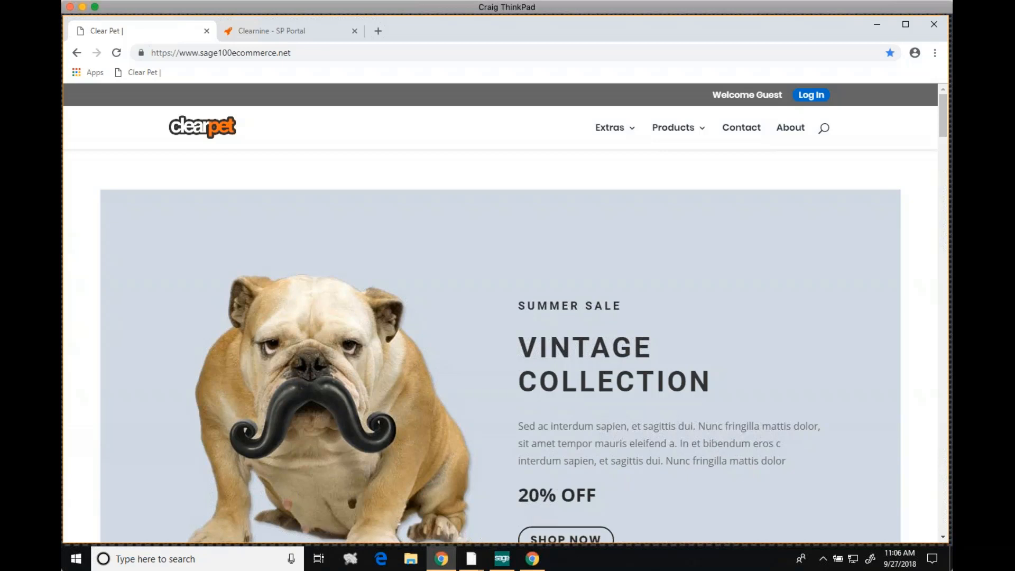
Look over the storefront home page's summer sale, new products and featured items sections
{"action": "scroll", "coordinate": [608, 299], "scroll_direction": "down", "scroll_amount": 5}
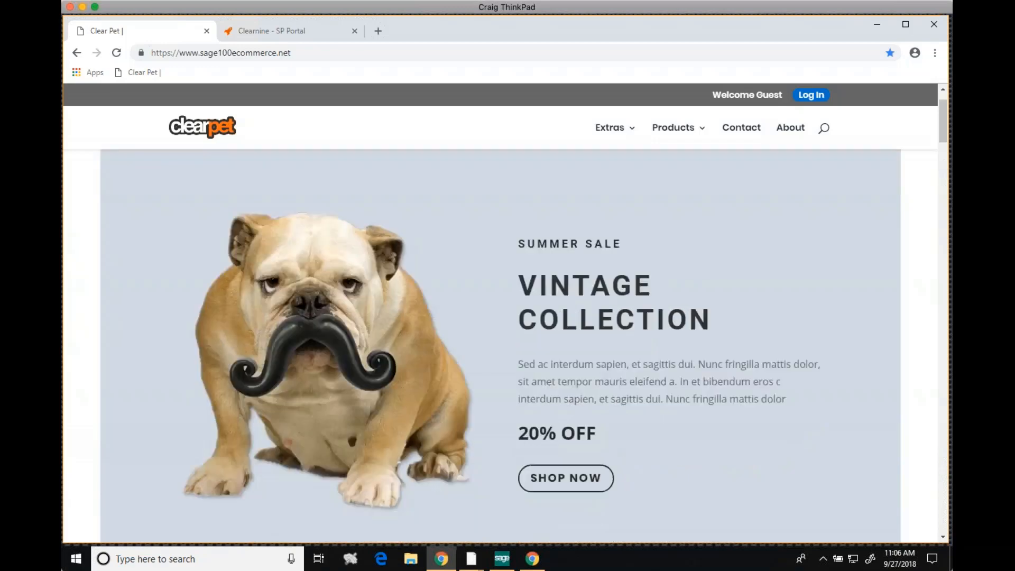
{"action": "scroll", "coordinate": [651, 333], "scroll_direction": "down", "scroll_amount": 10}
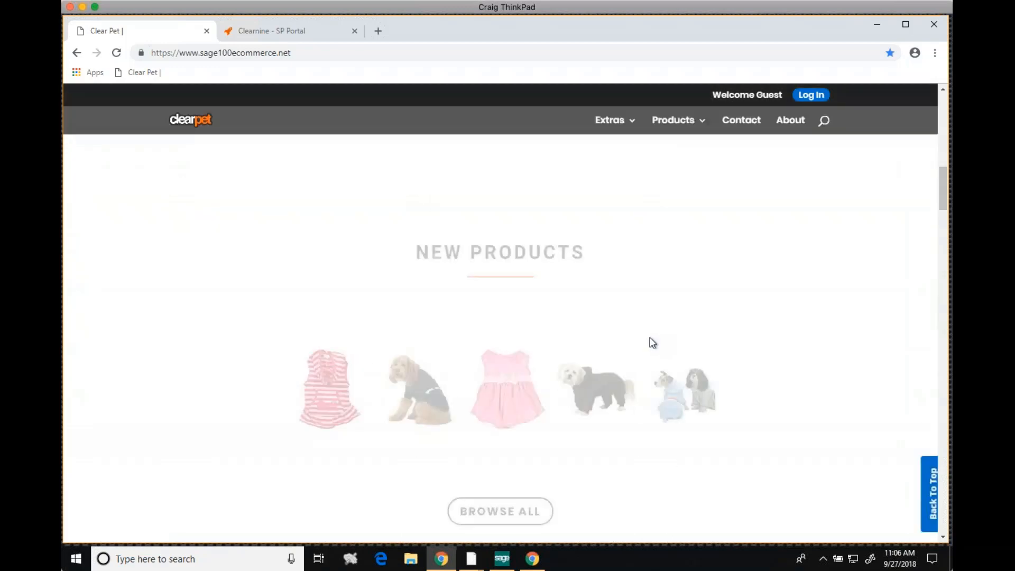
{"action": "scroll", "coordinate": [651, 333], "scroll_direction": "down", "scroll_amount": 6}
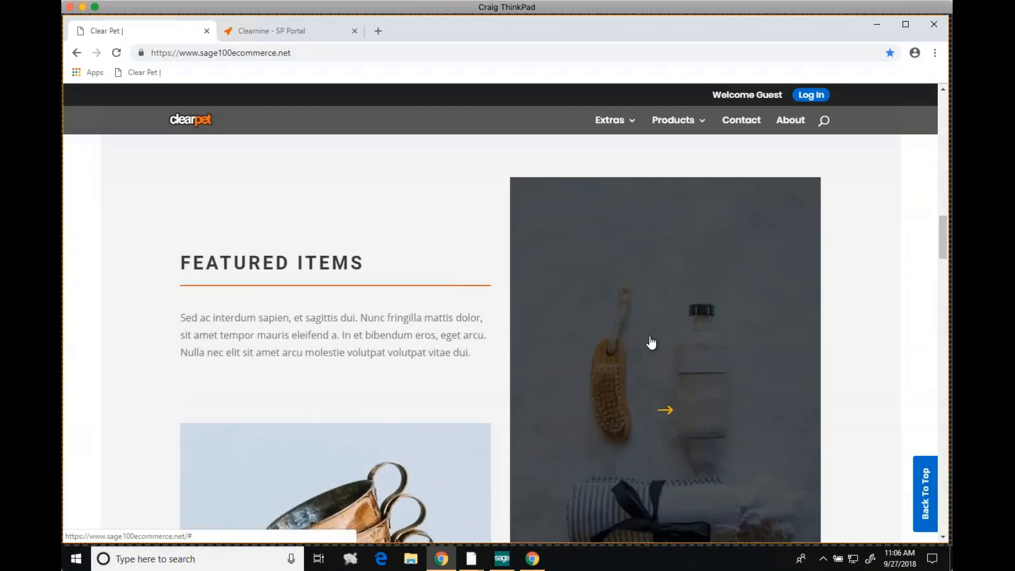
{"action": "scroll", "coordinate": [516, 335], "scroll_direction": "down", "scroll_amount": 8}
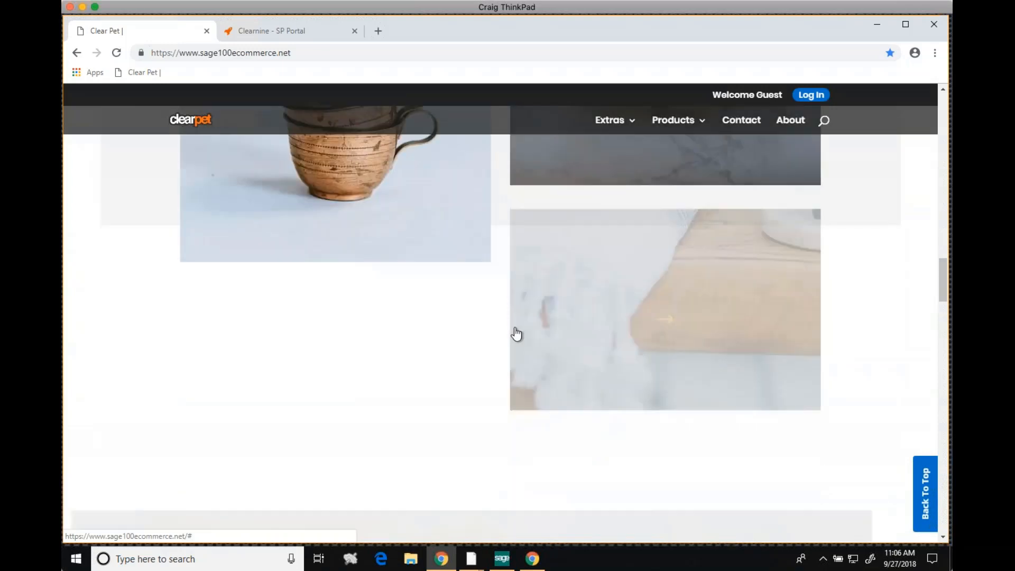
{"action": "scroll", "coordinate": [516, 334], "scroll_direction": "up", "scroll_amount": 4}
{"action": "scroll", "coordinate": [581, 334], "scroll_direction": "up", "scroll_amount": 12}
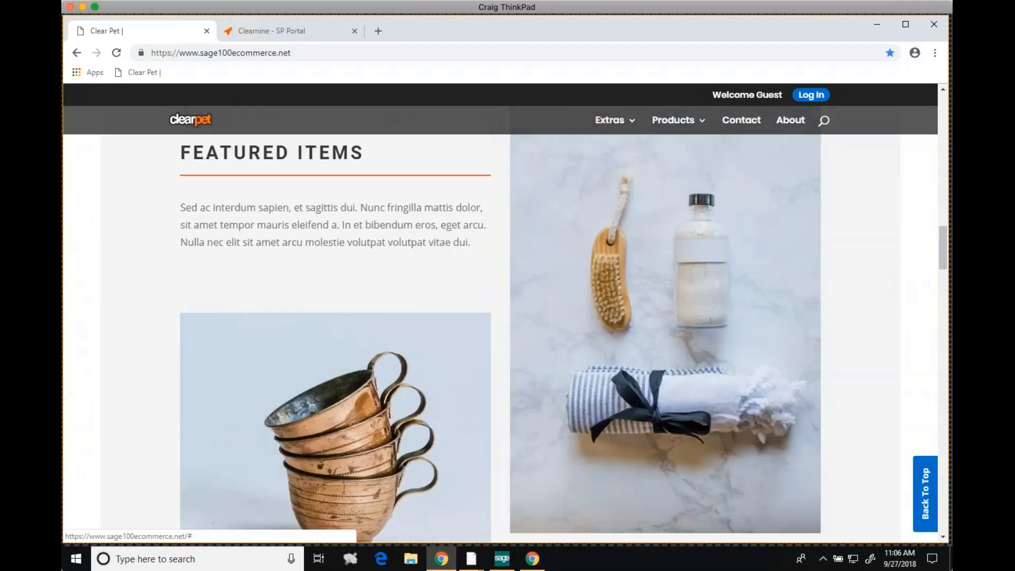
{"action": "scroll", "coordinate": [515, 328], "scroll_direction": "up", "scroll_amount": 3}
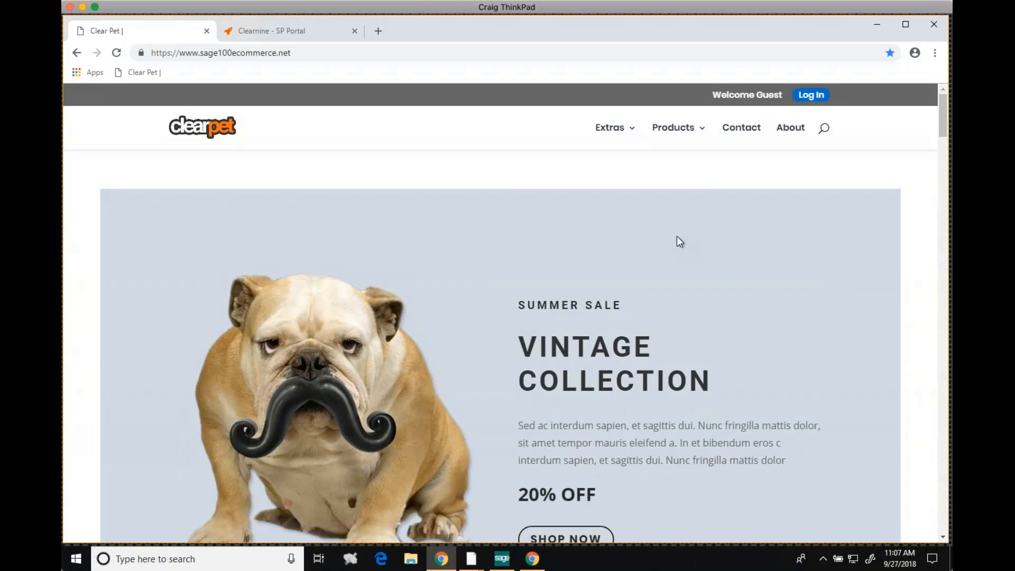
Browse the Dogs category and open the Large Soft Sided Crate product page
{"action": "mouse_move", "coordinate": [676, 135]}
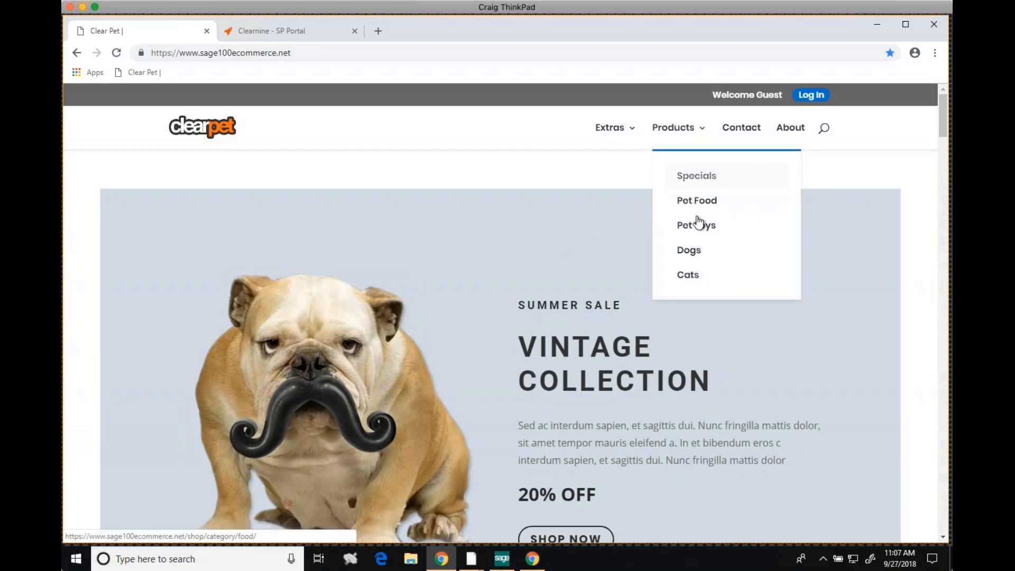
{"action": "left_click", "coordinate": [690, 248]}
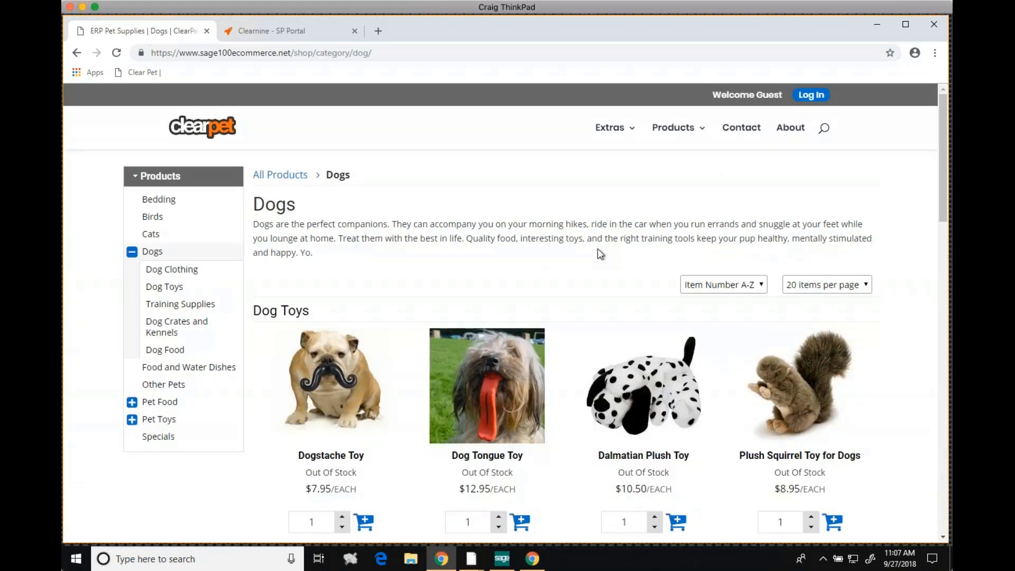
{"action": "scroll", "coordinate": [600, 264], "scroll_direction": "down", "scroll_amount": 4}
{"action": "scroll", "coordinate": [598, 255], "scroll_direction": "down", "scroll_amount": 4}
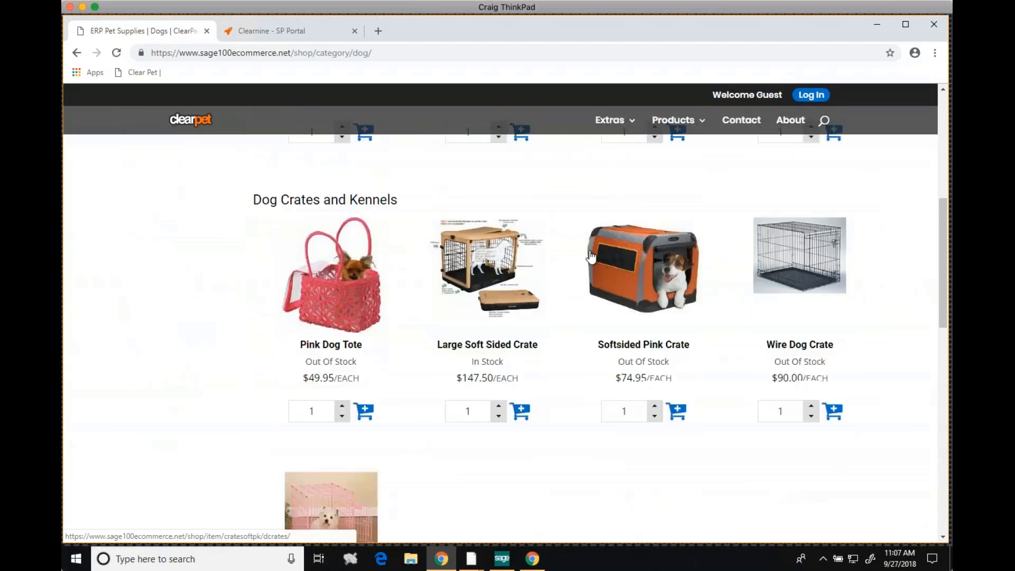
{"action": "left_click", "coordinate": [592, 258]}
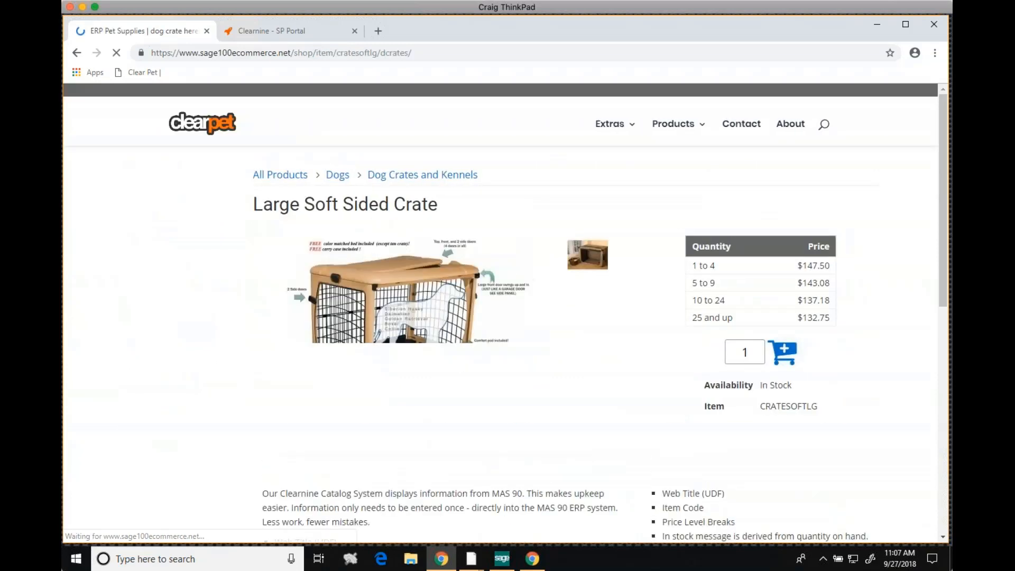
Examine the crate's title, description and quantity price breaks as a guest
{"action": "left_click_drag", "start_coordinate": [436, 205], "coordinate": [263, 205]}
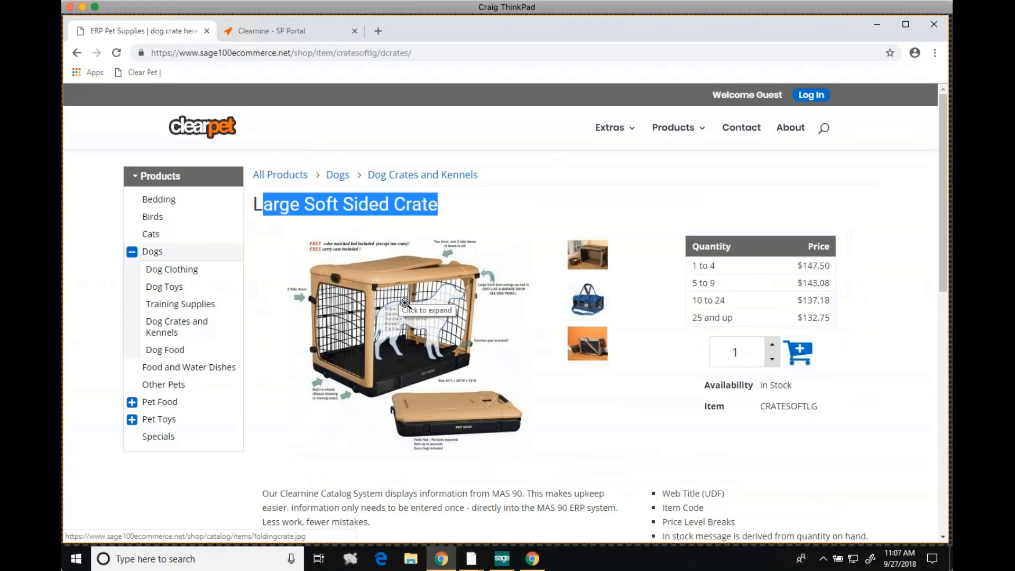
{"action": "scroll", "coordinate": [286, 402], "scroll_direction": "down", "scroll_amount": 2}
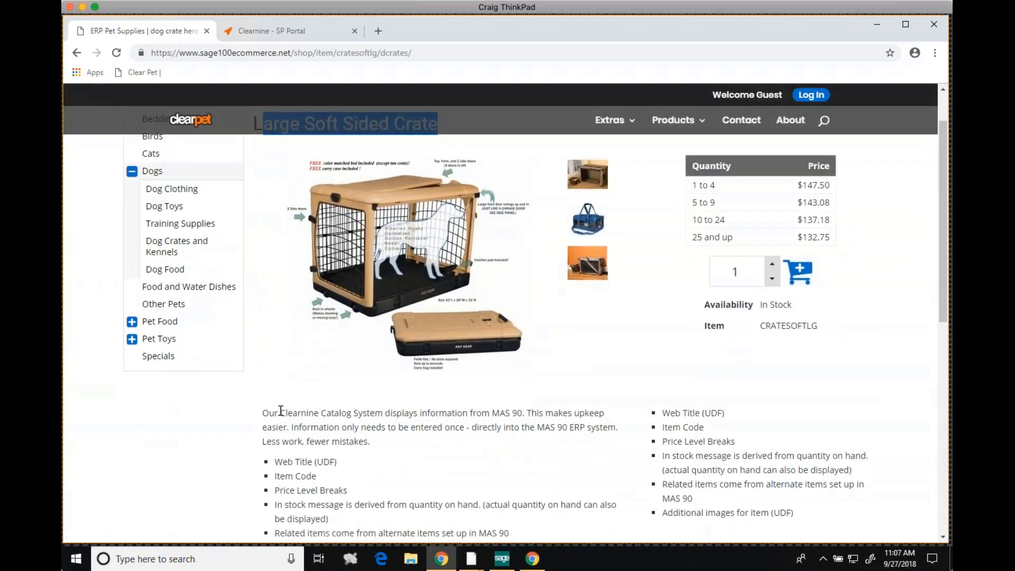
{"action": "scroll", "coordinate": [696, 465], "scroll_direction": "up", "scroll_amount": 2}
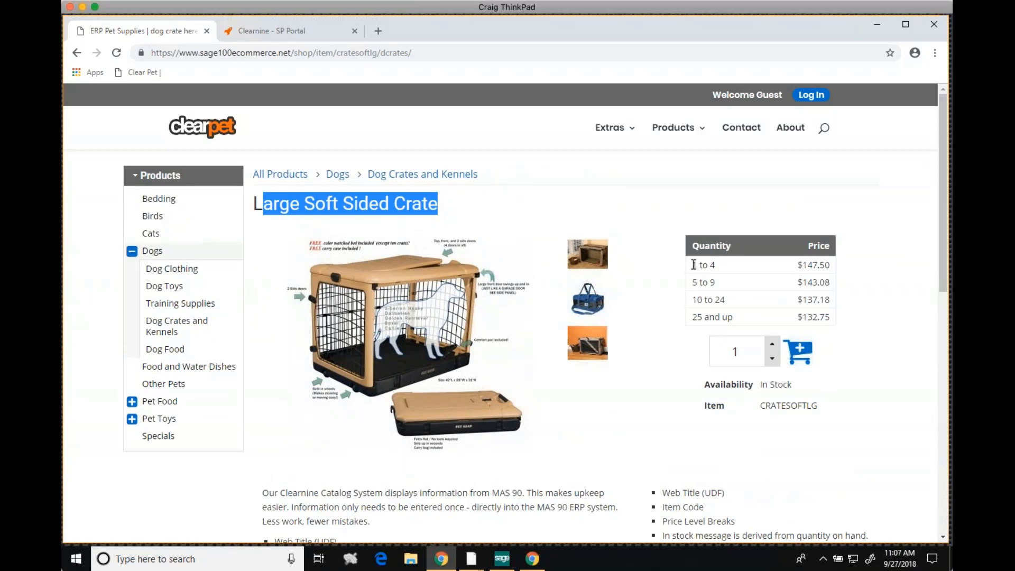
{"action": "left_click_drag", "start_coordinate": [692, 264], "coordinate": [819, 316]}
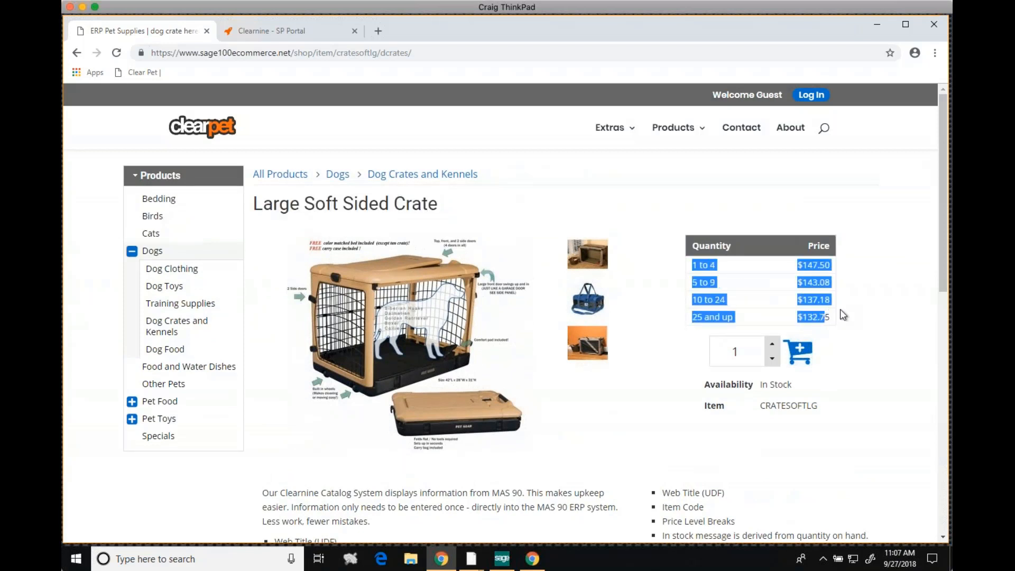
{"action": "left_click", "coordinate": [840, 310]}
Log in to the store with the account's e-mail address as user ID and the account password
{"action": "left_click", "coordinate": [816, 97]}
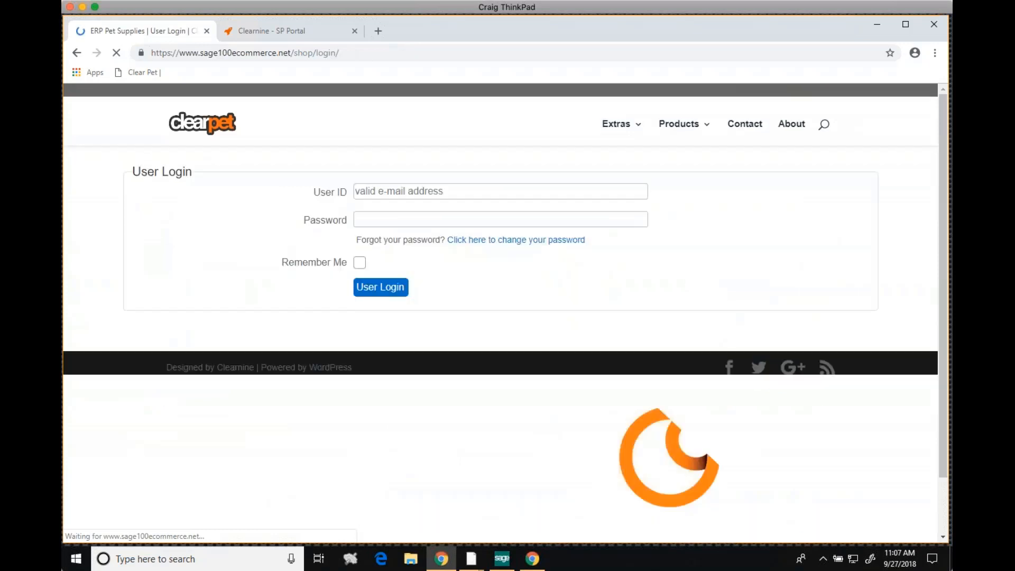
{"action": "left_click", "coordinate": [517, 189]}
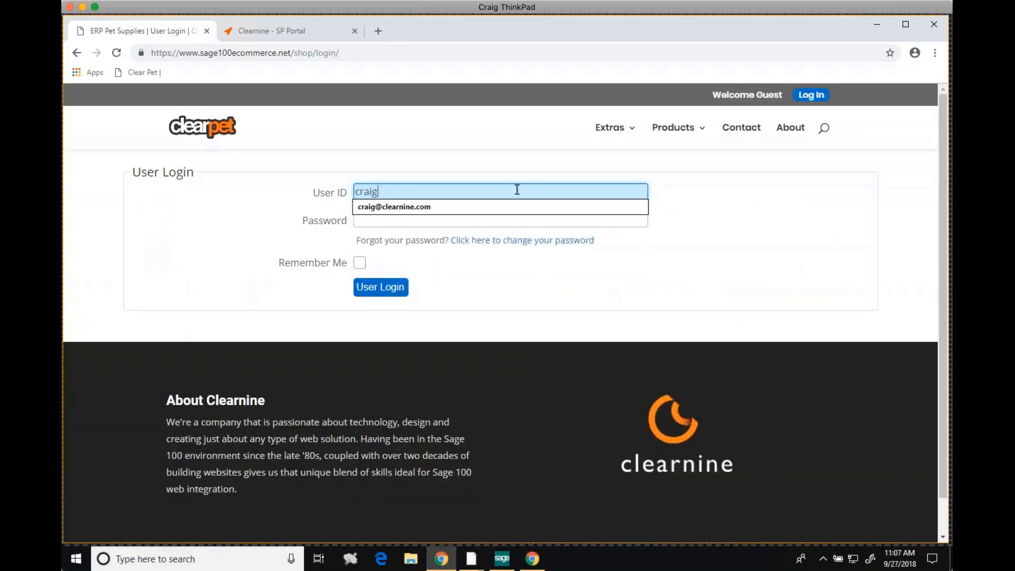
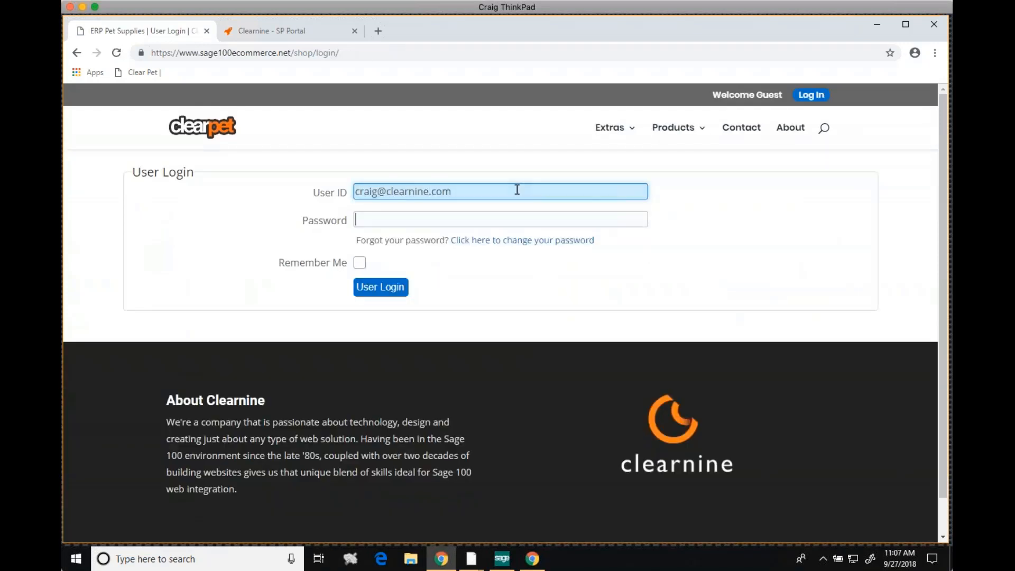
{"action": "key", "text": "Tab"}
{"action": "type", "text": "•••••••"}
{"action": "key", "text": "Return"}
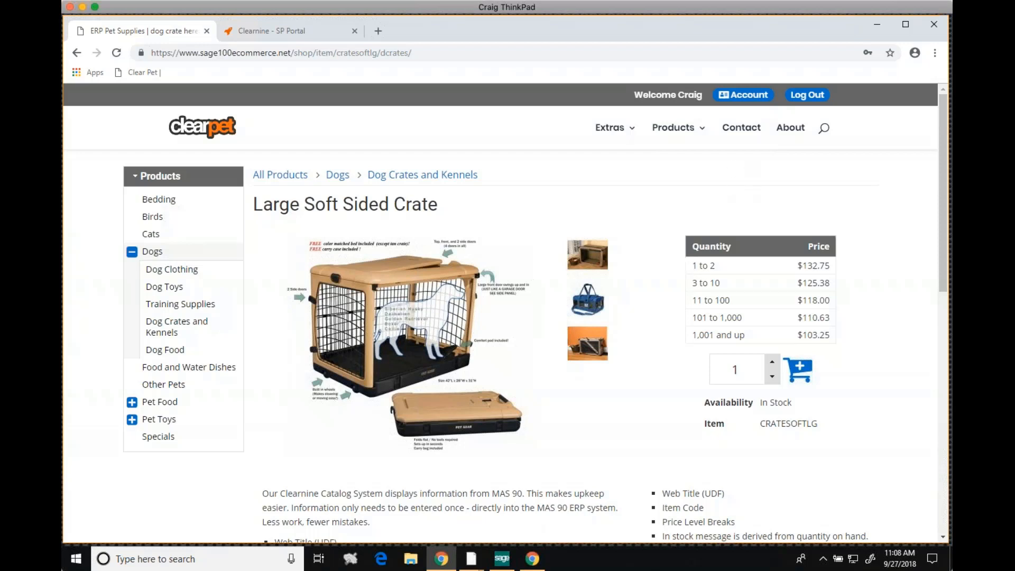
Open the customer's account information and view the contact details and account summary
{"action": "left_click", "coordinate": [742, 95]}
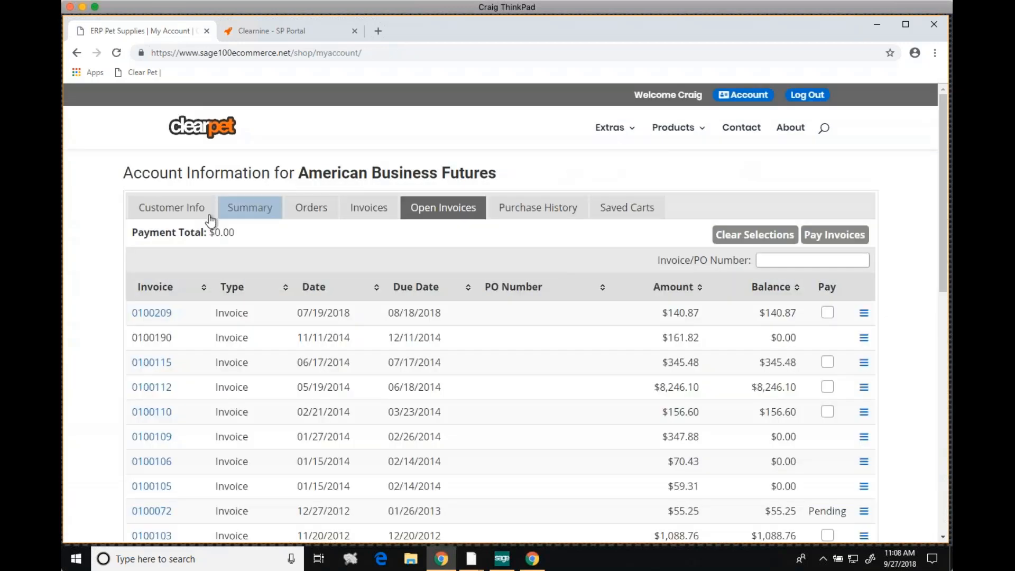
{"action": "left_click", "coordinate": [196, 210]}
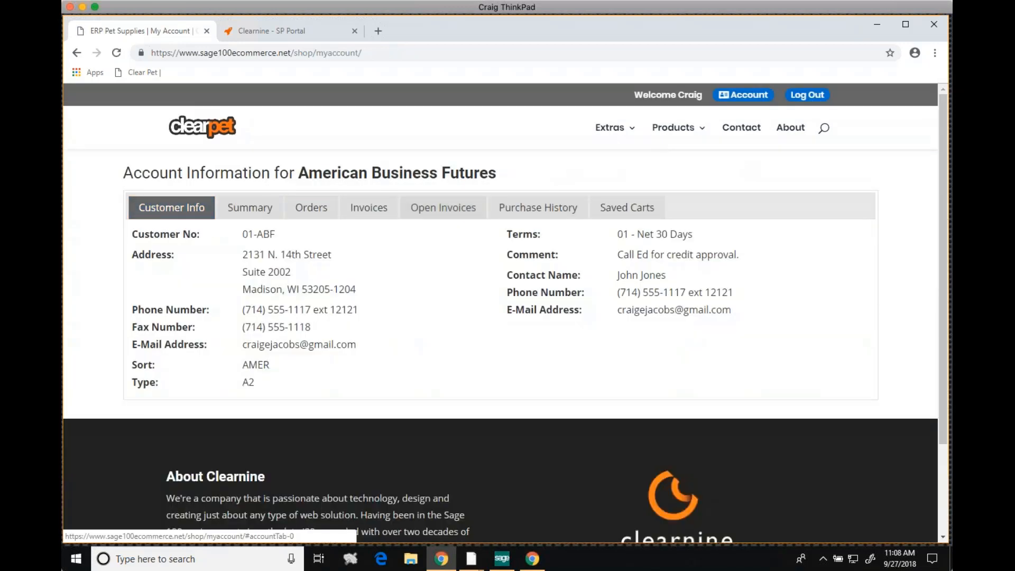
{"action": "left_click", "coordinate": [259, 209]}
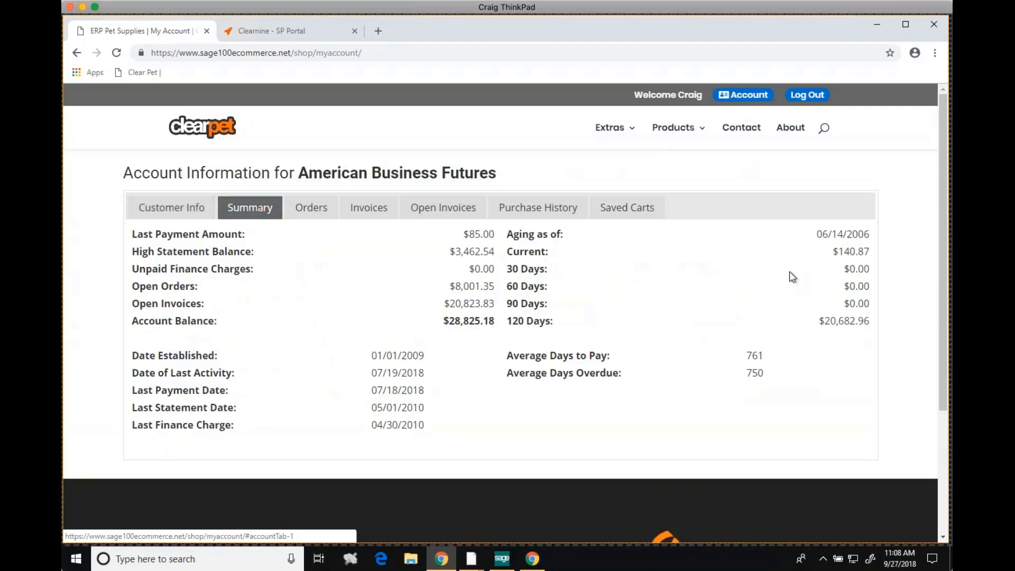
Review the details of the 07/19/2018 order totalling $164.81 from the account's order list
{"action": "left_click", "coordinate": [317, 208]}
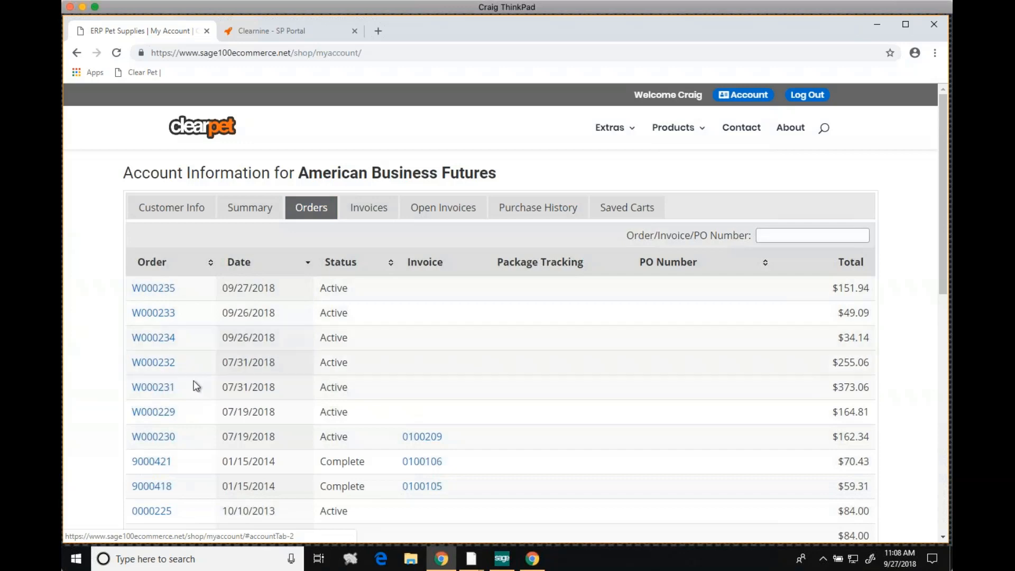
{"action": "left_click", "coordinate": [153, 410]}
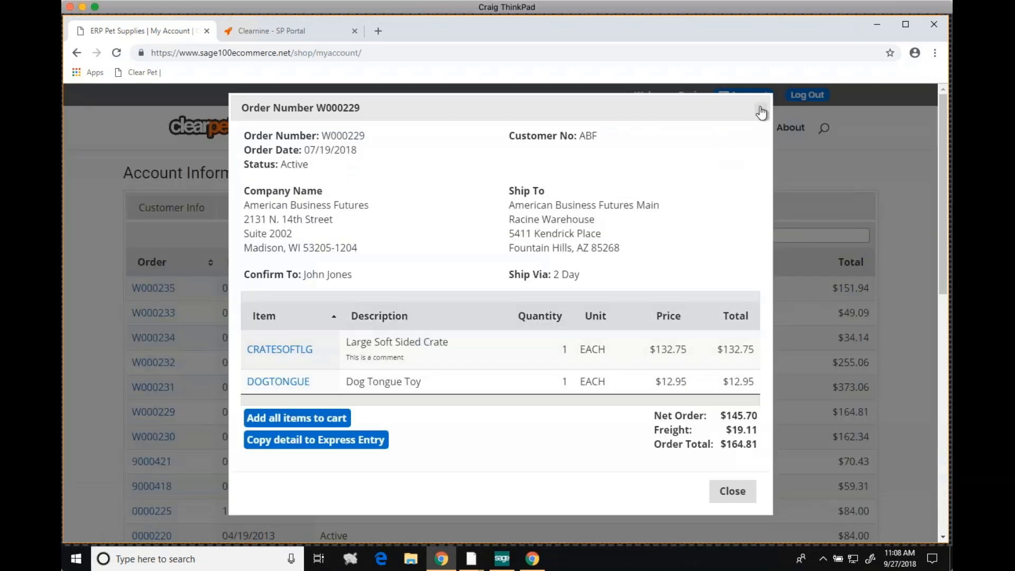
{"action": "left_click", "coordinate": [760, 109]}
View the account's invoices and inspect the transaction details of the open-invoice entry dated 01/27/2014
{"action": "left_click", "coordinate": [379, 209]}
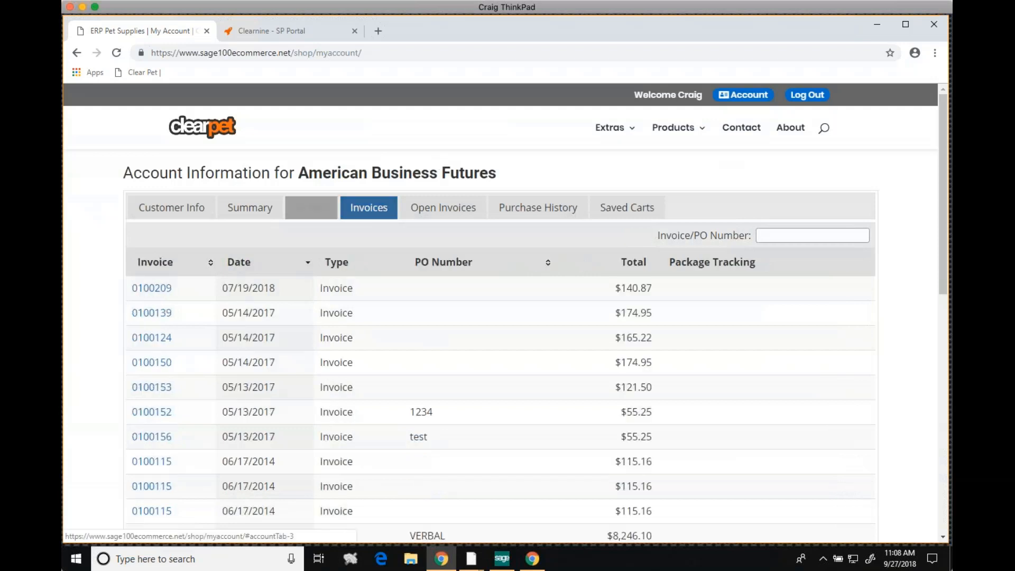
{"action": "left_click", "coordinate": [426, 209]}
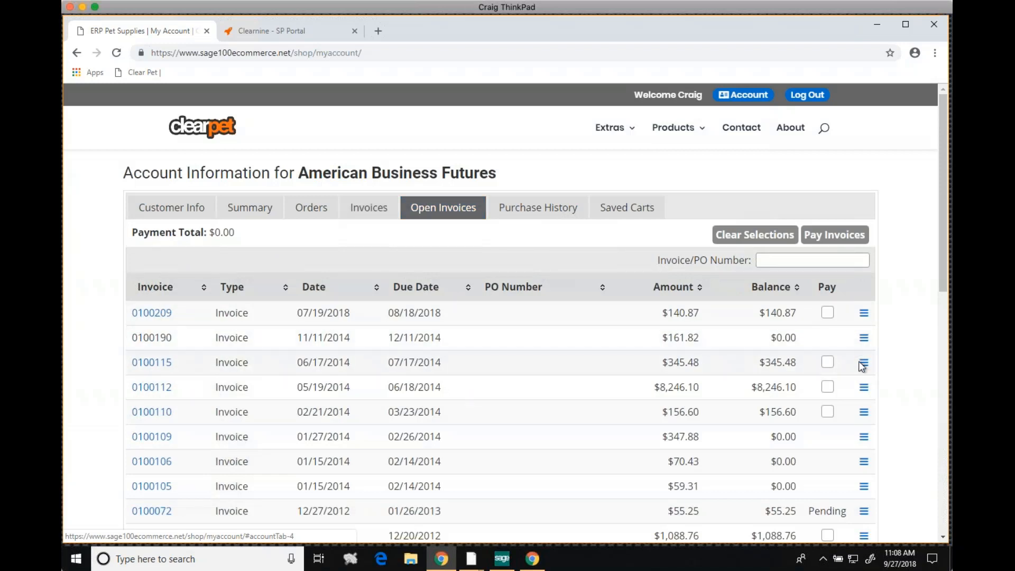
{"action": "left_click", "coordinate": [863, 437]}
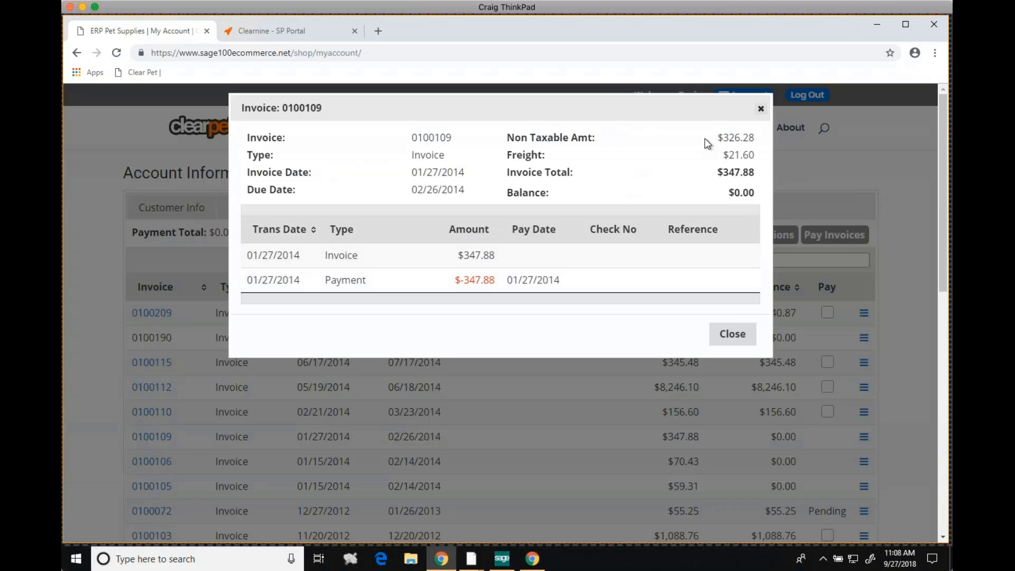
{"action": "left_click", "coordinate": [761, 108]}
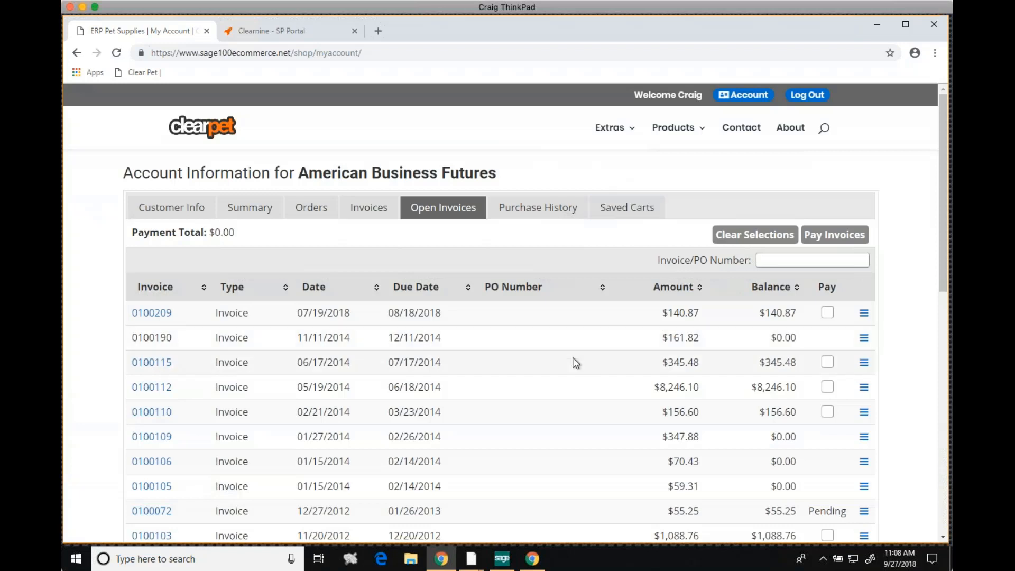
Pay the open invoice dated 07/19/2018 using the saved Visa card details and the card's verification code
{"action": "left_click", "coordinate": [827, 313]}
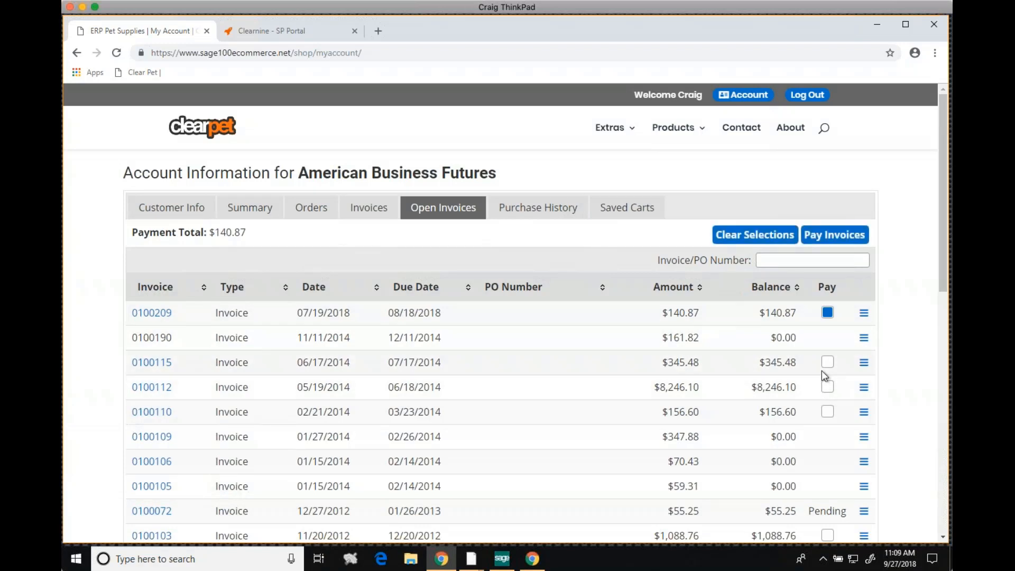
{"action": "left_click", "coordinate": [808, 236]}
{"action": "left_click", "coordinate": [578, 260]}
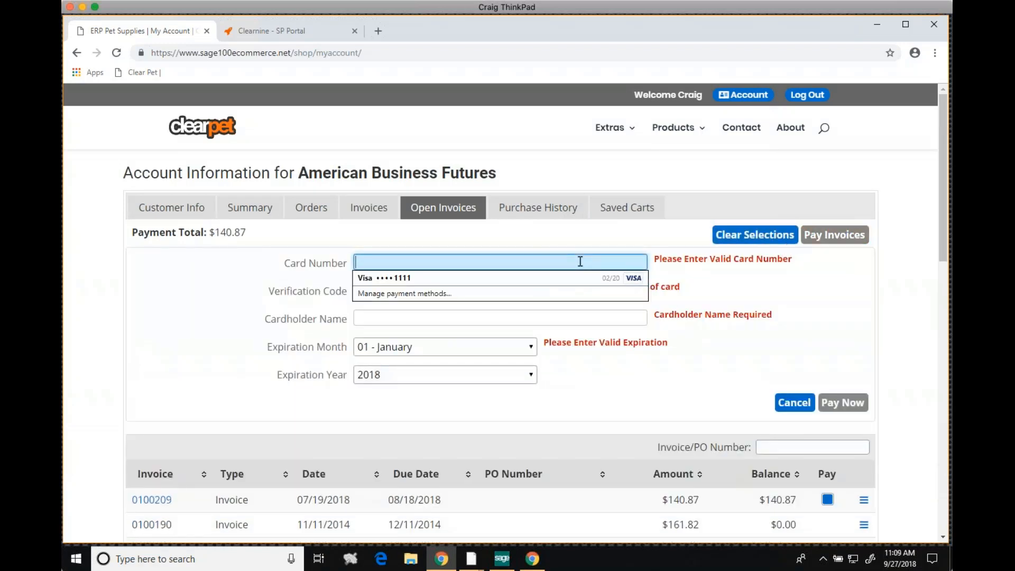
{"action": "left_click", "coordinate": [564, 277]}
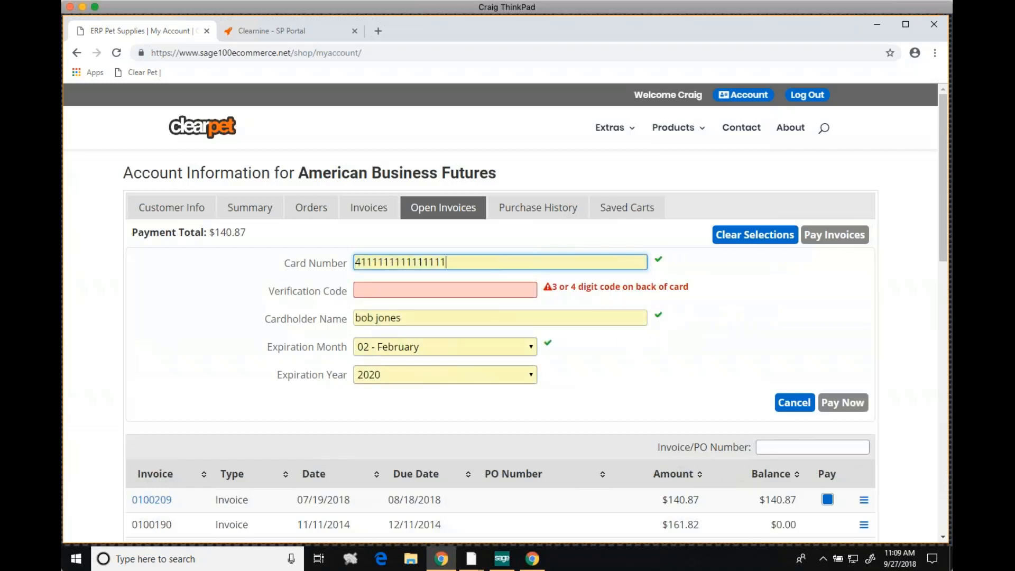
{"action": "left_click", "coordinate": [488, 288]}
{"action": "type", "text": "123"}
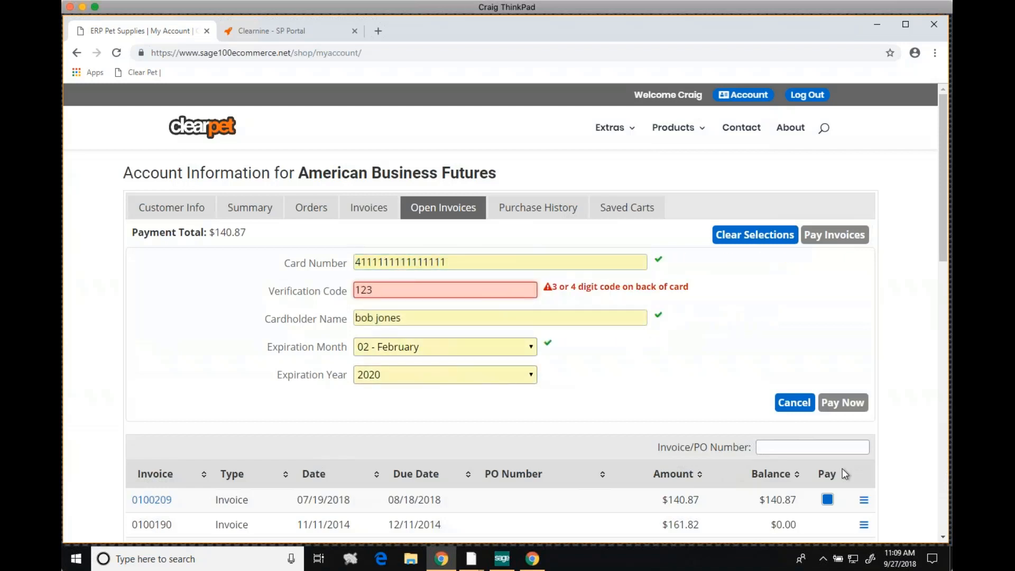
{"action": "left_click", "coordinate": [843, 402]}
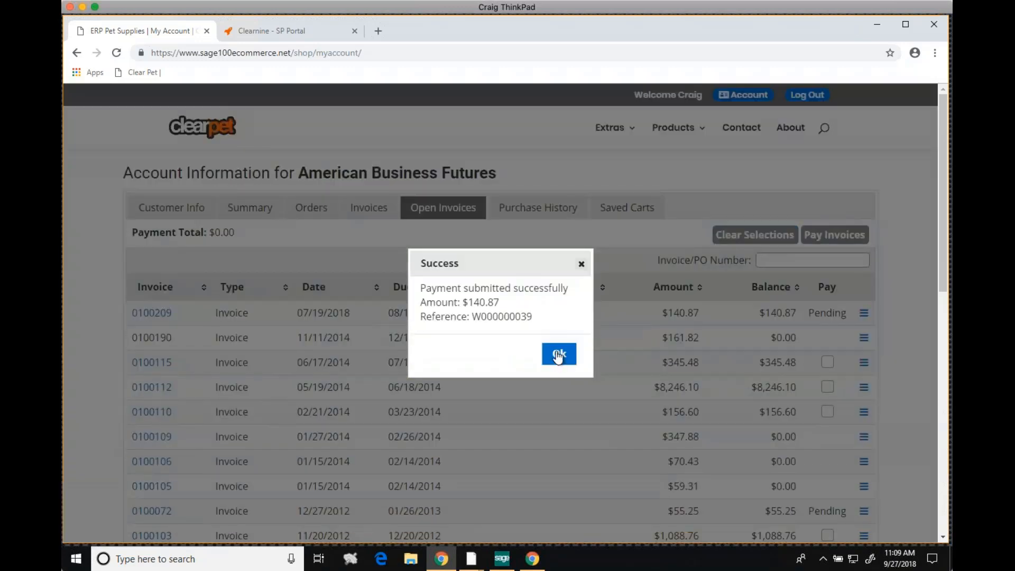
{"action": "left_click", "coordinate": [558, 355]}
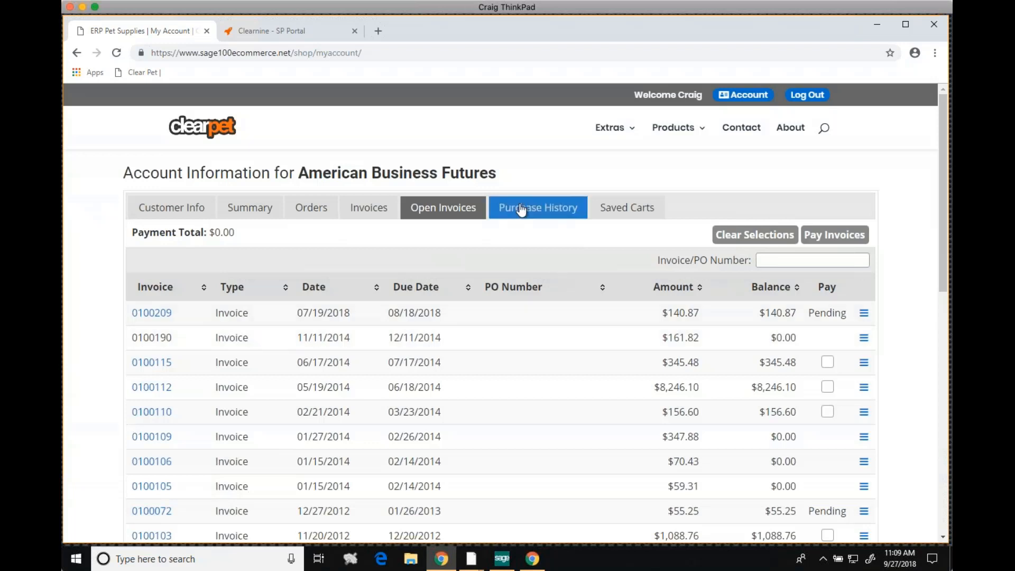
View the account's purchase history, and add one Large Soft Sided Crate from the Dogs product category to the cart
{"action": "left_click", "coordinate": [537, 207]}
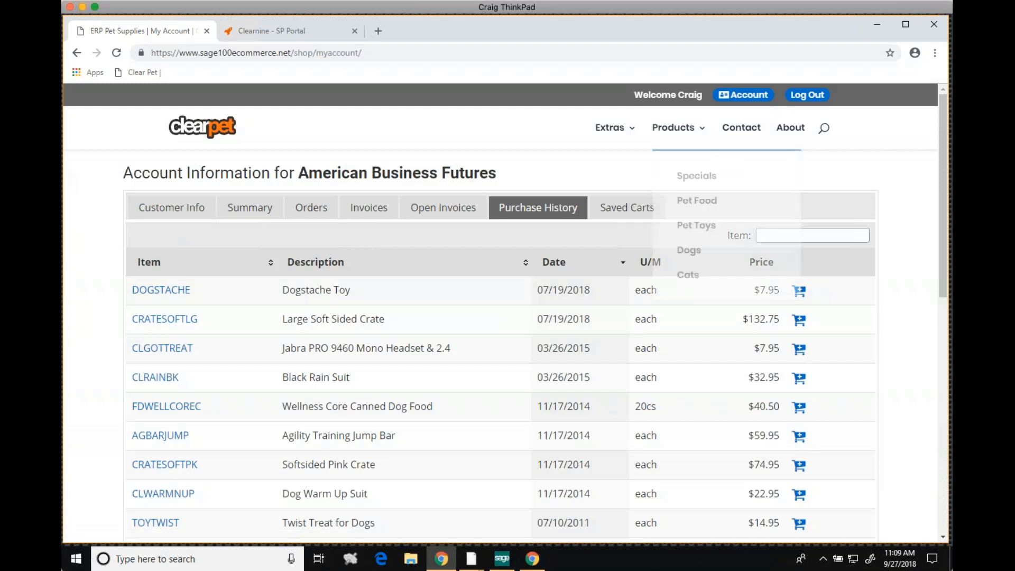
{"action": "mouse_move", "coordinate": [669, 137]}
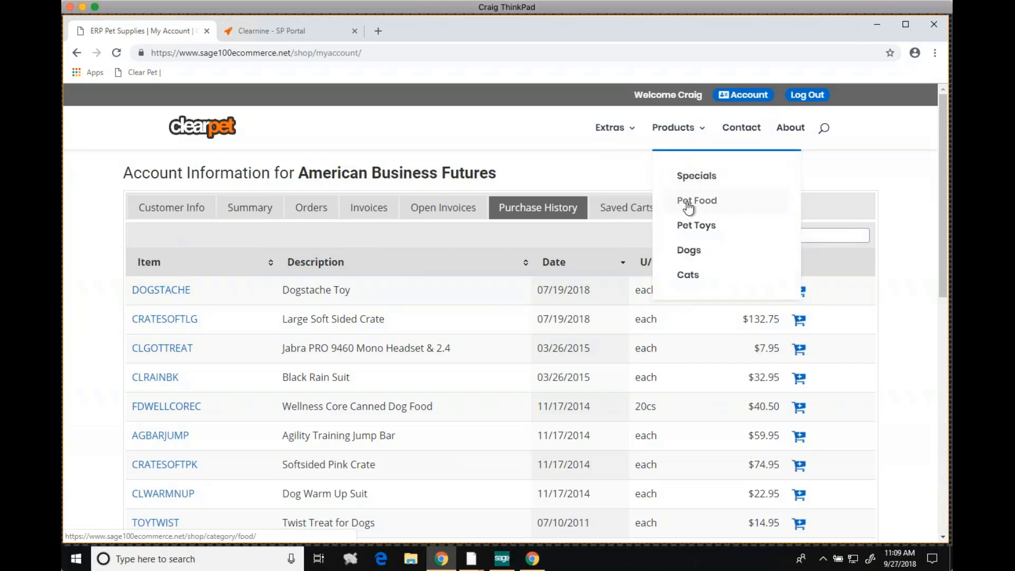
{"action": "left_click", "coordinate": [687, 250]}
{"action": "scroll", "coordinate": [392, 399], "scroll_direction": "down", "scroll_amount": 6}
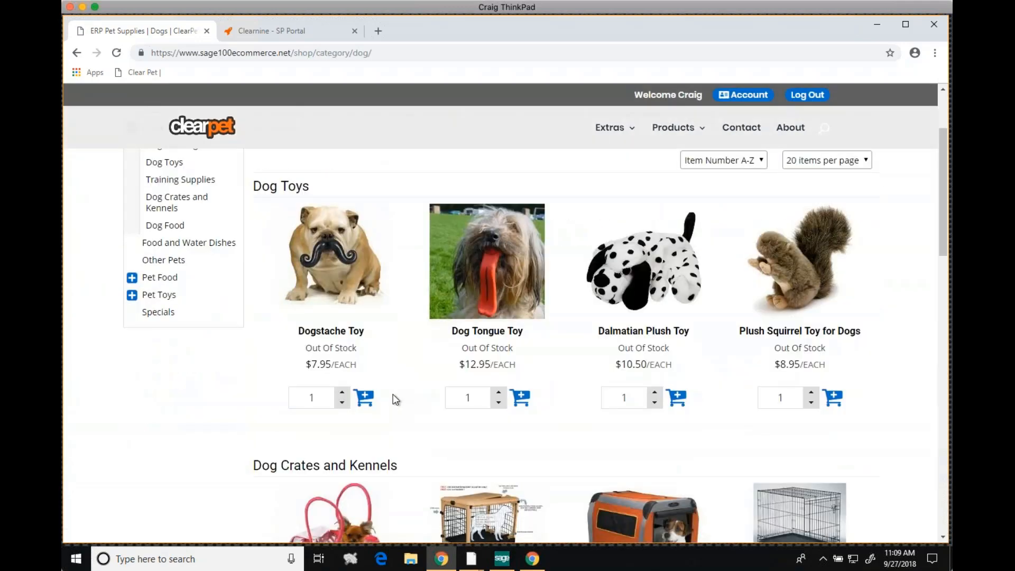
{"action": "left_click", "coordinate": [520, 466]}
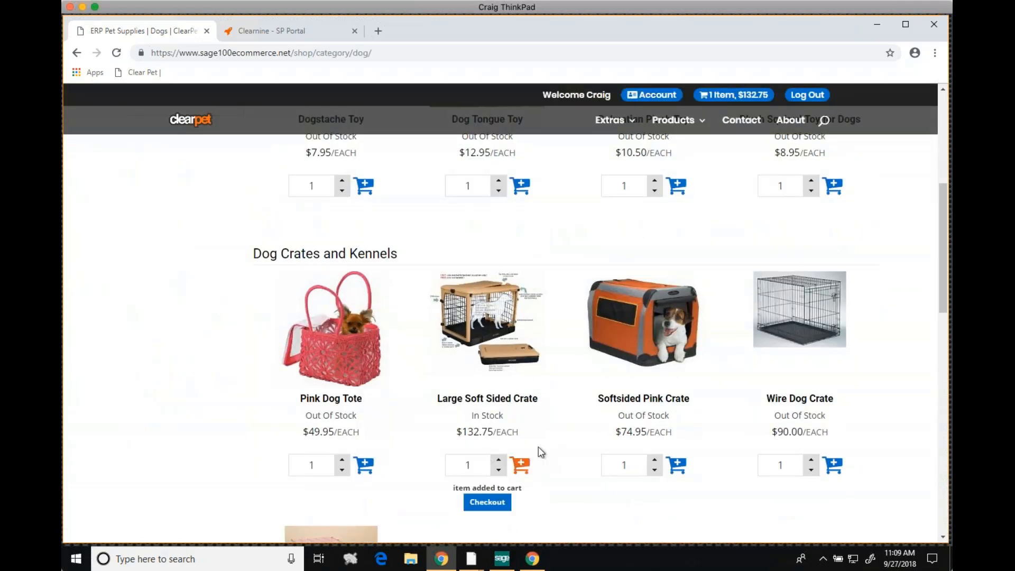
Proceed to checkout with the Large Soft Sided Crate and accept the terms and conditions
{"action": "left_click", "coordinate": [491, 503]}
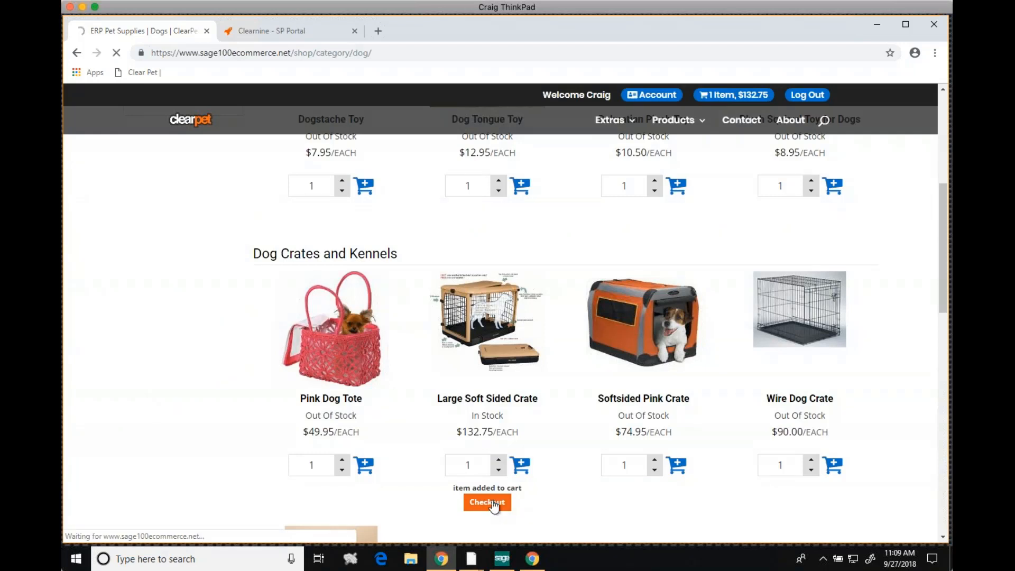
{"action": "right_click", "coordinate": [493, 501]}
{"action": "left_click", "coordinate": [493, 506]}
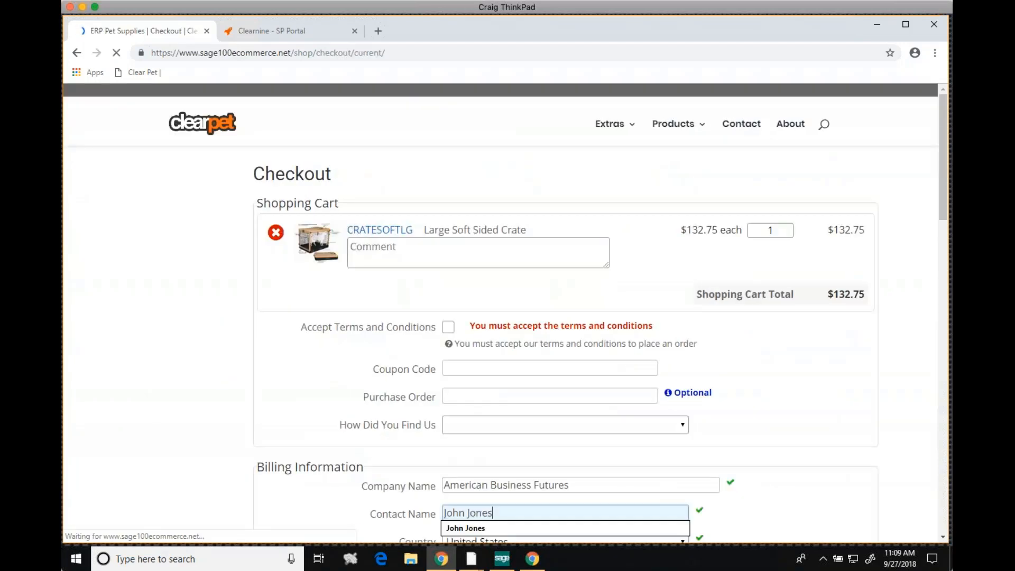
{"action": "left_click", "coordinate": [448, 329]}
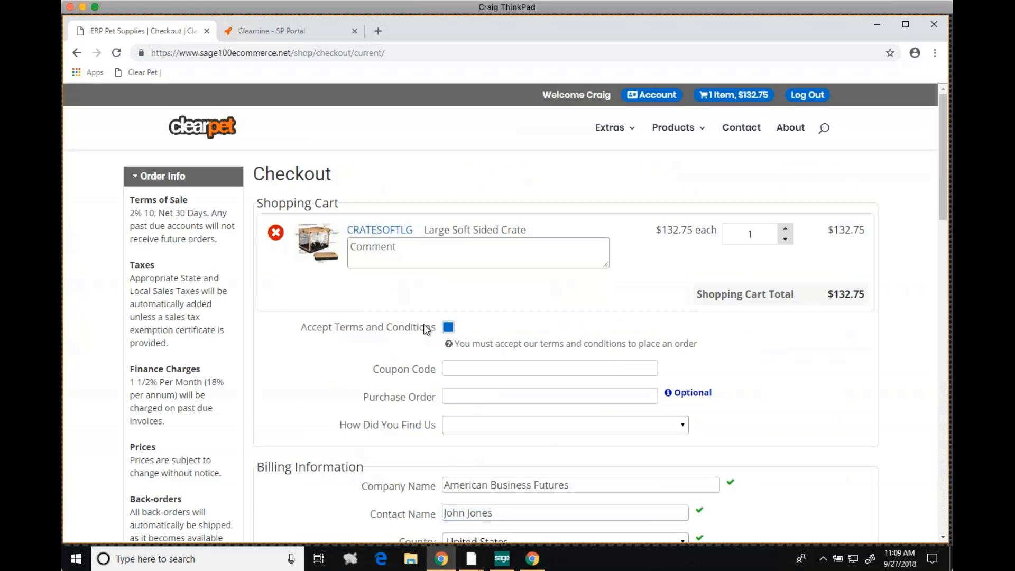
Review the billing and shipping information, including the available ship-to addresses, and continue to the order verification page
{"action": "scroll", "coordinate": [426, 329], "scroll_direction": "down", "scroll_amount": 2}
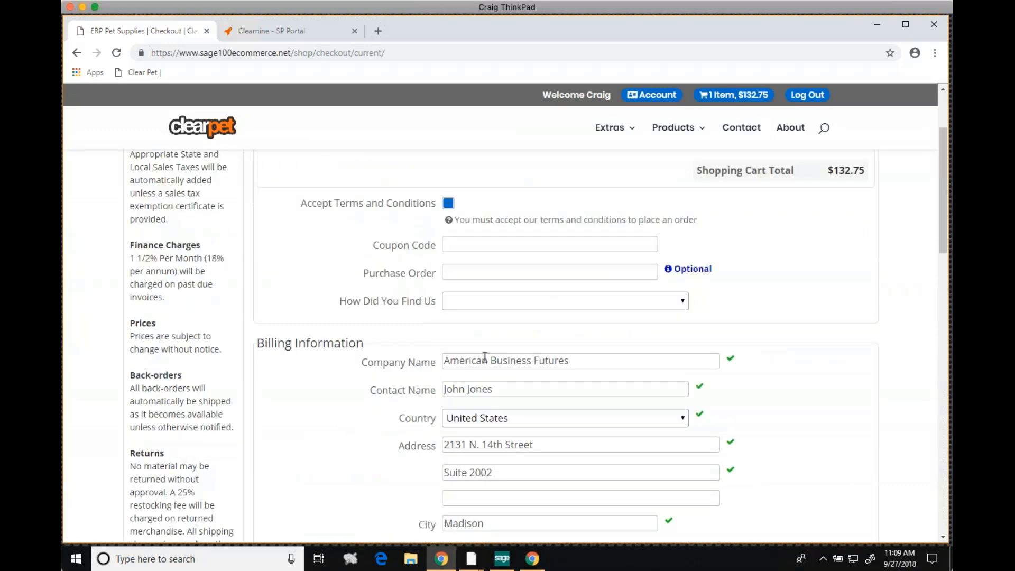
{"action": "left_click", "coordinate": [381, 386]}
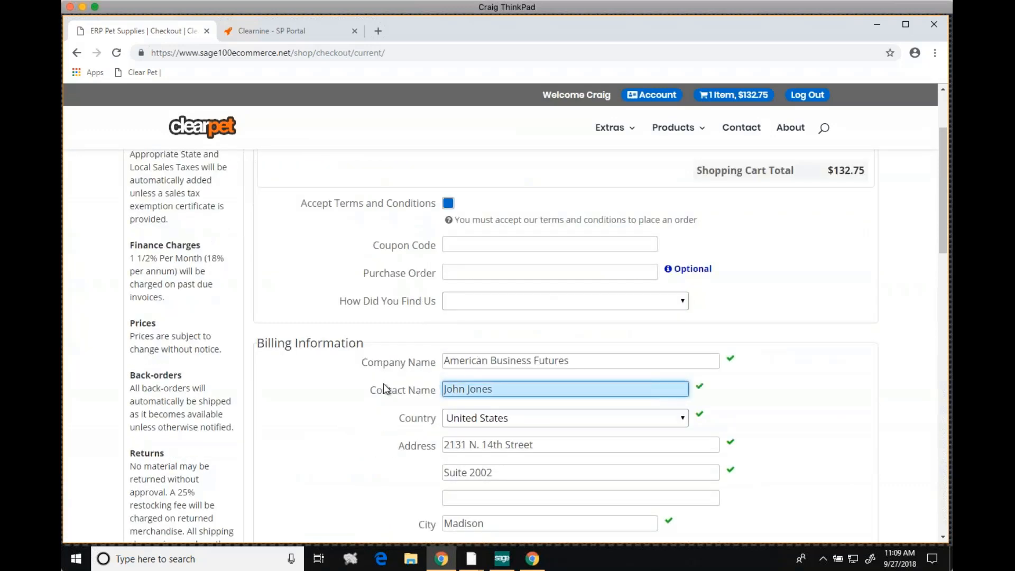
{"action": "scroll", "coordinate": [360, 401], "scroll_direction": "down", "scroll_amount": 1}
{"action": "scroll", "coordinate": [355, 408], "scroll_direction": "down", "scroll_amount": 7}
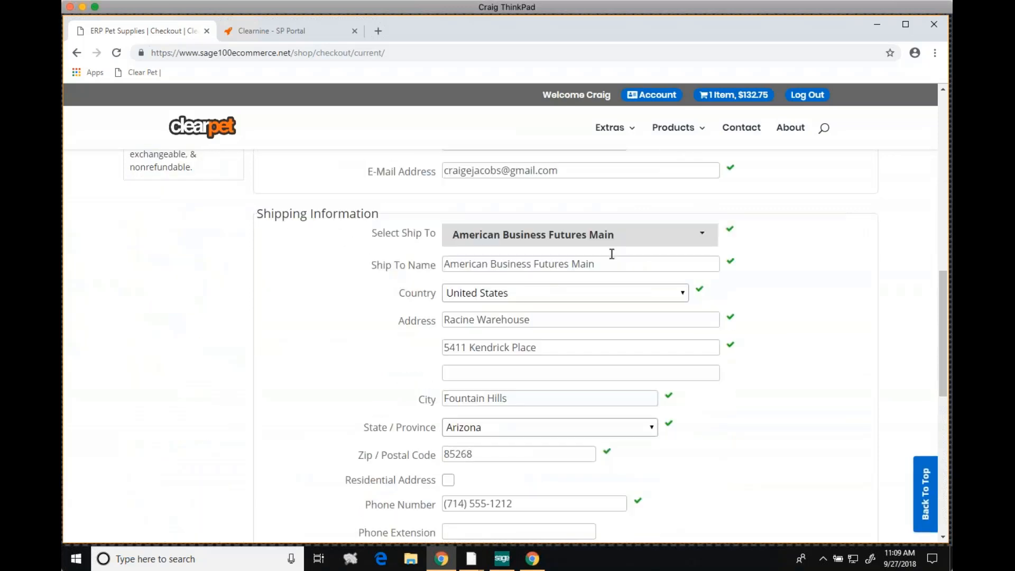
{"action": "left_click", "coordinate": [704, 241]}
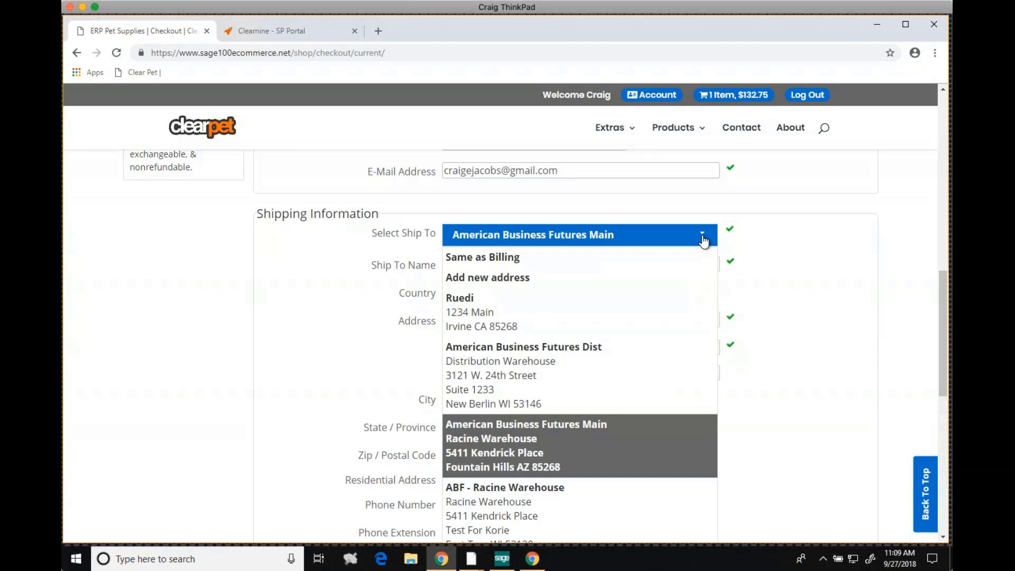
{"action": "left_click", "coordinate": [760, 247]}
{"action": "scroll", "coordinate": [766, 304], "scroll_direction": "down", "scroll_amount": 3}
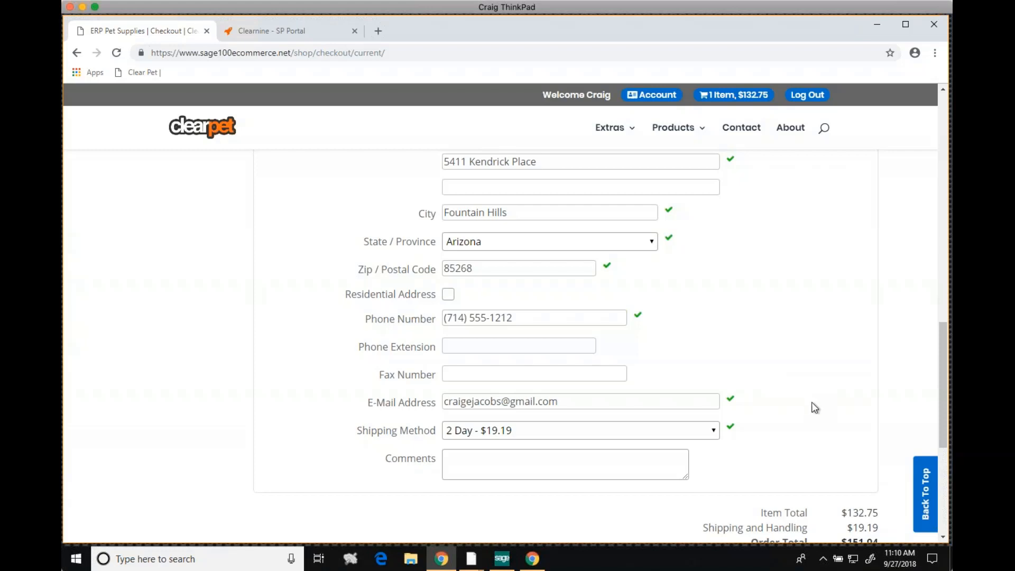
{"action": "scroll", "coordinate": [812, 403], "scroll_direction": "down", "scroll_amount": 2}
{"action": "left_click", "coordinate": [796, 449]}
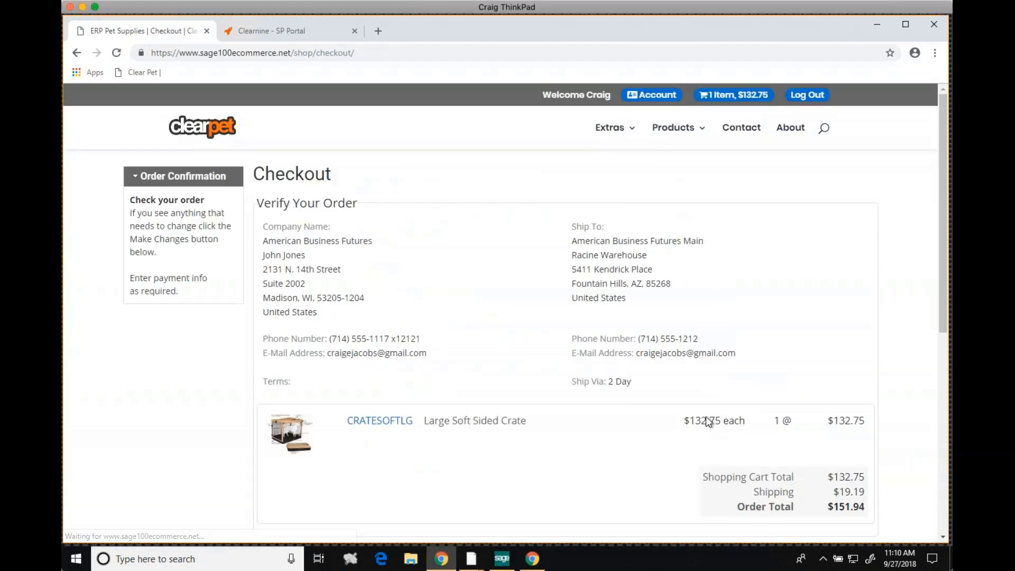
Pay with the saved Visa card, entering the card's verification code and the saved cardholder name, and submit the order
{"action": "scroll", "coordinate": [585, 402], "scroll_direction": "down", "scroll_amount": 4}
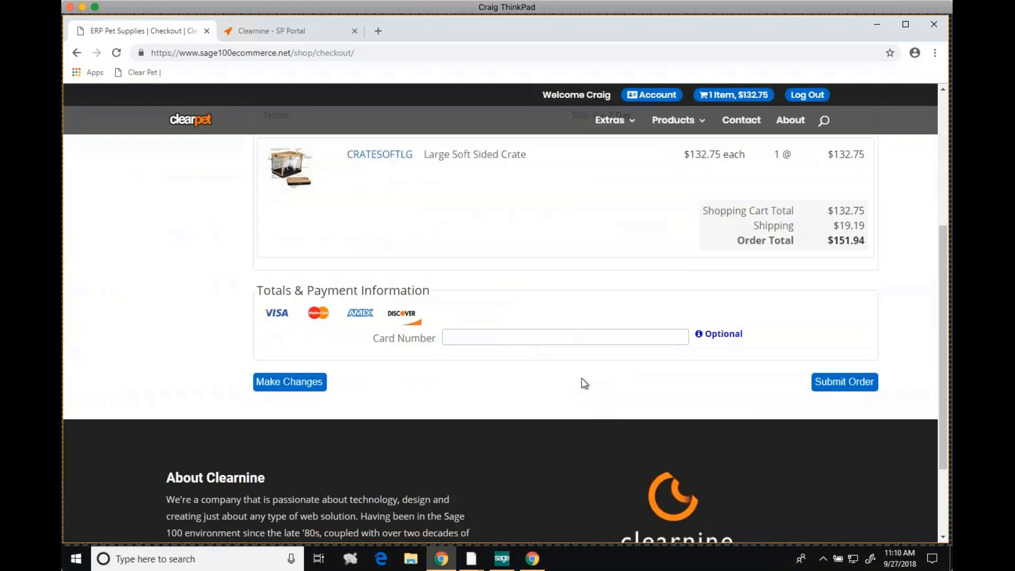
{"action": "left_click", "coordinate": [599, 338]}
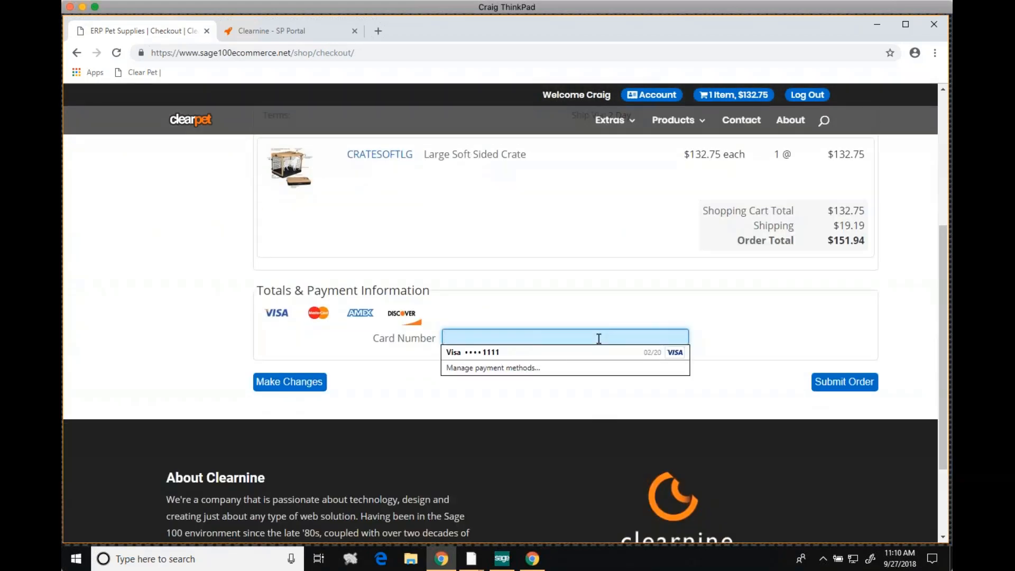
{"action": "type", "text": "4111111111111111"}
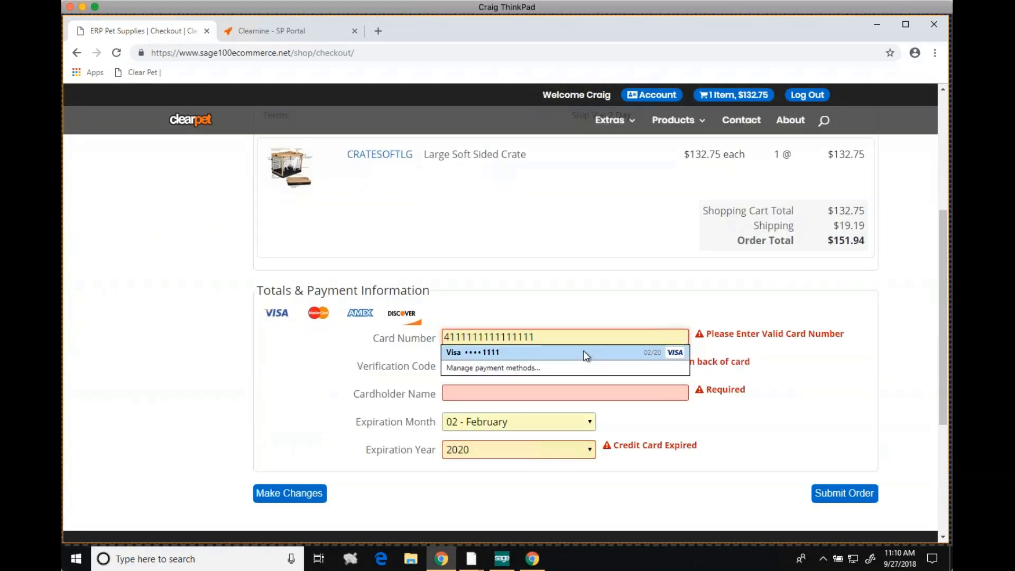
{"action": "left_click", "coordinate": [582, 350]}
{"action": "left_click", "coordinate": [554, 365]}
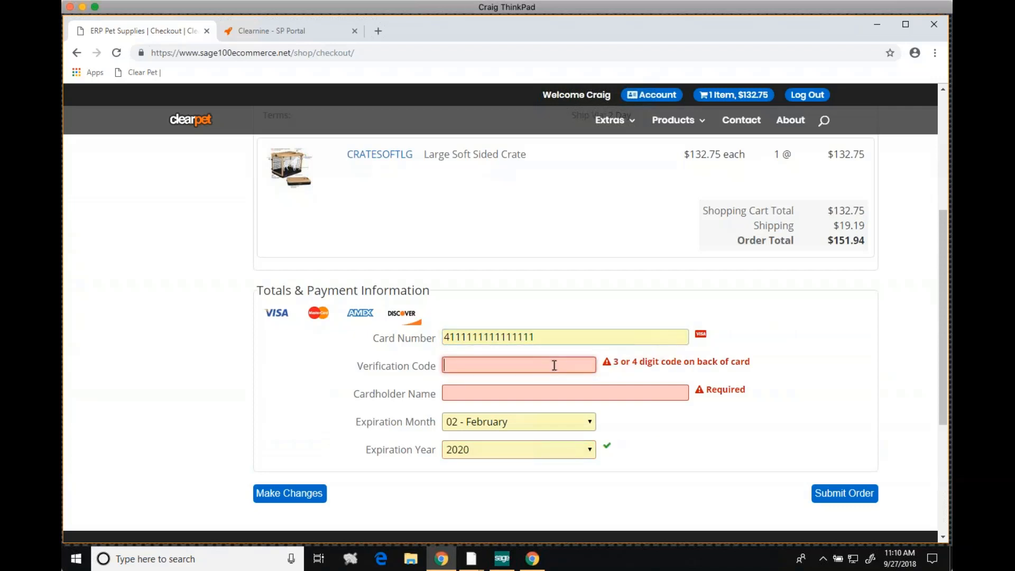
{"action": "type", "text": "123"}
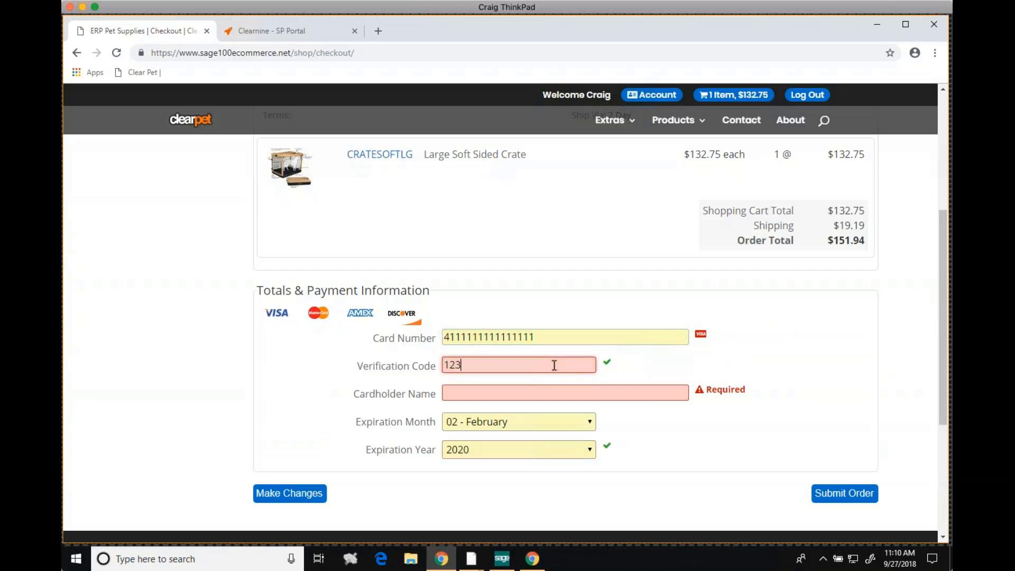
{"action": "left_click", "coordinate": [544, 387]}
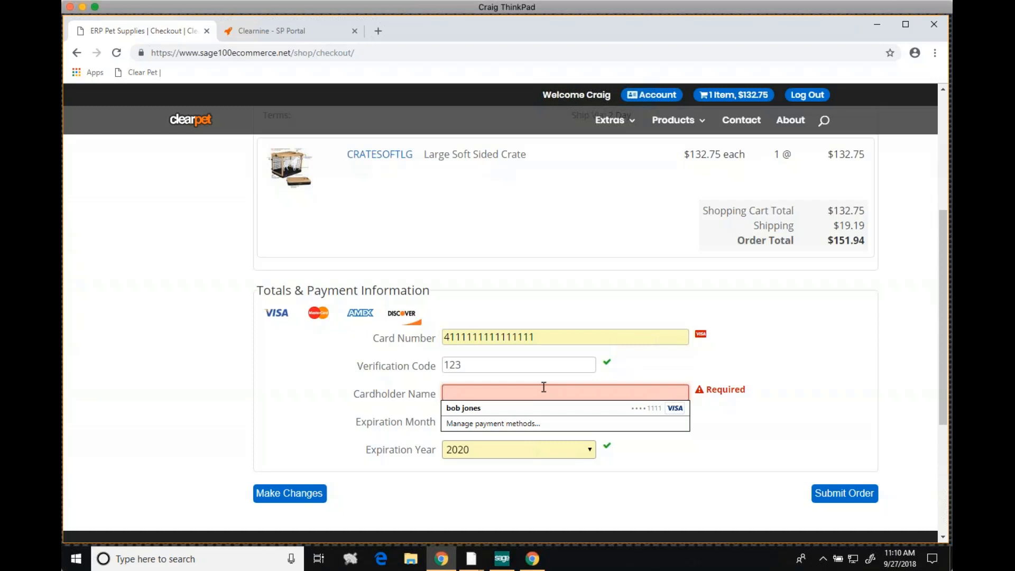
{"action": "left_click", "coordinate": [522, 407]}
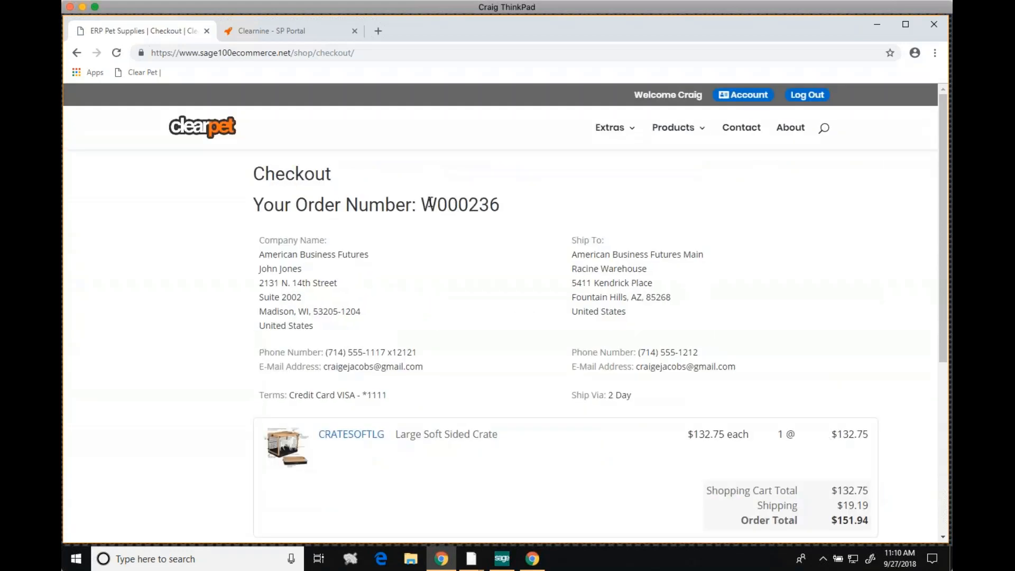
Copy the order number from the web store's order confirmation
{"action": "double_click", "coordinate": [445, 201]}
{"action": "left_click", "coordinate": [446, 201]}
{"action": "left_click", "coordinate": [447, 223]}
{"action": "double_click", "coordinate": [450, 204]}
{"action": "right_click", "coordinate": [450, 204]}
{"action": "left_click", "coordinate": [468, 211]}
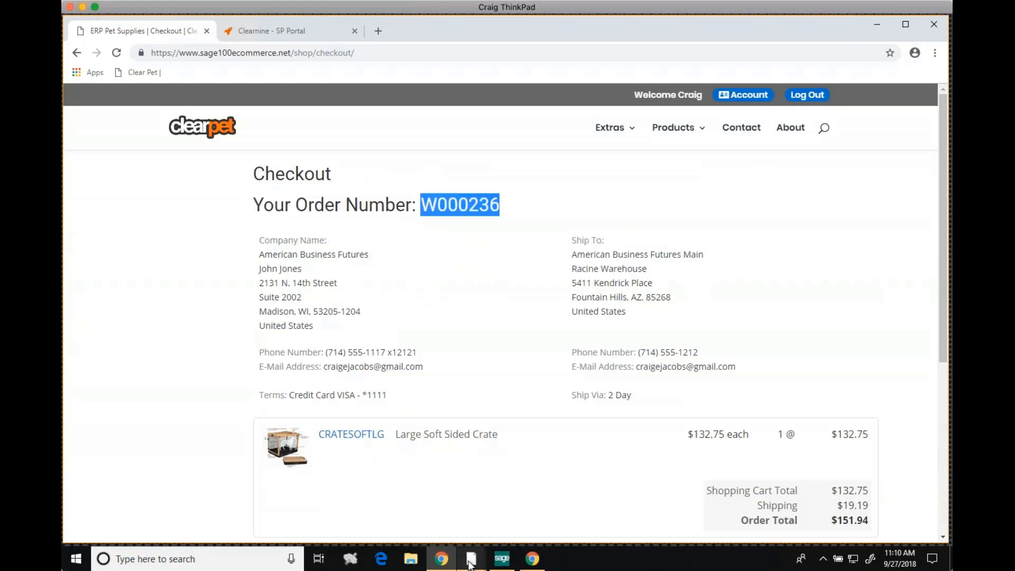
Switch to Sage 100 Sales Order Entry, open the web order by its copied order number and dismiss the customer credit history
{"action": "mouse_move", "coordinate": [472, 560]}
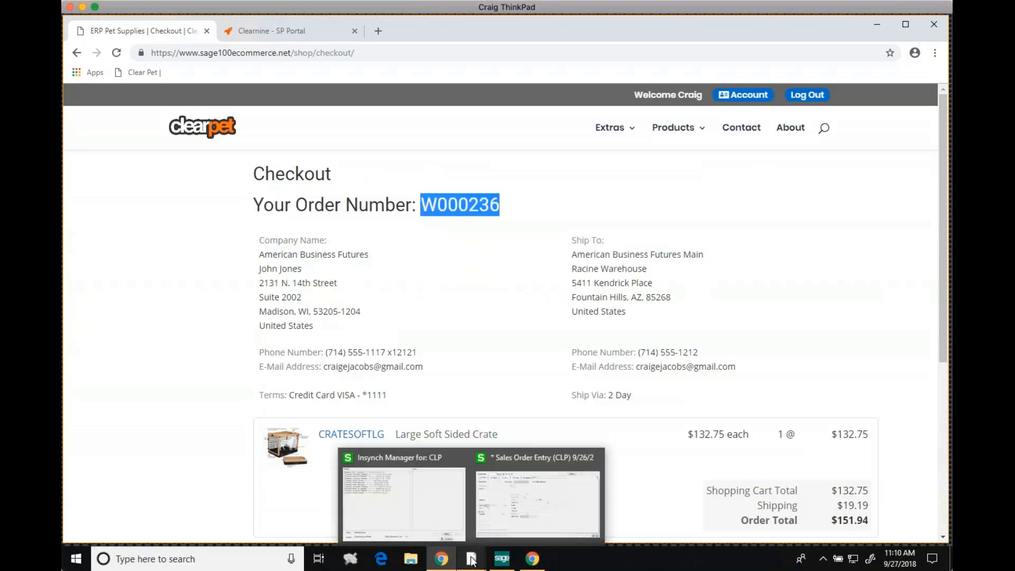
{"action": "left_click", "coordinate": [496, 507]}
{"action": "right_click", "coordinate": [272, 114]}
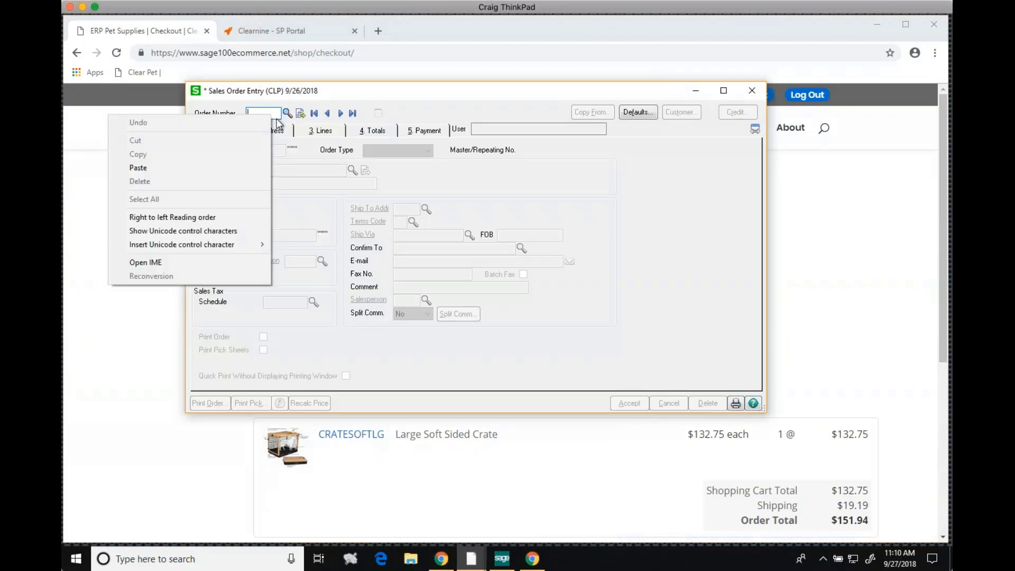
{"action": "left_click", "coordinate": [217, 164]}
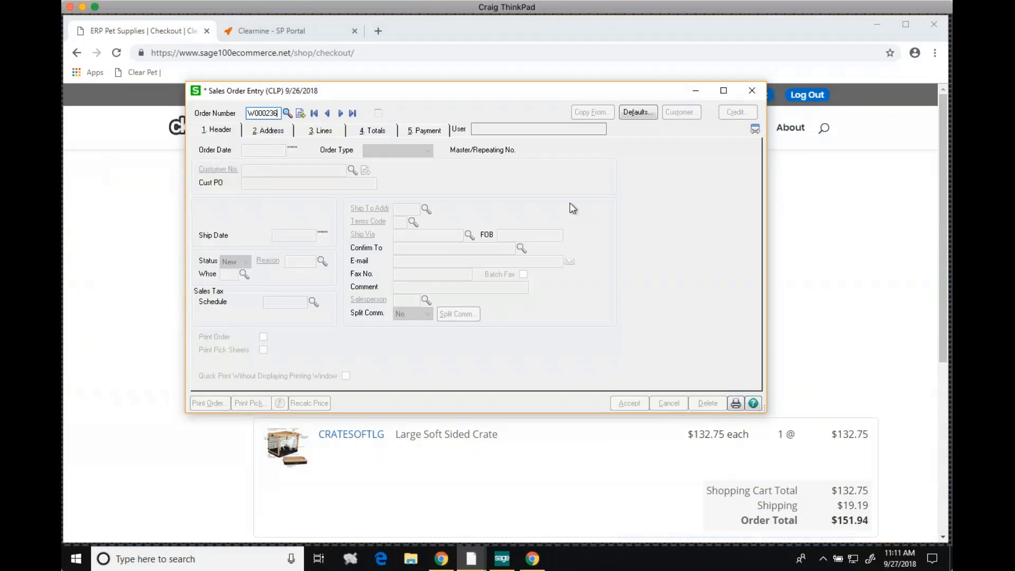
{"action": "key", "text": "Tab"}
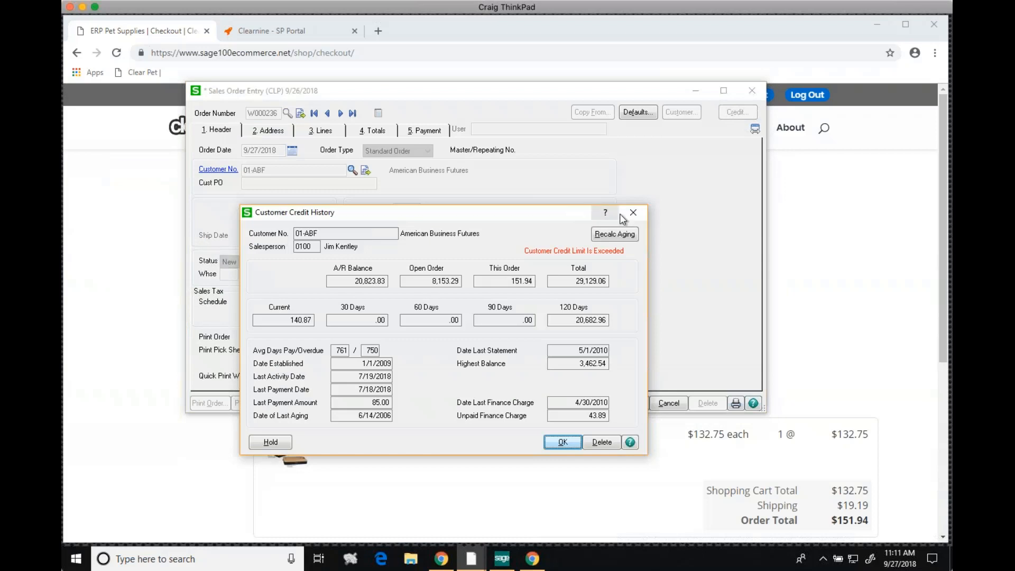
{"action": "left_click", "coordinate": [633, 213]}
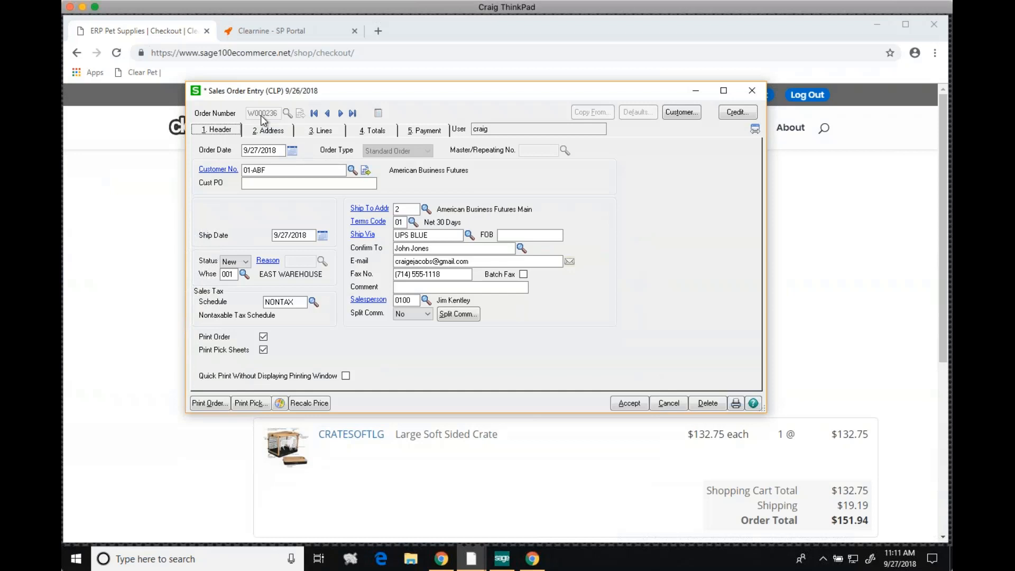
Review the sales order's address, line items, totals and payment details, and close the order entry, saving changes
{"action": "left_click", "coordinate": [272, 131]}
{"action": "left_click", "coordinate": [325, 132]}
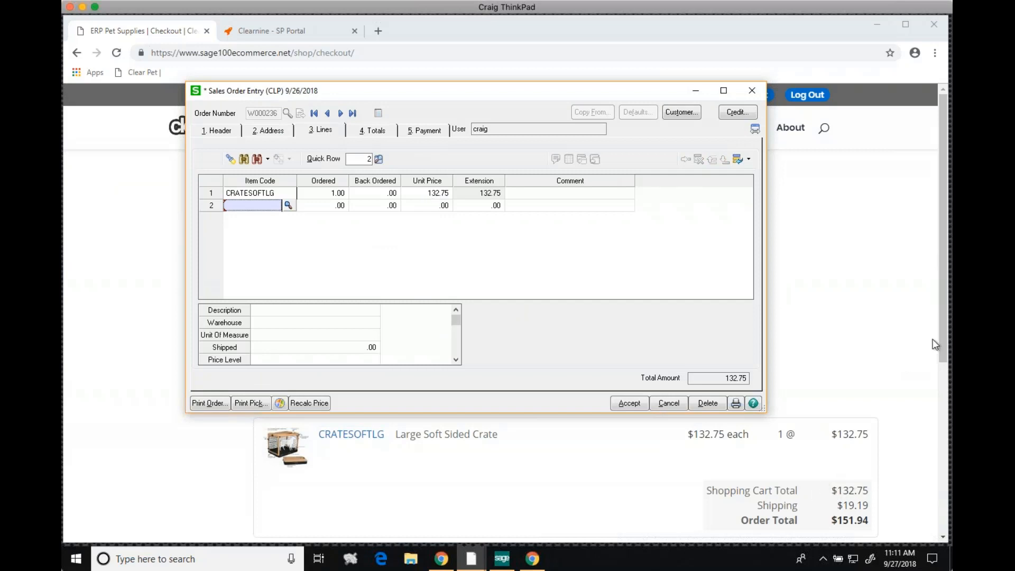
{"action": "left_click", "coordinate": [372, 130]}
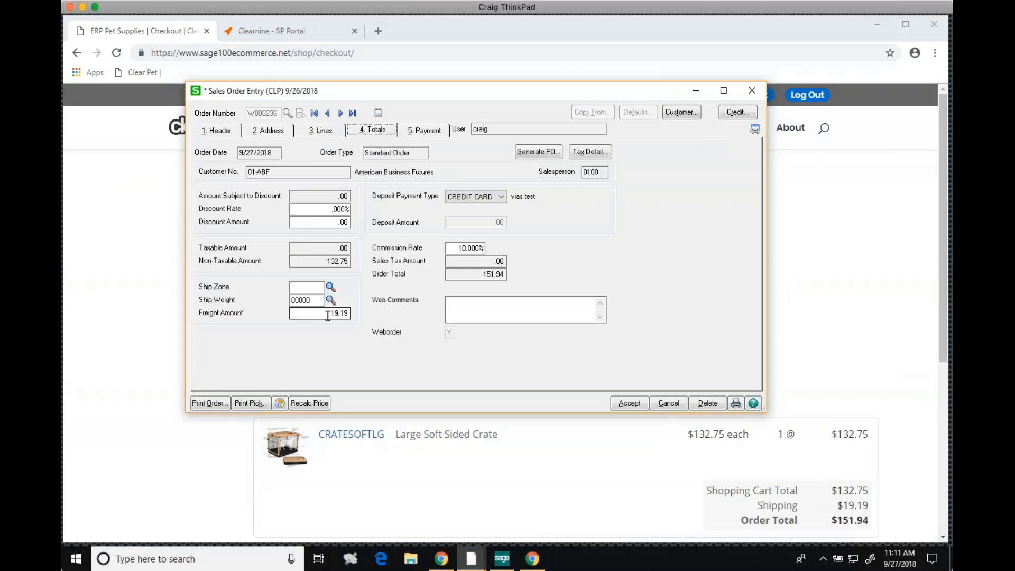
{"action": "left_click", "coordinate": [418, 130]}
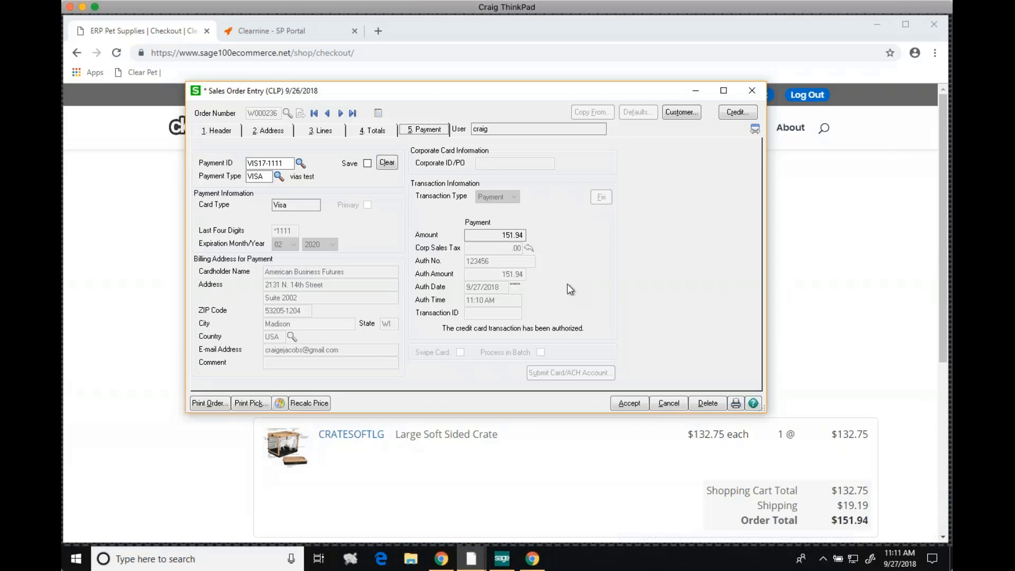
{"action": "left_click", "coordinate": [753, 92]}
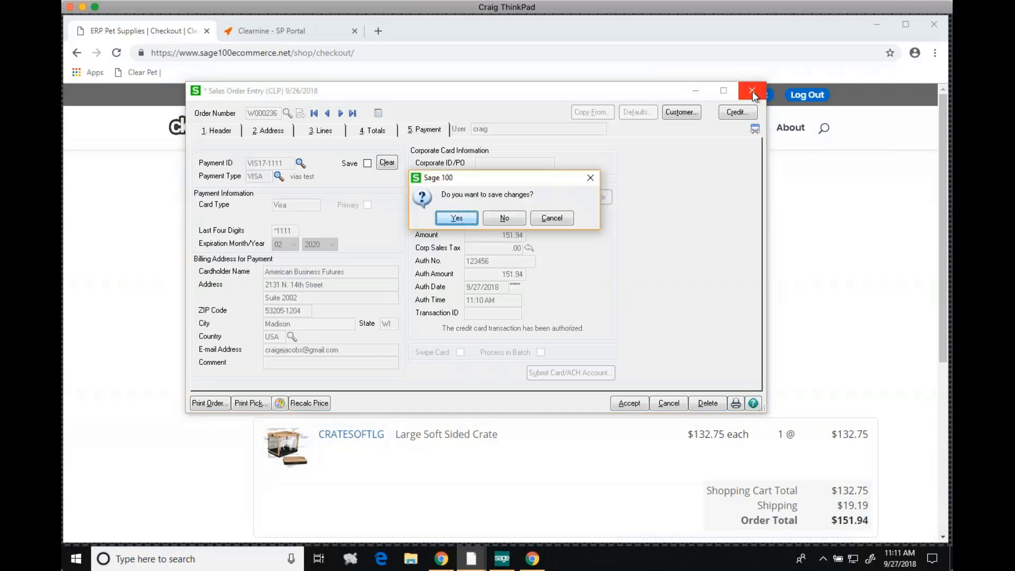
{"action": "left_click", "coordinate": [461, 220]}
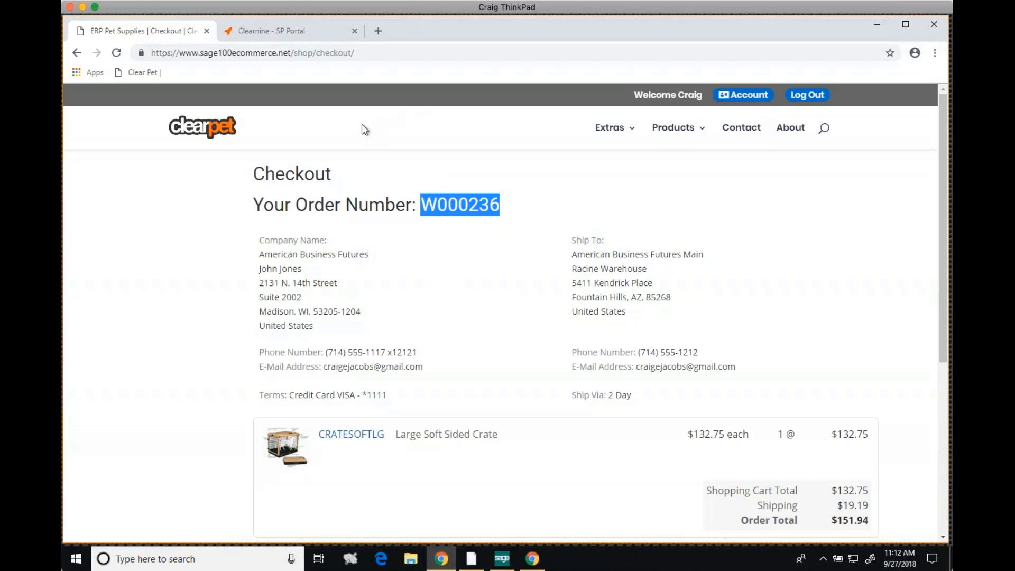
Switch to the Clearnine SP Portal in the browser, reload it and look through the mobile dashboard's summary cards
{"action": "left_click", "coordinate": [305, 31]}
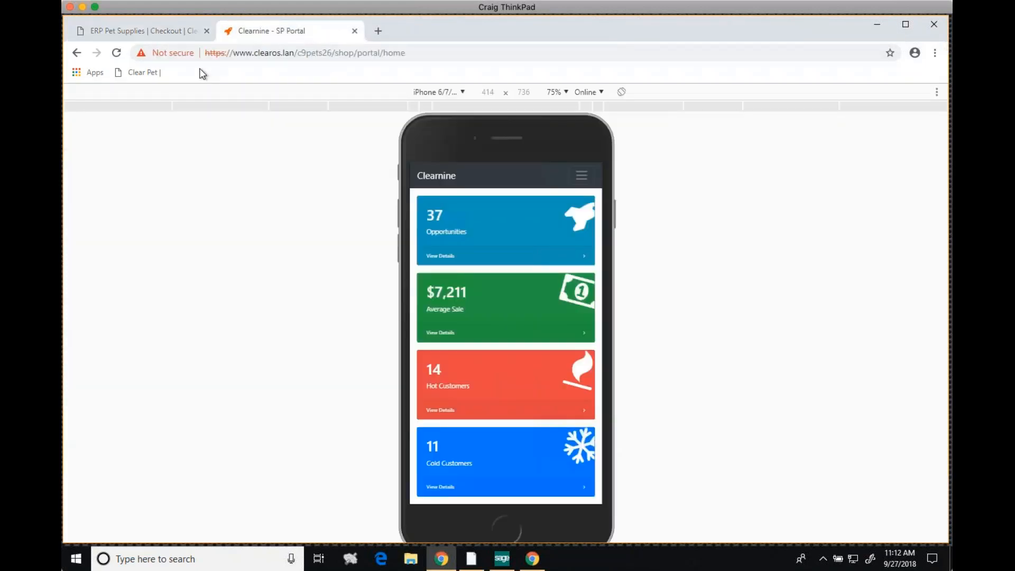
{"action": "left_click", "coordinate": [119, 54]}
{"action": "left_click_drag", "start_coordinate": [503, 413], "coordinate": [514, 254]}
{"action": "left_click_drag", "start_coordinate": [517, 421], "coordinate": [514, 222]}
{"action": "left_click_drag", "start_coordinate": [522, 328], "coordinate": [524, 476]}
{"action": "left_click_drag", "start_coordinate": [530, 264], "coordinate": [510, 387]}
Open the portal's My Customers list and view the main details of the sixth American Business Futures entry
{"action": "left_click", "coordinate": [582, 175]}
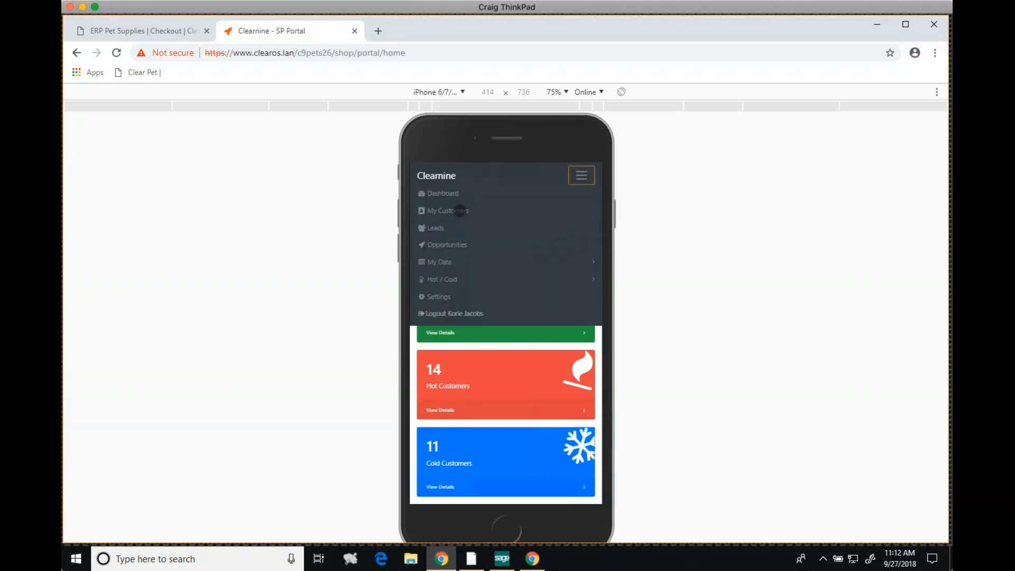
{"action": "left_click", "coordinate": [460, 211]}
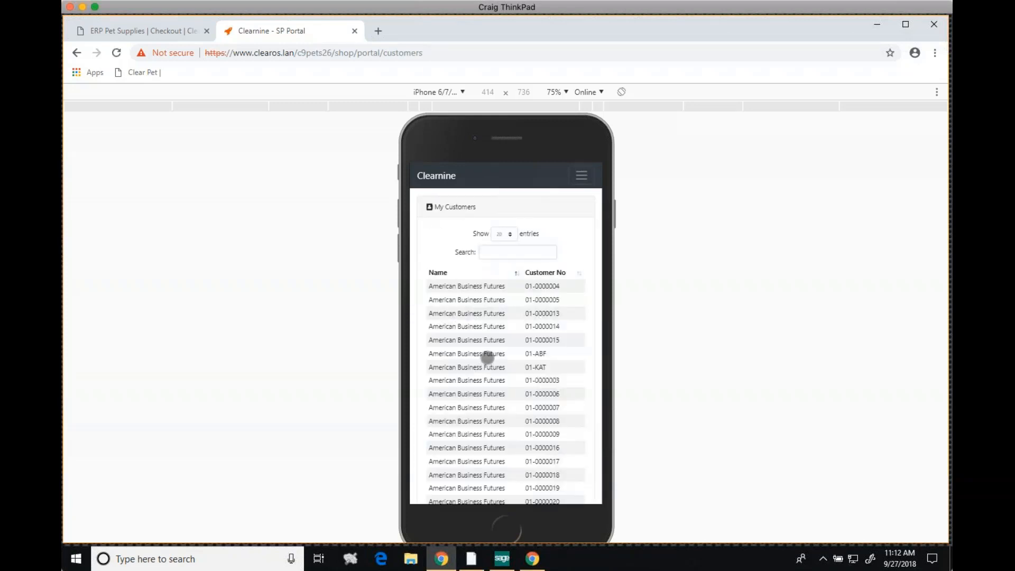
{"action": "left_click", "coordinate": [487, 358]}
{"action": "left_click_drag", "start_coordinate": [511, 388], "coordinate": [513, 347]}
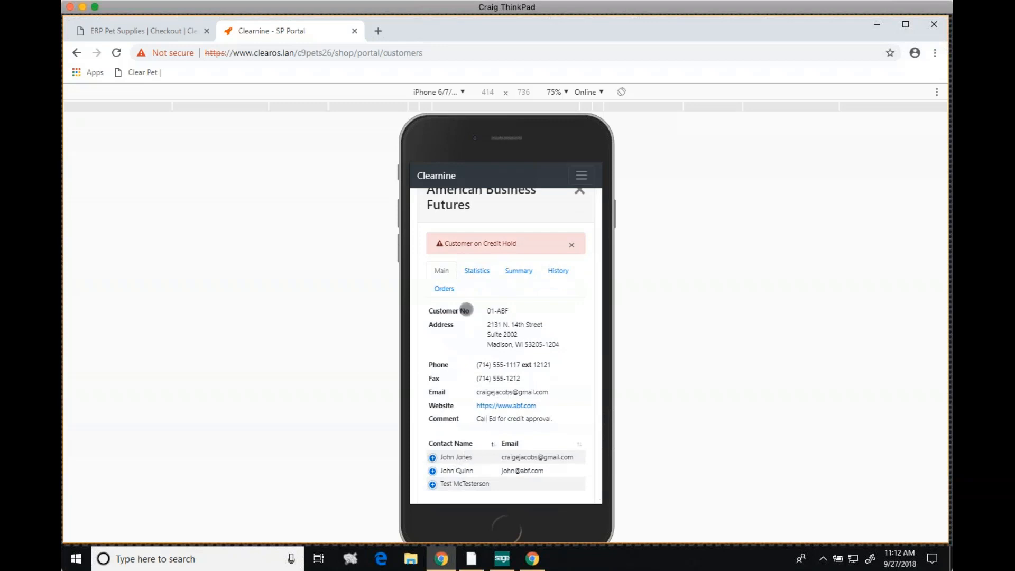
Review the American Business Futures customer statistics, including receivables, customer aging and the top selling items chart
{"action": "left_click", "coordinate": [477, 274]}
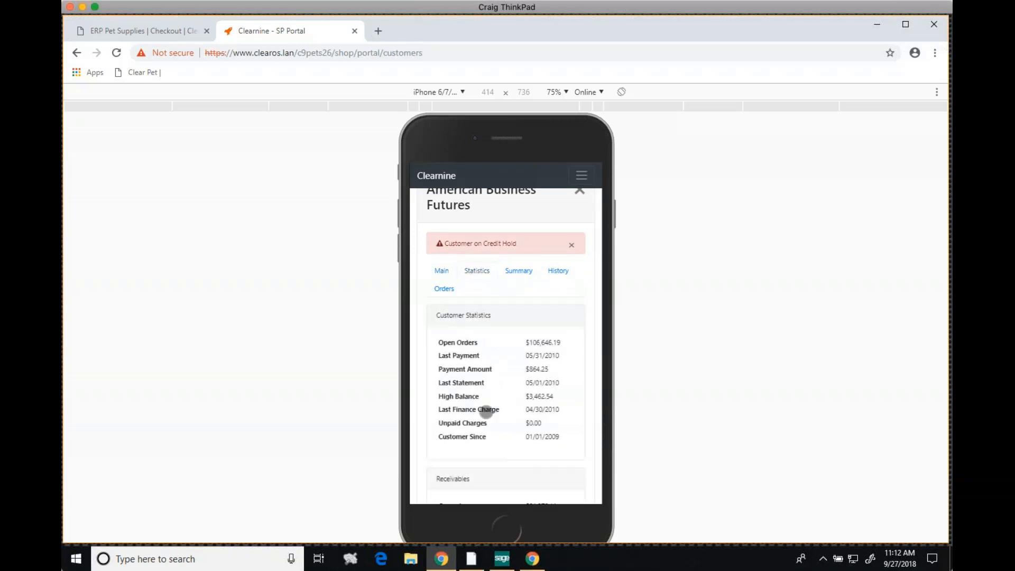
{"action": "left_click_drag", "start_coordinate": [483, 412], "coordinate": [495, 361]}
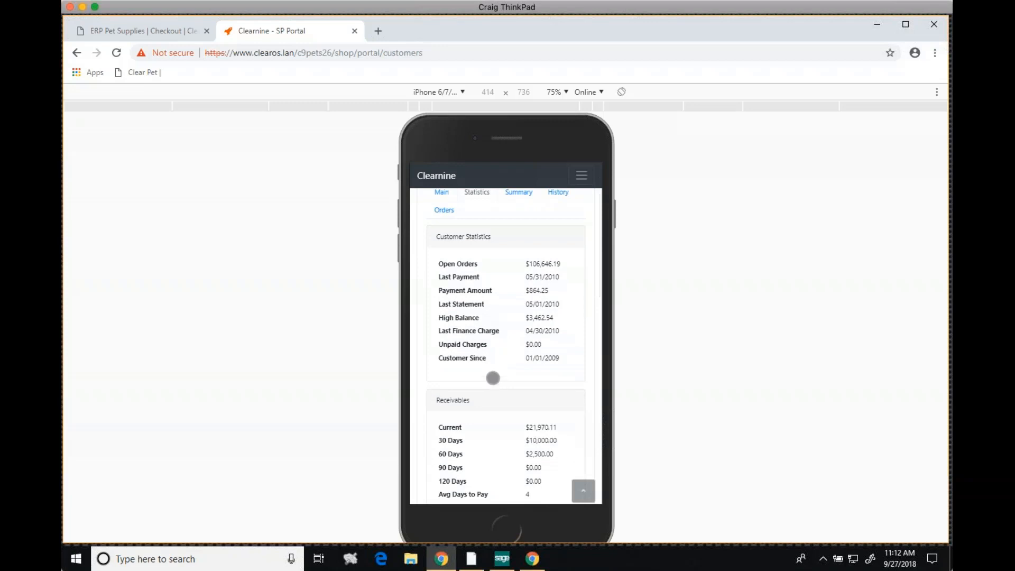
{"action": "scroll", "coordinate": [498, 295], "scroll_direction": "down", "scroll_amount": 2}
{"action": "left_click_drag", "start_coordinate": [489, 360], "coordinate": [492, 270]}
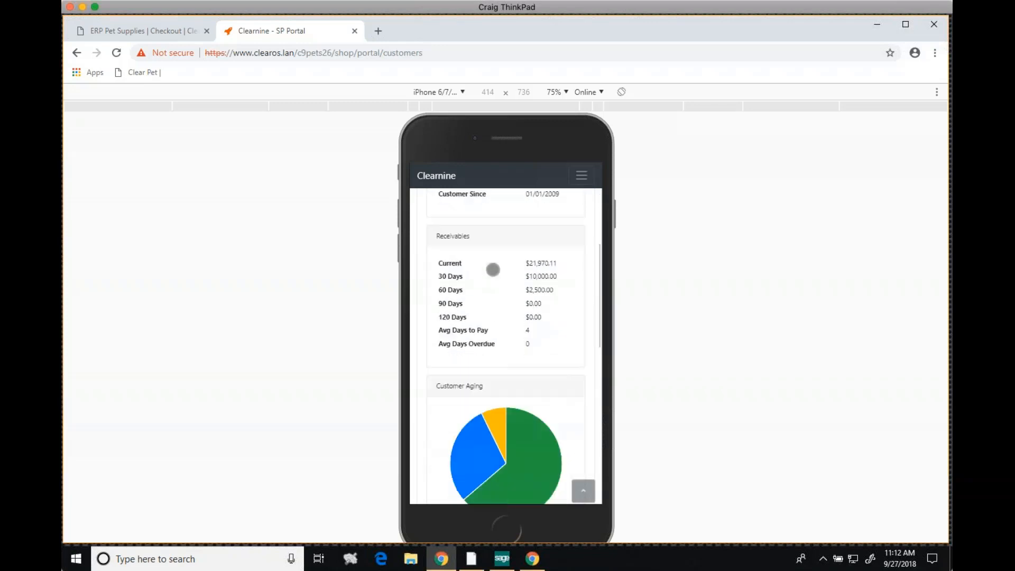
{"action": "left_click_drag", "start_coordinate": [490, 358], "coordinate": [487, 249]}
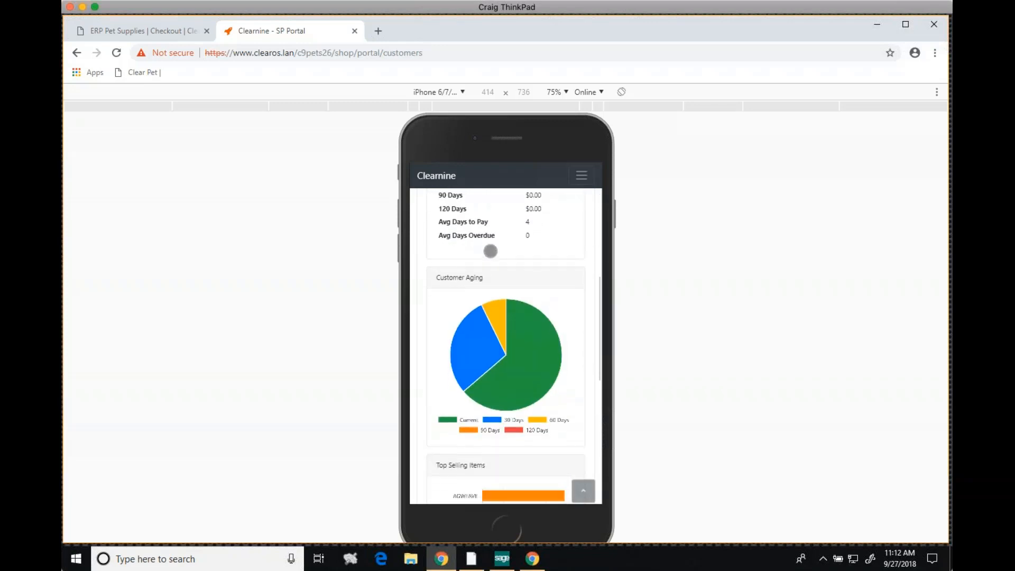
{"action": "left_click_drag", "start_coordinate": [498, 426], "coordinate": [503, 346]}
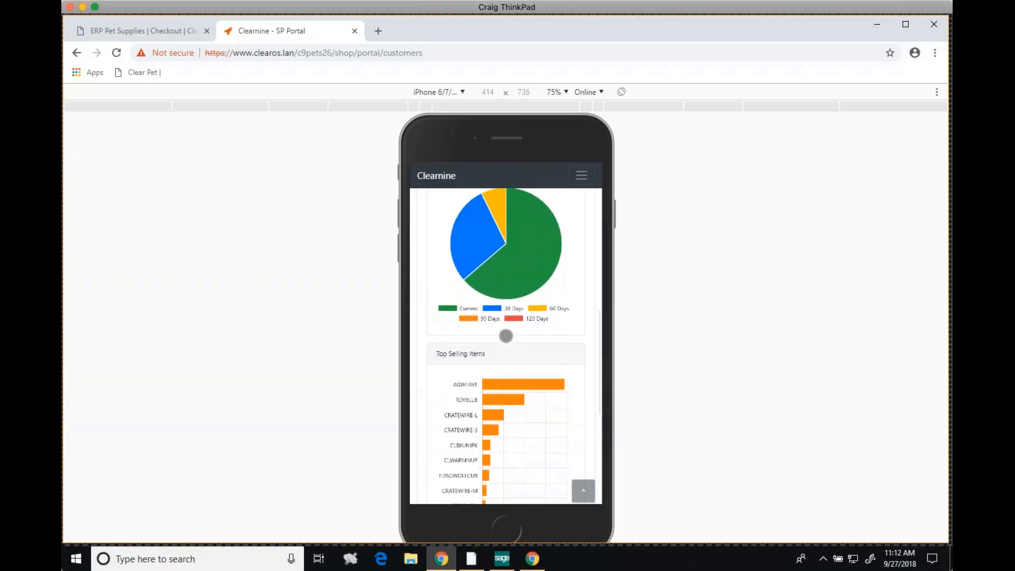
{"action": "left_click_drag", "start_coordinate": [501, 353], "coordinate": [505, 270]}
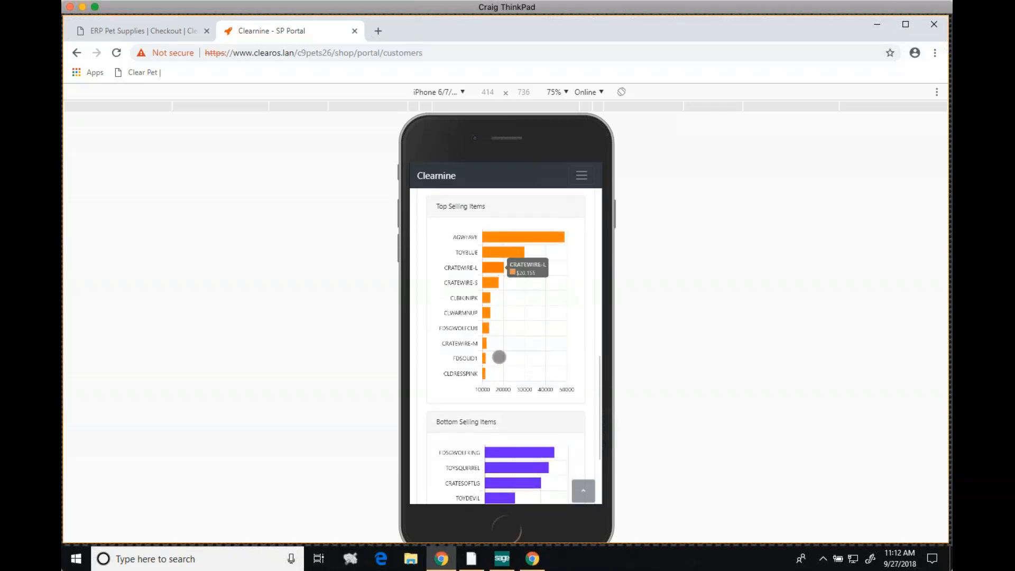
{"action": "left_click_drag", "start_coordinate": [498, 355], "coordinate": [506, 303]}
{"action": "scroll", "coordinate": [506, 339], "scroll_direction": "up", "scroll_amount": 6}
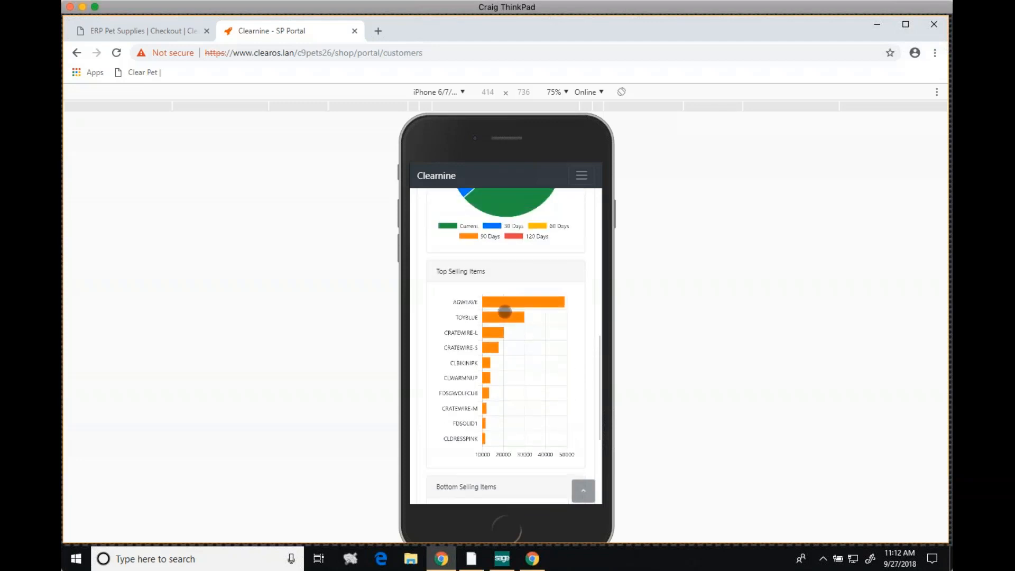
{"action": "scroll", "coordinate": [508, 312], "scroll_direction": "up", "scroll_amount": 6}
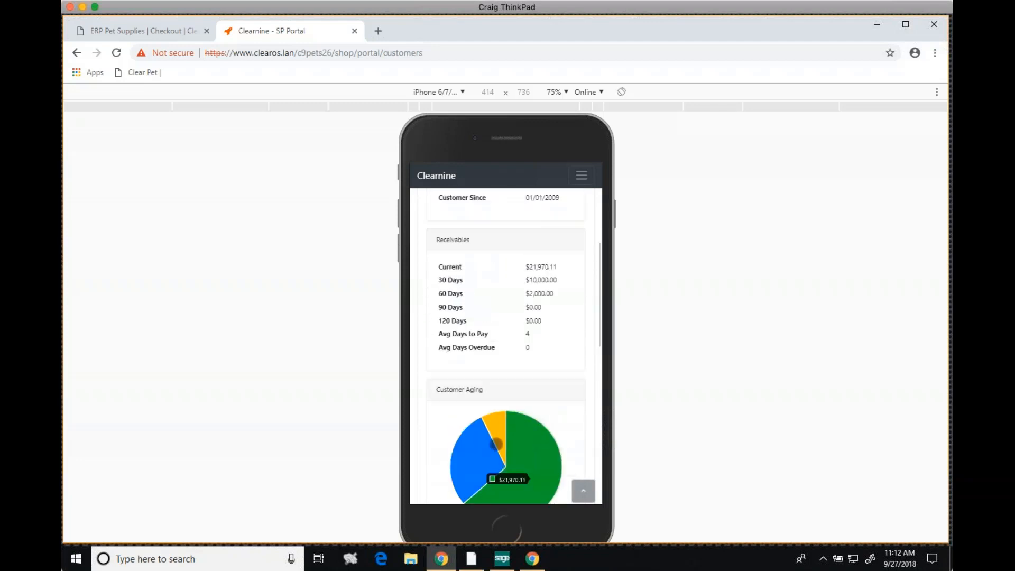
{"action": "scroll", "coordinate": [518, 271], "scroll_direction": "up", "scroll_amount": 1}
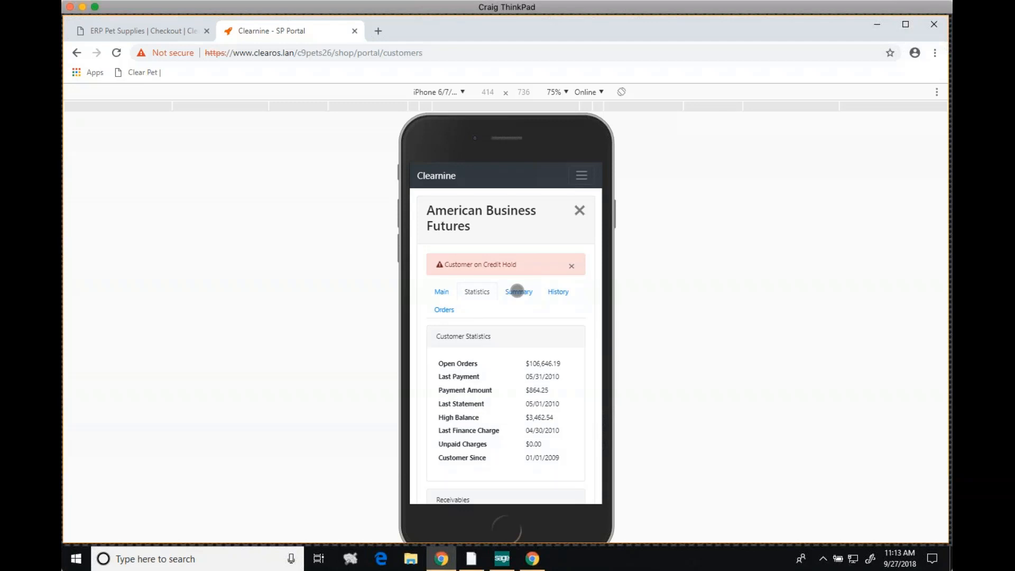
Look over the customer's period and yearly sales summary and its orders list, and close the customer record
{"action": "left_click", "coordinate": [517, 291]}
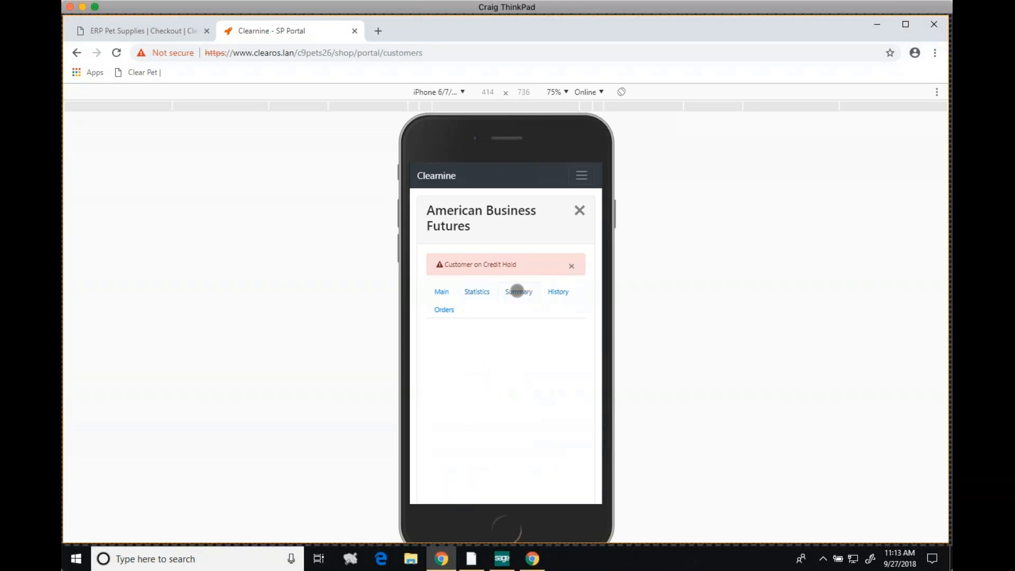
{"action": "left_click_drag", "start_coordinate": [494, 389], "coordinate": [518, 280]}
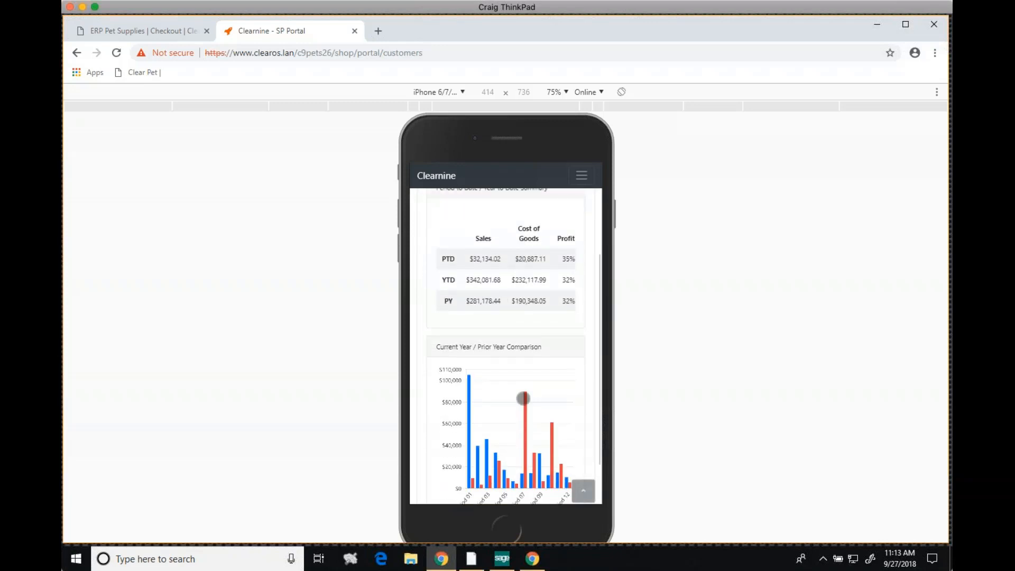
{"action": "left_click_drag", "start_coordinate": [523, 399], "coordinate": [510, 451]}
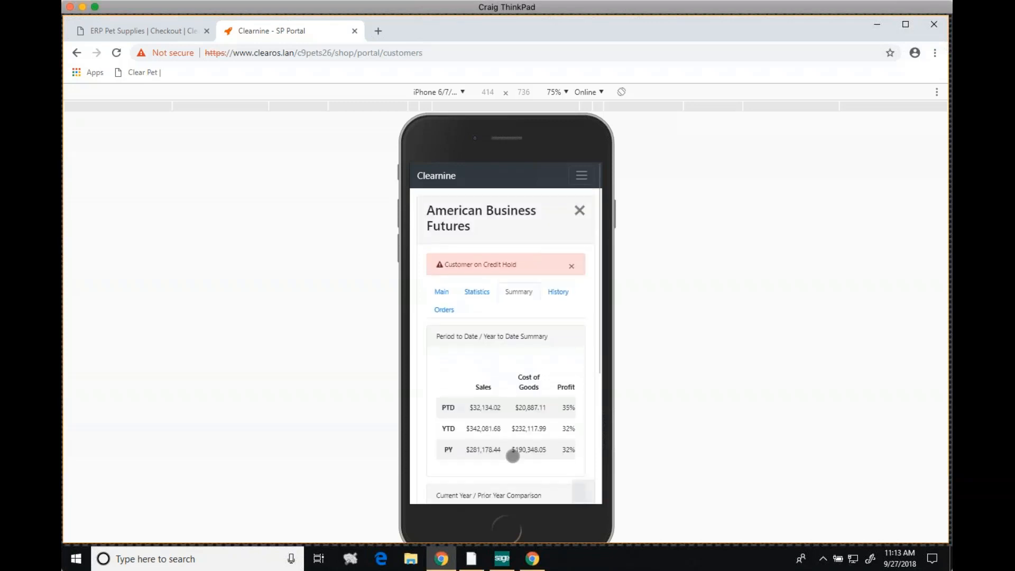
{"action": "left_click", "coordinate": [439, 311]}
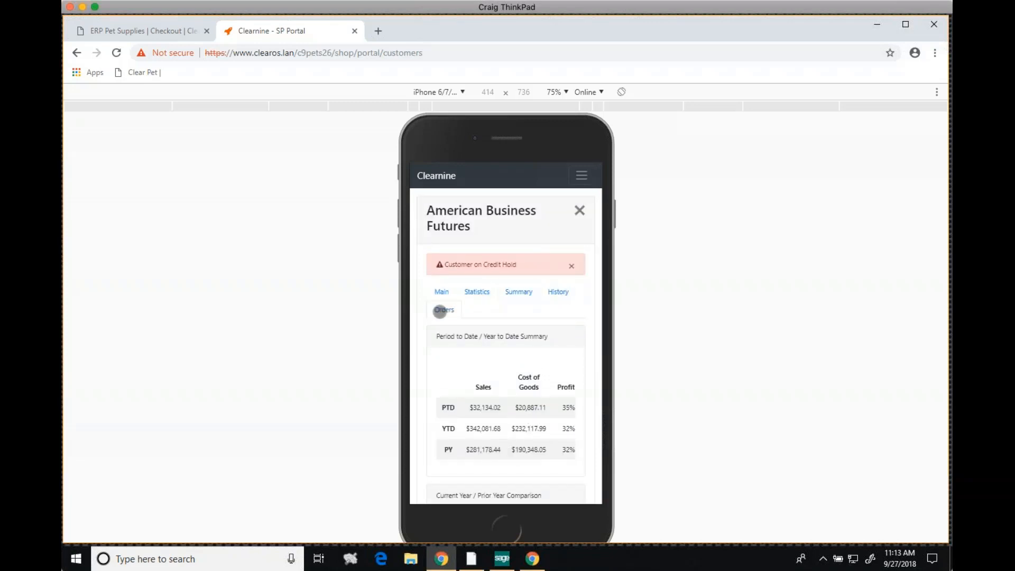
{"action": "left_click_drag", "start_coordinate": [458, 348], "coordinate": [474, 376]}
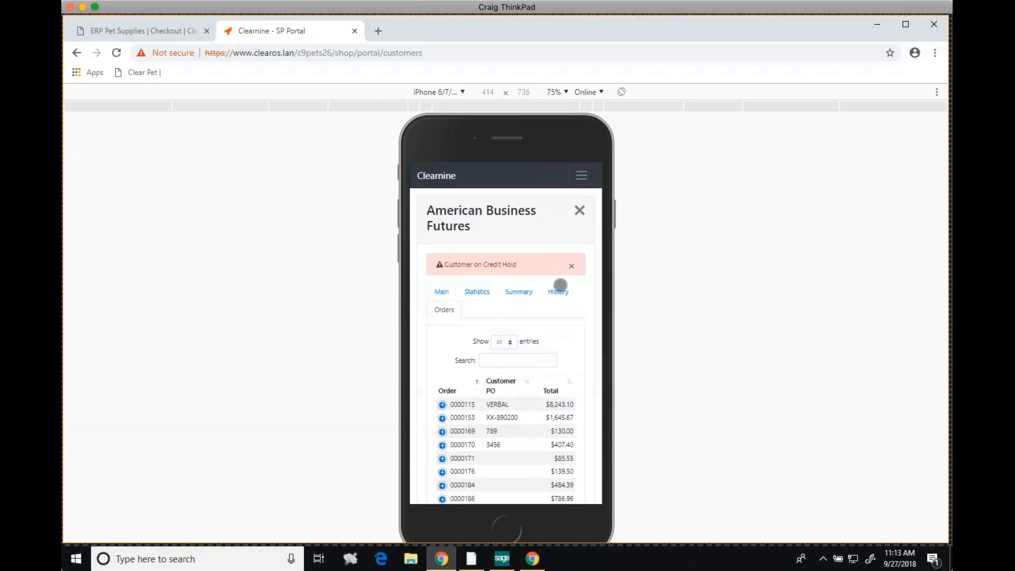
{"action": "left_click", "coordinate": [579, 209]}
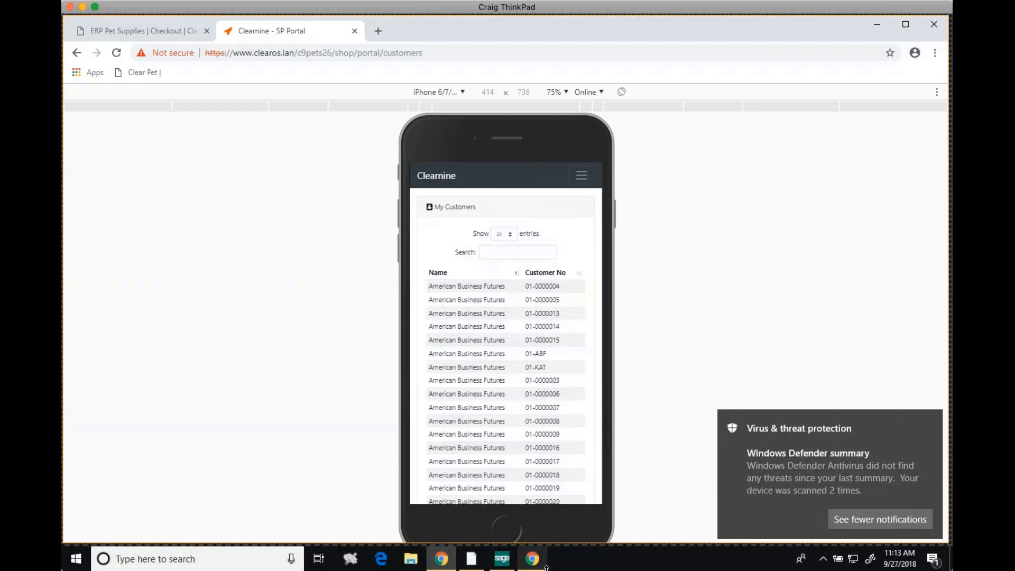
Close DevTools to leave the phone emulation and open the portal's dashboard in the desktop layout
{"action": "mouse_move", "coordinate": [540, 565]}
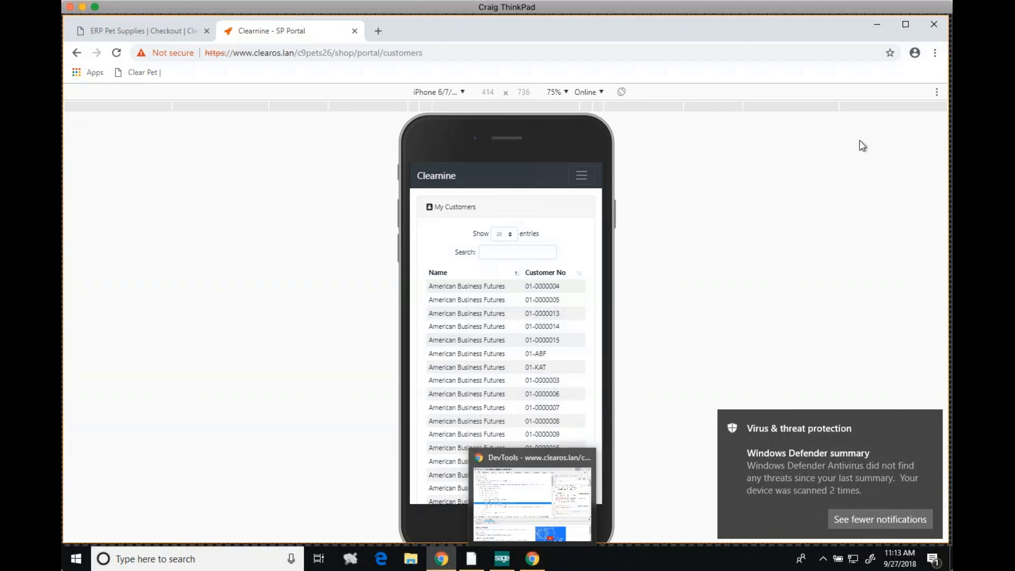
{"action": "left_click", "coordinate": [937, 93]}
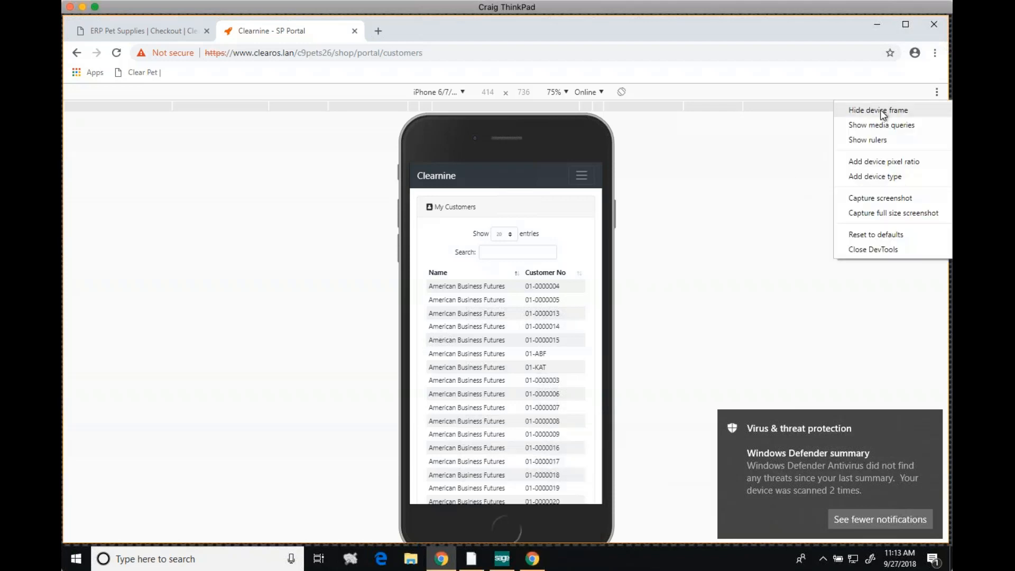
{"action": "left_click", "coordinate": [882, 249]}
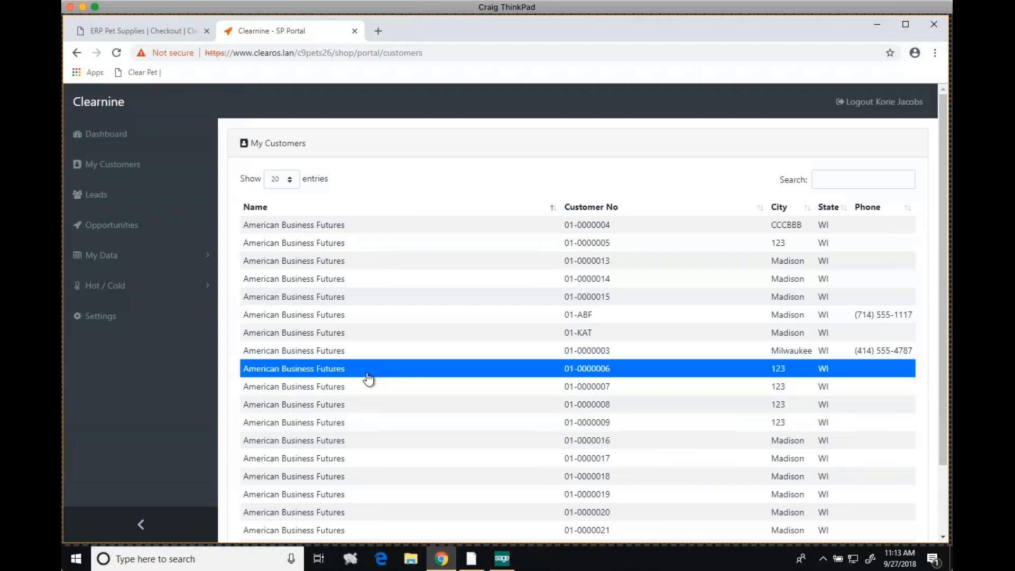
{"action": "left_click", "coordinate": [113, 135]}
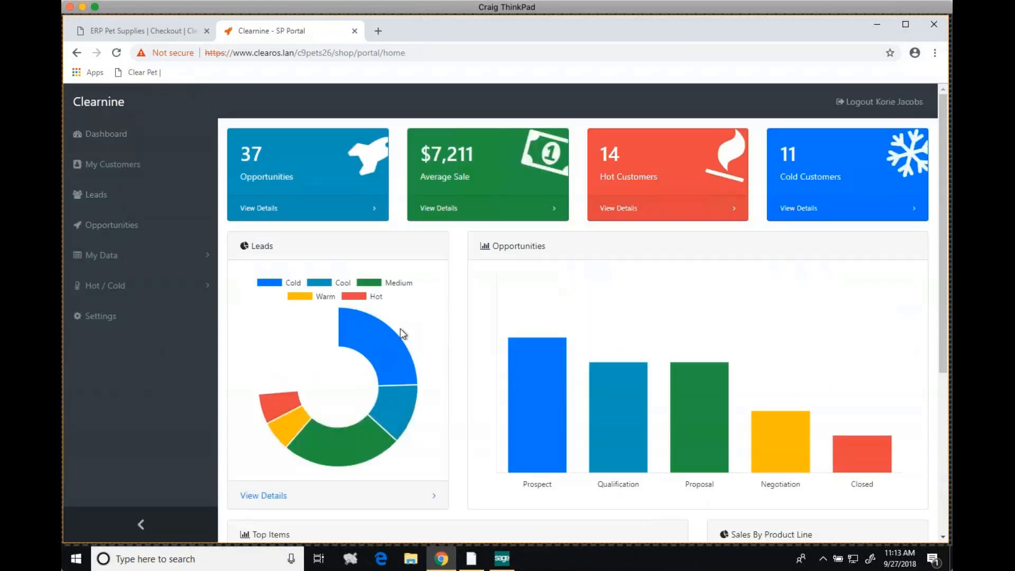
Open the Leads list from the dashboard's Leads chart and look over the first three leads and their ratings
{"action": "left_click", "coordinate": [299, 497]}
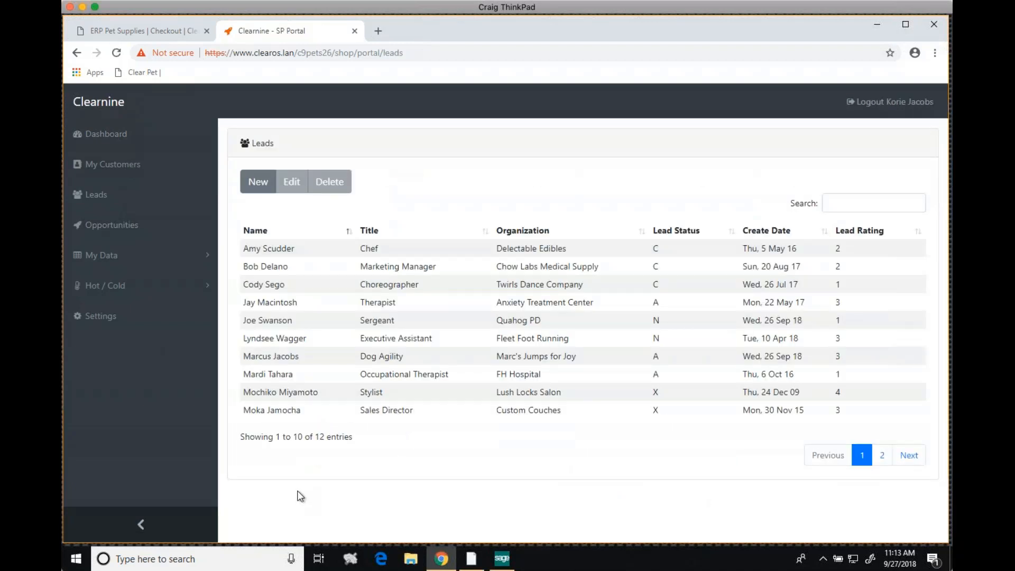
{"action": "left_click", "coordinate": [302, 250]}
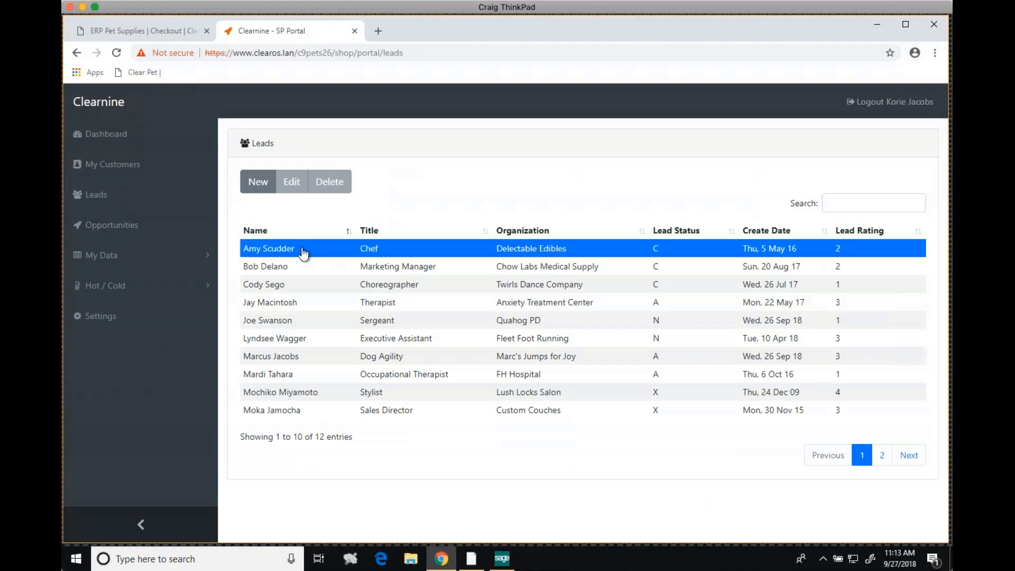
{"action": "left_click", "coordinate": [865, 286]}
{"action": "left_click", "coordinate": [845, 267]}
{"action": "left_click", "coordinate": [848, 249]}
{"action": "left_click", "coordinate": [845, 267]}
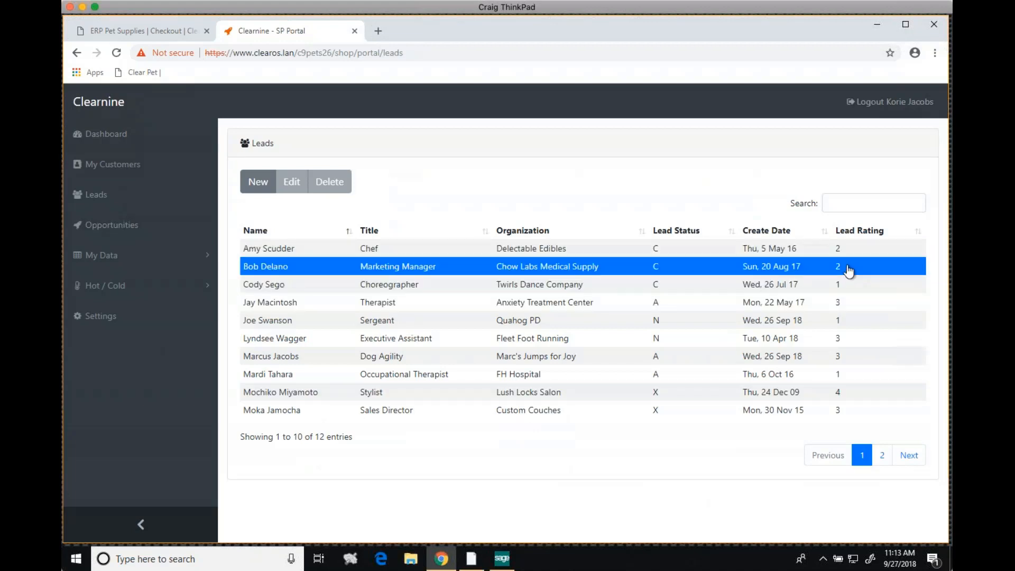
{"action": "left_click", "coordinate": [847, 286]}
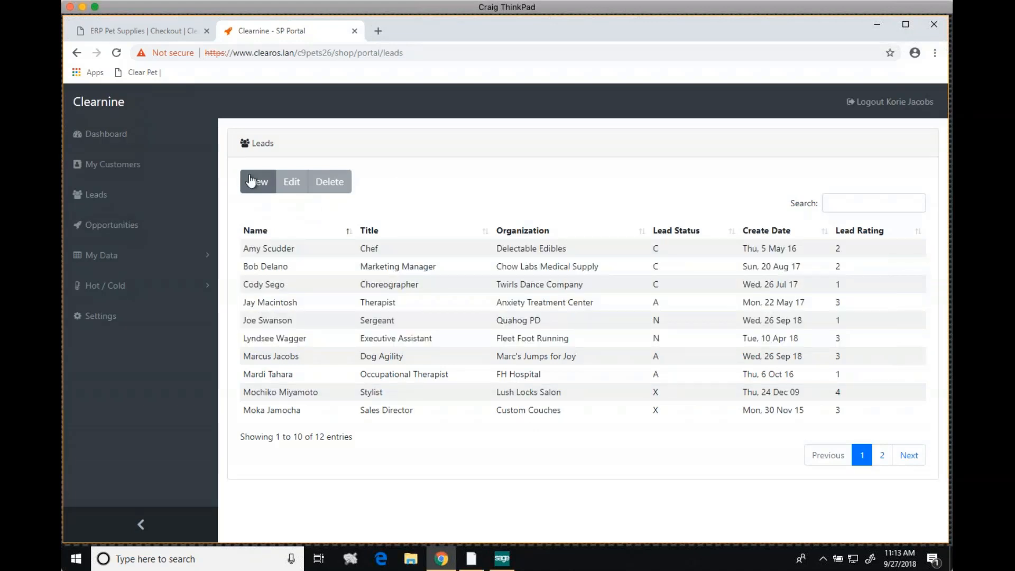
View the blank new lead form and the edit form of the Anxiety Treatment Center lead, closing both without saving
{"action": "left_click", "coordinate": [258, 184]}
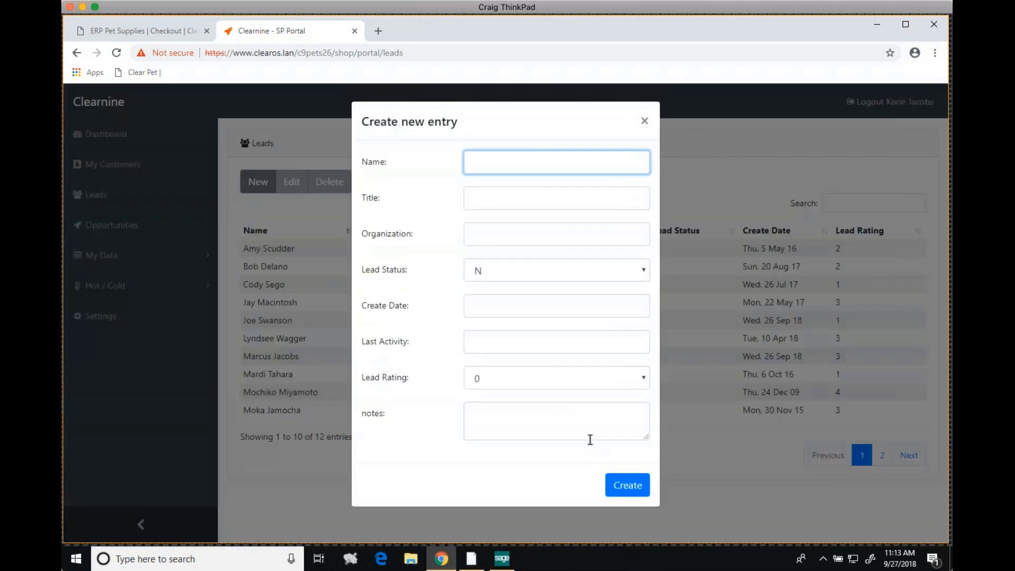
{"action": "left_click", "coordinate": [644, 120]}
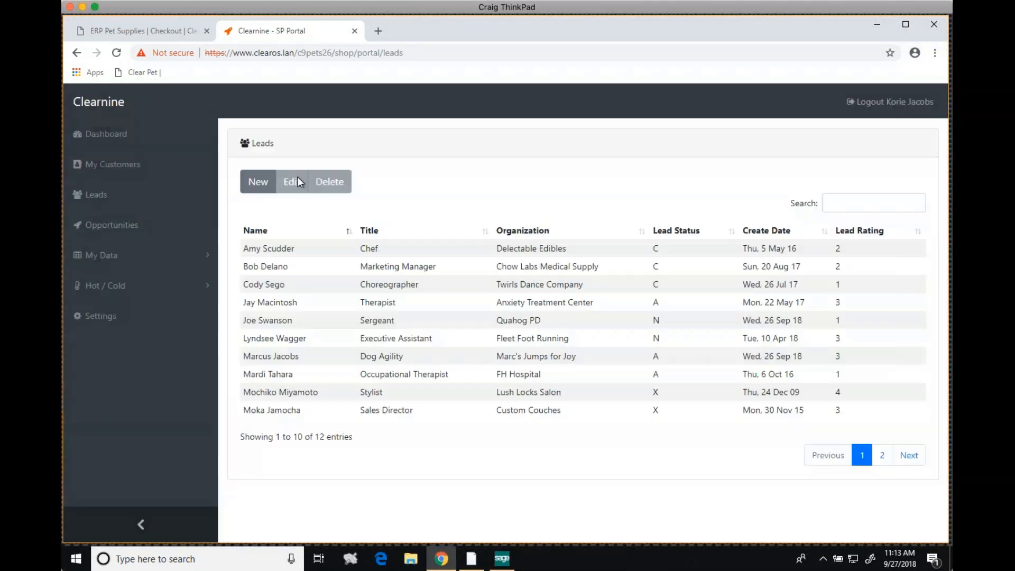
{"action": "left_click", "coordinate": [295, 302]}
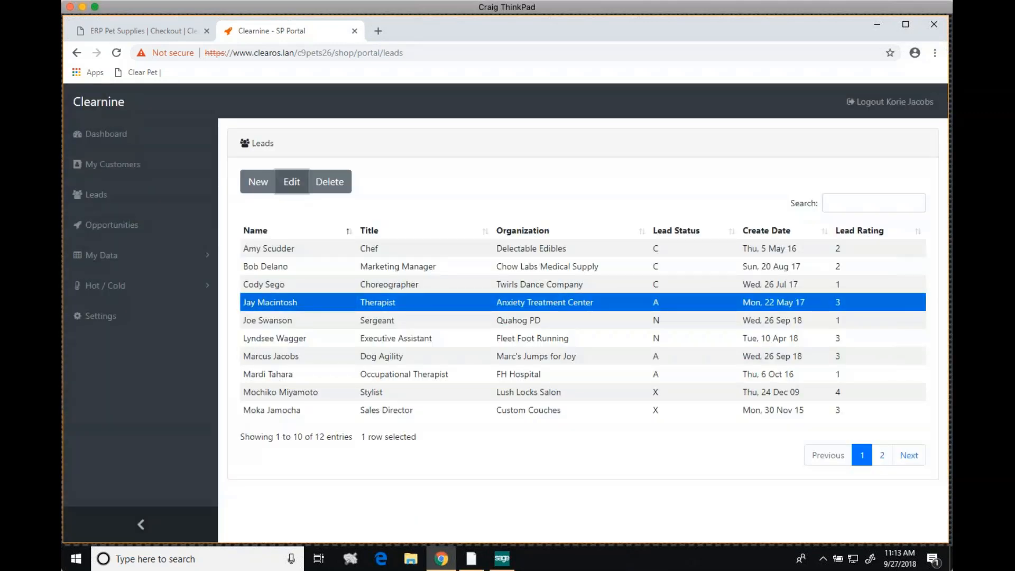
{"action": "left_click", "coordinate": [292, 181]}
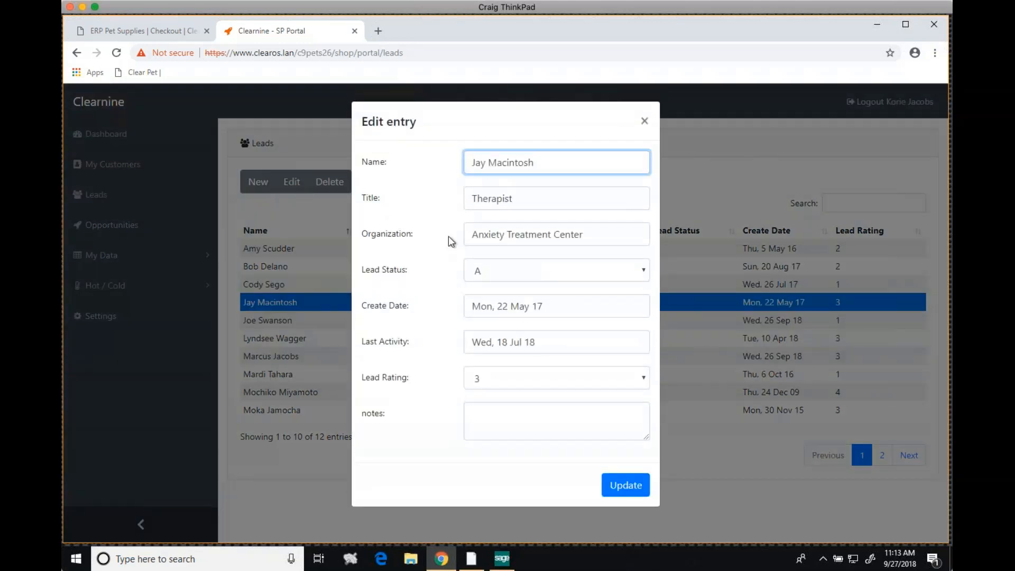
{"action": "left_click", "coordinate": [644, 124]}
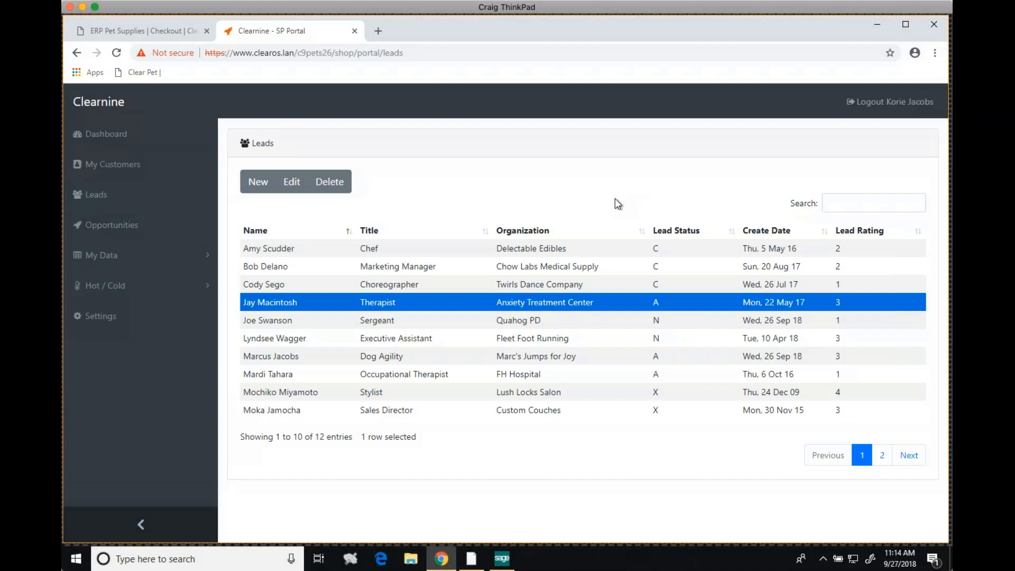
Open My Reports under My Data and look over the July and August commission reports and the 2018 Q4 price list
{"action": "left_click", "coordinate": [89, 256]}
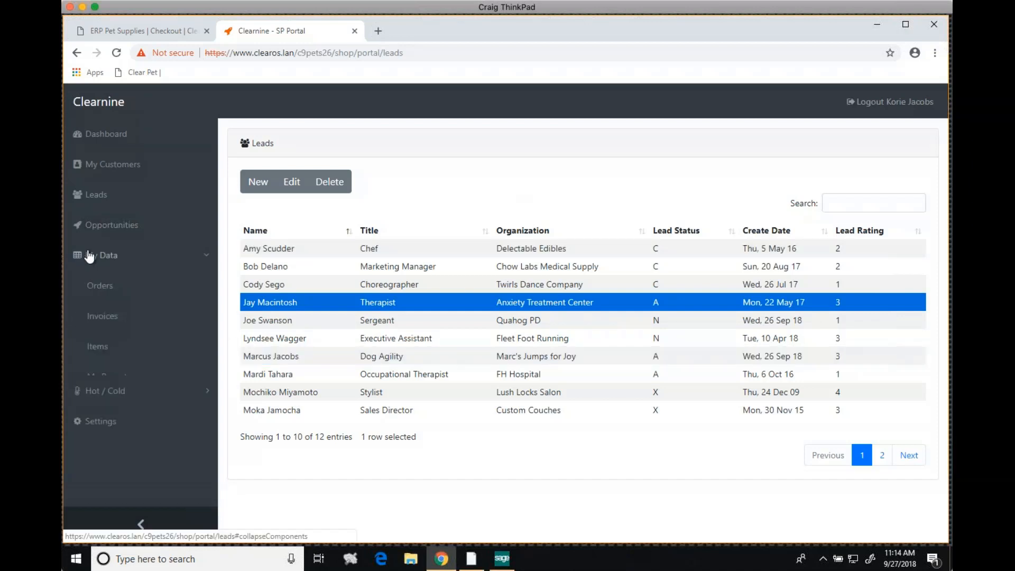
{"action": "left_click", "coordinate": [113, 375]}
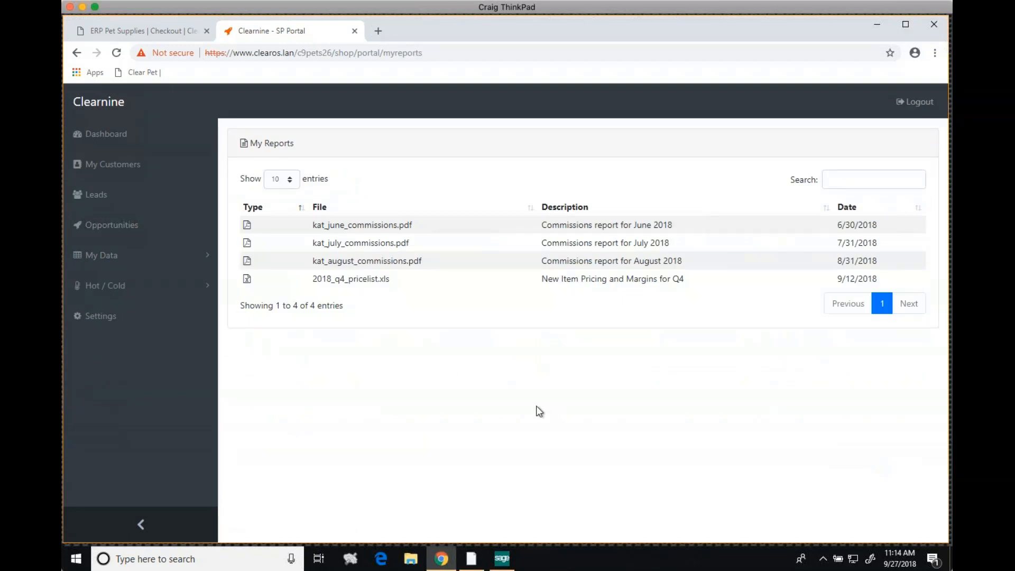
{"action": "left_click", "coordinate": [378, 247]}
{"action": "left_click", "coordinate": [375, 261]}
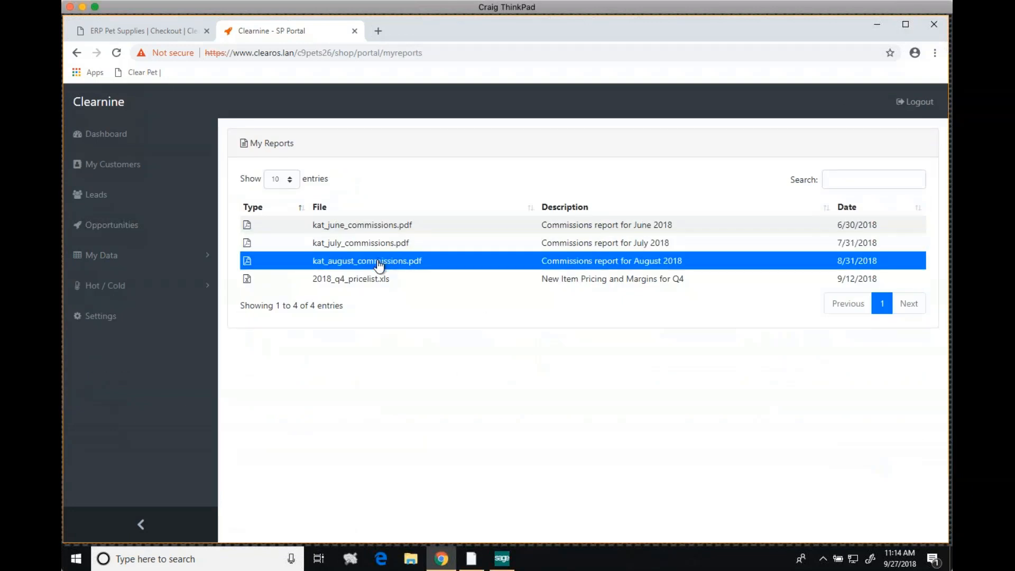
{"action": "left_click", "coordinate": [371, 280]}
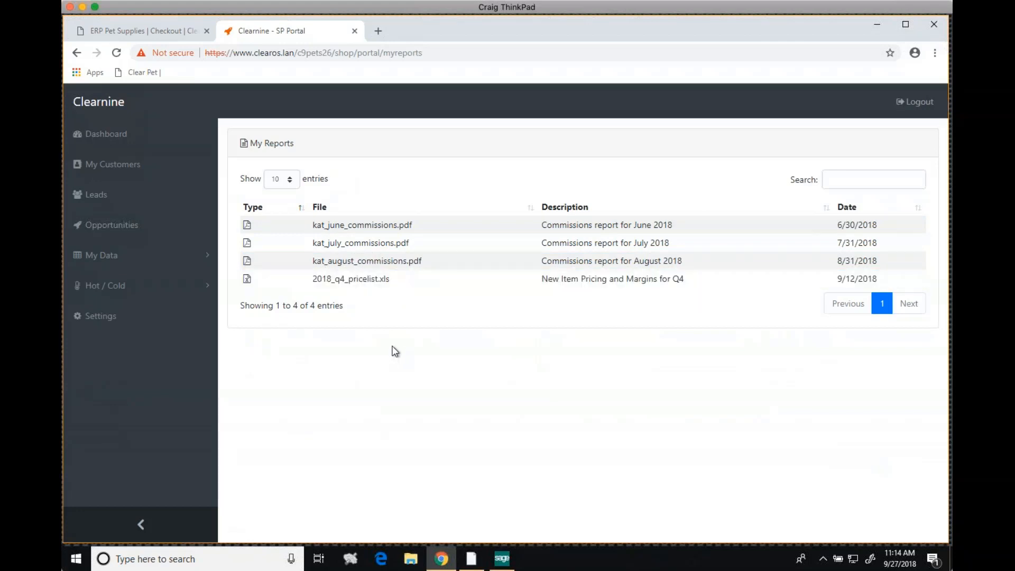
Collapse the portal's navigation sidebar and minimize the browser to bring the Sage 100 main window into view
{"action": "left_click", "coordinate": [141, 525]}
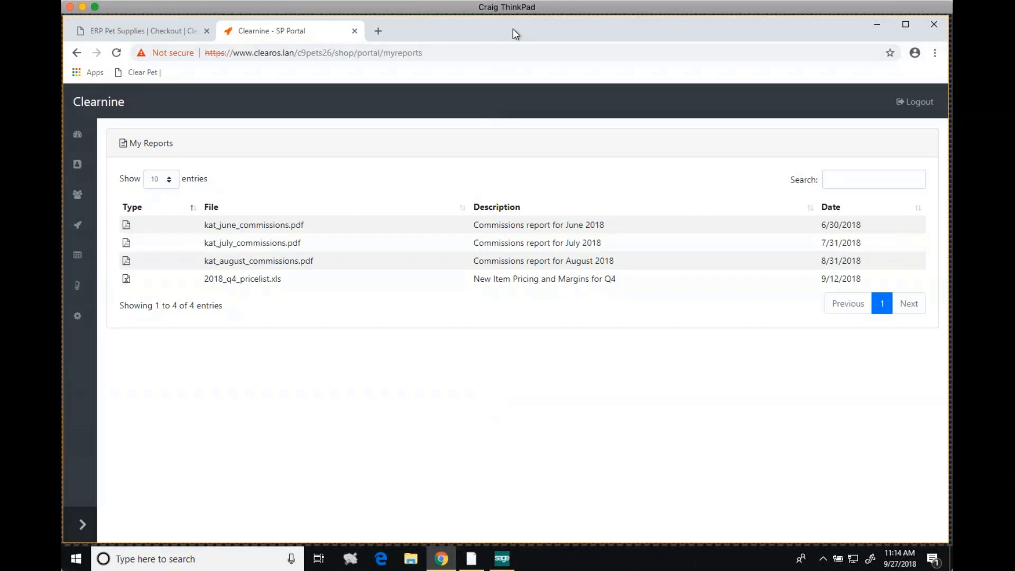
{"action": "left_click_drag", "start_coordinate": [513, 31], "coordinate": [514, 55]}
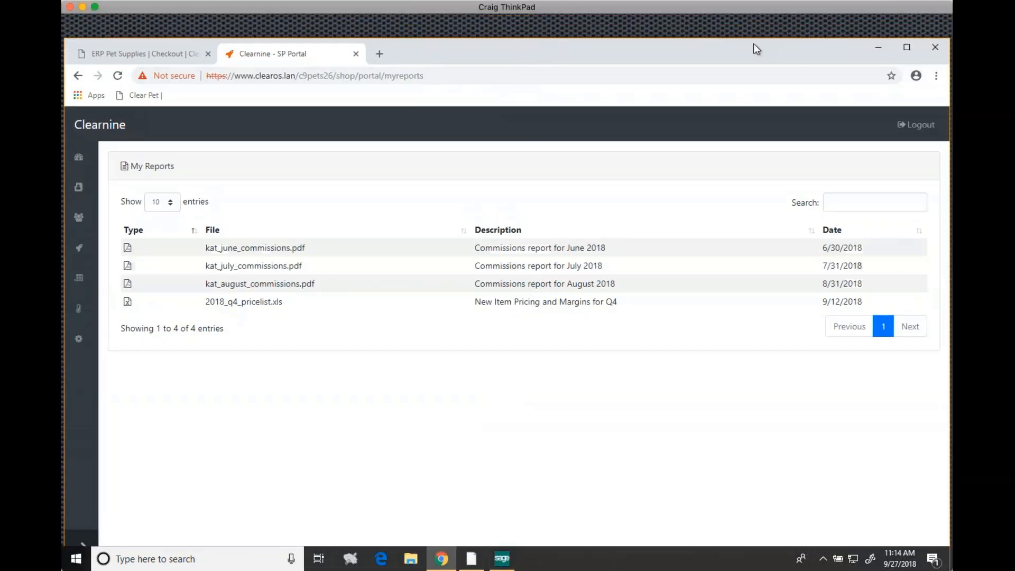
{"action": "left_click", "coordinate": [875, 49]}
{"action": "left_click_drag", "start_coordinate": [562, 54], "coordinate": [564, 66]}
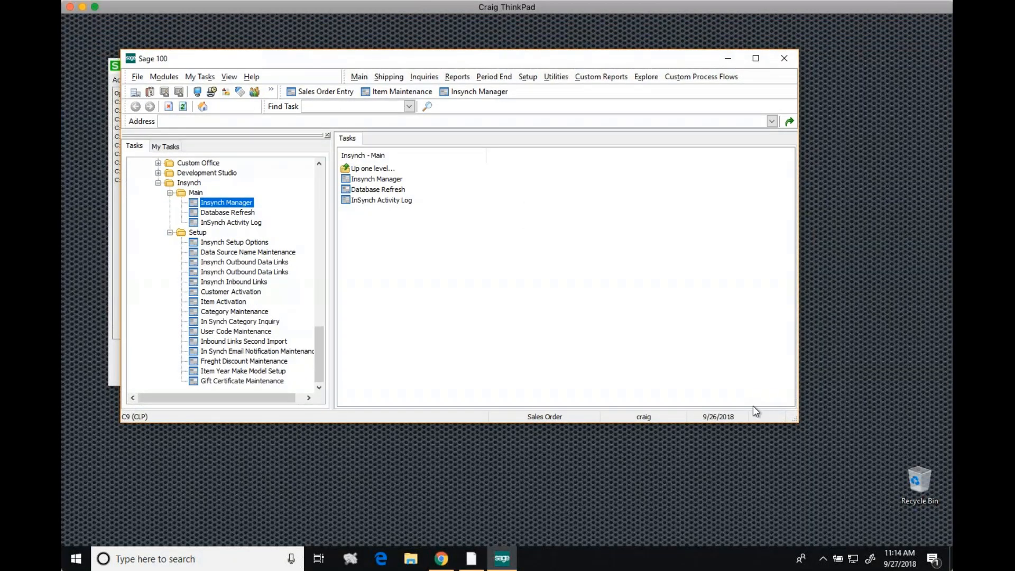
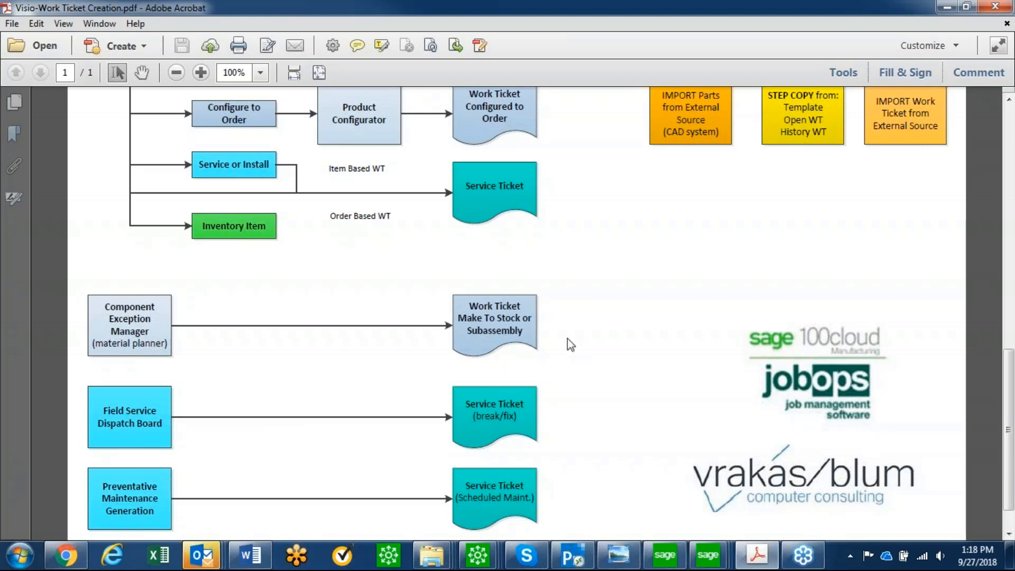
Minimize the work ticket creation PDF, switch to the Sage 100 Sales Order Entry window, and show the demo order's lines
{"action": "key", "text": "alt+Tab"}
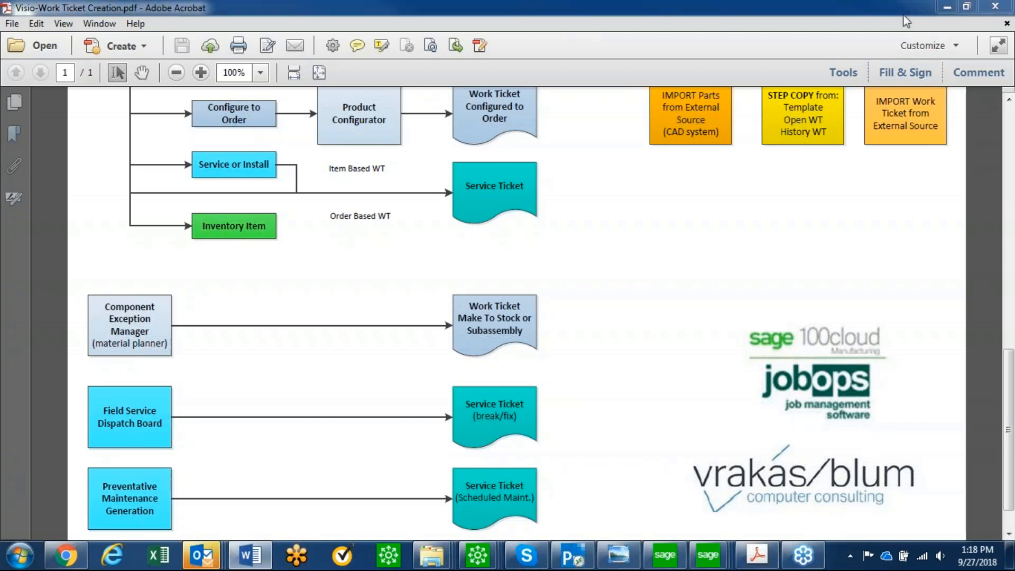
{"action": "left_click", "coordinate": [941, 8]}
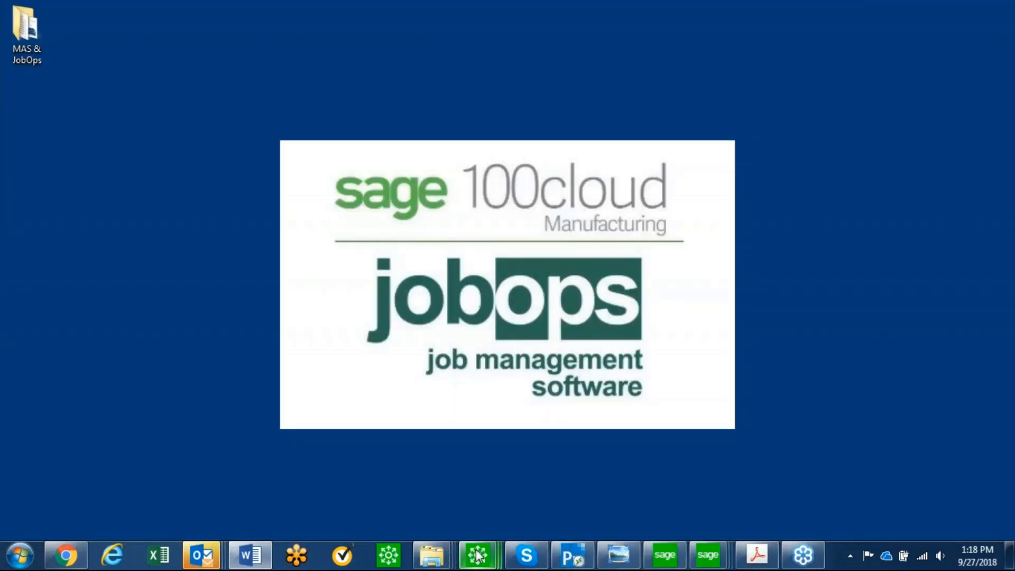
{"action": "mouse_move", "coordinate": [477, 555]}
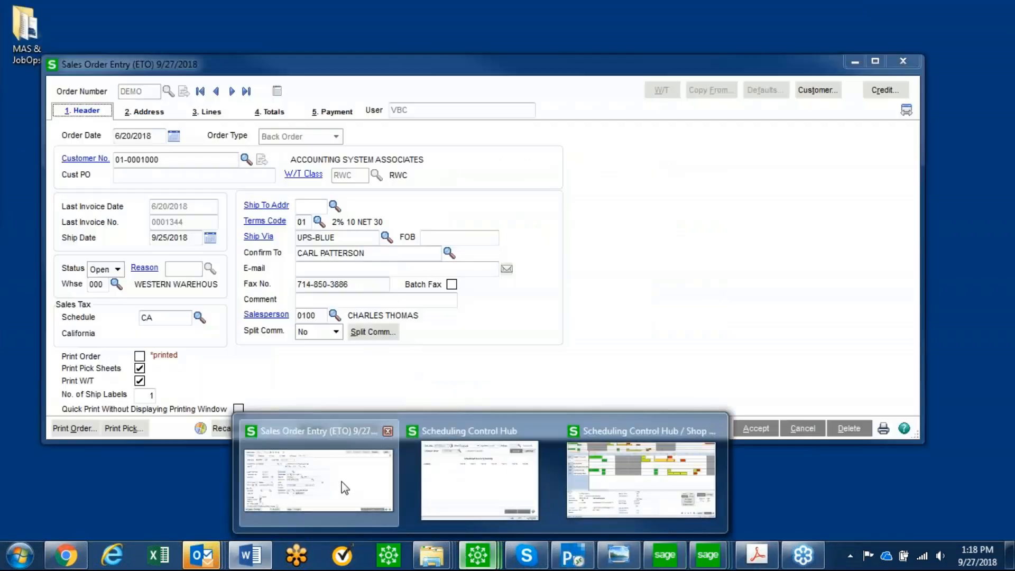
{"action": "left_click", "coordinate": [345, 487]}
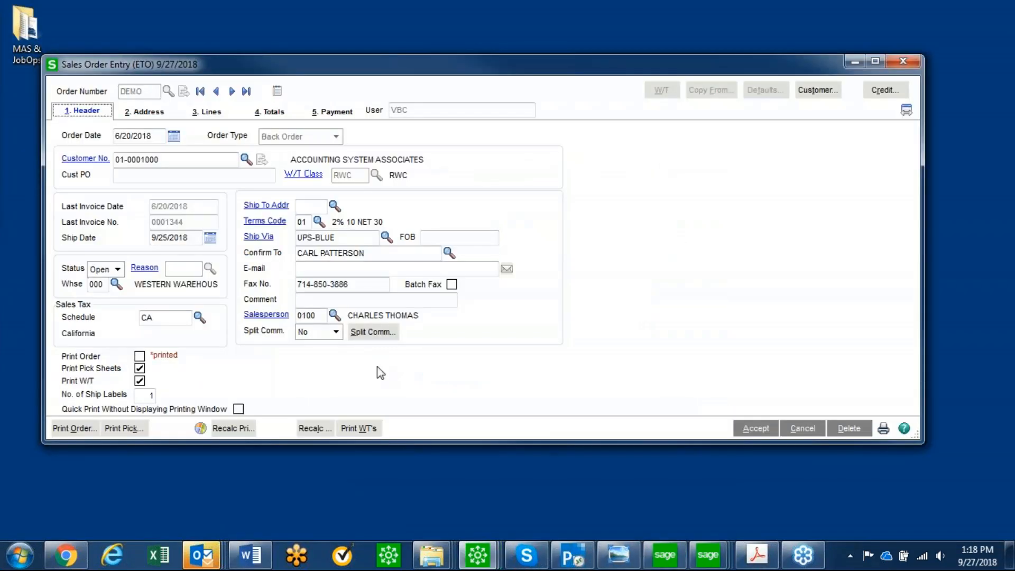
{"action": "left_click", "coordinate": [210, 117]}
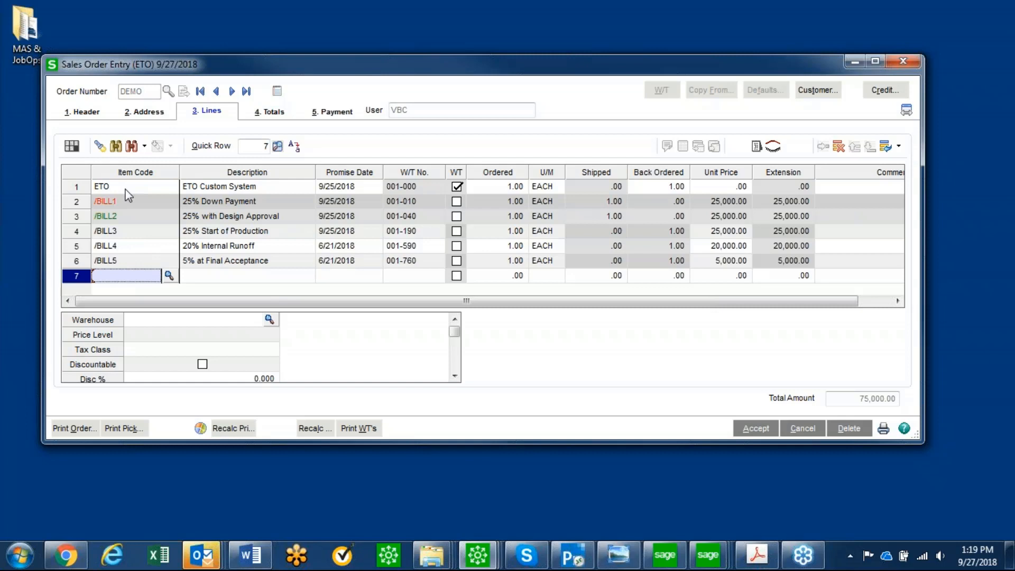
Open the work ticket for the ETO custom system order line and bring up the list of its steps
{"action": "left_click", "coordinate": [105, 188]}
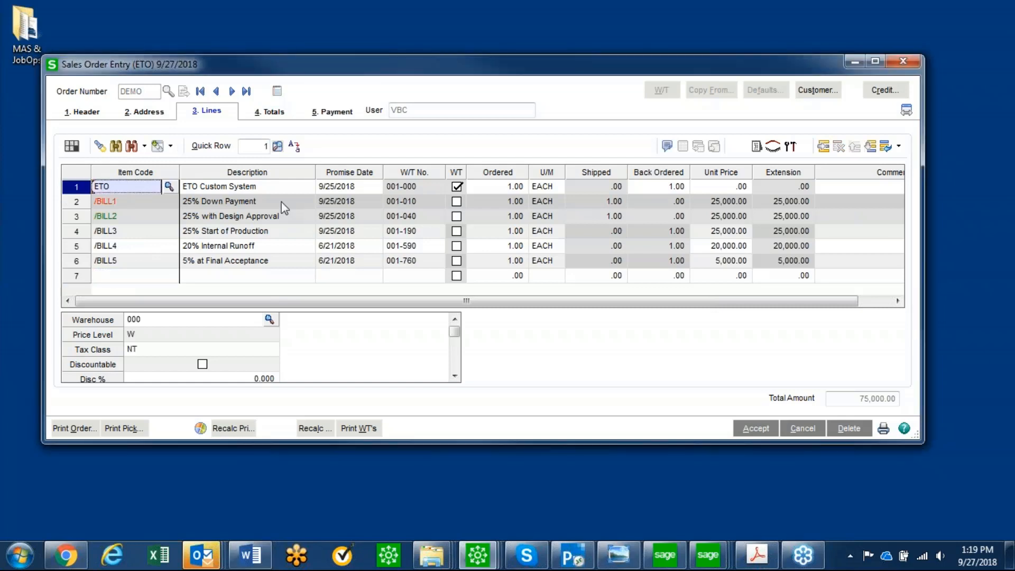
{"action": "left_click", "coordinate": [791, 146]}
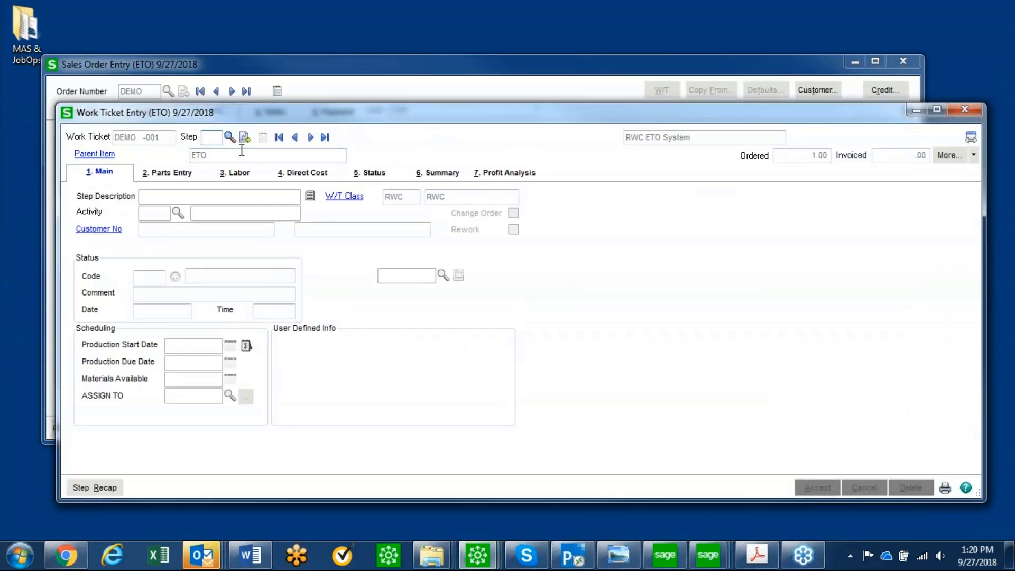
{"action": "left_click", "coordinate": [229, 136]}
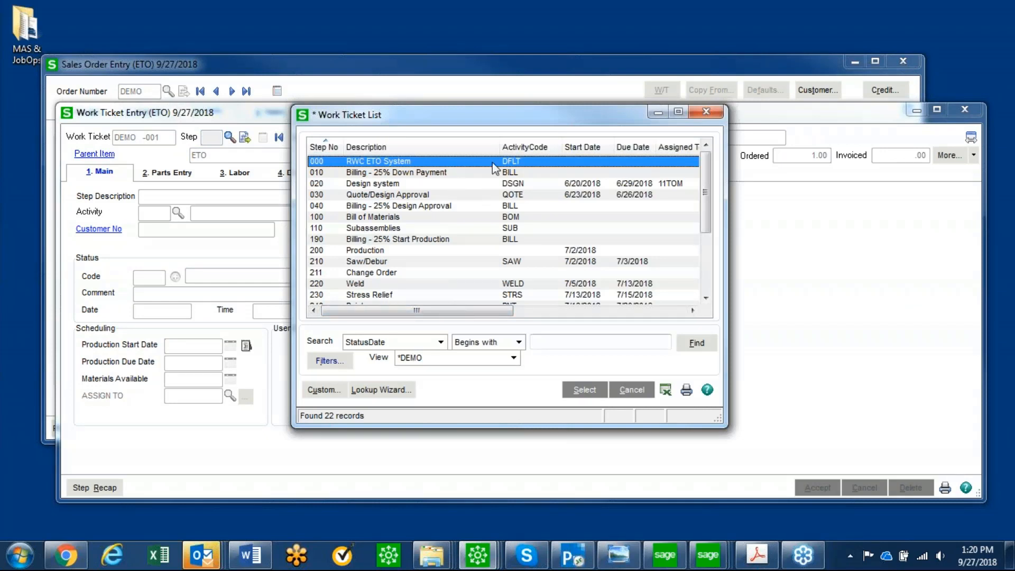
Sort the work ticket steps by activity code, restore step number order, and look over the assignment, change order and status columns
{"action": "left_click", "coordinate": [519, 148]}
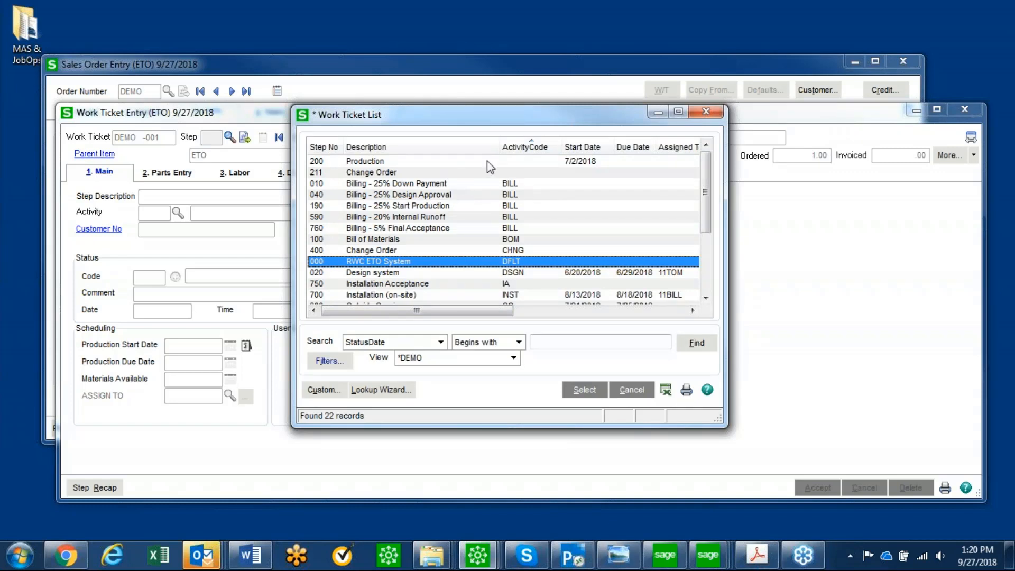
{"action": "left_click", "coordinate": [323, 147]}
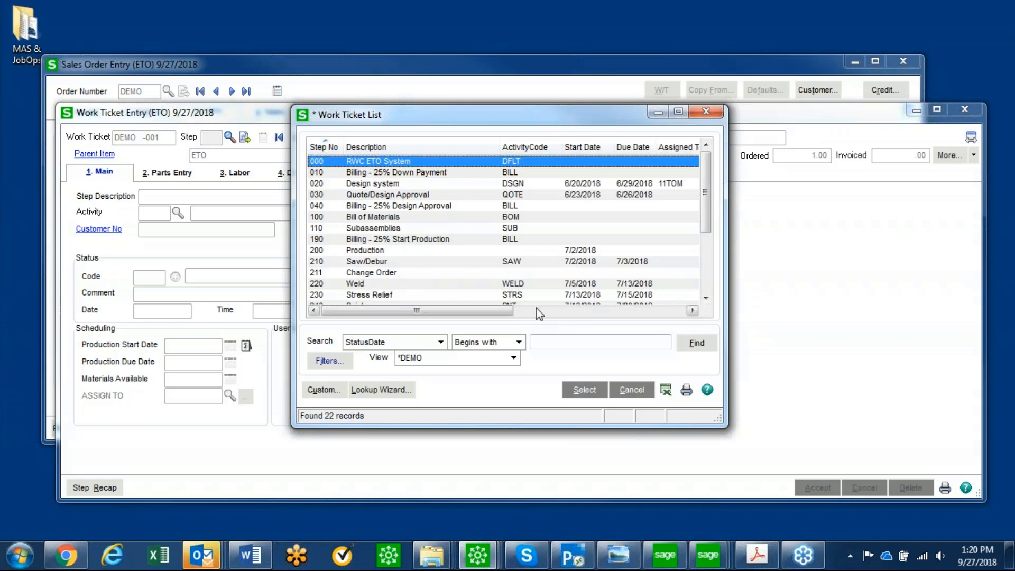
{"action": "left_click_drag", "start_coordinate": [505, 309], "coordinate": [550, 310]}
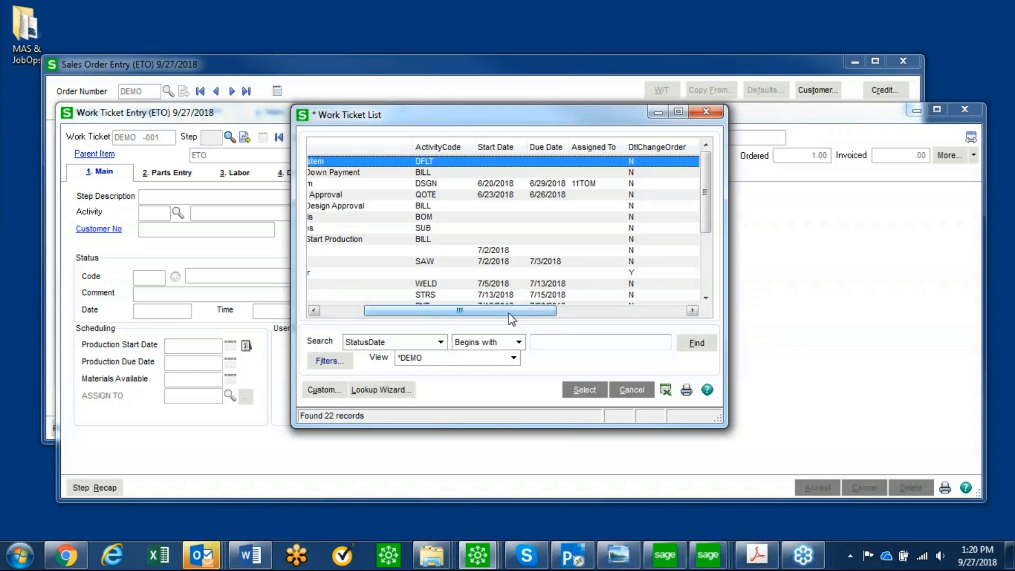
{"action": "left_click_drag", "start_coordinate": [509, 313], "coordinate": [642, 293]}
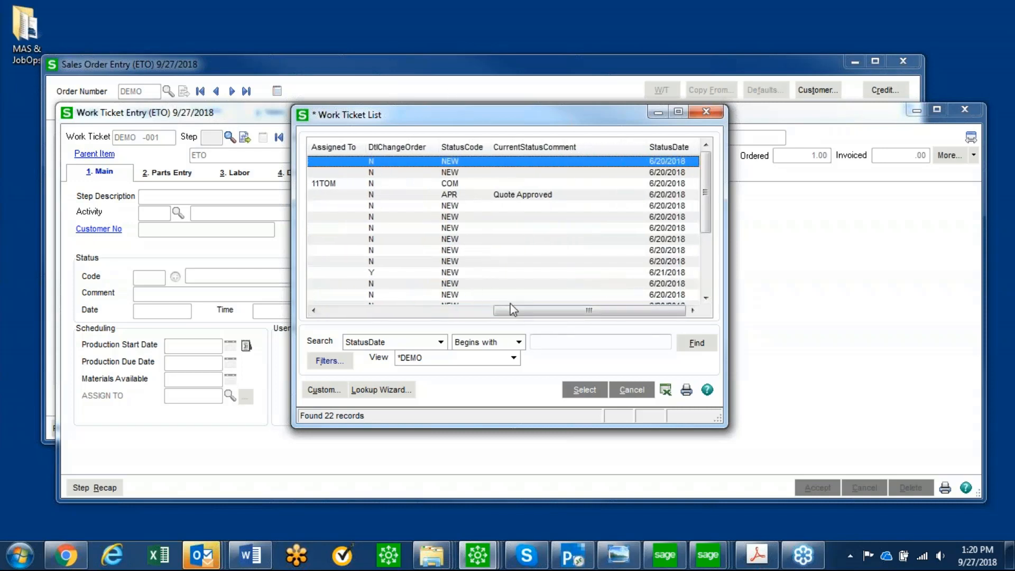
{"action": "left_click_drag", "start_coordinate": [512, 310], "coordinate": [334, 318]}
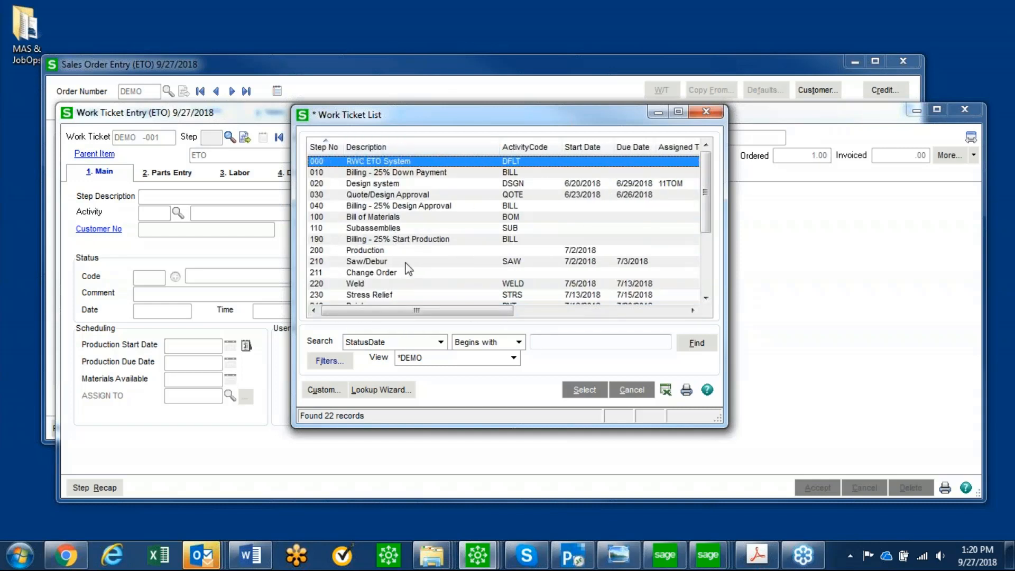
Open work ticket step 020, Design system, and look over its labor entries and status history
{"action": "key", "text": "alt+Tab"}
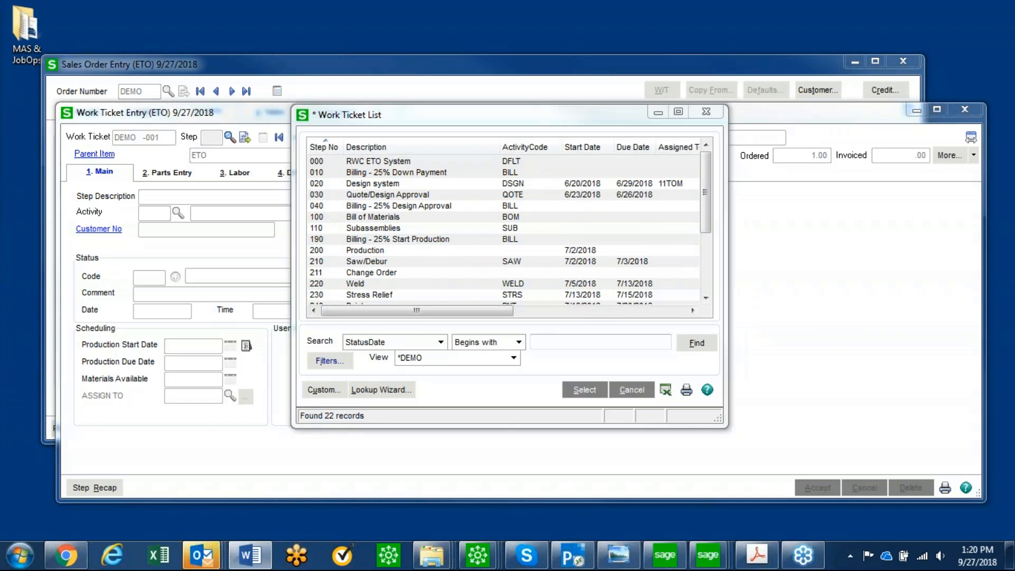
{"action": "double_click", "coordinate": [364, 185]}
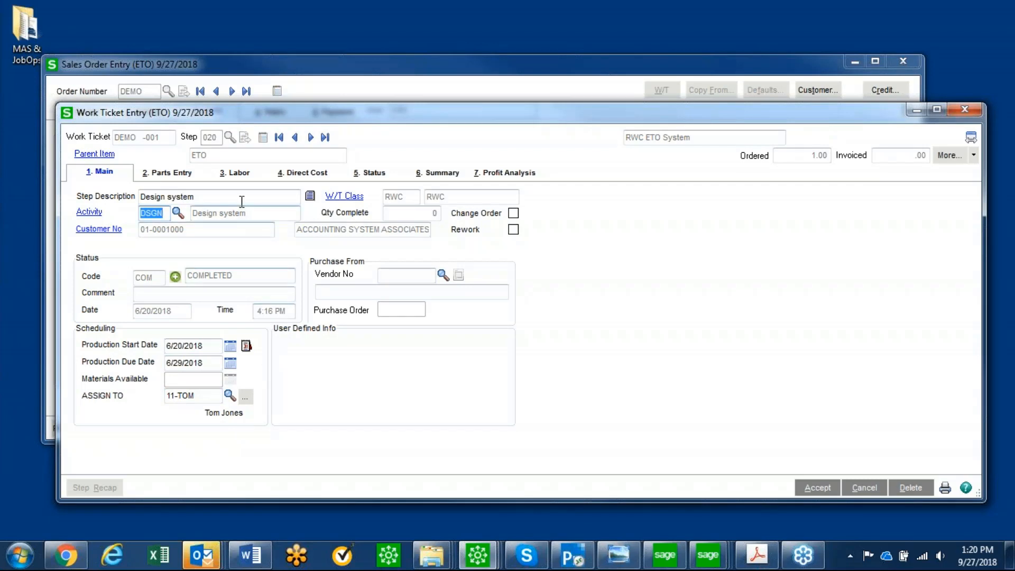
{"action": "left_click", "coordinate": [239, 177]}
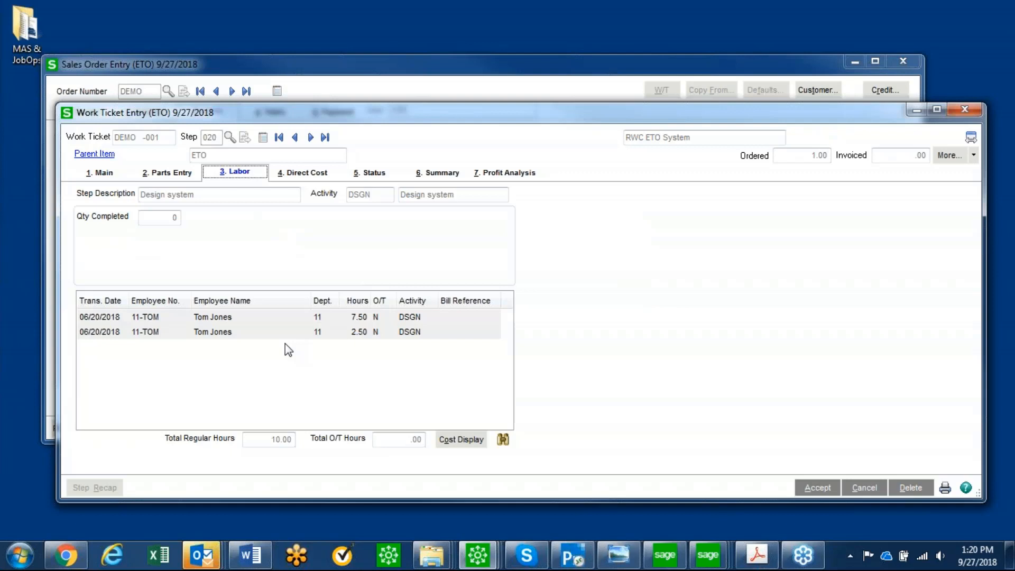
{"action": "left_click", "coordinate": [373, 175]}
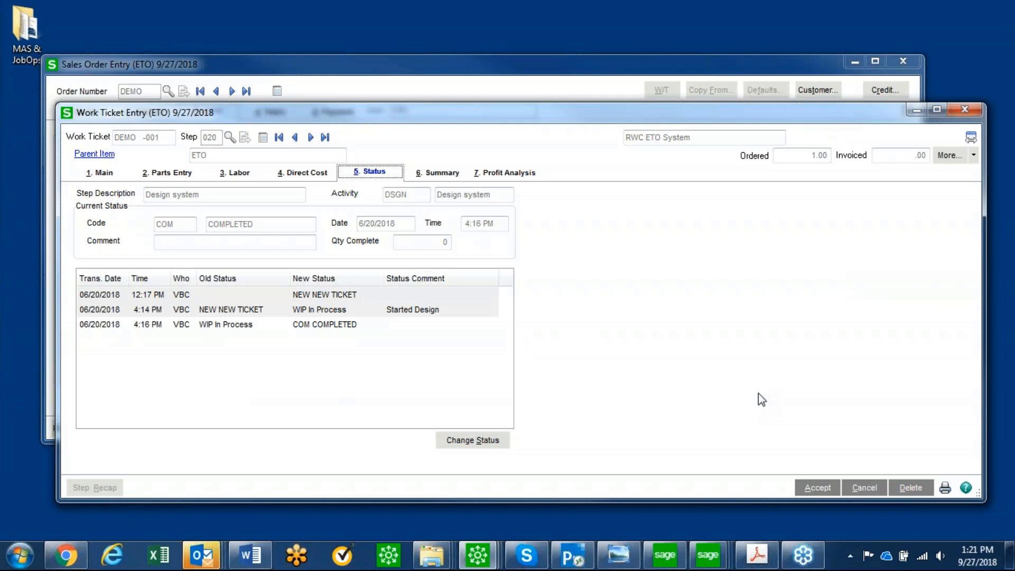
Bring the Business Insights Explorer Scheduling window into view, look across its engineering design grid columns, and move it off screen again
{"action": "left_click_drag", "start_coordinate": [1014, 49], "coordinate": [590, 23]}
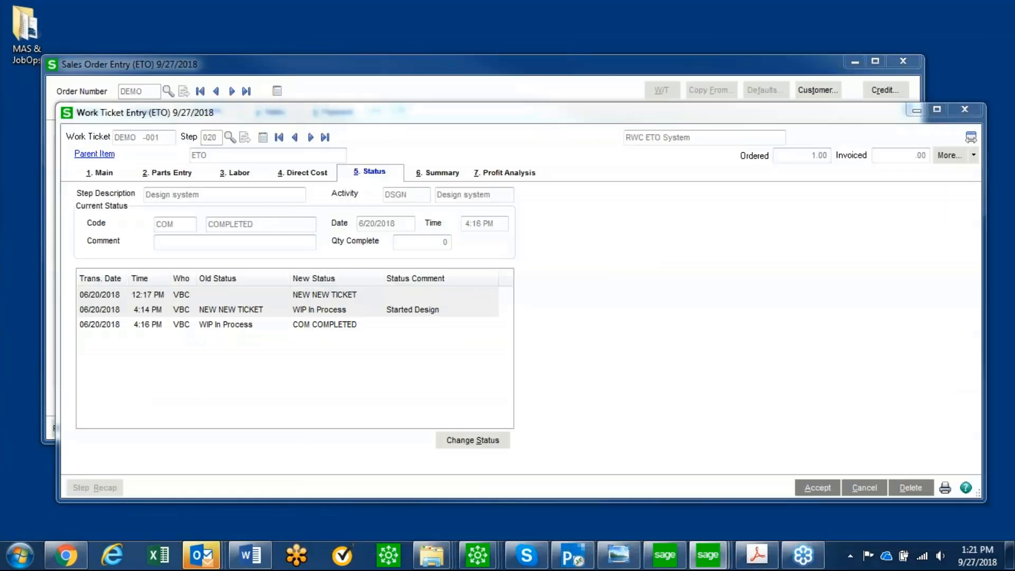
{"action": "left_click_drag", "start_coordinate": [1014, 154], "coordinate": [334, 29]}
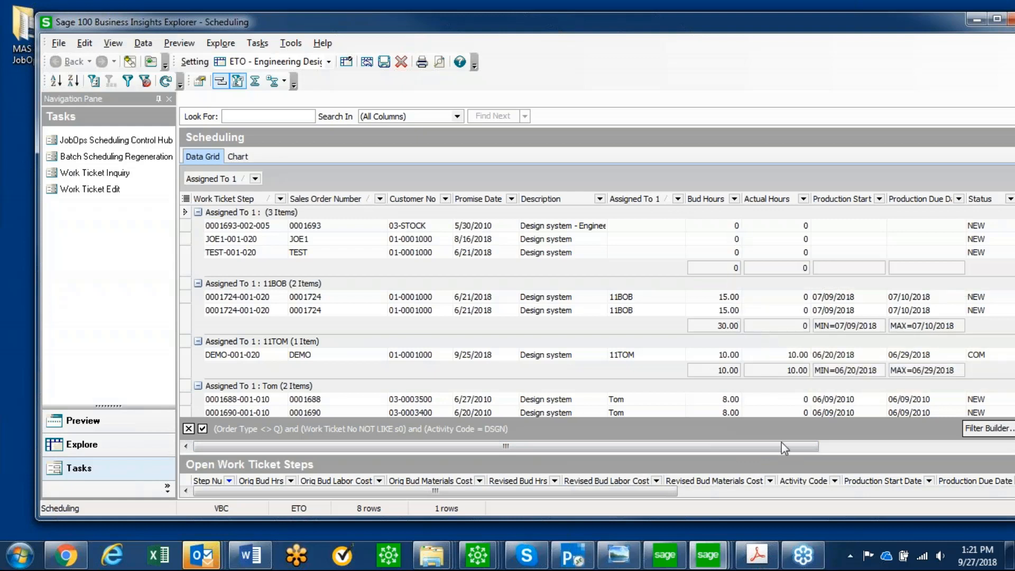
{"action": "left_click_drag", "start_coordinate": [784, 452], "coordinate": [843, 451]}
{"action": "left_click_drag", "start_coordinate": [943, 450], "coordinate": [950, 450]}
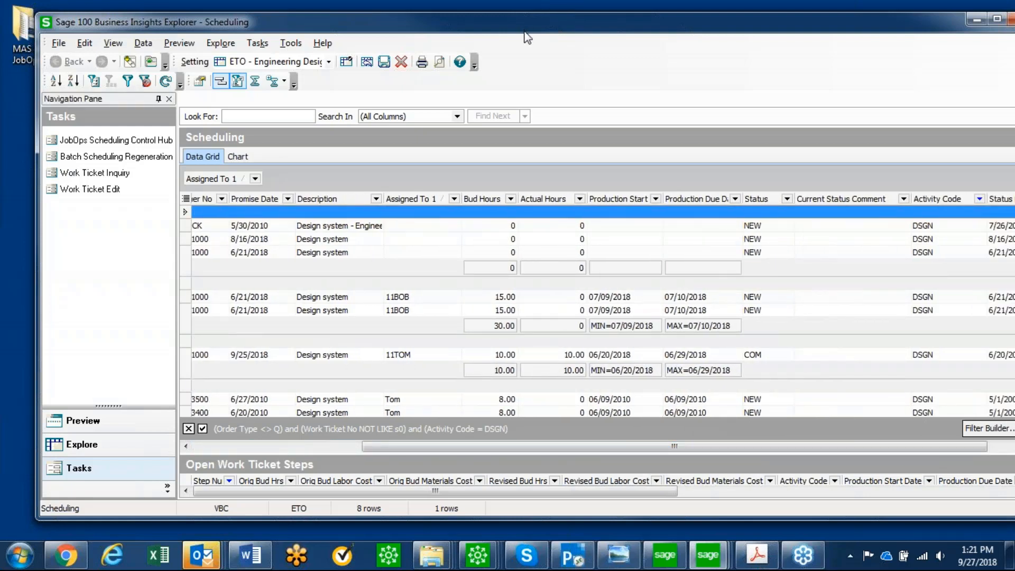
{"action": "left_click_drag", "start_coordinate": [524, 30], "coordinate": [653, 569]}
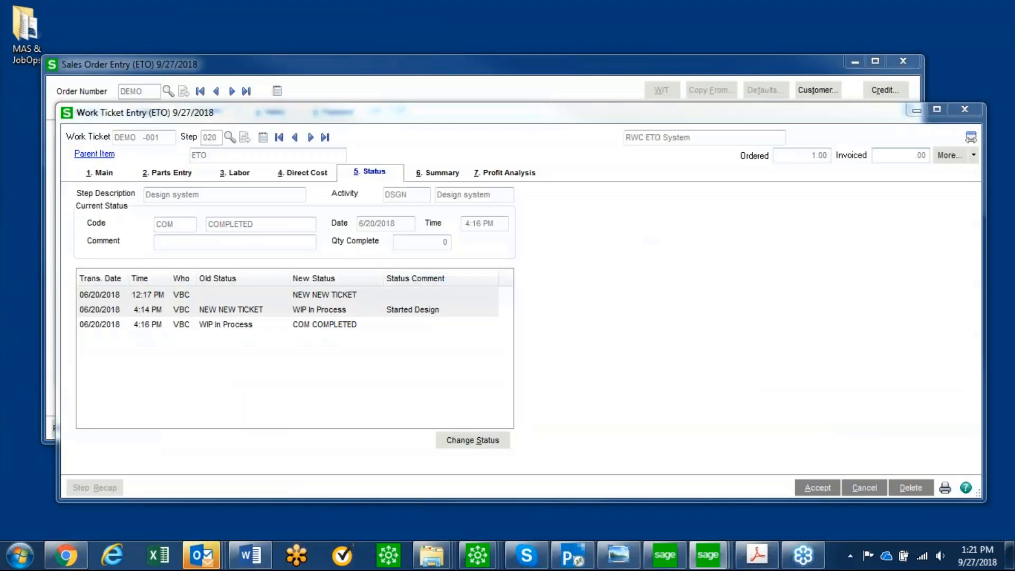
Accept the Design system step, then open step 030, Quote/Design Approval, review its status history, and accept it unchanged
{"action": "left_click", "coordinate": [818, 487]}
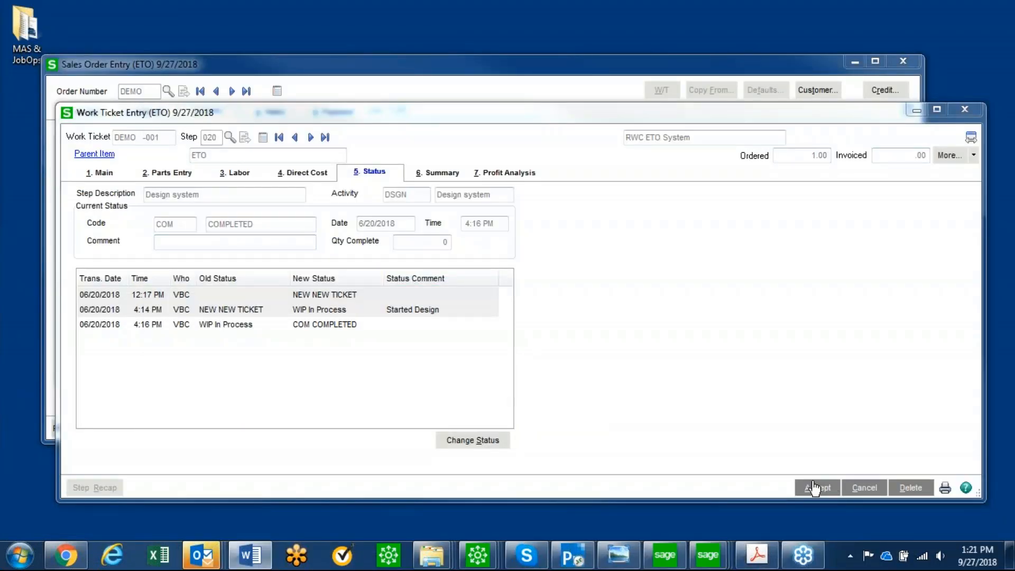
{"action": "left_click", "coordinate": [229, 137]}
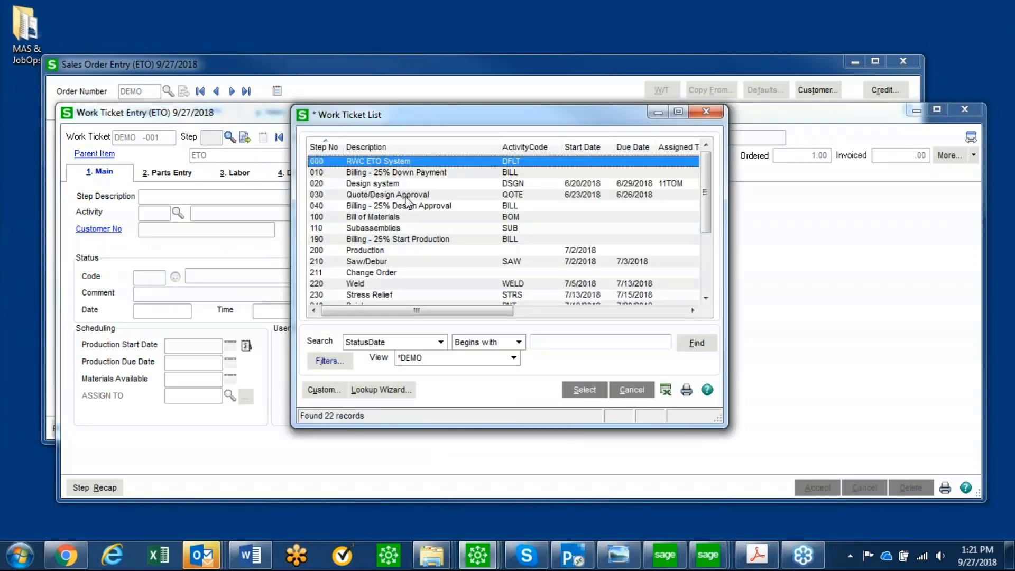
{"action": "left_click", "coordinate": [355, 195]}
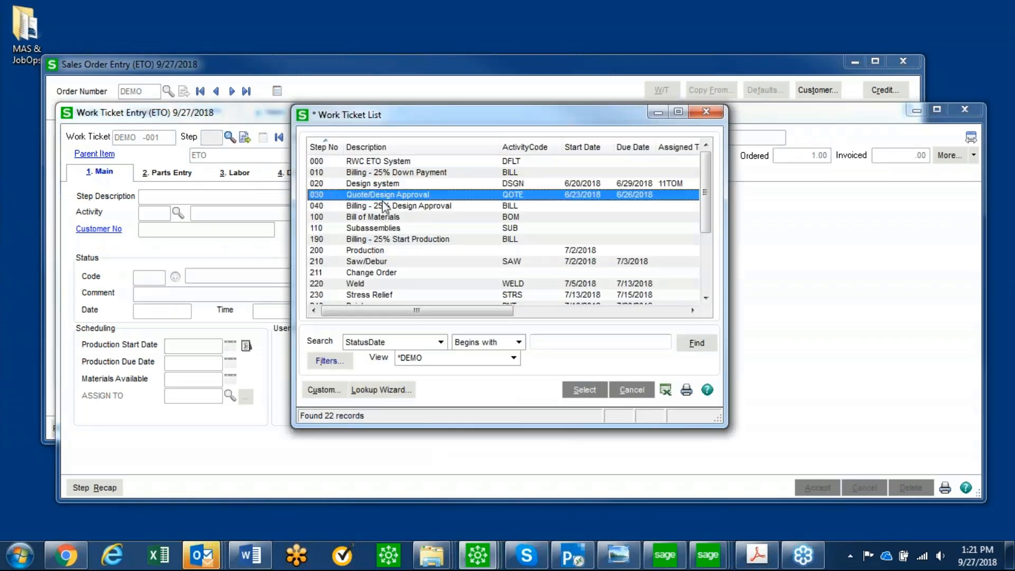
{"action": "double_click", "coordinate": [496, 196]}
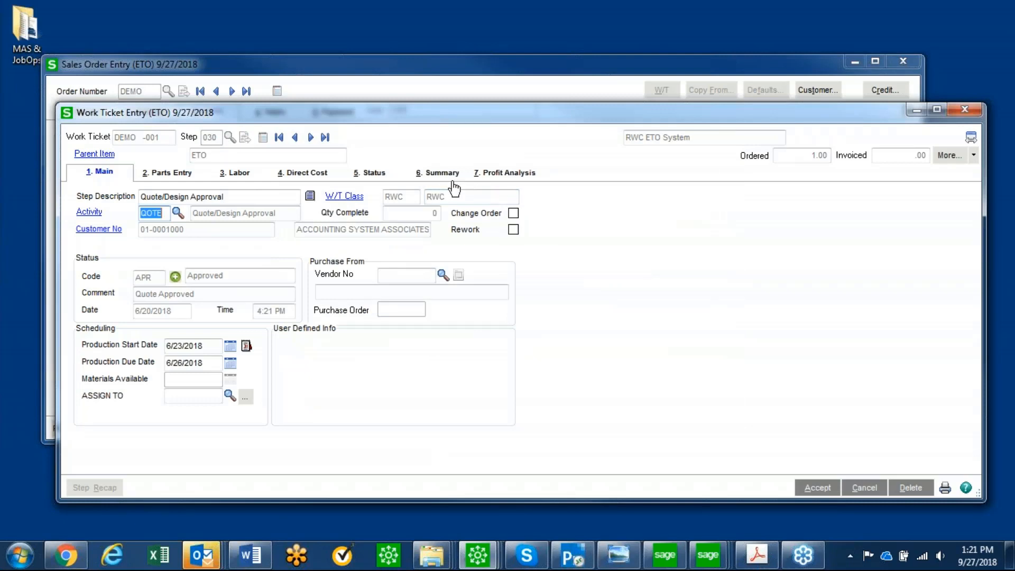
{"action": "left_click", "coordinate": [376, 176]}
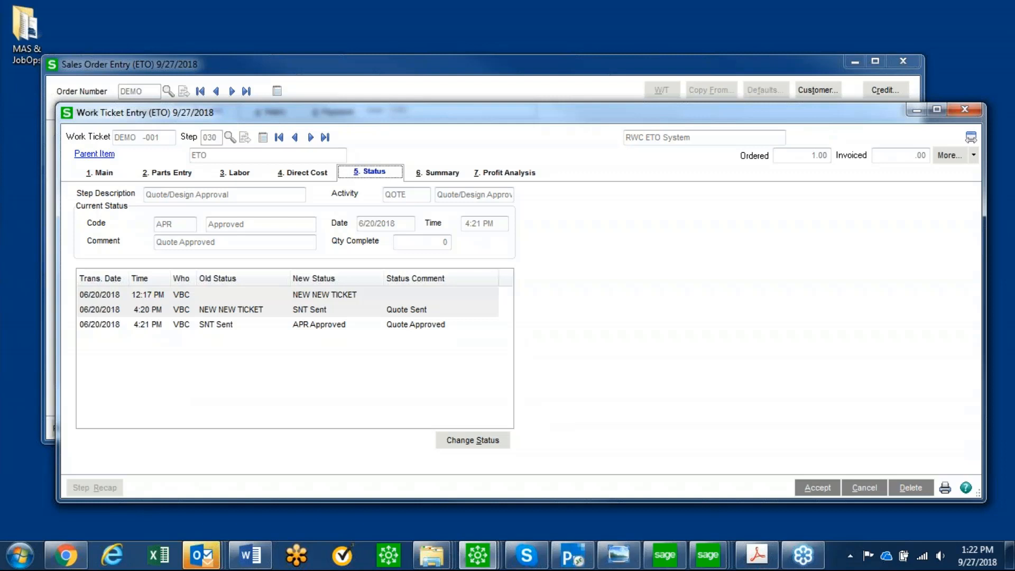
{"action": "key", "text": "alt+Tab"}
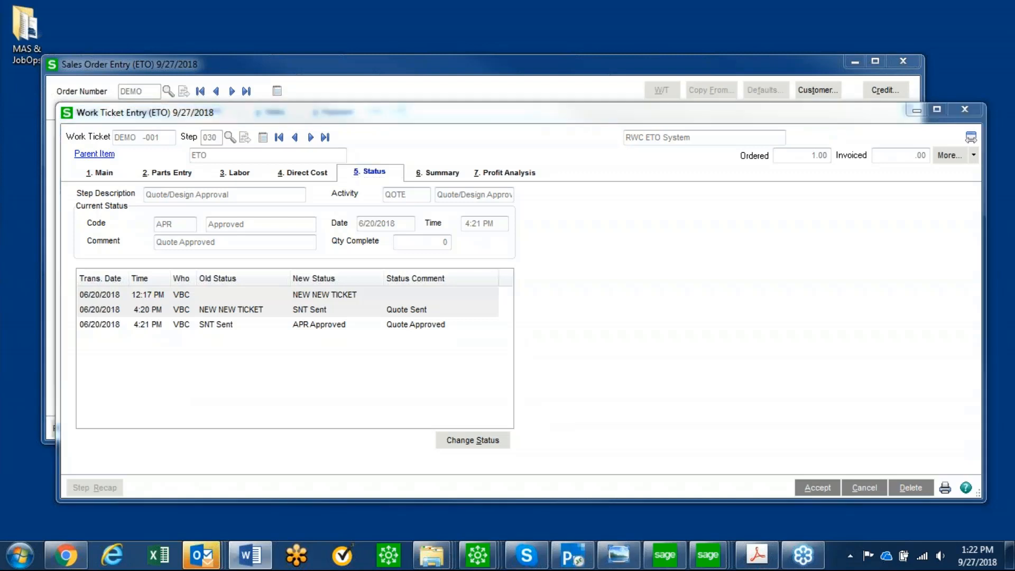
{"action": "left_click", "coordinate": [817, 487]}
Open step 100, Bill of Materials, review the stock details of BOARD-IDX266 and purchase order details of BOARD-P560, and accept the step
{"action": "left_click", "coordinate": [229, 137]}
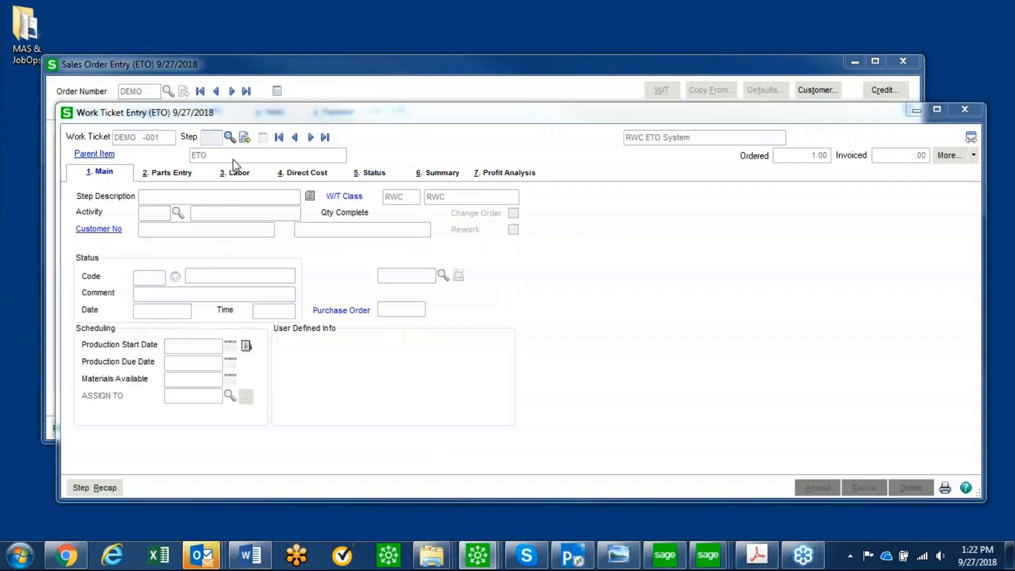
{"action": "double_click", "coordinate": [361, 216]}
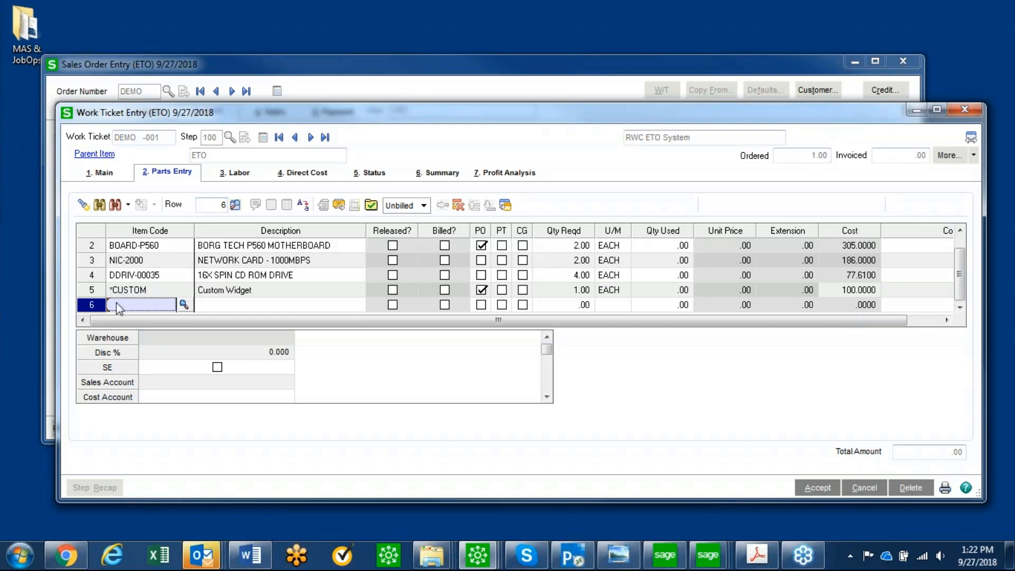
{"action": "left_click", "coordinate": [140, 251]}
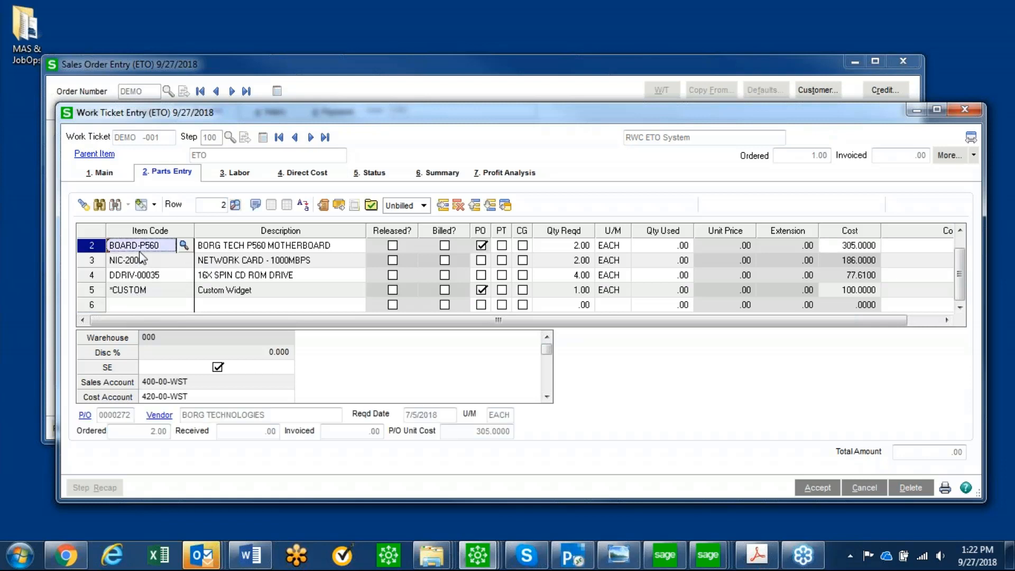
{"action": "scroll", "coordinate": [161, 248], "scroll_direction": "up", "scroll_amount": 1}
{"action": "left_click", "coordinate": [127, 247]}
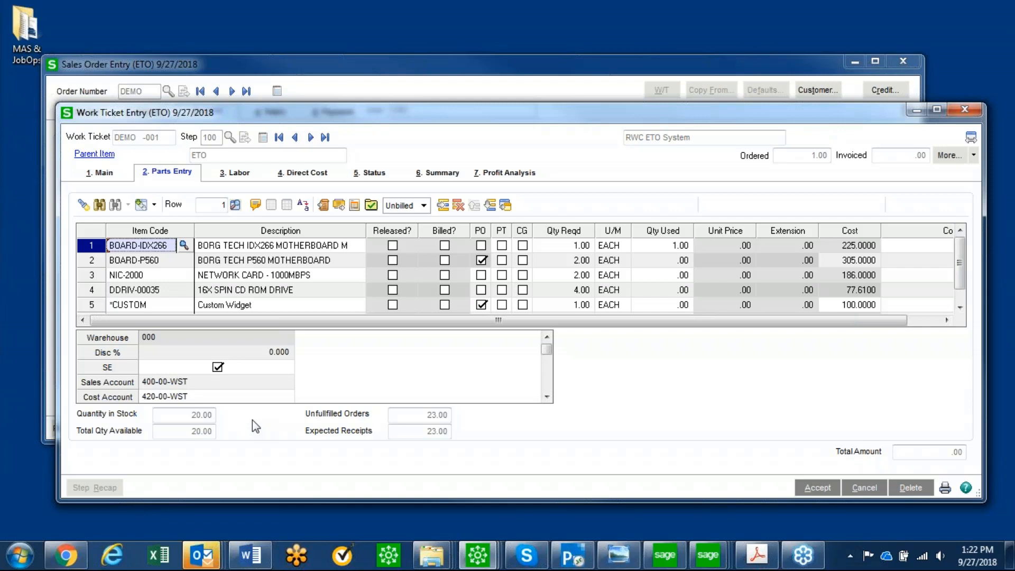
{"action": "left_click", "coordinate": [158, 261]}
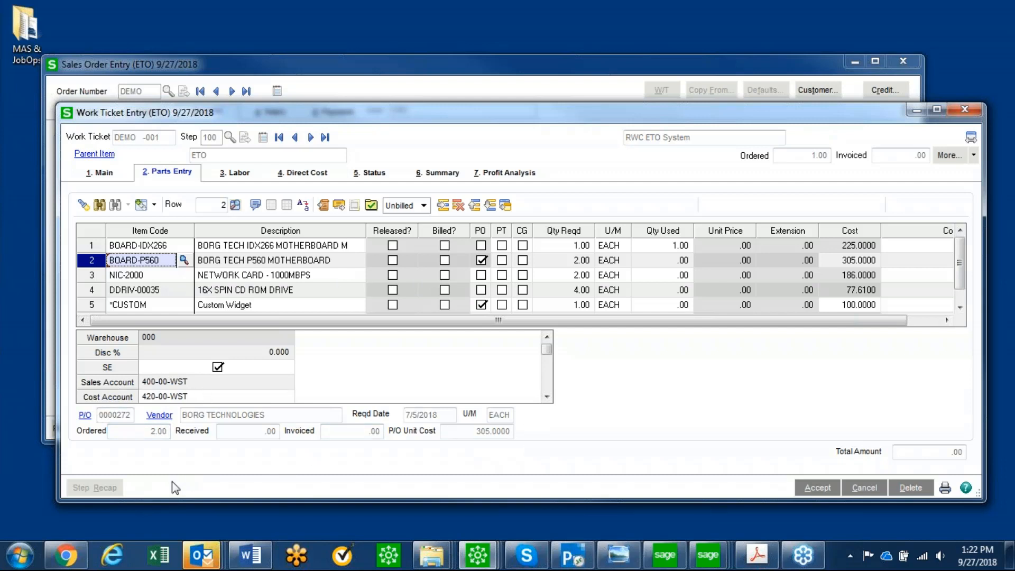
{"action": "left_click", "coordinate": [250, 555]}
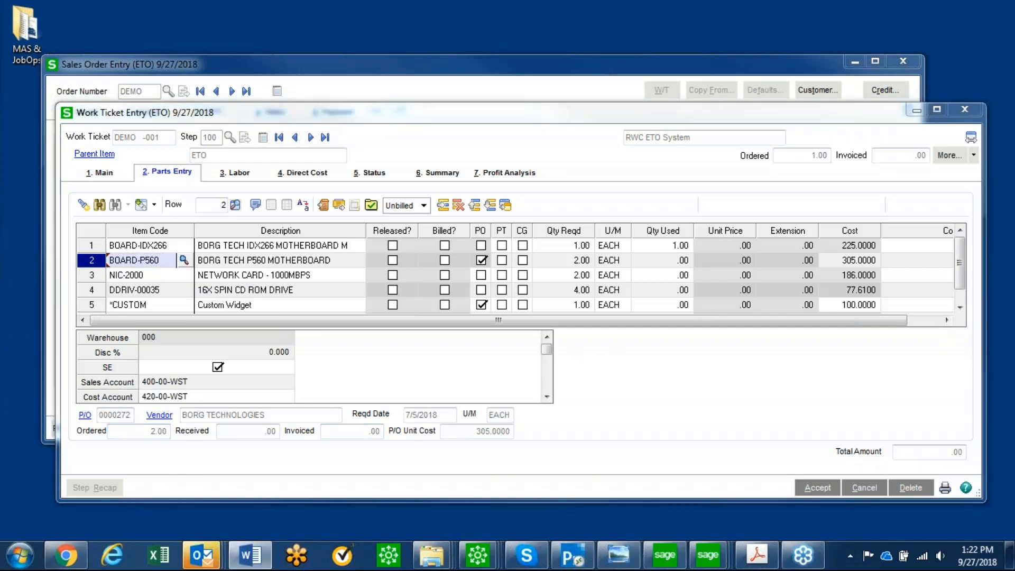
{"action": "left_click", "coordinate": [814, 490]}
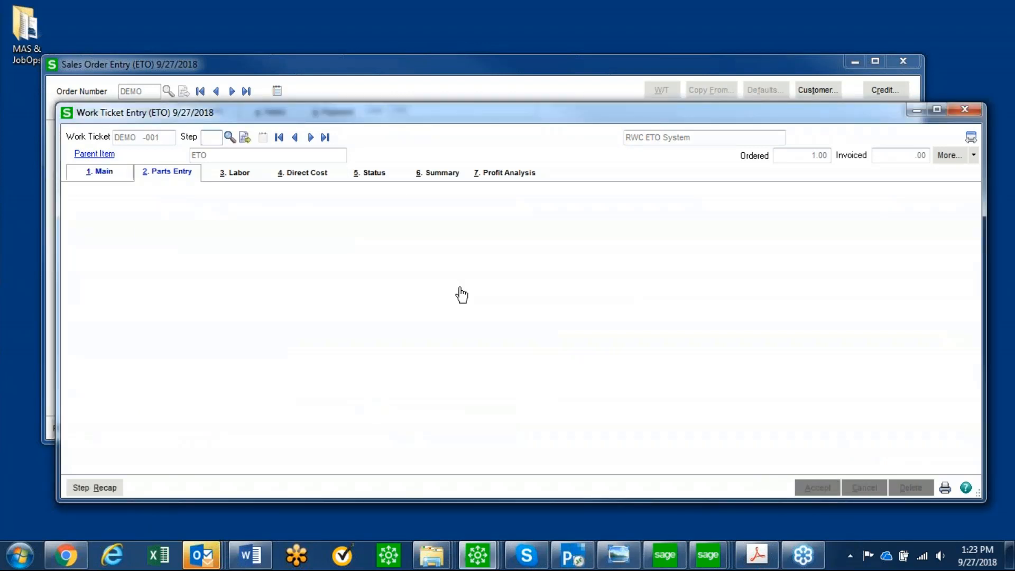
Open work ticket step 300, Outside Service, and review the purchase order details of its existing Heat Treat part line
{"action": "left_click", "coordinate": [229, 137]}
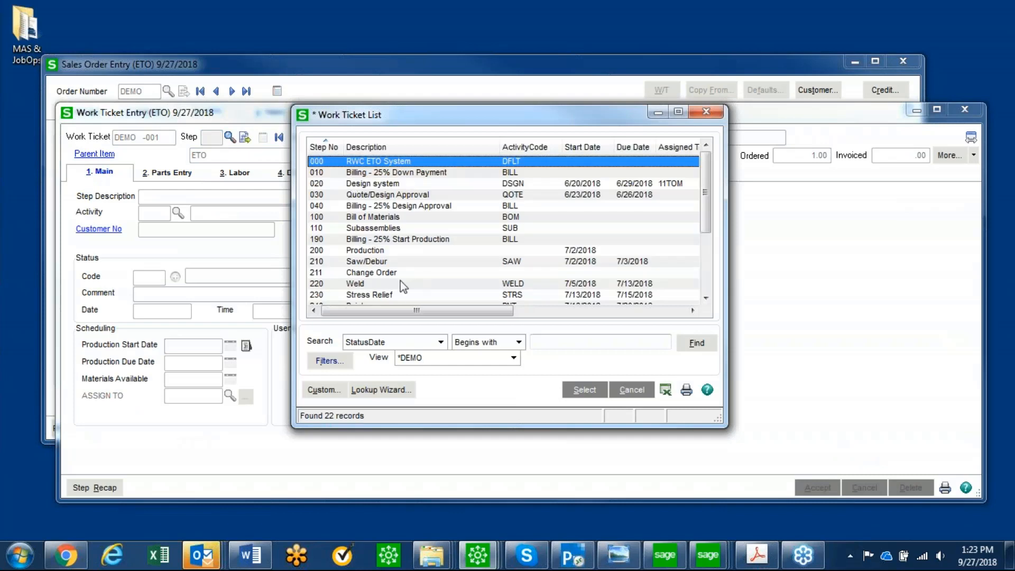
{"action": "scroll", "coordinate": [410, 276], "scroll_direction": "down", "scroll_amount": 1}
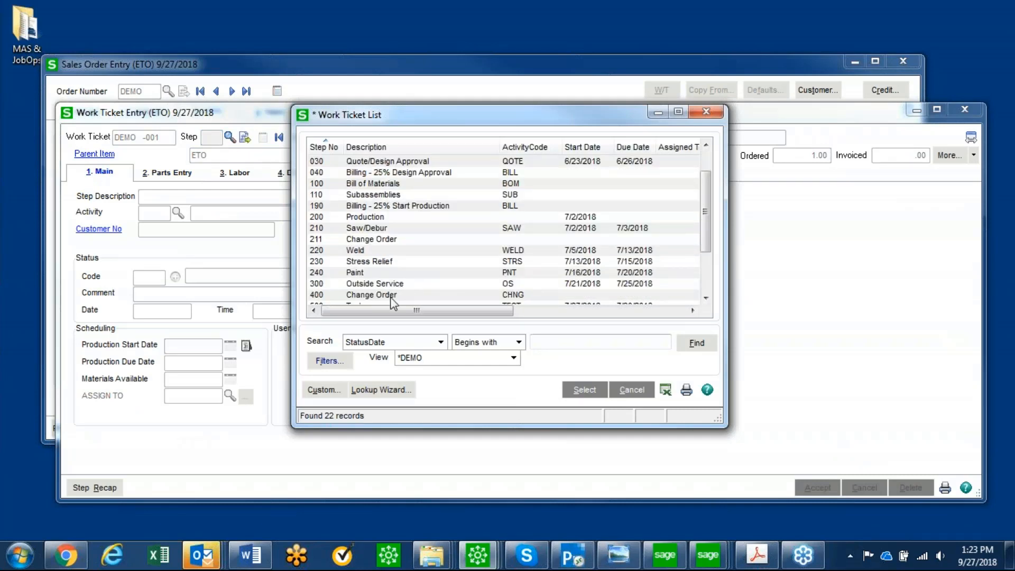
{"action": "double_click", "coordinate": [389, 285]}
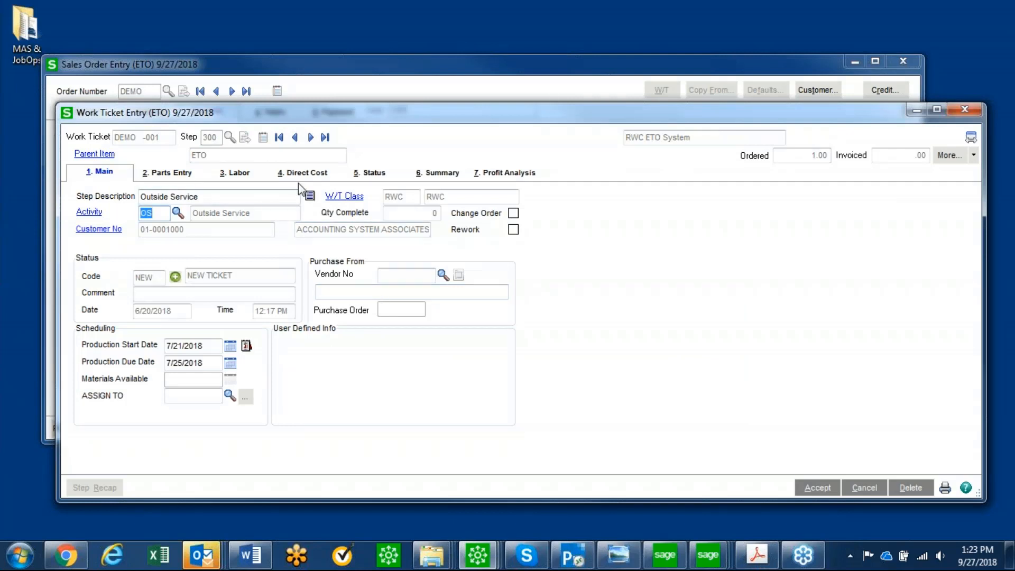
{"action": "left_click", "coordinate": [167, 172]}
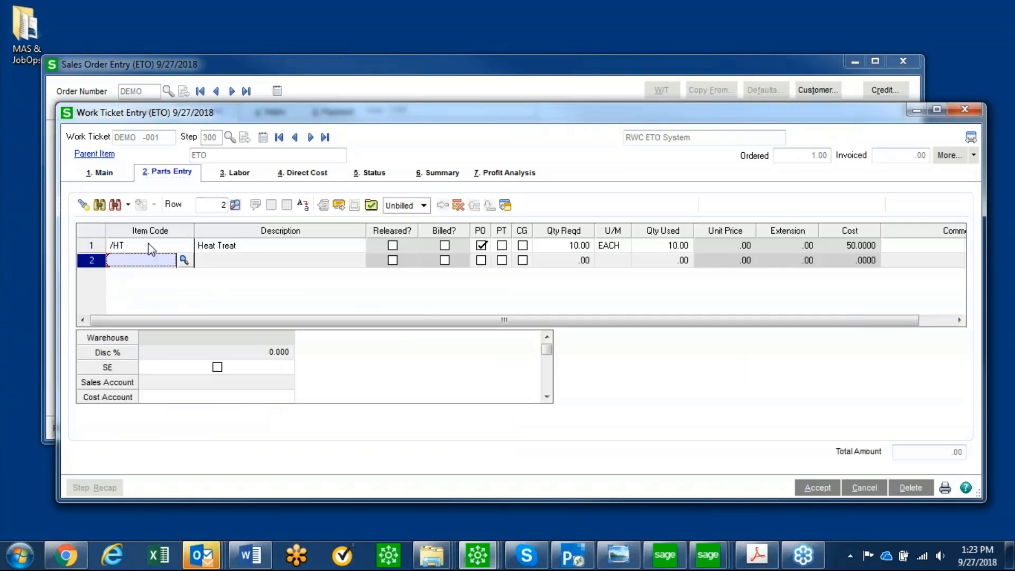
{"action": "left_click", "coordinate": [129, 246]}
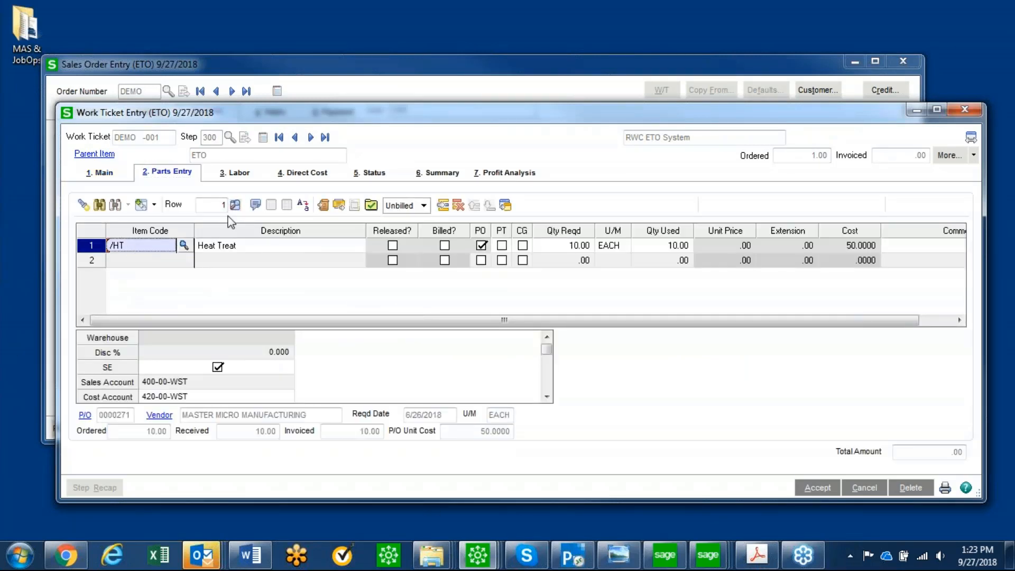
Add a second /HT Heat Treat part line with quantity required 10, flagged for PO, PT and CG
{"action": "left_click", "coordinate": [169, 260]}
{"action": "type", "text": "/HT"}
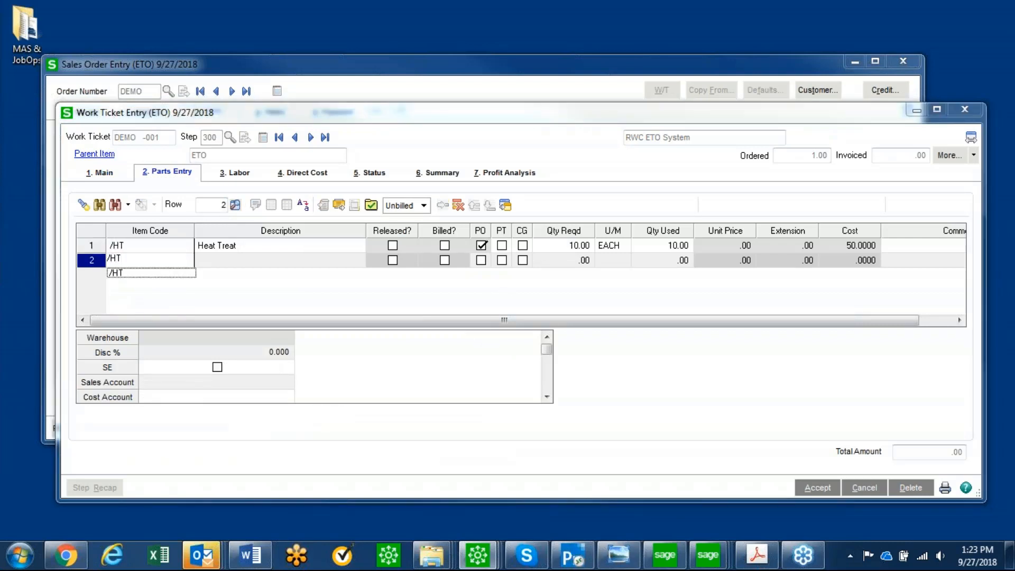
{"action": "key", "text": "Tab"}
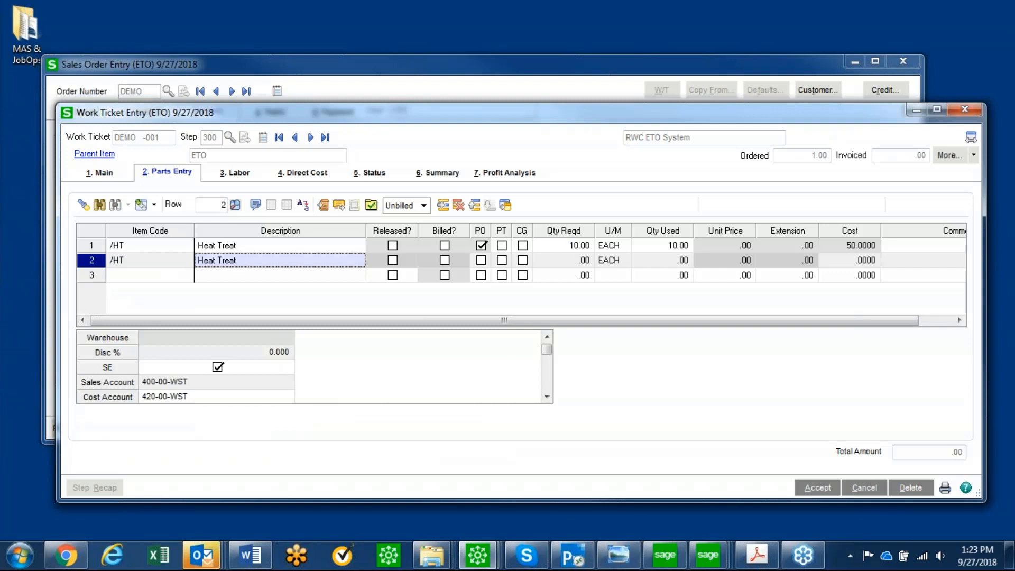
{"action": "left_click", "coordinate": [480, 260]}
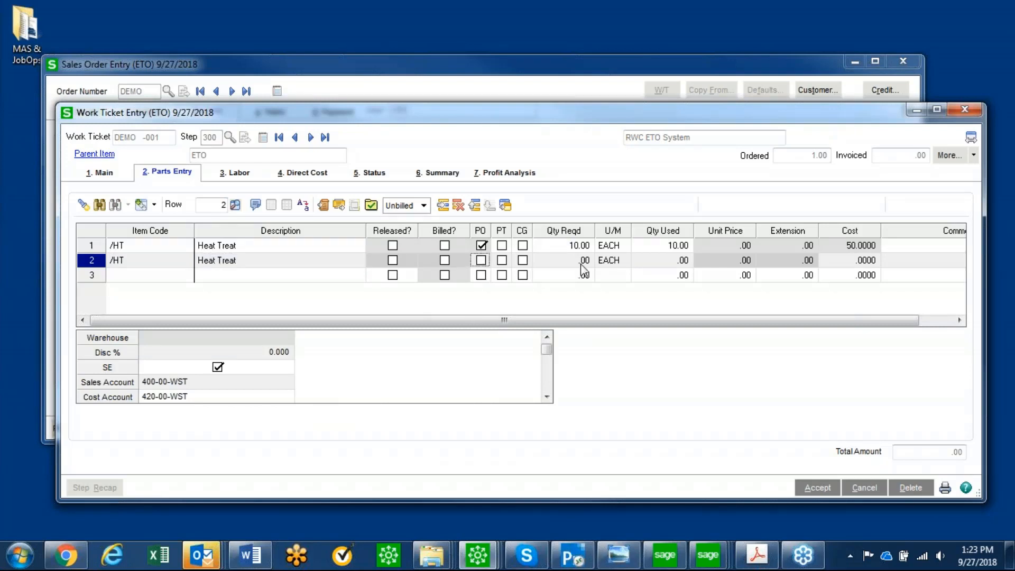
{"action": "left_click", "coordinate": [481, 261]}
{"action": "left_click", "coordinate": [583, 260]}
{"action": "type", "text": "4"}
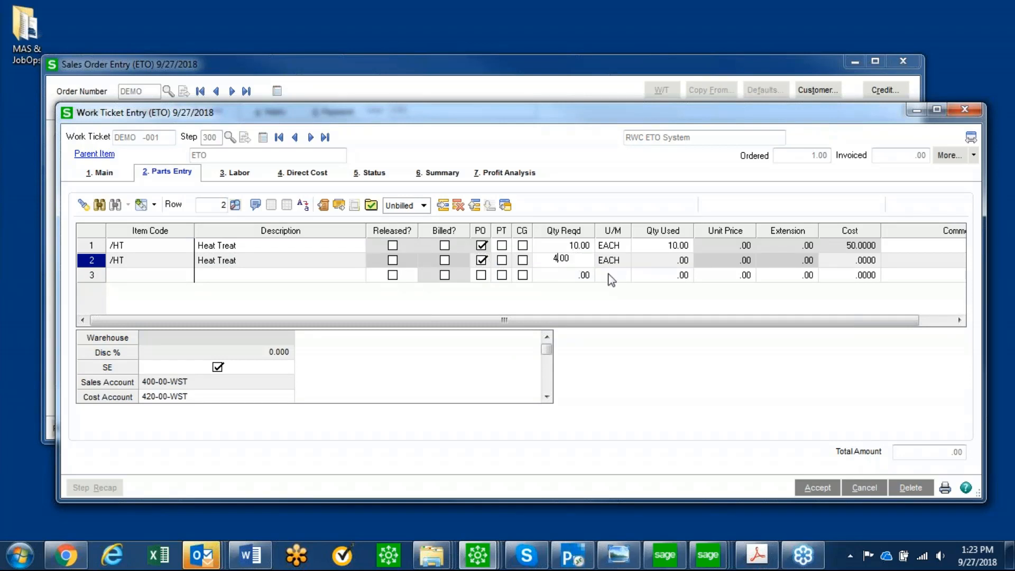
{"action": "key", "text": "BackSpace"}
{"action": "type", "text": "10"}
{"action": "key", "text": "Tab"}
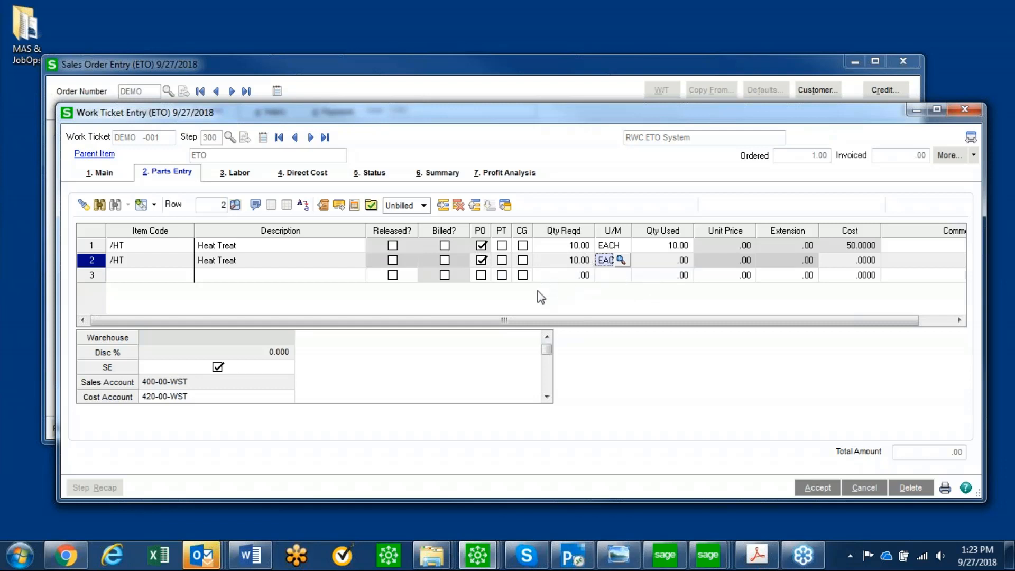
{"action": "left_click", "coordinate": [522, 260]}
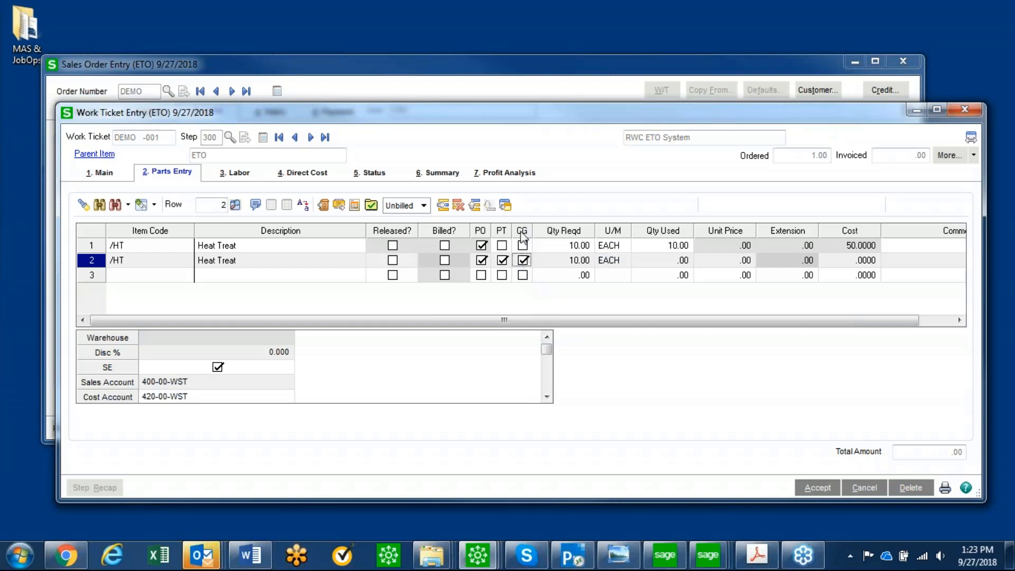
Set the second Heat Treat line's cost to 400 and acknowledge the price warning
{"action": "left_click", "coordinate": [847, 263]}
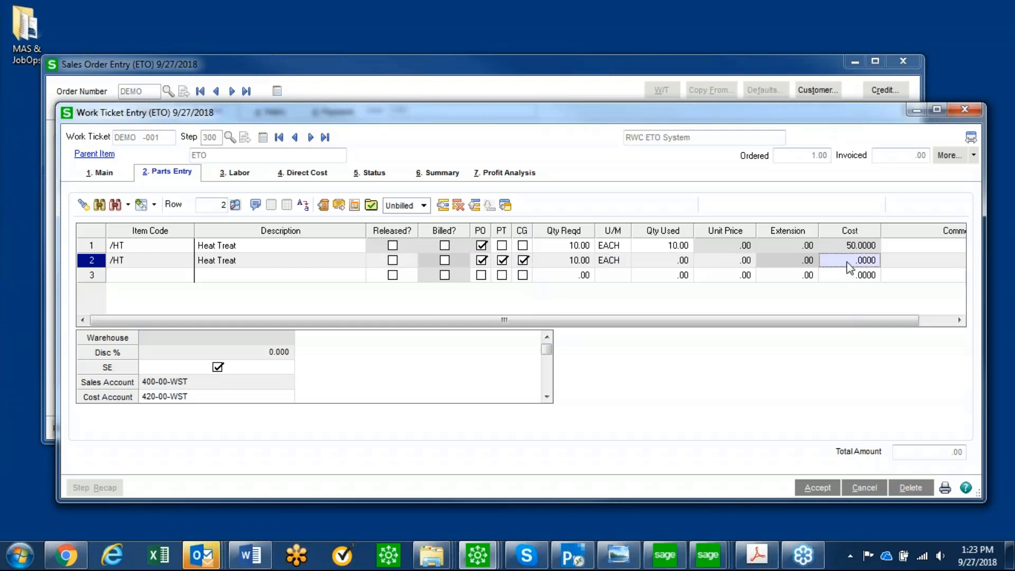
{"action": "type", "text": ".000400."}
{"action": "key", "text": "Return"}
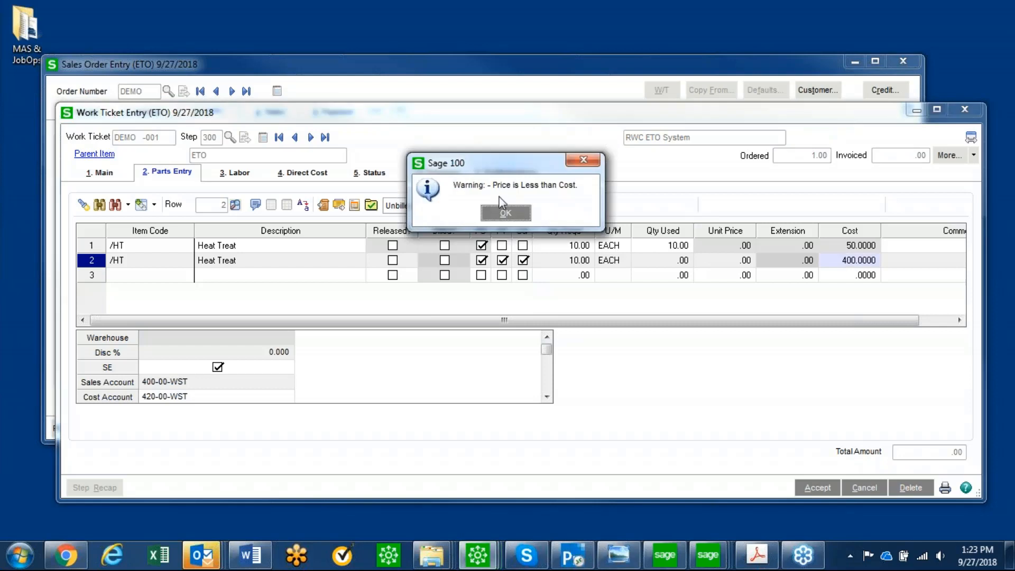
{"action": "left_click", "coordinate": [504, 214]}
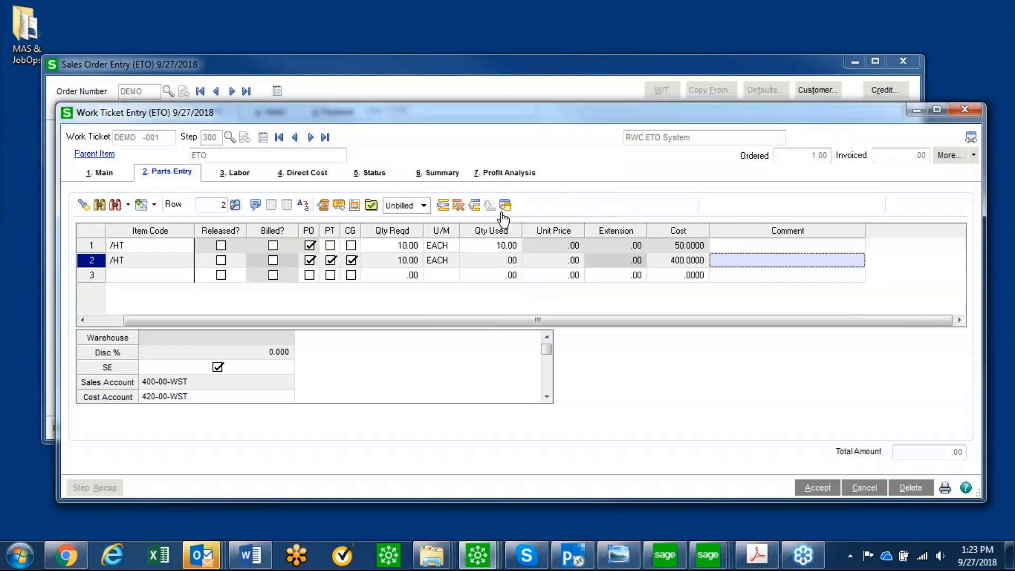
Generate a new purchase order to vendor BORG TECHNOLOGIES for the second Heat Treat line, keeping the header defaults, and accept the Outside Service step
{"action": "left_click", "coordinate": [178, 255]}
{"action": "left_click", "coordinate": [371, 205]}
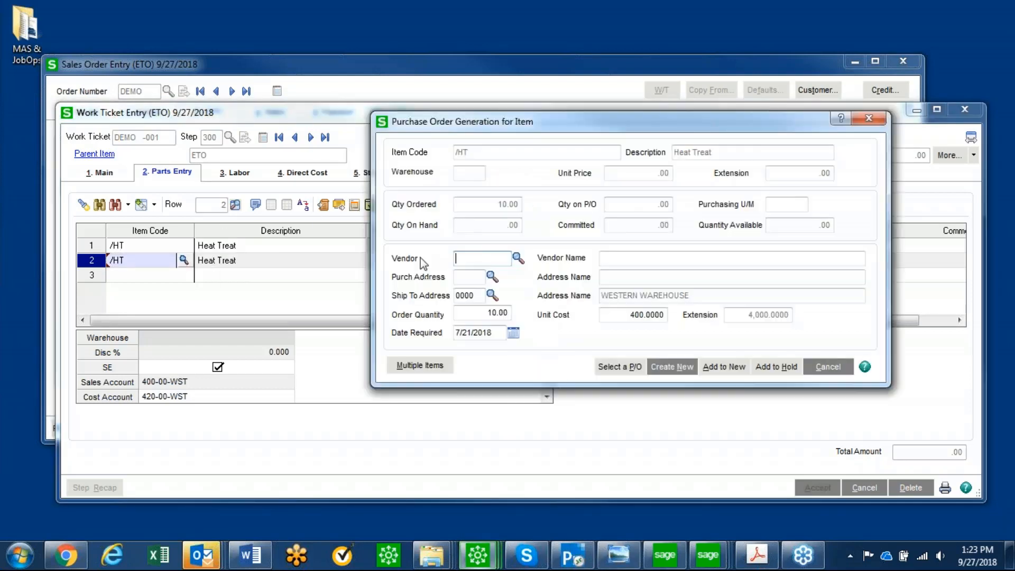
{"action": "left_click", "coordinate": [518, 258]}
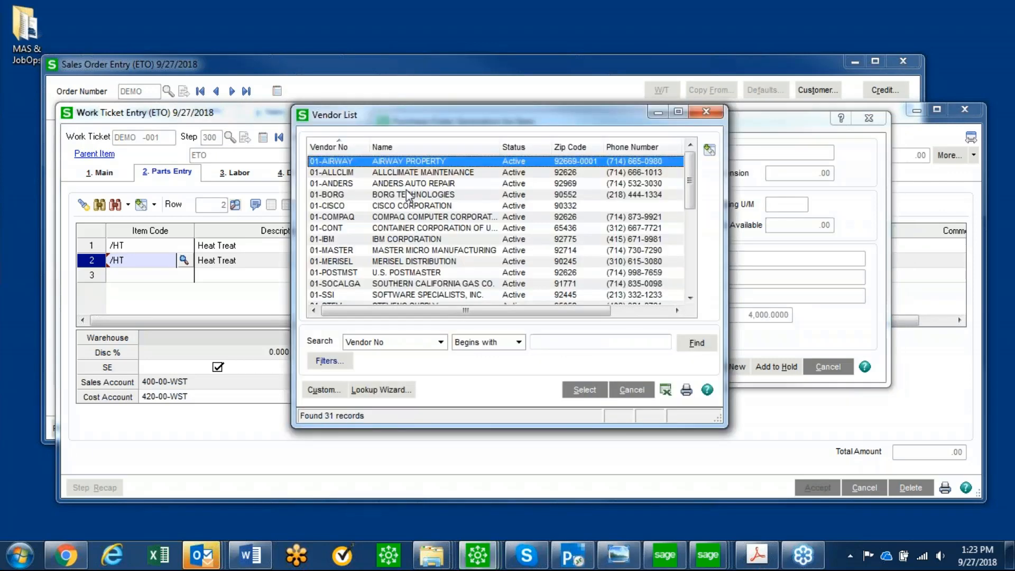
{"action": "double_click", "coordinate": [407, 194]}
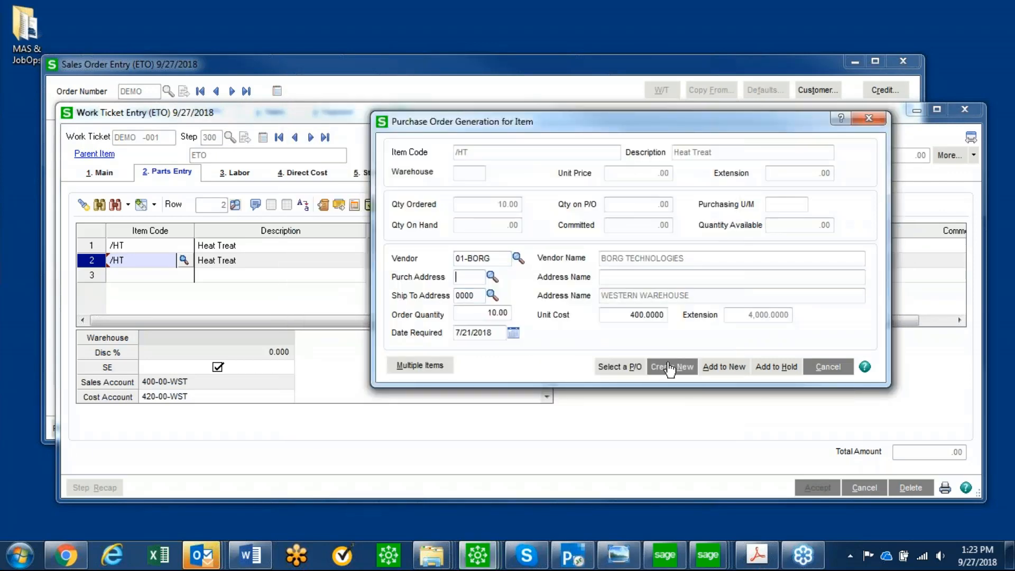
{"action": "left_click", "coordinate": [671, 367]}
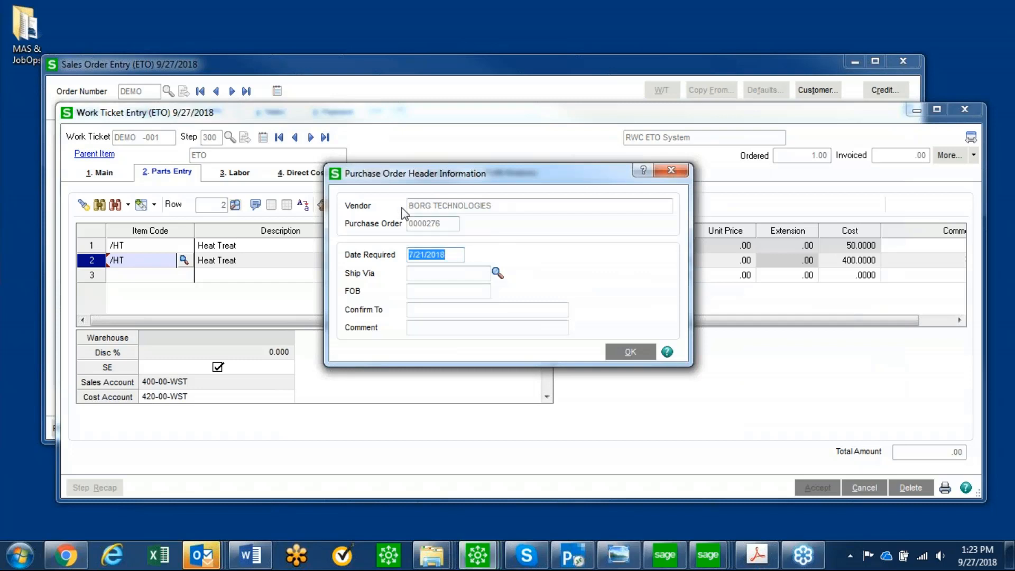
{"action": "left_click", "coordinate": [632, 353]}
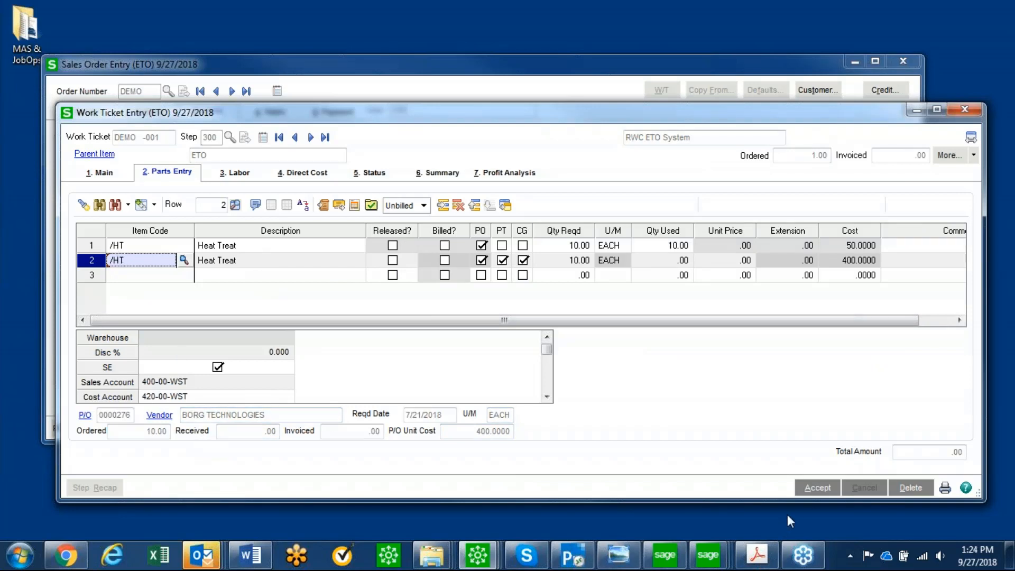
{"action": "left_click", "coordinate": [817, 487]}
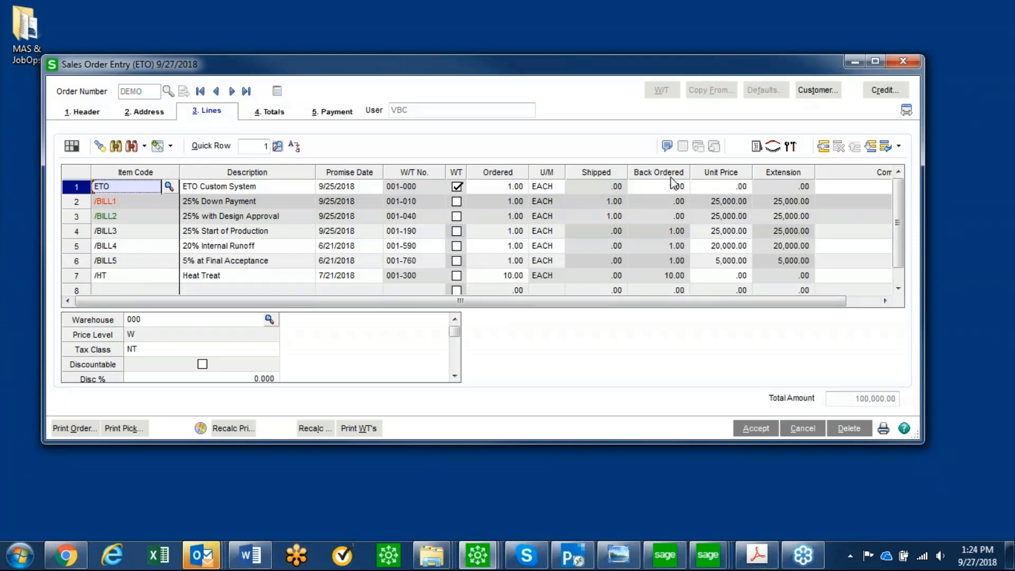
Reopen the ETO line's work ticket, open step 700, Installation (on-site), and review its labor entries
{"action": "left_click", "coordinate": [791, 146]}
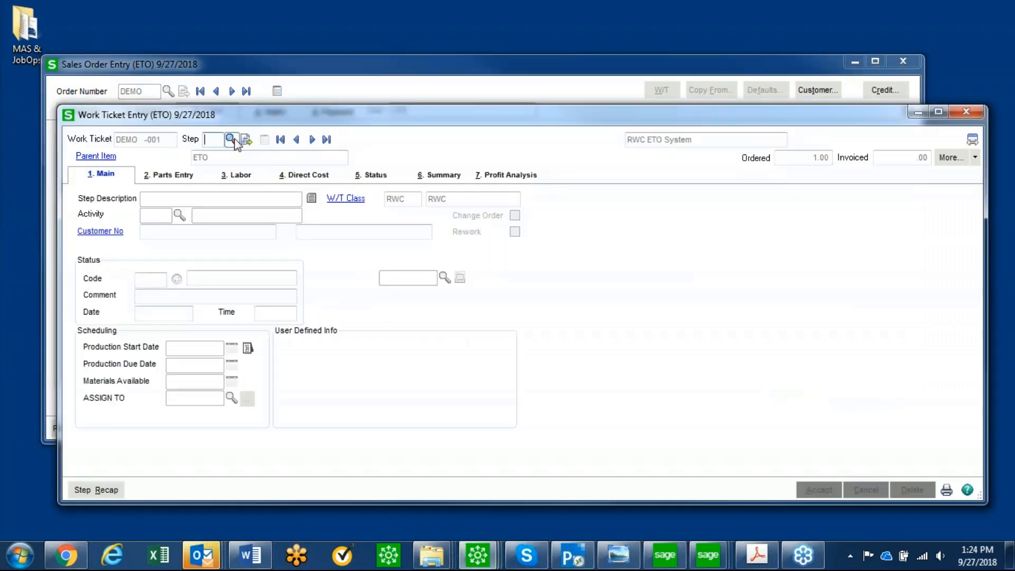
{"action": "left_click", "coordinate": [231, 139]}
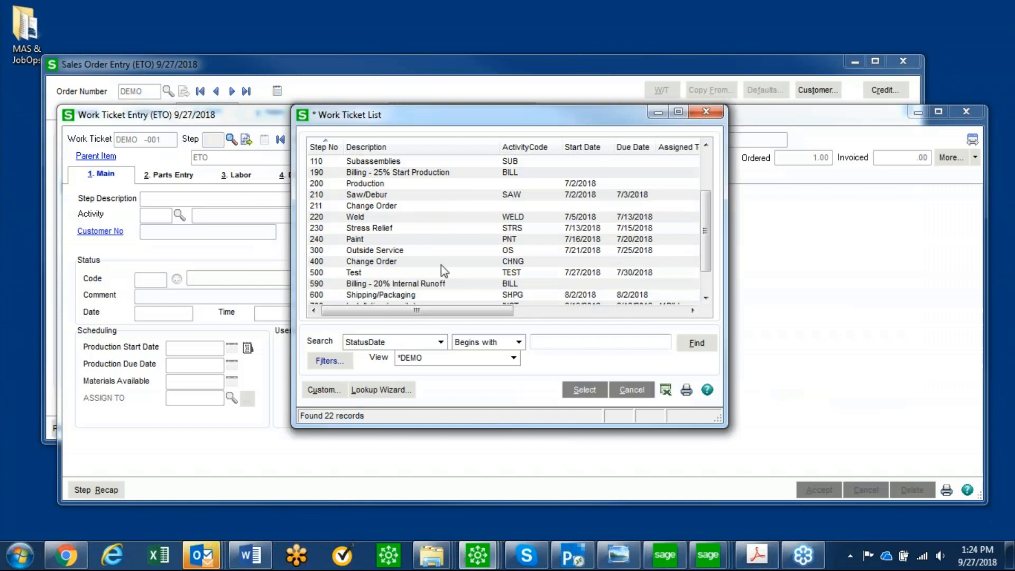
{"action": "scroll", "coordinate": [441, 264], "scroll_direction": "down", "scroll_amount": 1}
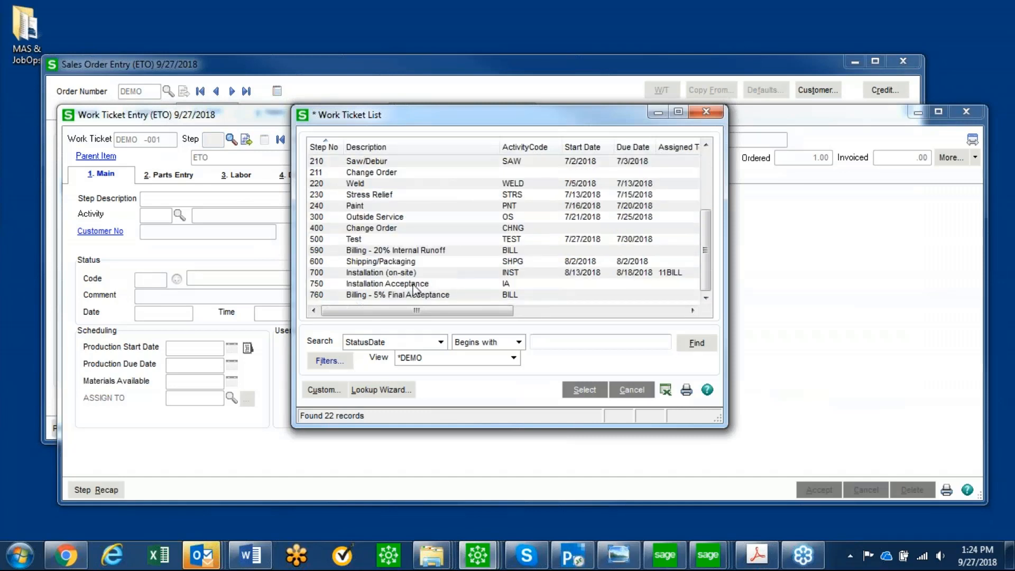
{"action": "double_click", "coordinate": [377, 274]}
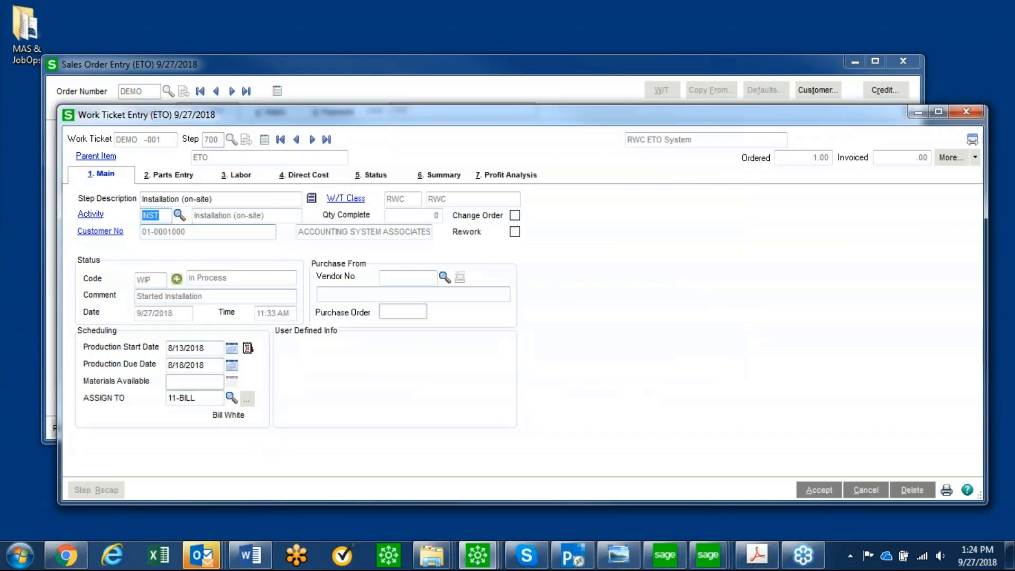
{"action": "left_click", "coordinate": [241, 176]}
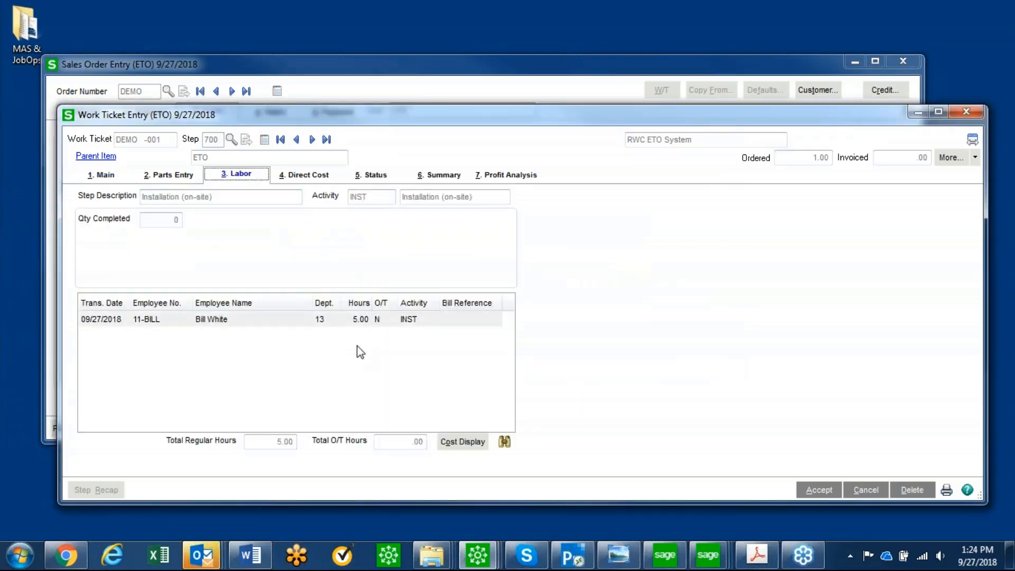
Review the installation step's direct cost from CISCO CORPORATION, including the line details of its A/P invoice, and close the invoice inquiry
{"action": "left_click", "coordinate": [316, 176]}
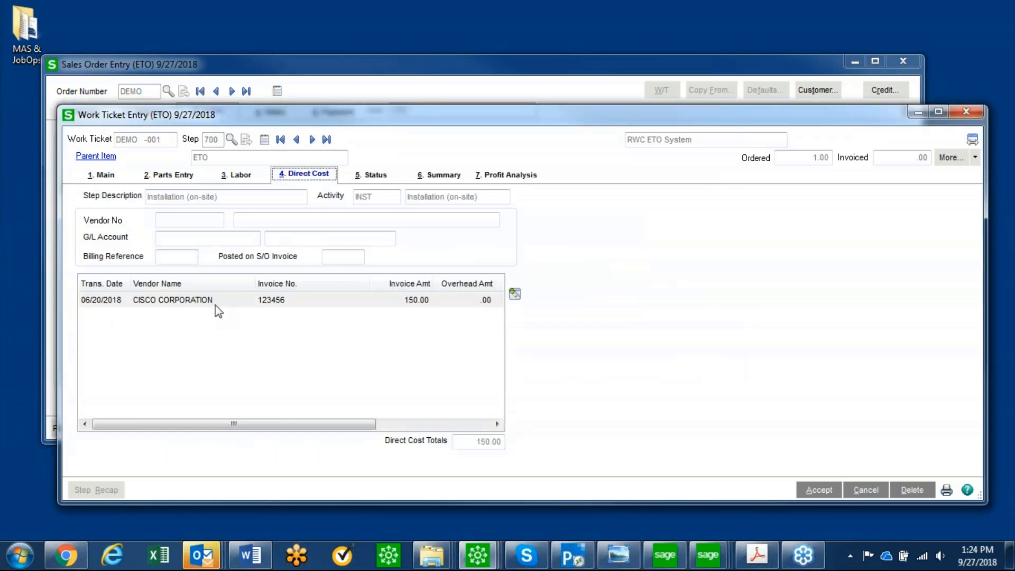
{"action": "left_click", "coordinate": [216, 304]}
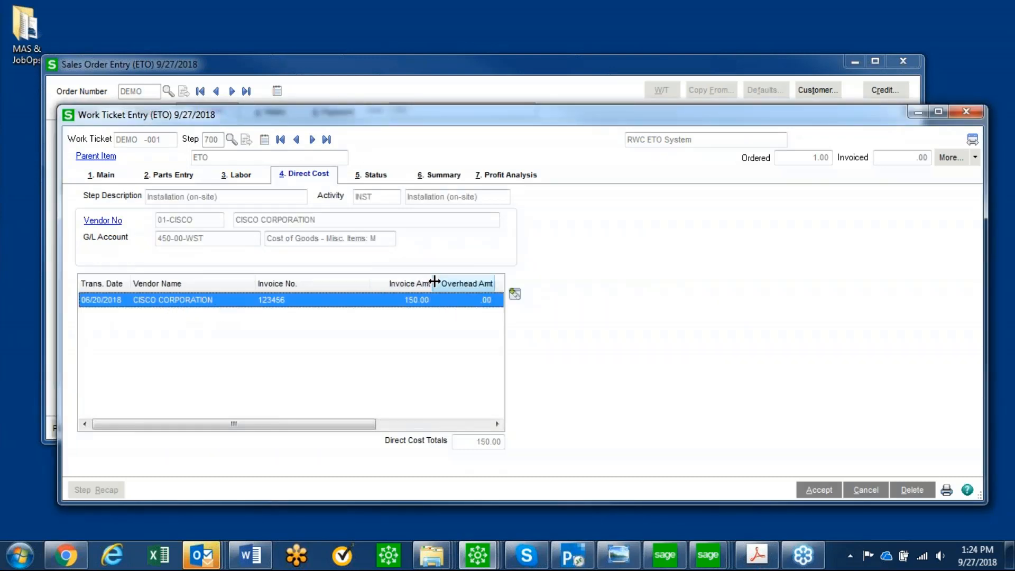
{"action": "left_click", "coordinate": [516, 297]}
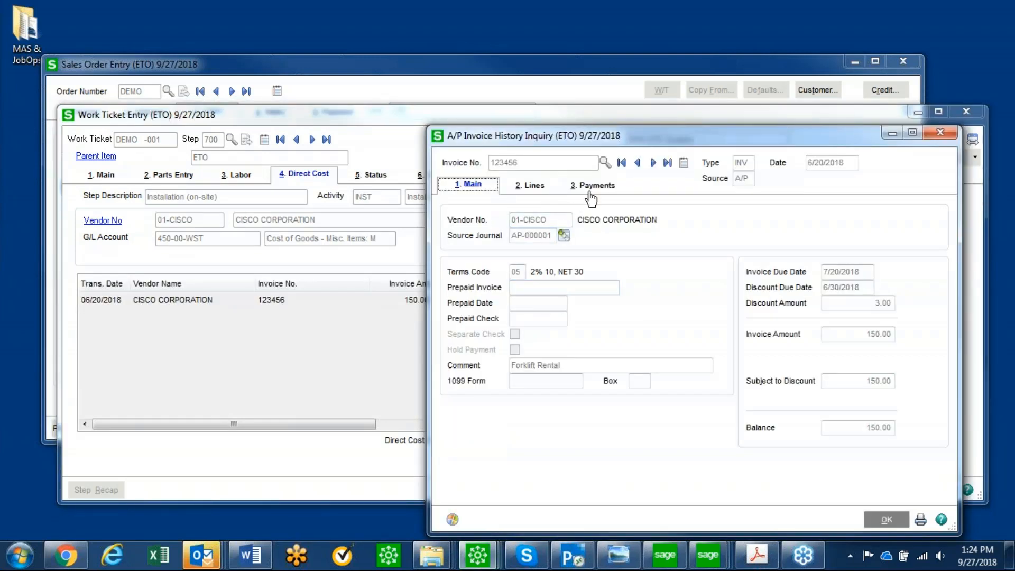
{"action": "left_click", "coordinate": [534, 186]}
{"action": "left_click", "coordinate": [540, 243]}
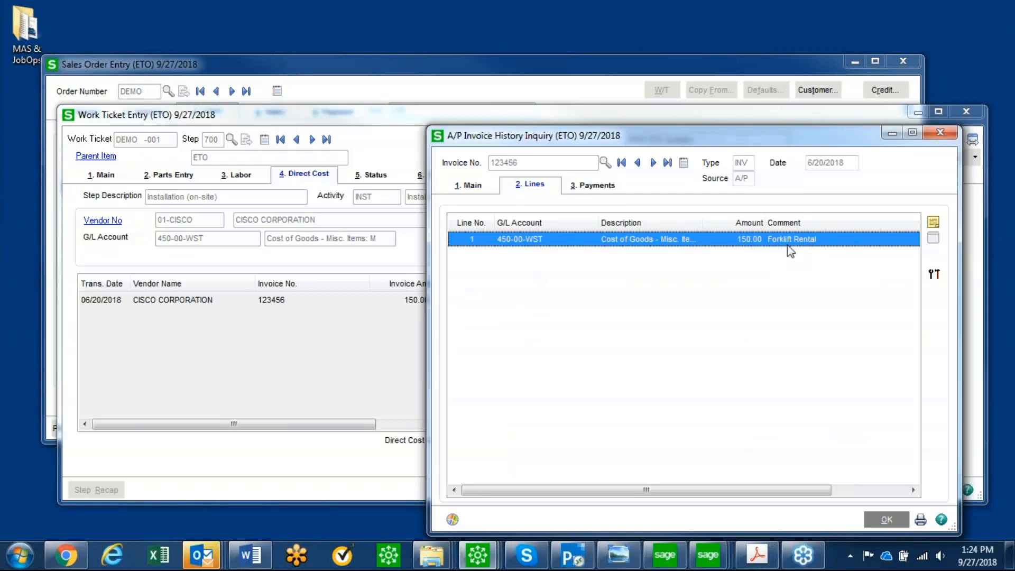
{"action": "left_click", "coordinate": [941, 133]}
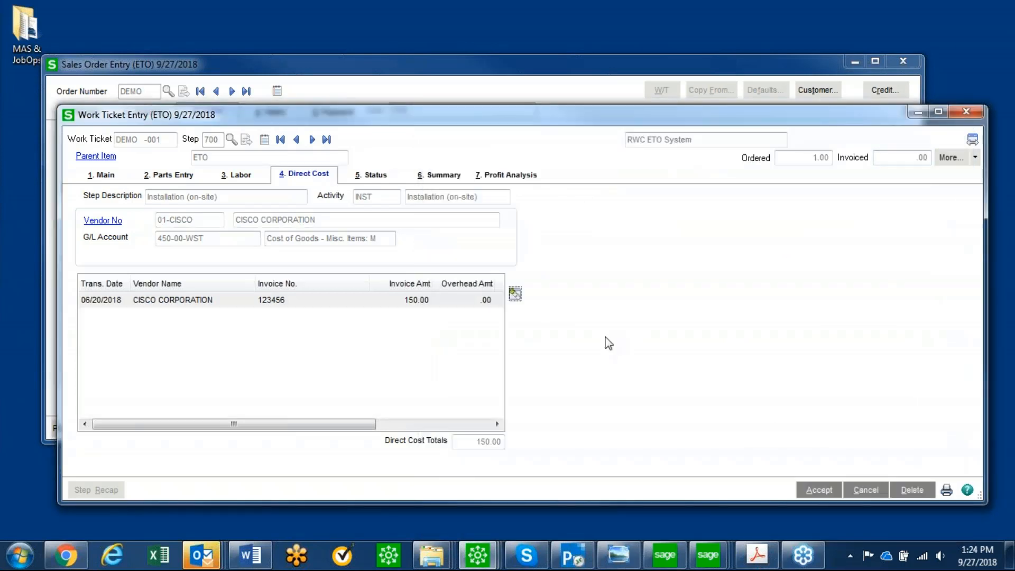
Review the status history of the Installation (on-site) step and accept the step unchanged
{"action": "left_click", "coordinate": [372, 174]}
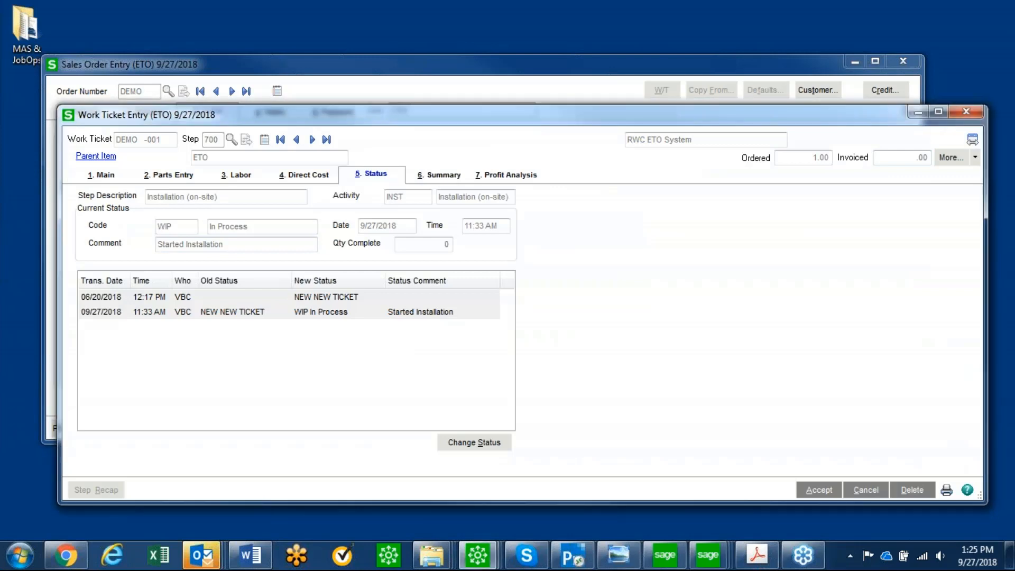
{"action": "left_click_drag", "start_coordinate": [1014, 109], "coordinate": [509, 61]}
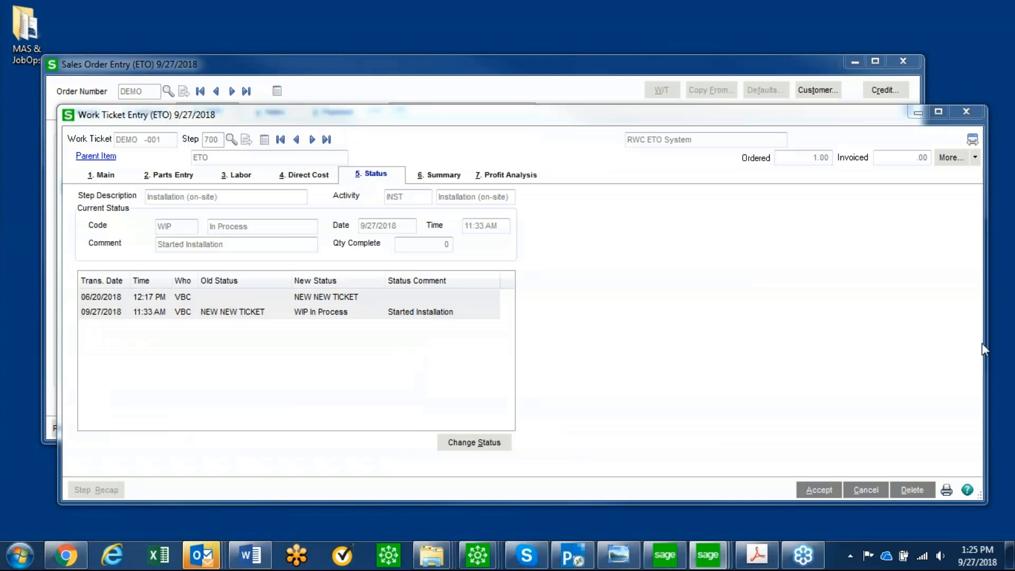
{"action": "left_click", "coordinate": [817, 492]}
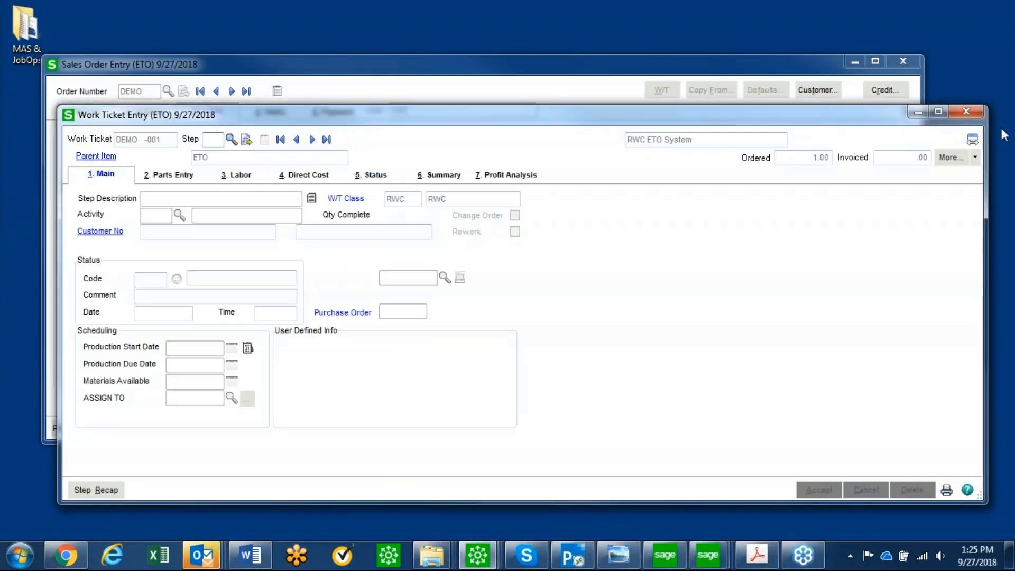
Close the work ticket and look across the status columns of the Business Insights Explorer Scheduling grid for the DEMO order's steps
{"action": "left_click", "coordinate": [967, 112]}
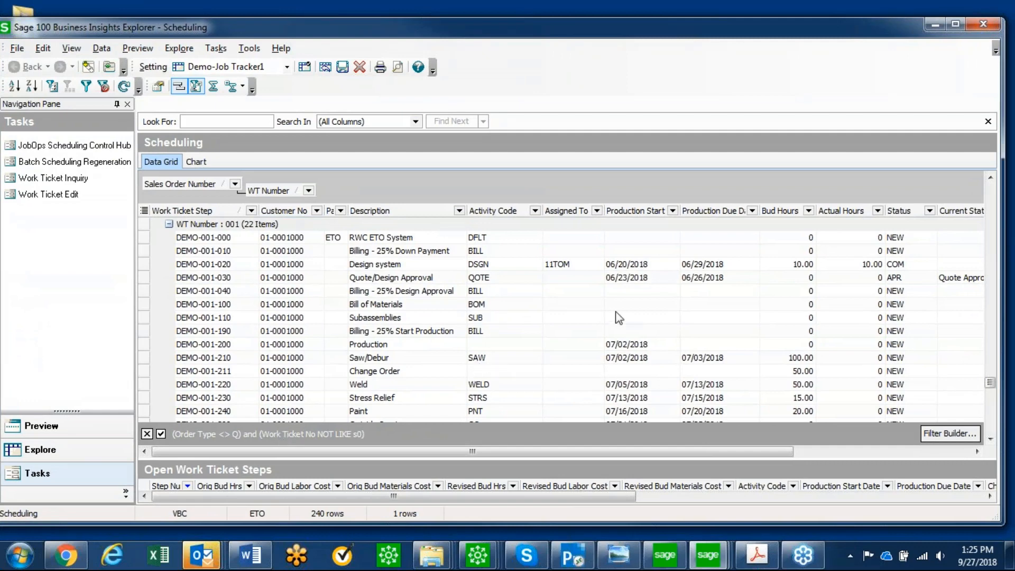
{"action": "left_click_drag", "start_coordinate": [627, 449], "coordinate": [770, 452]}
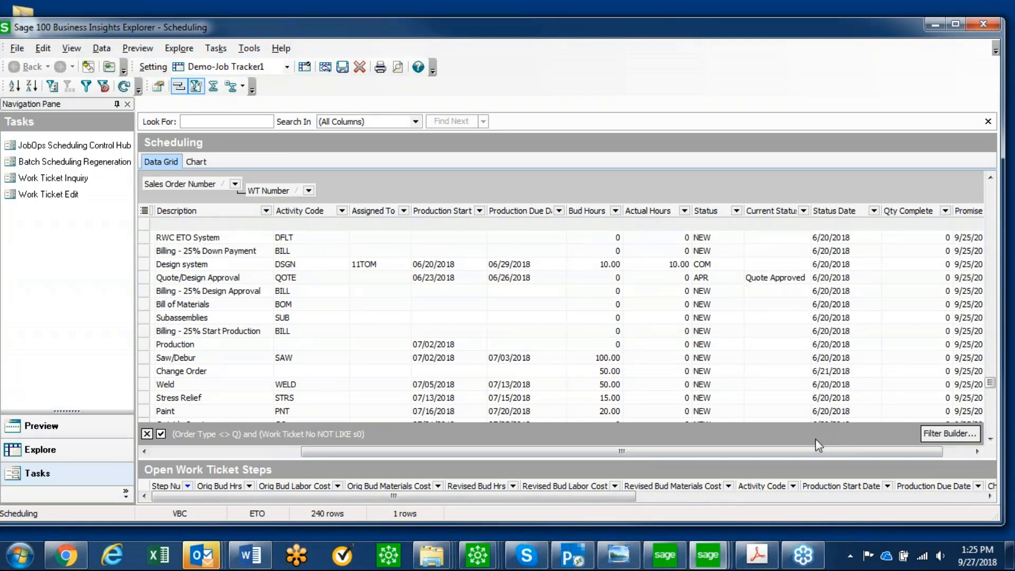
Leave the Scheduling grid, return to the main Sage 100 window and open the Component Exception Manager
{"action": "left_click_drag", "start_coordinate": [814, 449], "coordinate": [612, 483]}
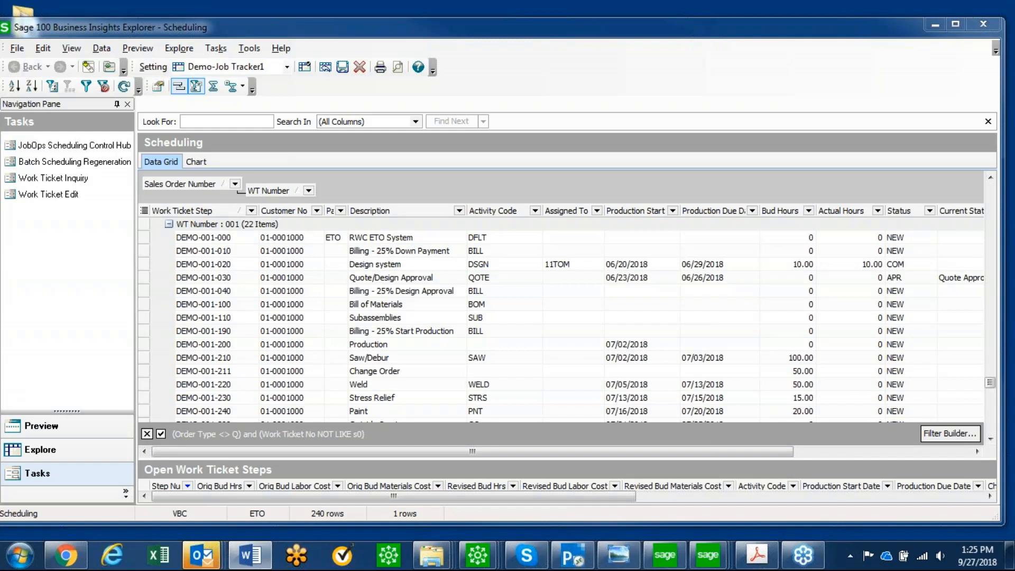
{"action": "left_click_drag", "start_coordinate": [825, 17], "coordinate": [812, 8]}
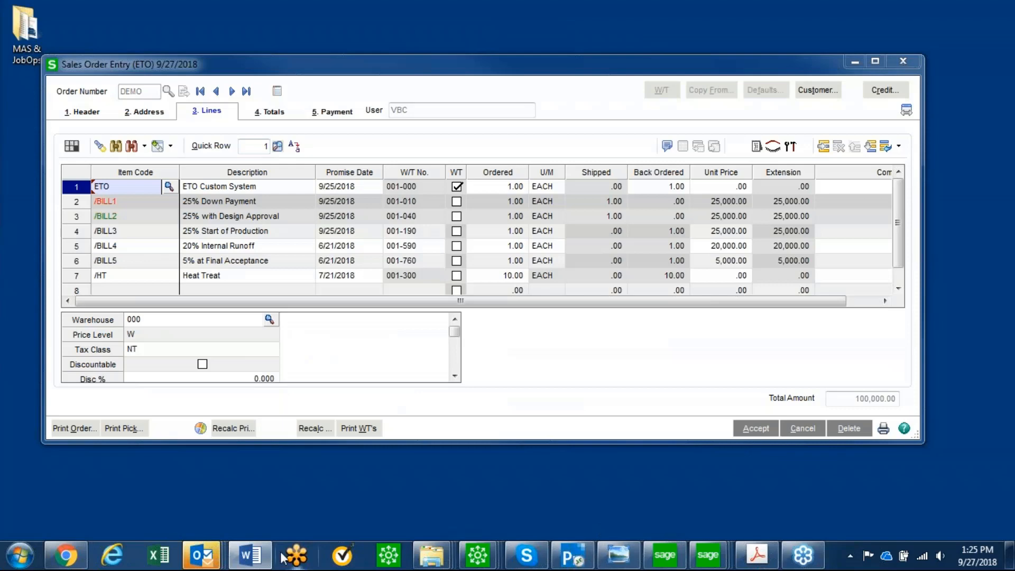
{"action": "left_click", "coordinate": [666, 560]}
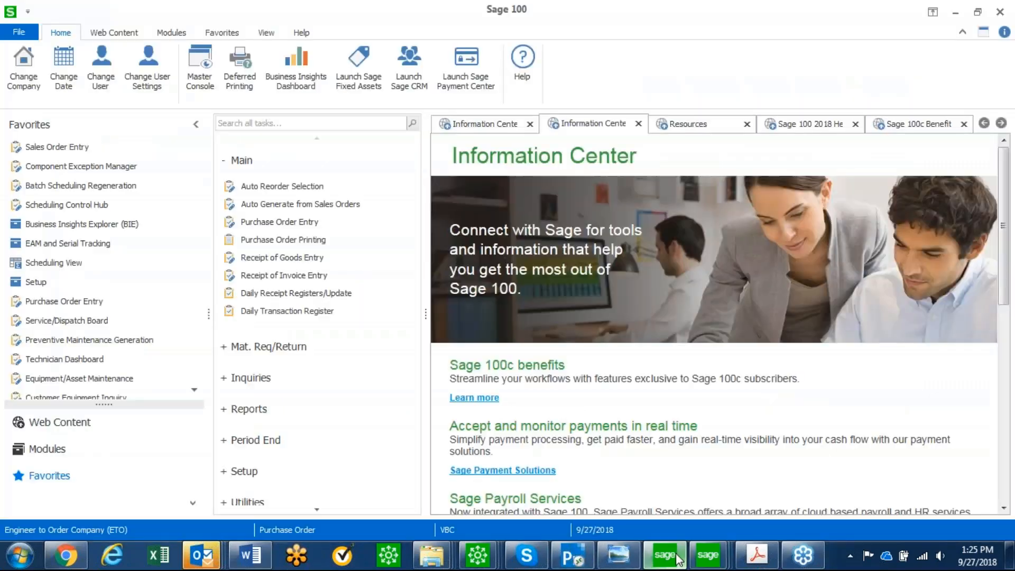
{"action": "left_click", "coordinate": [84, 167]}
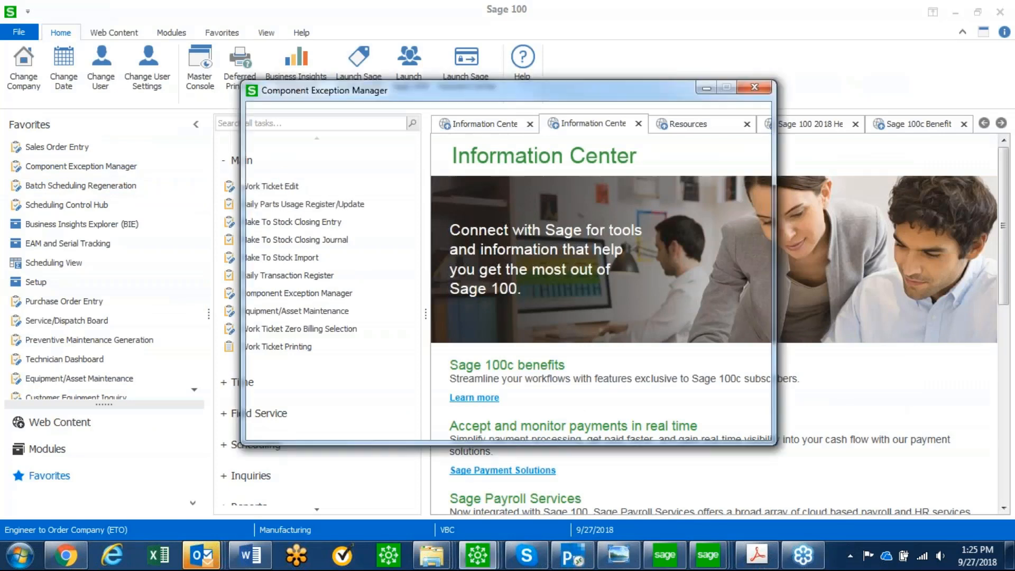
Generate the Component Exception Manager work file planned by Inventory Item, continuing without a cutoff date
{"action": "left_click", "coordinate": [432, 120]}
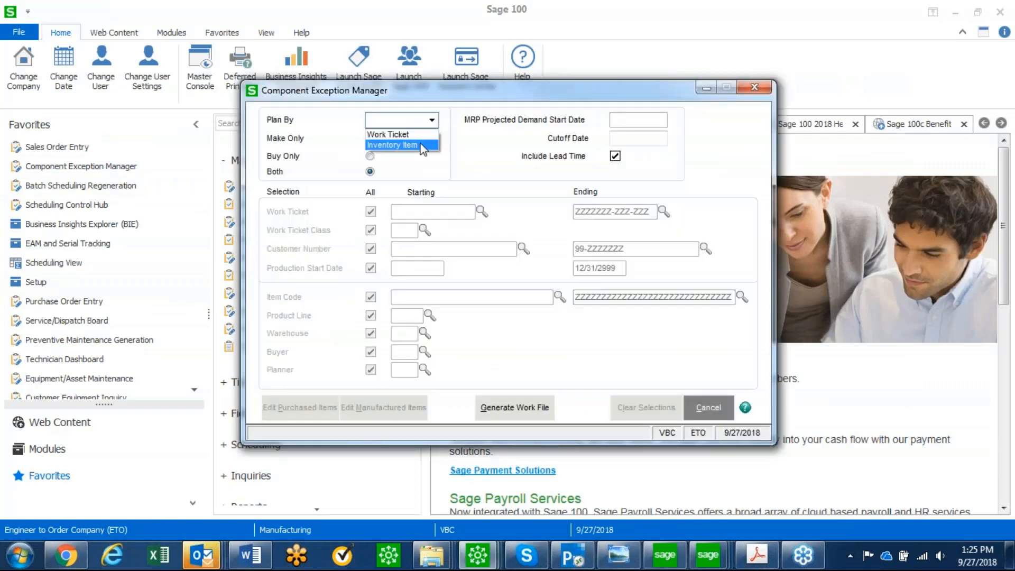
{"action": "left_click", "coordinate": [399, 145]}
{"action": "left_click", "coordinate": [523, 409]}
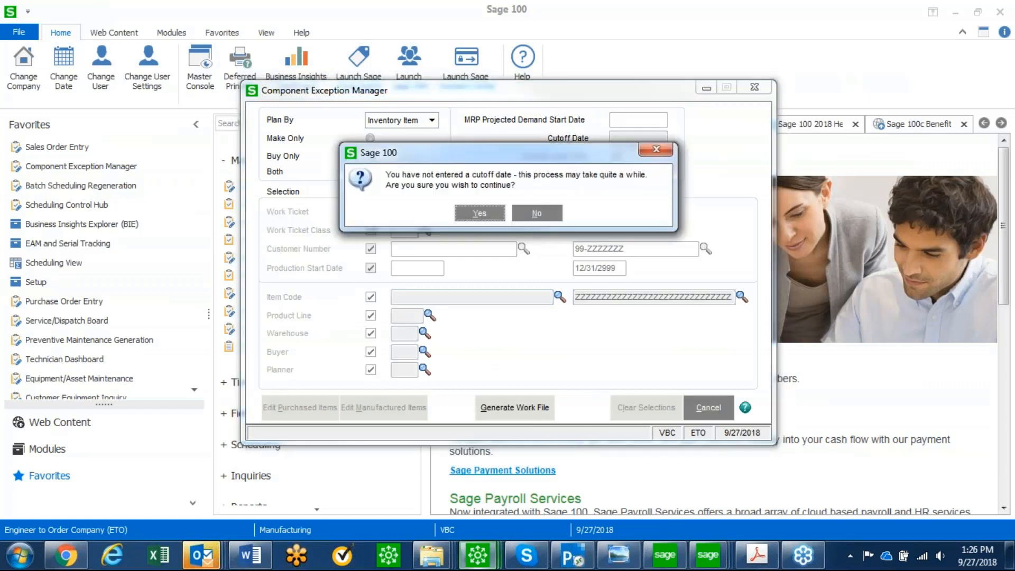
{"action": "left_click", "coordinate": [489, 214]}
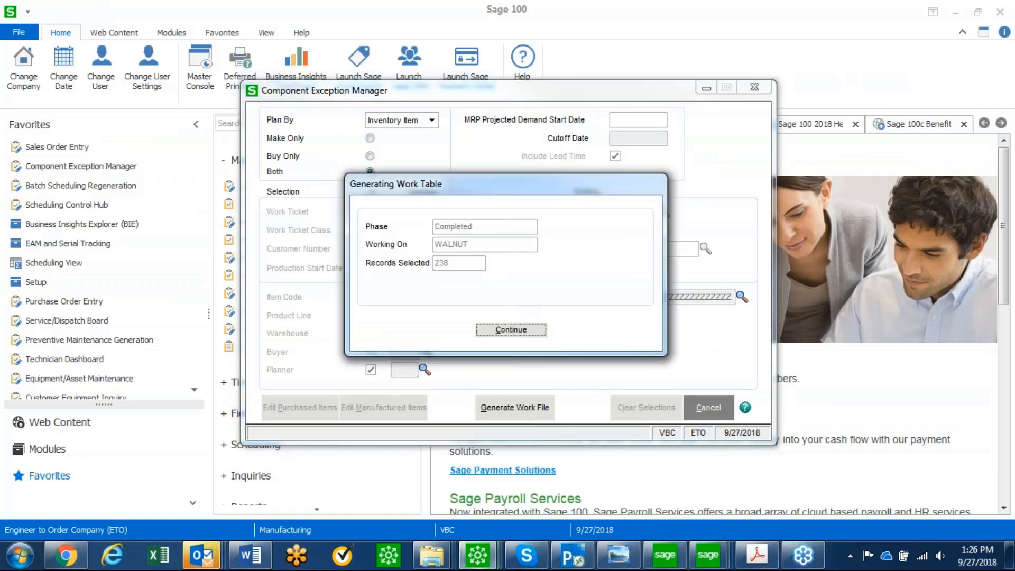
{"action": "left_click", "coordinate": [510, 330]}
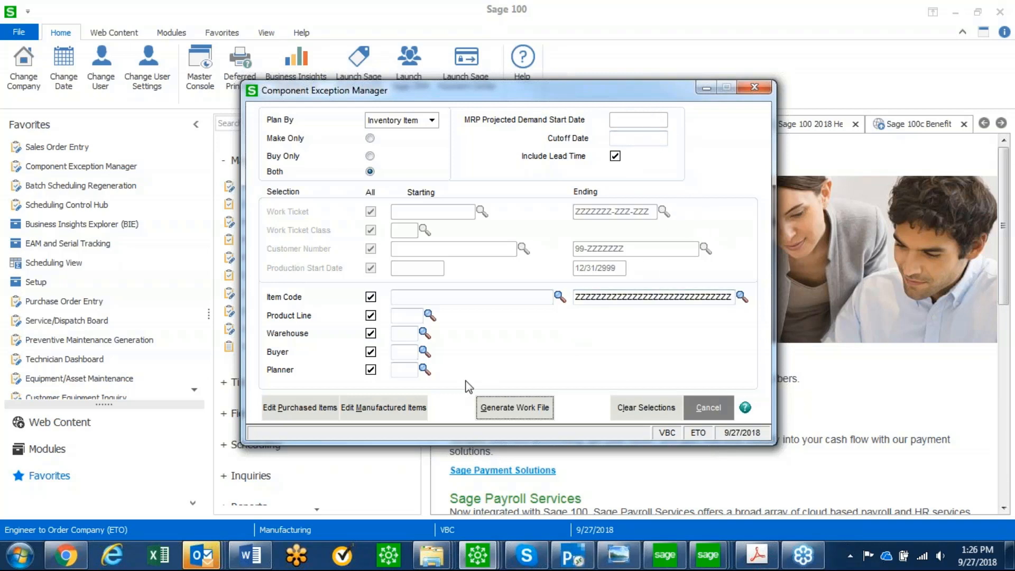
Open the summary of purchased items, enlarge its window, and filter it by Vendor to list the items to buy from 01-COMPAQ
{"action": "left_click", "coordinate": [317, 413]}
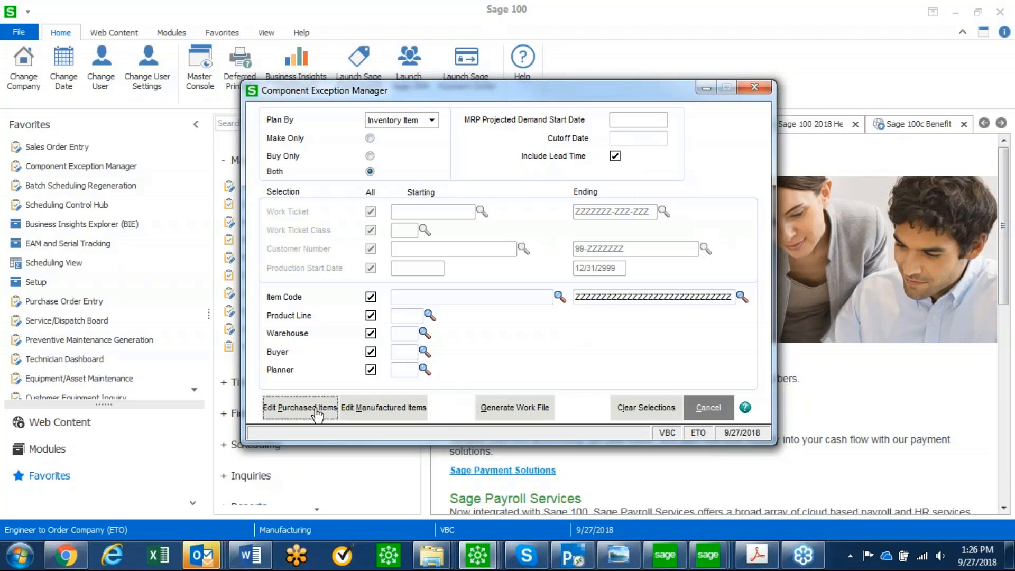
{"action": "left_click_drag", "start_coordinate": [448, 108], "coordinate": [208, 88]}
{"action": "left_click_drag", "start_coordinate": [541, 209], "coordinate": [1011, 209]}
{"action": "left_click", "coordinate": [347, 102]}
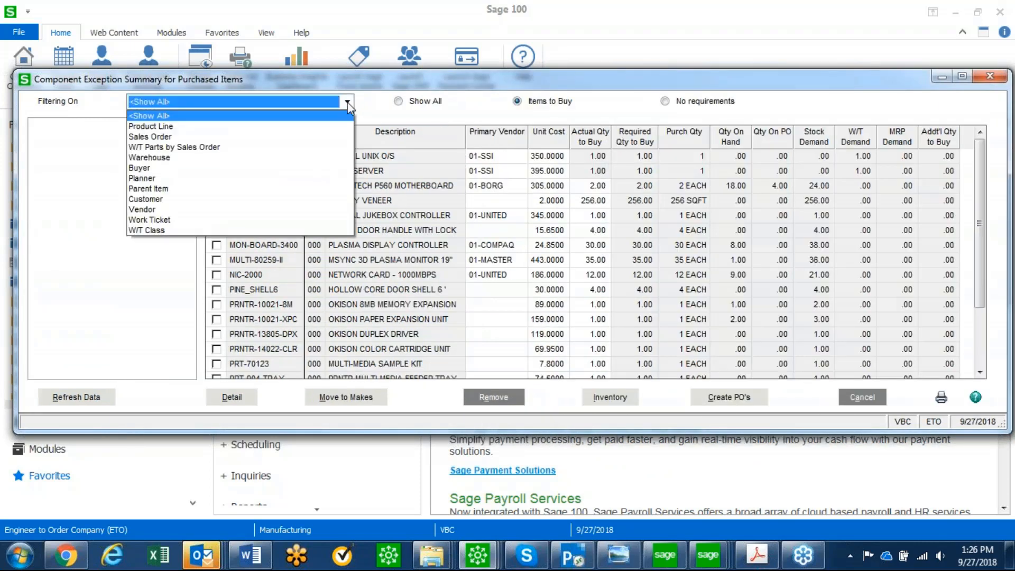
{"action": "left_click", "coordinate": [157, 217]}
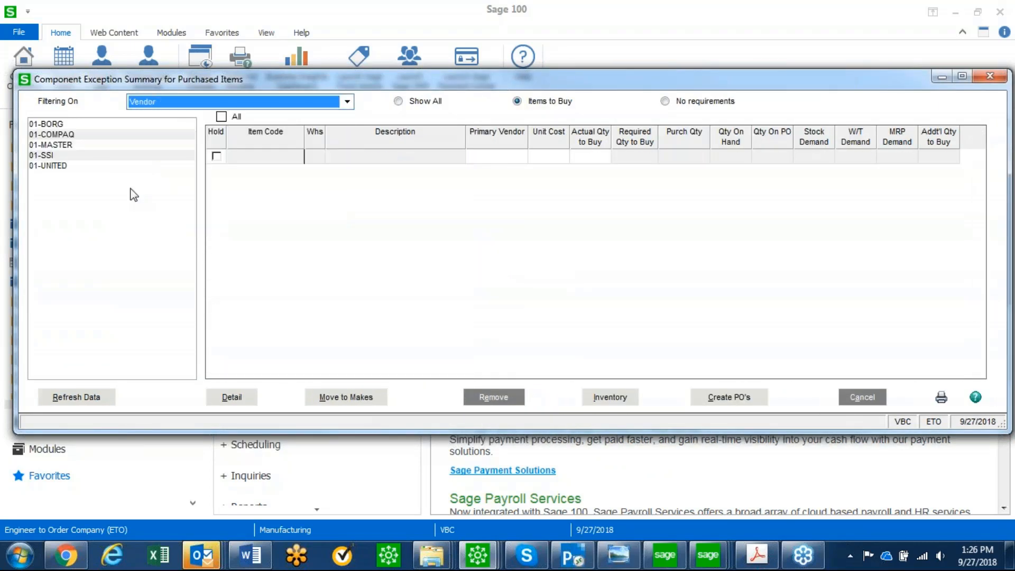
{"action": "left_click", "coordinate": [67, 127]}
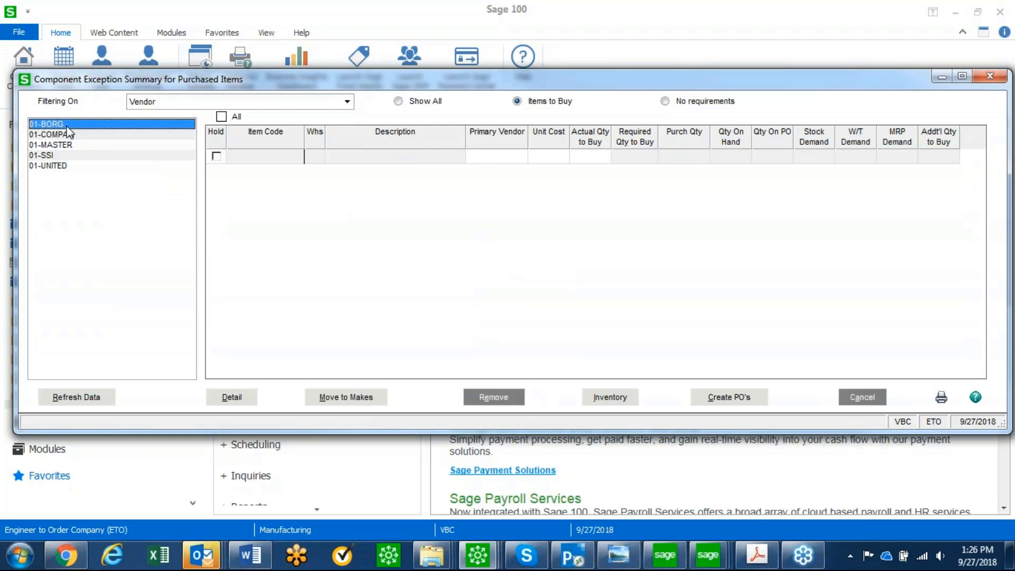
{"action": "left_click", "coordinate": [66, 138]}
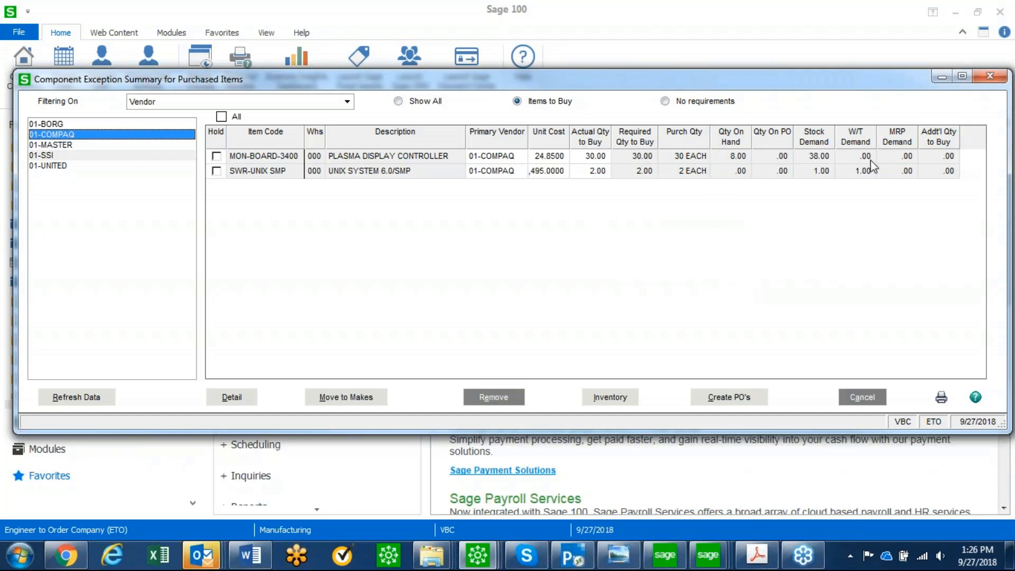
Review the demand detail and inventory drilldown of MON-BOARD-3400 and close both windows
{"action": "left_click", "coordinate": [446, 159]}
{"action": "left_click", "coordinate": [254, 395]}
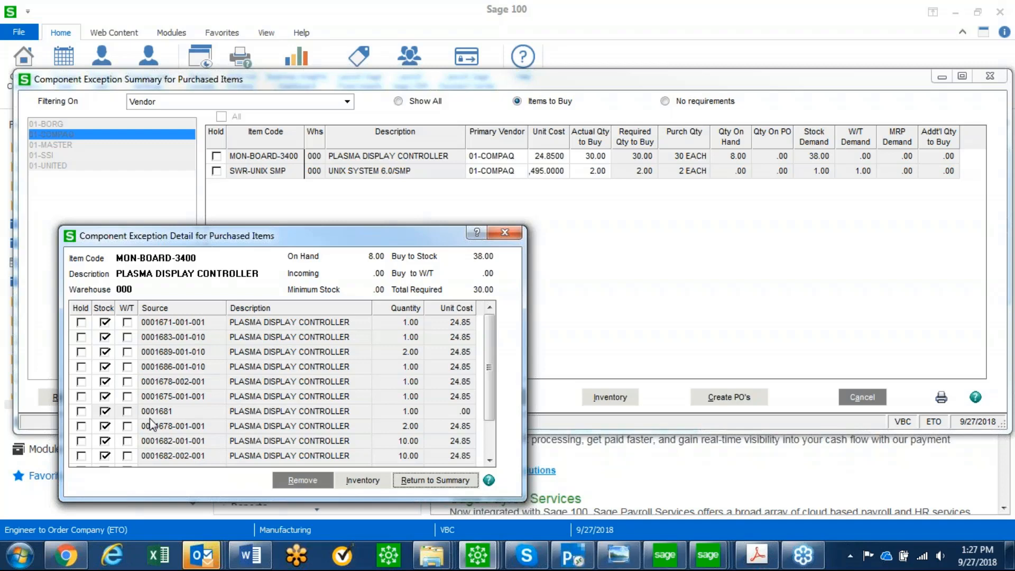
{"action": "left_click", "coordinate": [362, 480]}
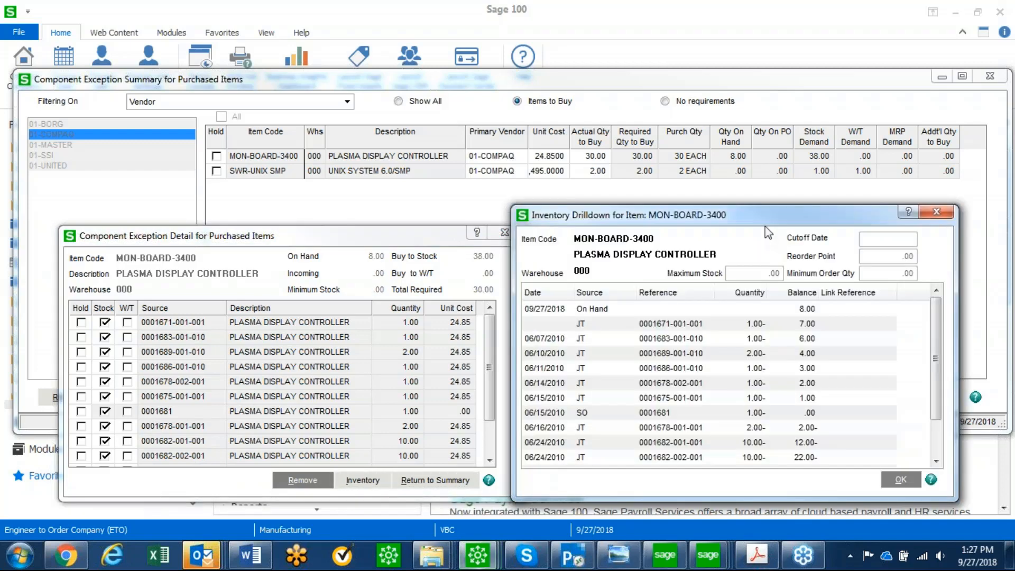
{"action": "left_click_drag", "start_coordinate": [766, 219], "coordinate": [787, 215]}
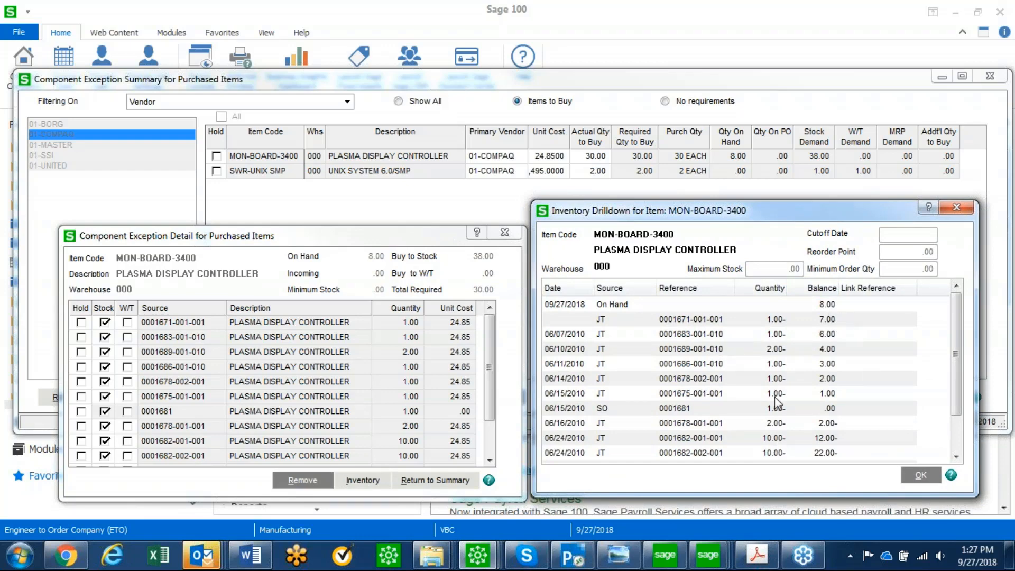
{"action": "scroll", "coordinate": [964, 419], "scroll_direction": "down", "scroll_amount": 1}
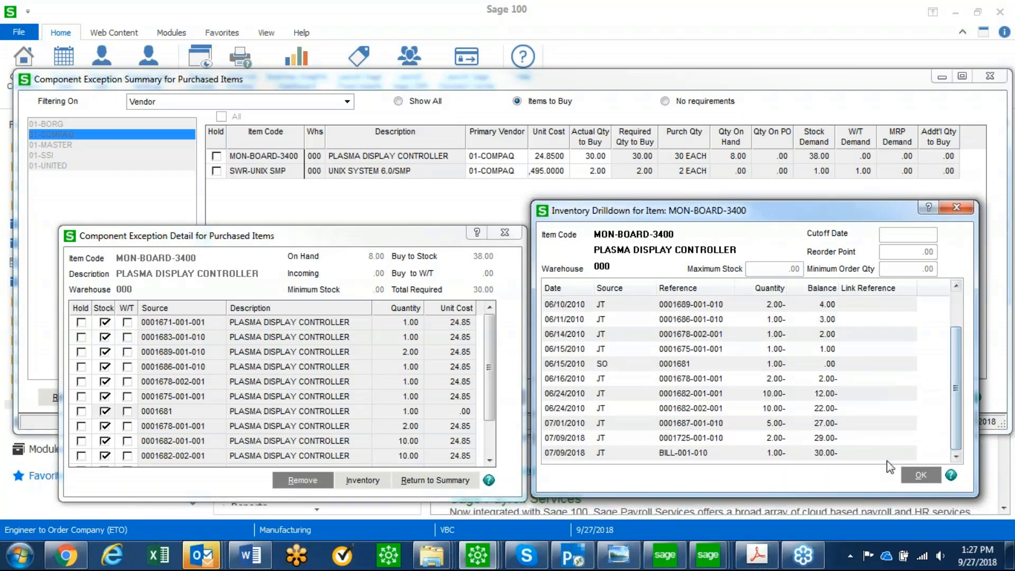
{"action": "left_click", "coordinate": [955, 208]}
{"action": "left_click", "coordinate": [507, 233]}
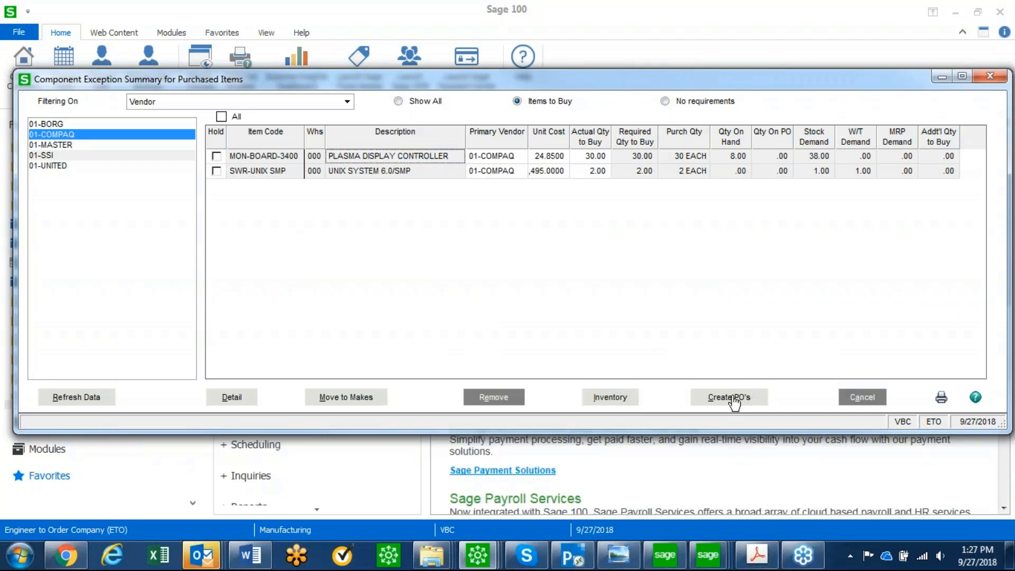
Generate new purchase orders for the 01-COMPAQ items and close the purchased items summary and the Component Exception Manager
{"action": "left_click", "coordinate": [733, 398]}
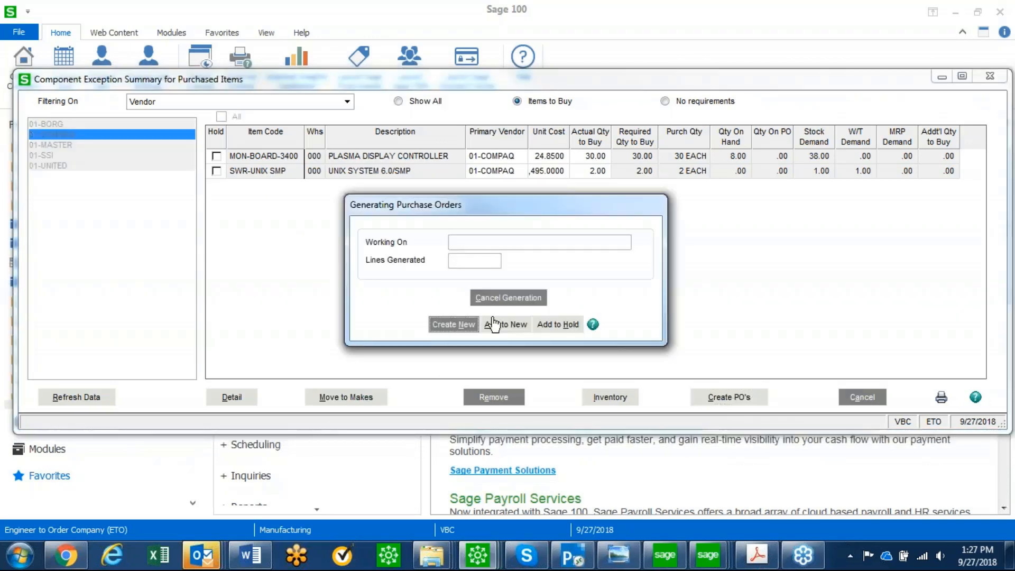
{"action": "left_click", "coordinate": [453, 326]}
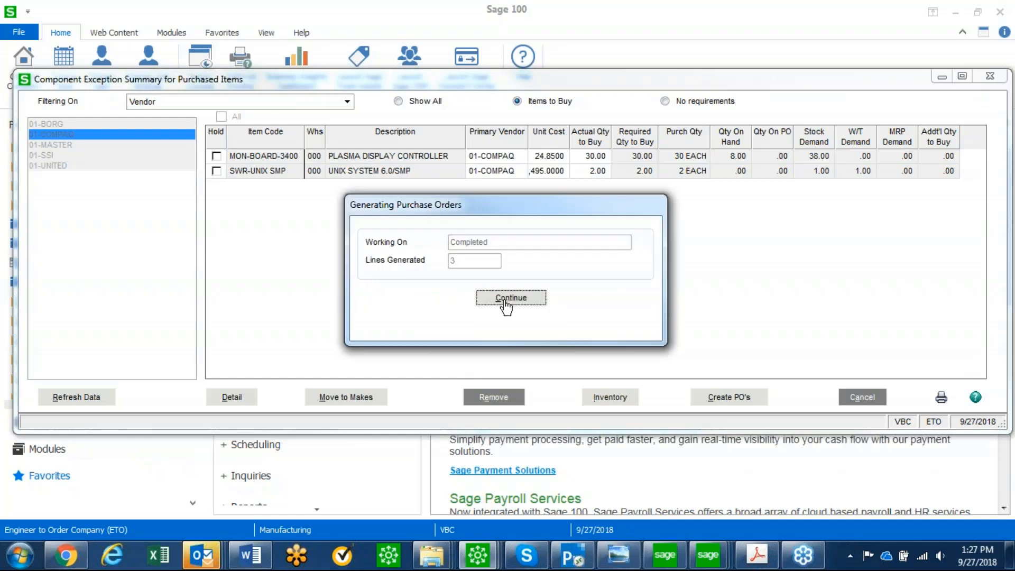
{"action": "left_click", "coordinate": [509, 299]}
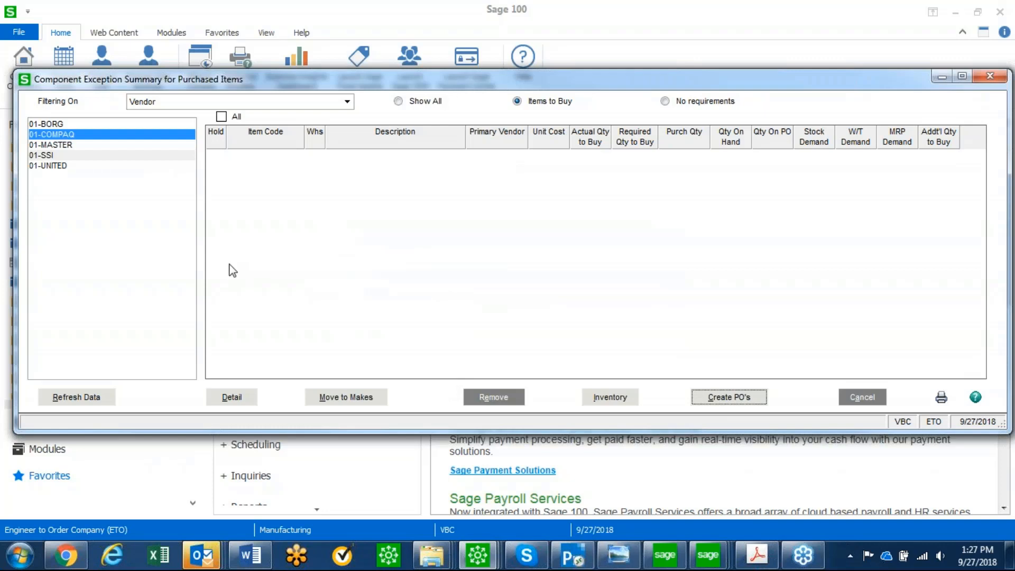
{"action": "key", "text": "alt+Tab"}
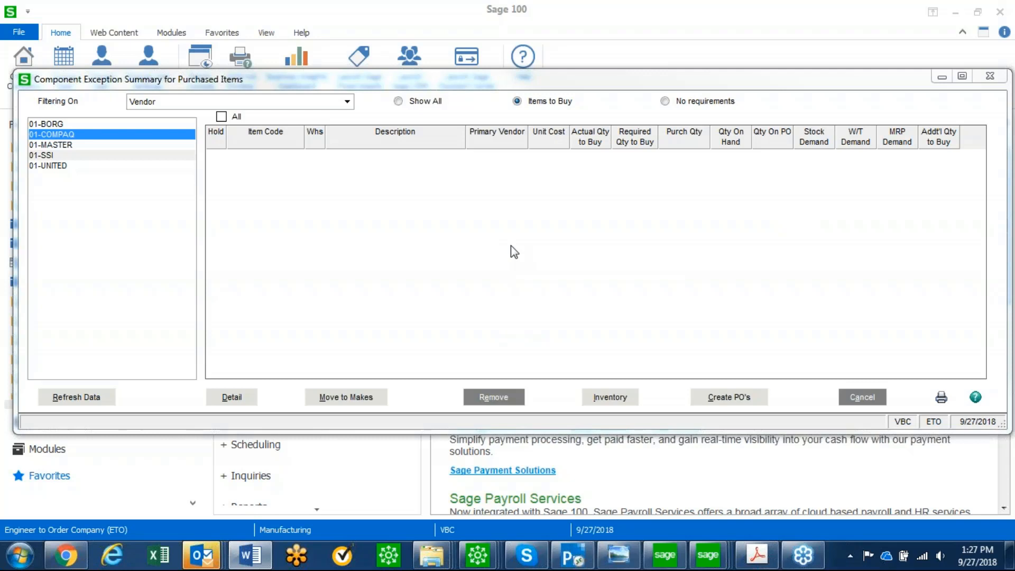
{"action": "left_click", "coordinate": [991, 77]}
{"action": "left_click", "coordinate": [756, 89]}
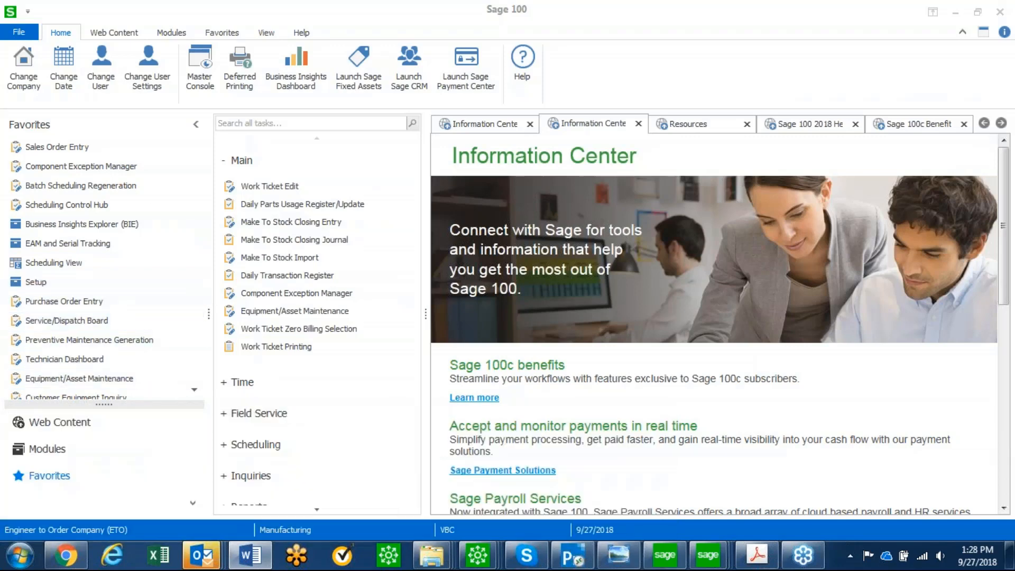
Open Sales Order Entry from the Sales Order module and start a new, automatically numbered order for customer ALLTECH OFFICE SYSTEMS
{"action": "left_click", "coordinate": [54, 450]}
{"action": "left_click", "coordinate": [53, 321]}
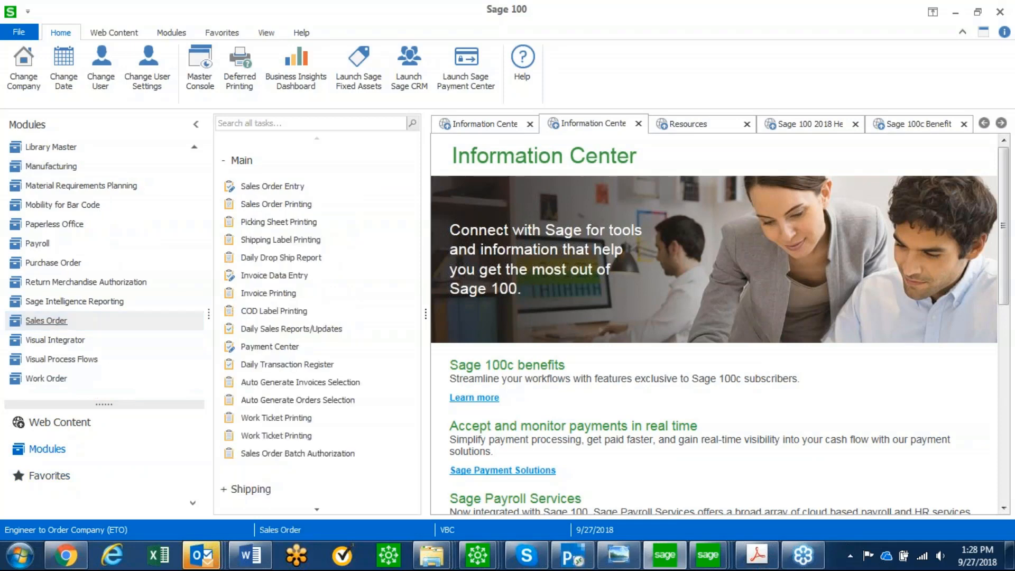
{"action": "left_click", "coordinate": [294, 186]}
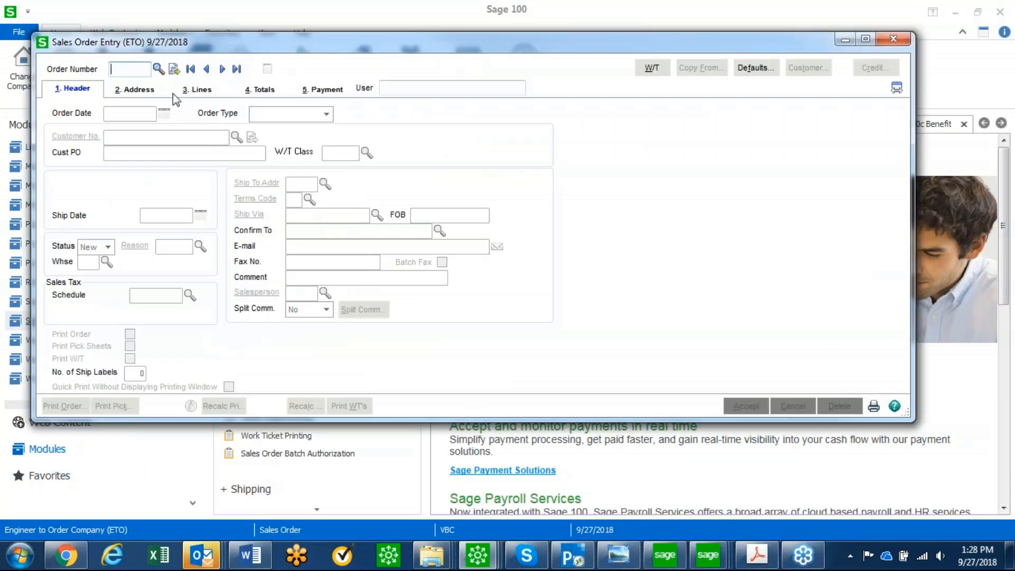
{"action": "left_click", "coordinate": [173, 69]}
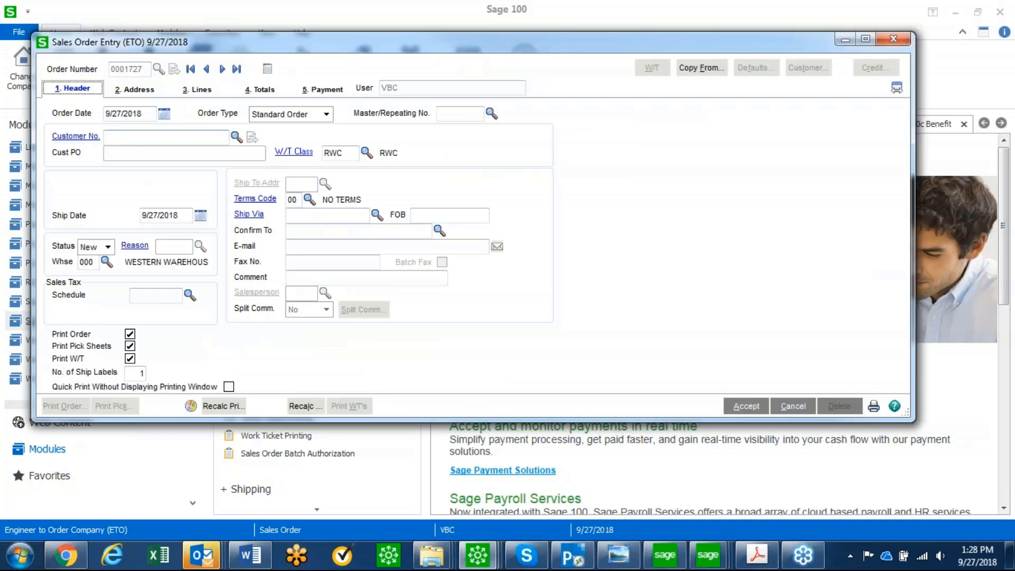
{"action": "key", "text": "F2"}
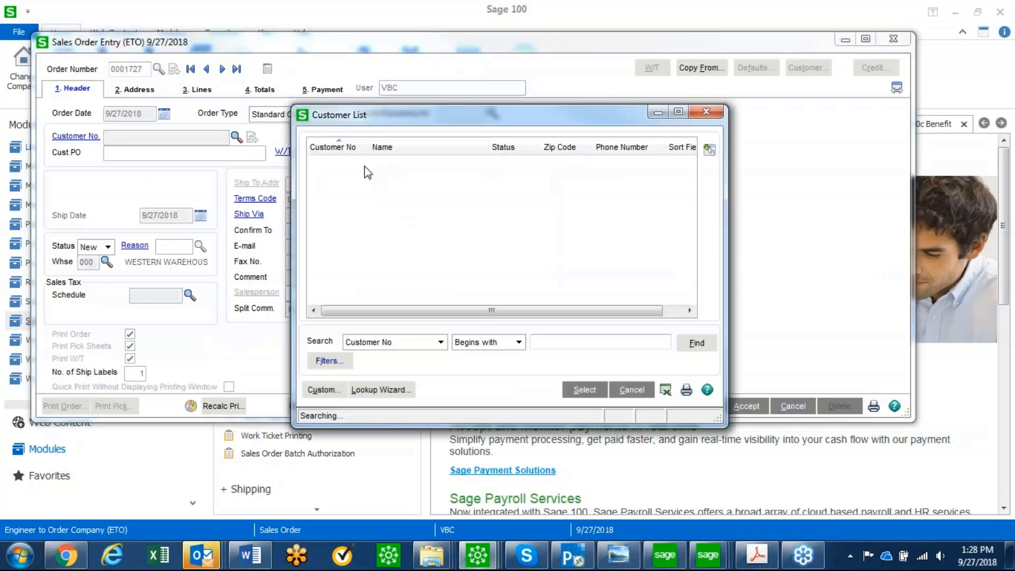
{"action": "double_click", "coordinate": [363, 170]}
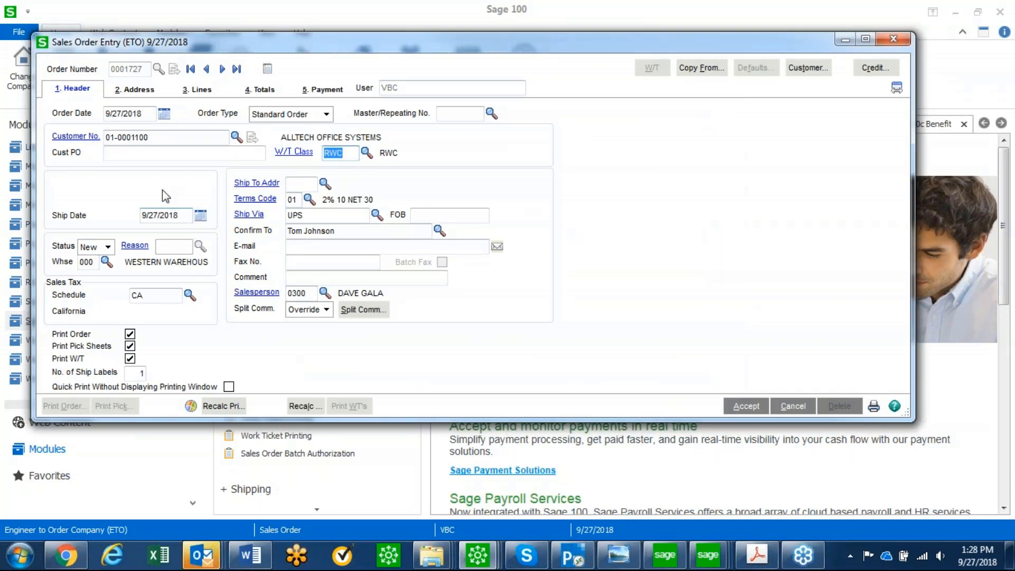
Add item C-SYS-00100 as the first order line, marked for a work ticket, with an ordered quantity of 1
{"action": "left_click", "coordinate": [197, 89]}
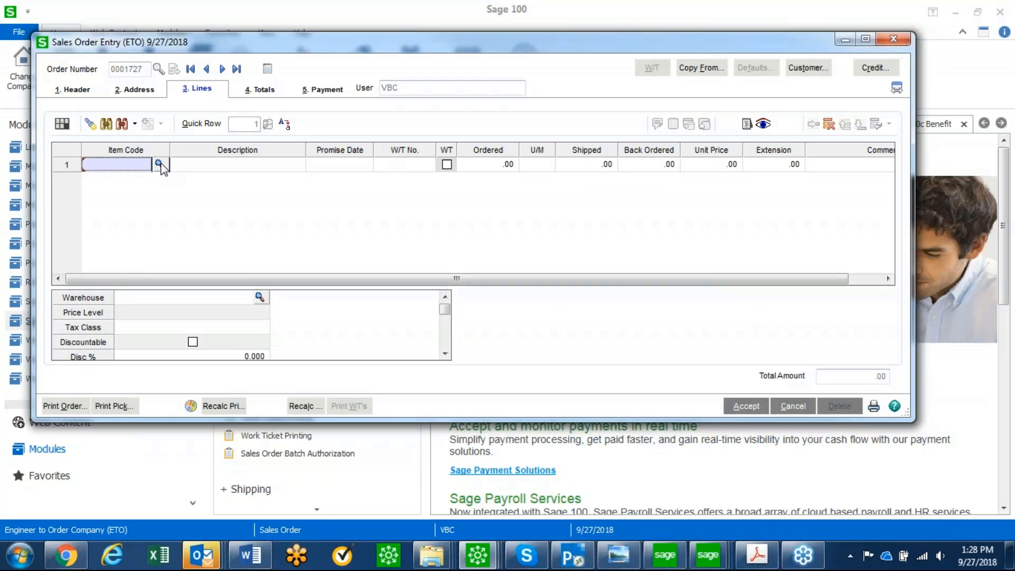
{"action": "left_click", "coordinate": [159, 164]}
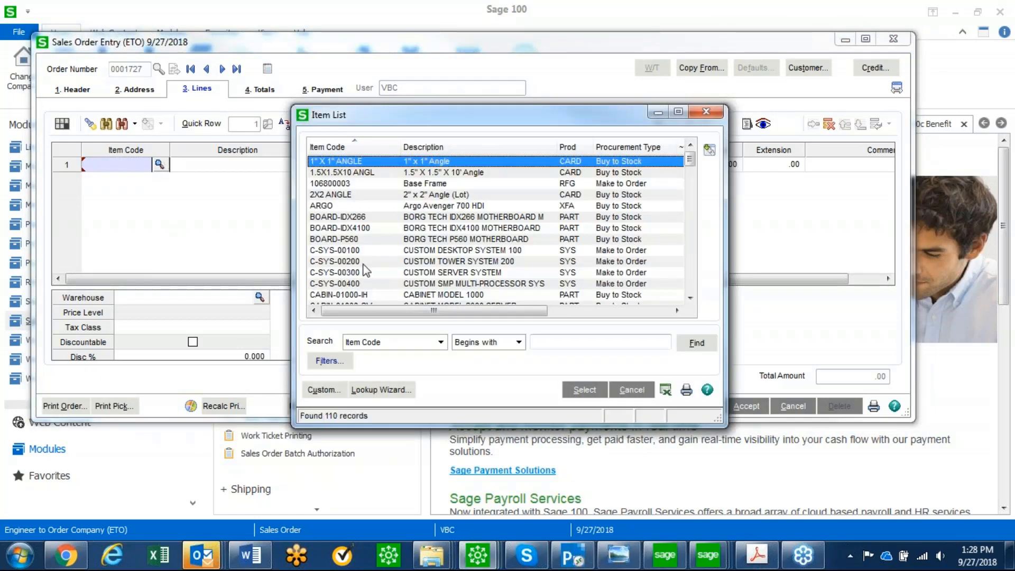
{"action": "double_click", "coordinate": [347, 252]}
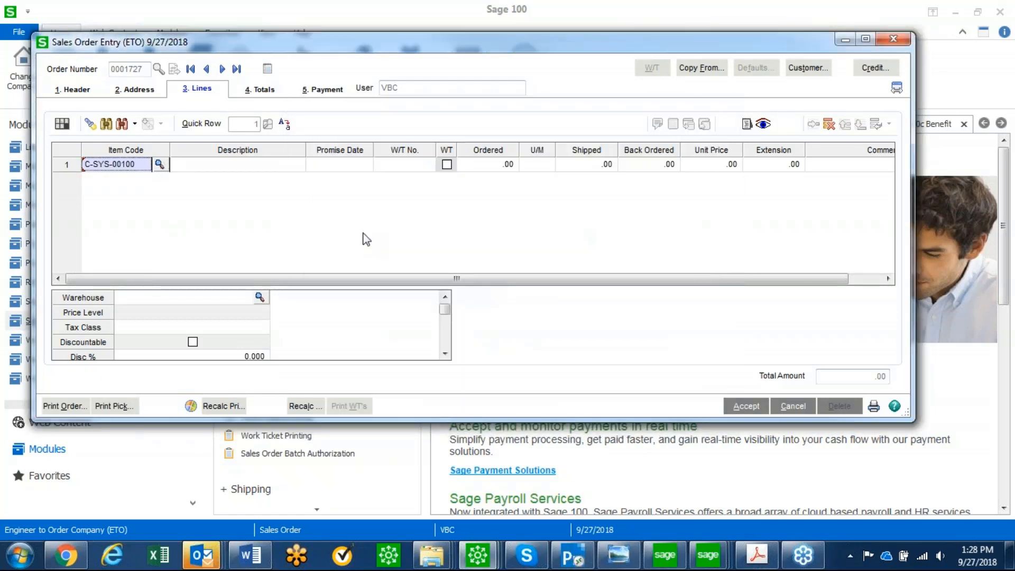
{"action": "left_click", "coordinate": [463, 166]}
{"action": "left_click", "coordinate": [446, 164]}
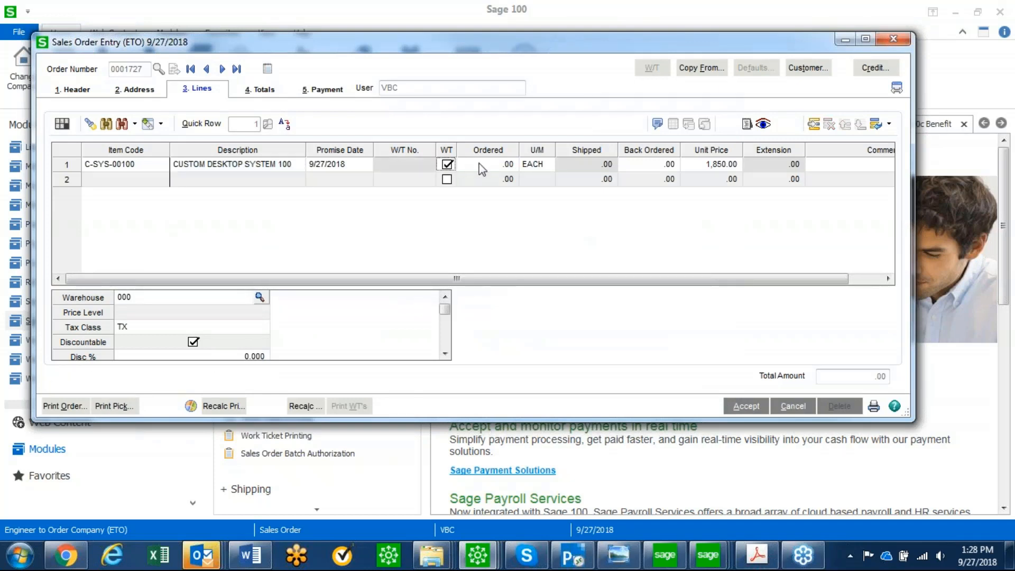
{"action": "type", "text": "1"}
{"action": "key", "text": "Tab"}
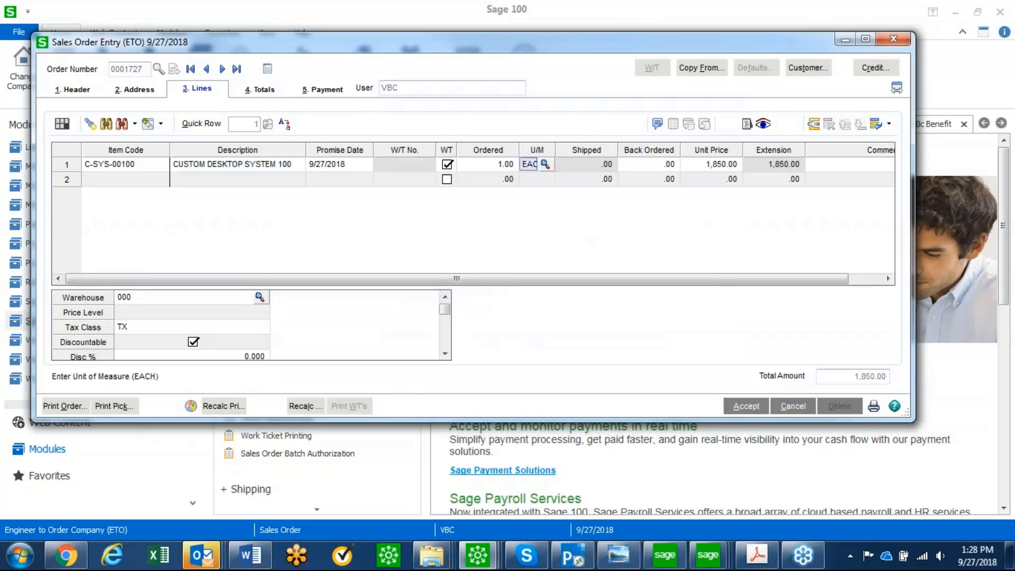
Commit the C-SYS-00100 line and generate its work ticket, declining to edit the ticket
{"action": "left_click", "coordinate": [232, 183]}
{"action": "left_click", "coordinate": [473, 214]}
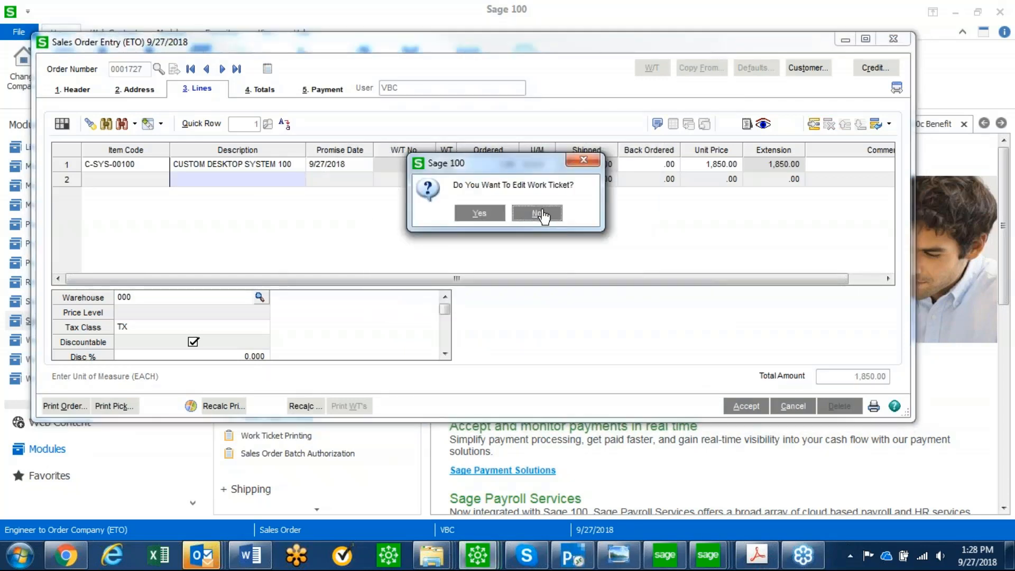
{"action": "left_click", "coordinate": [537, 214]}
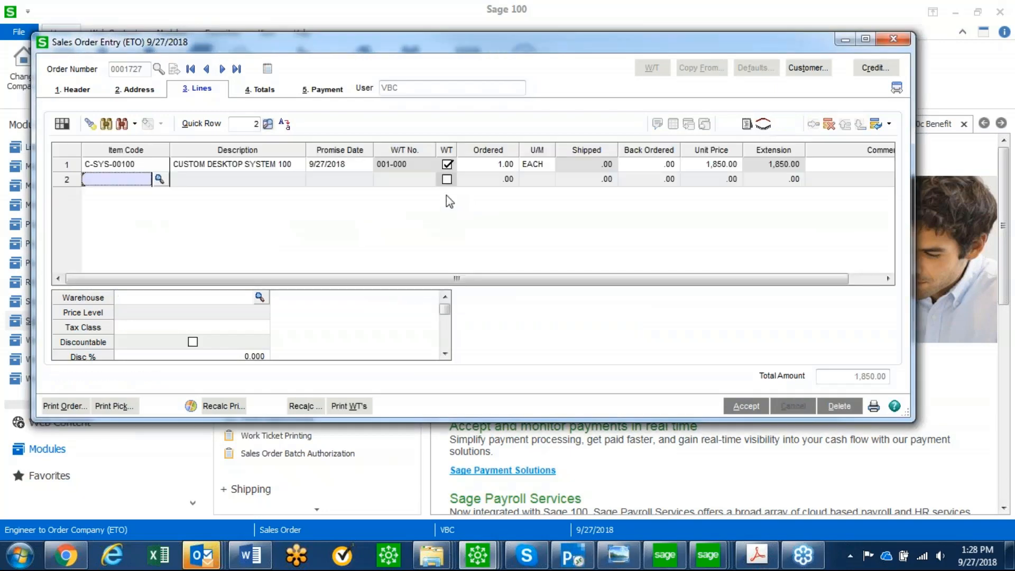
Check the Capable To Promise information for the C-SYS-00100 line and accept the sales order
{"action": "left_click", "coordinate": [356, 167]}
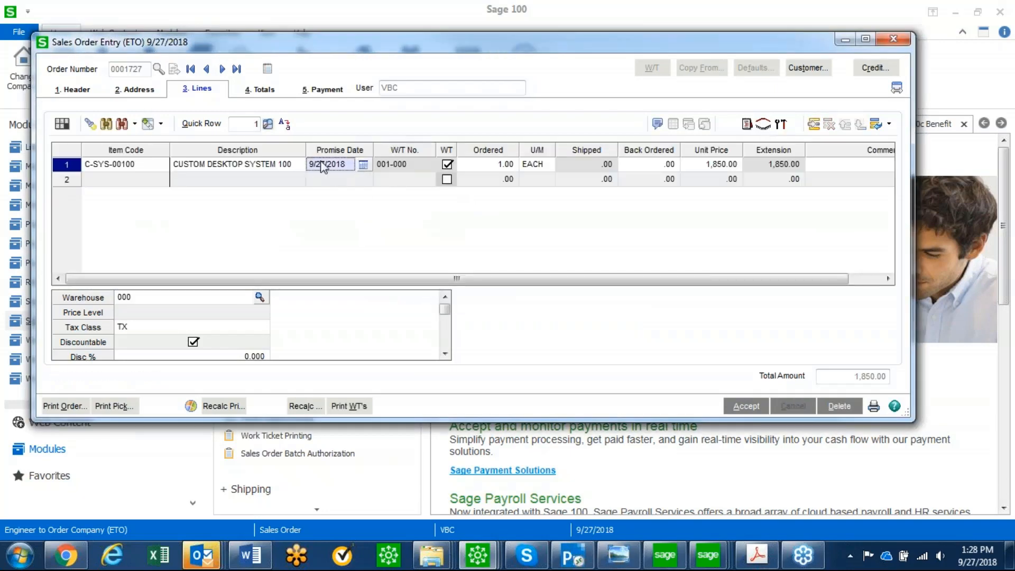
{"action": "left_click", "coordinate": [746, 125]}
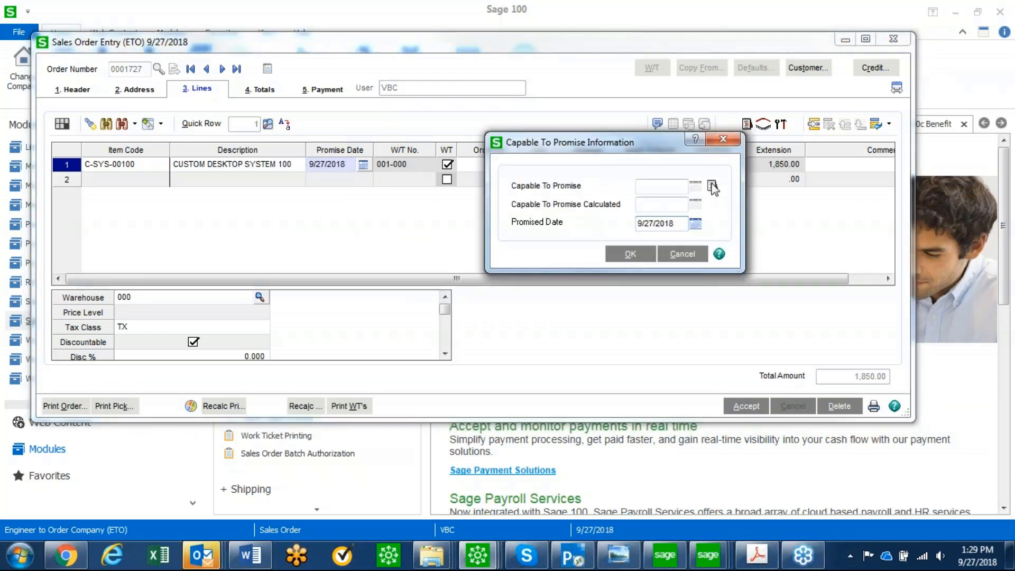
{"action": "left_click", "coordinate": [630, 253]}
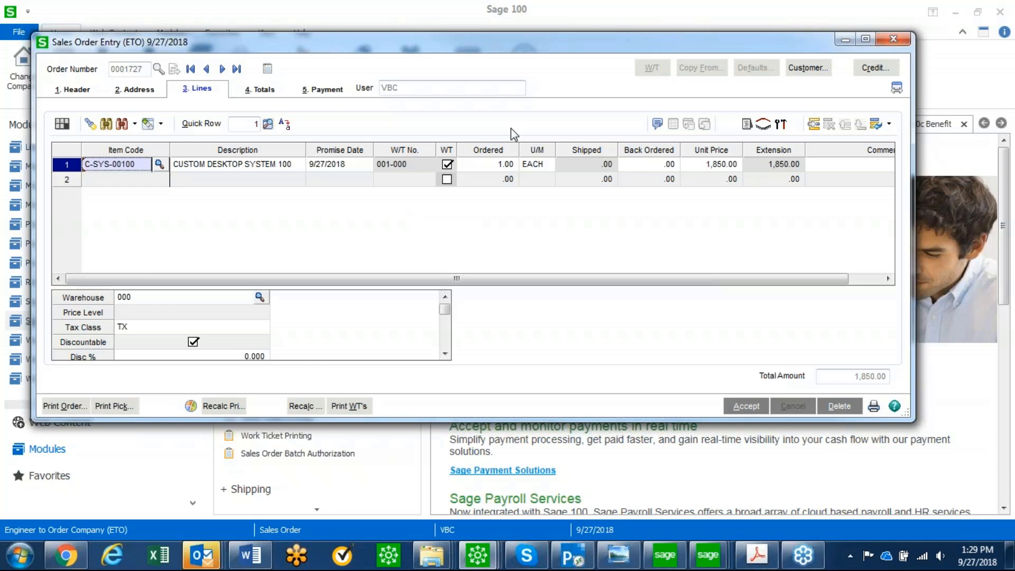
{"action": "left_click", "coordinate": [752, 406]}
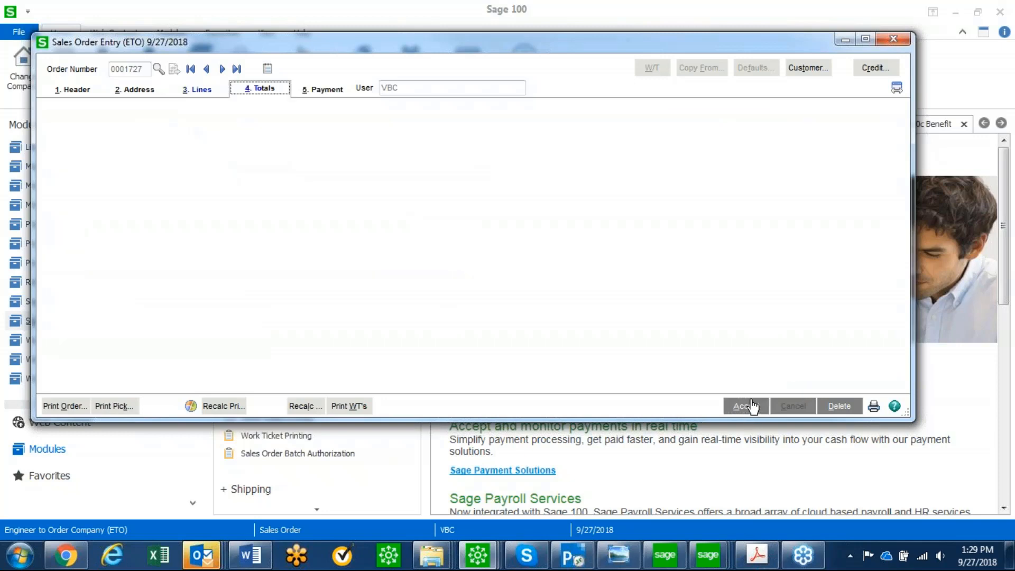
{"action": "left_click", "coordinate": [747, 491]}
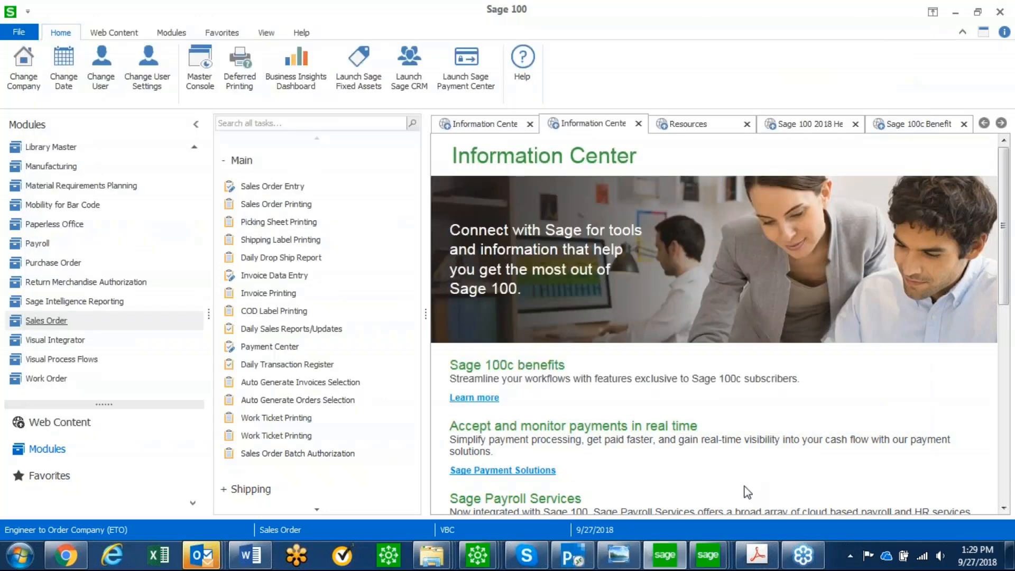
Switch to the Scheduling Control Hub and examine the material exceptions for the Install/config operating system block on Wednesday, June 16
{"action": "left_click", "coordinate": [713, 558]}
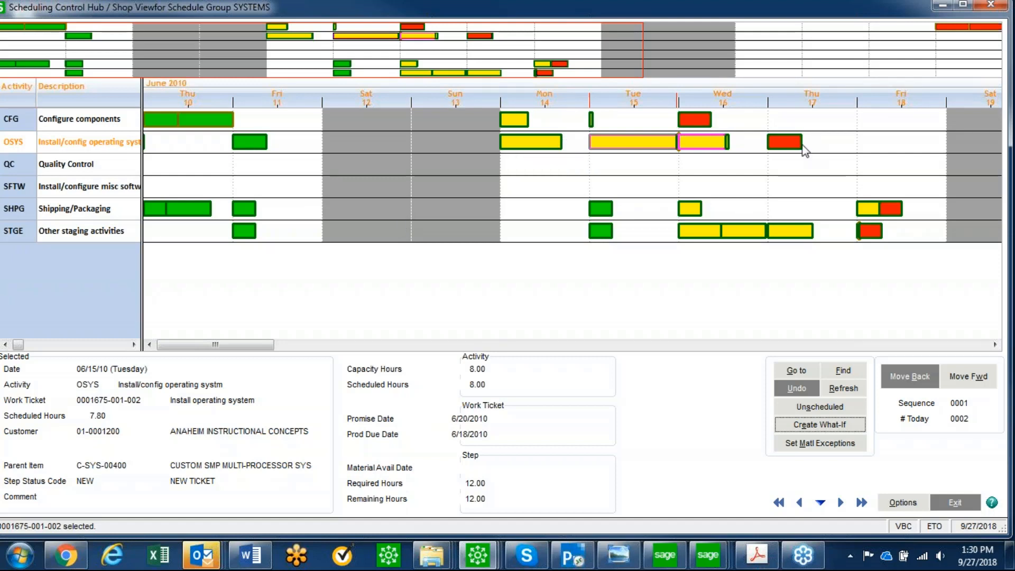
{"action": "right_click", "coordinate": [697, 141]}
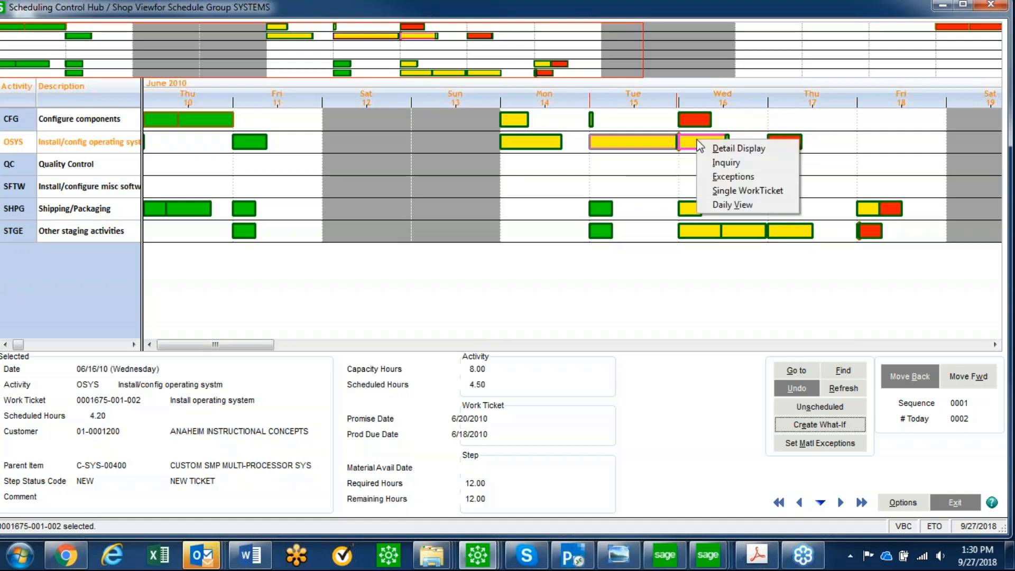
{"action": "left_click", "coordinate": [733, 177]}
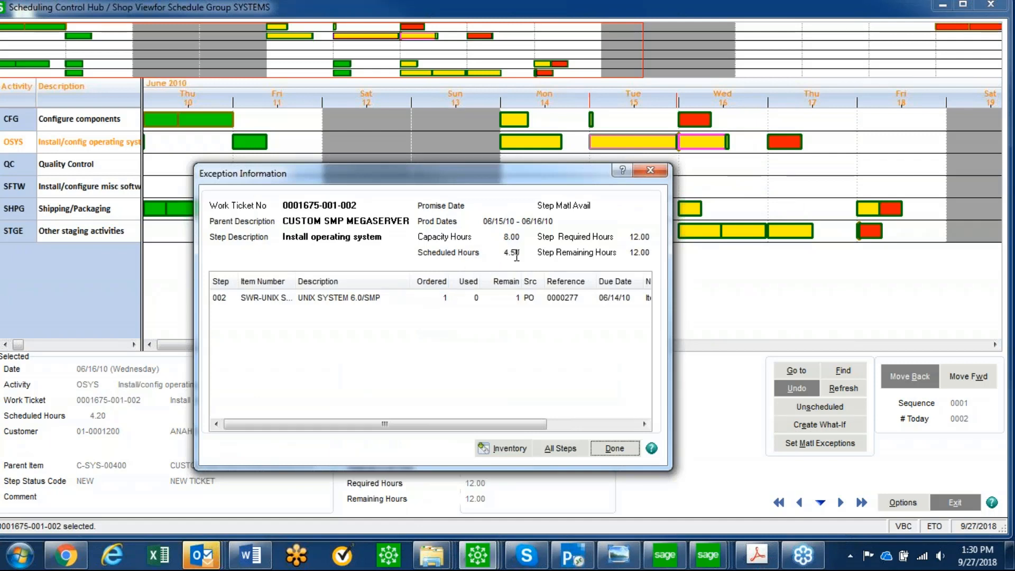
{"action": "left_click", "coordinate": [508, 299]}
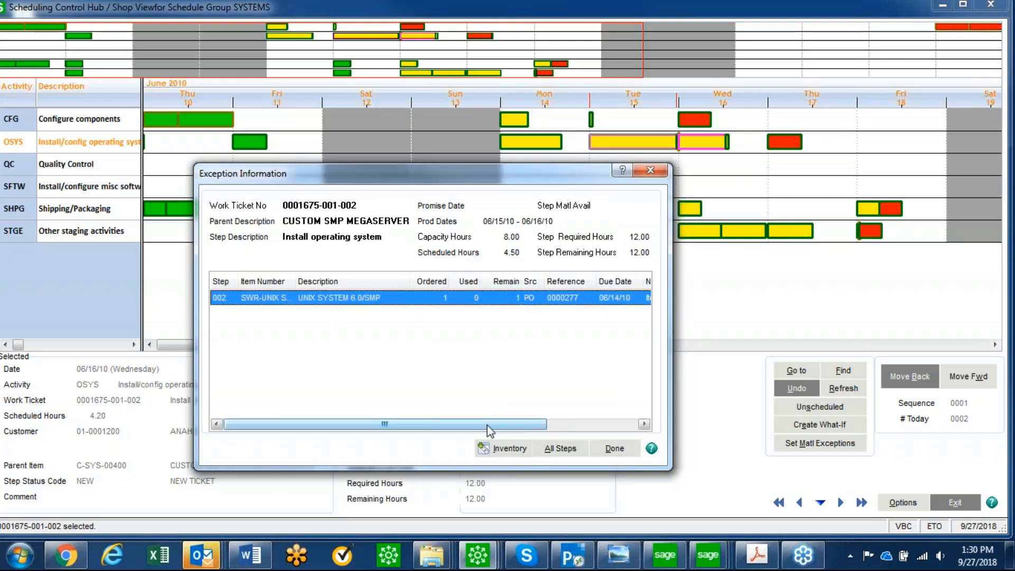
{"action": "left_click_drag", "start_coordinate": [487, 425], "coordinate": [578, 425]}
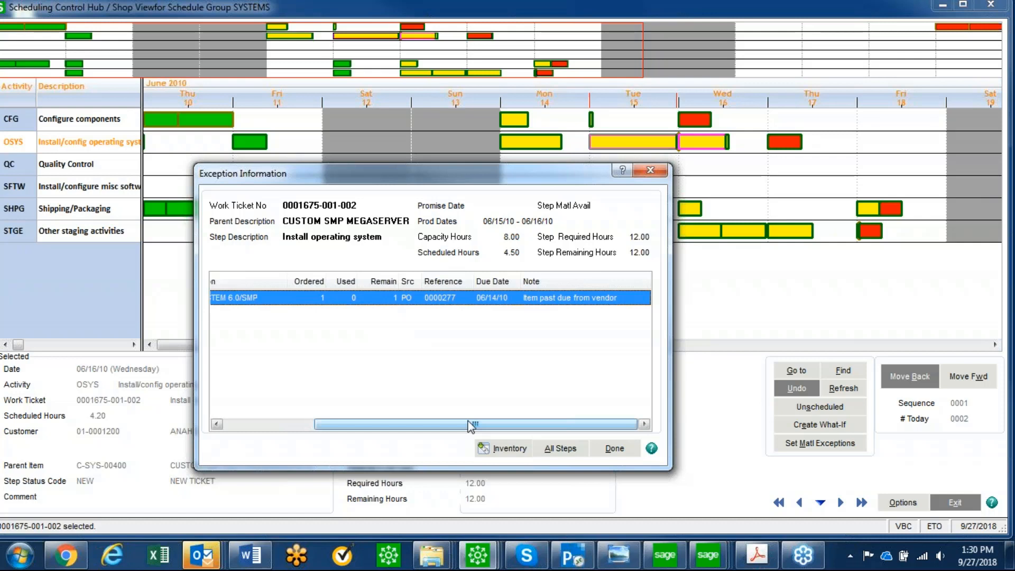
Inspect the inventory drilldown for item SWR-UNIX SMP, and close it and the exception information
{"action": "left_click", "coordinate": [509, 449]}
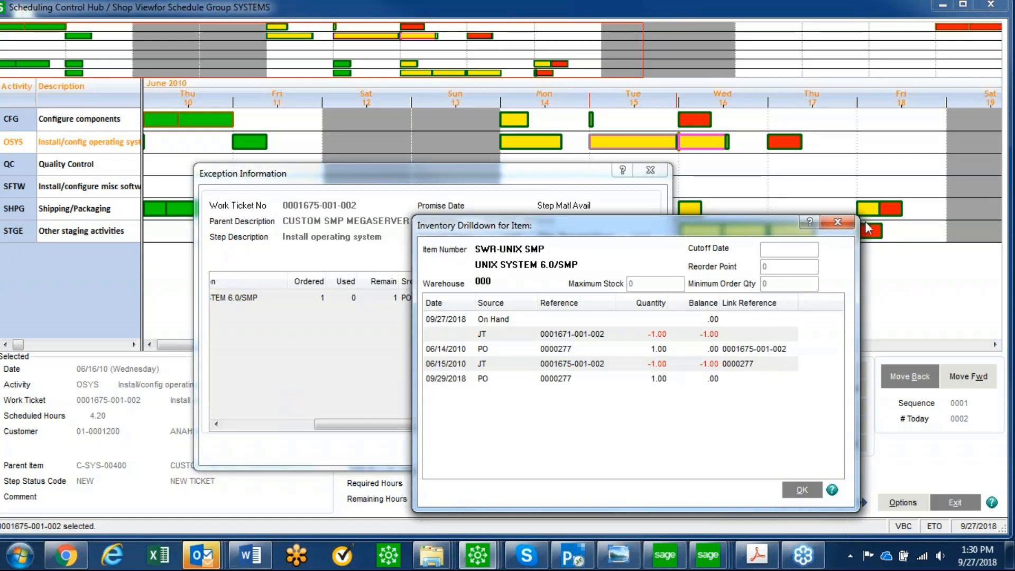
{"action": "left_click", "coordinate": [837, 222]}
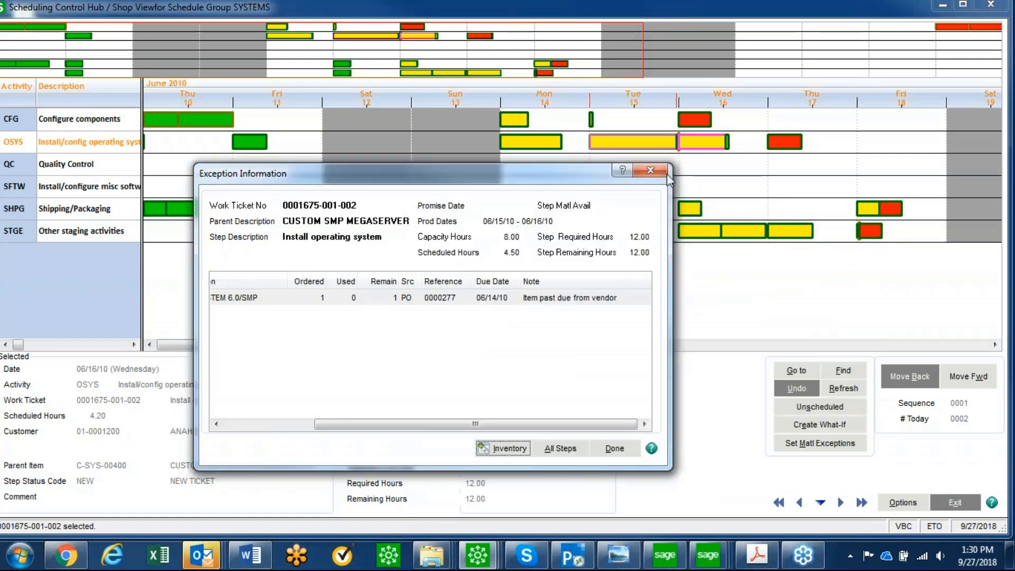
{"action": "left_click", "coordinate": [650, 169]}
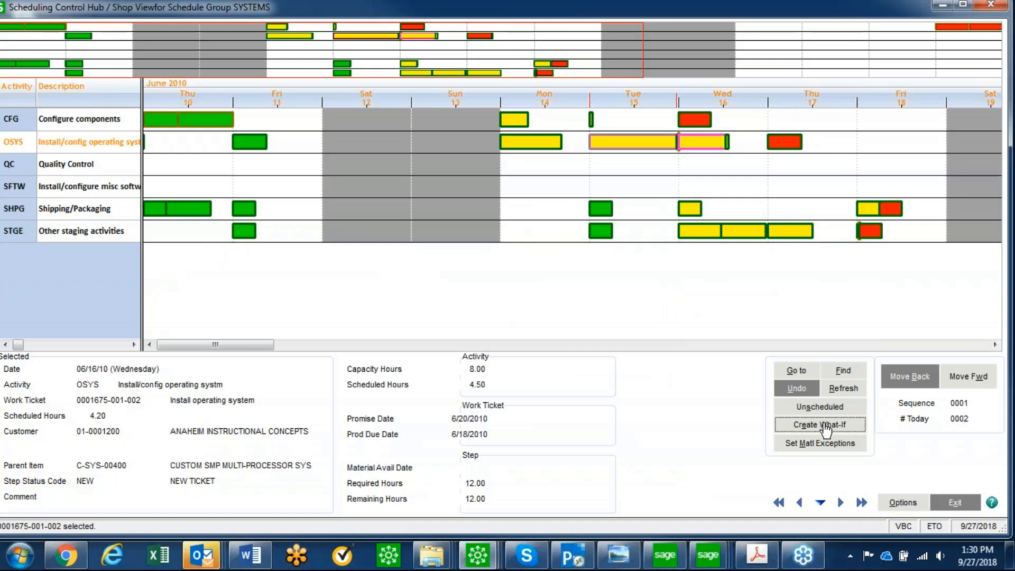
Try a what-if schedule moving Wednesday the 16th's Shipping/Packaging block to Tuesday the 15th under Install/configure misc software, and discard it
{"action": "left_click", "coordinate": [825, 431]}
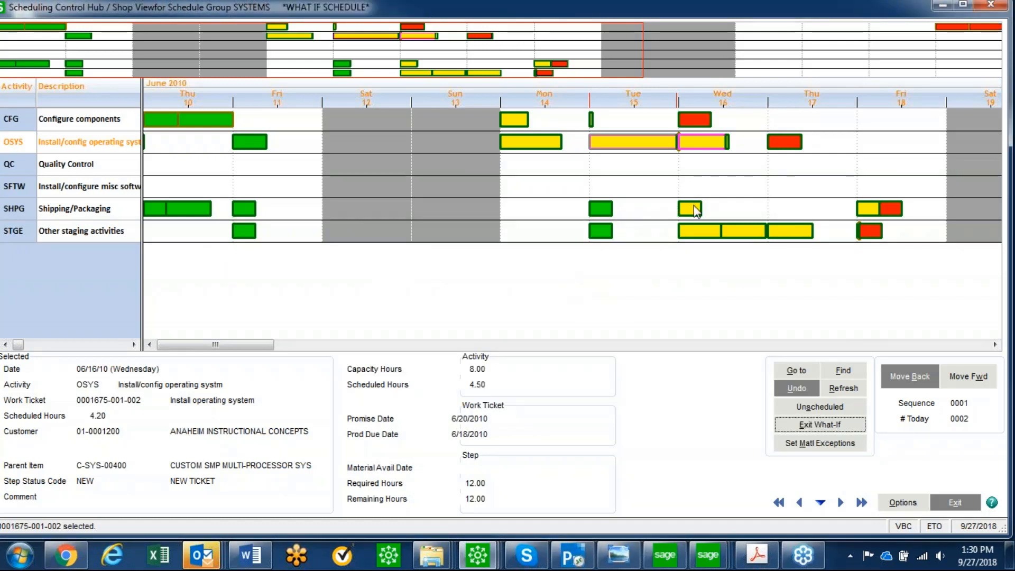
{"action": "left_click_drag", "start_coordinate": [692, 209], "coordinate": [615, 186]}
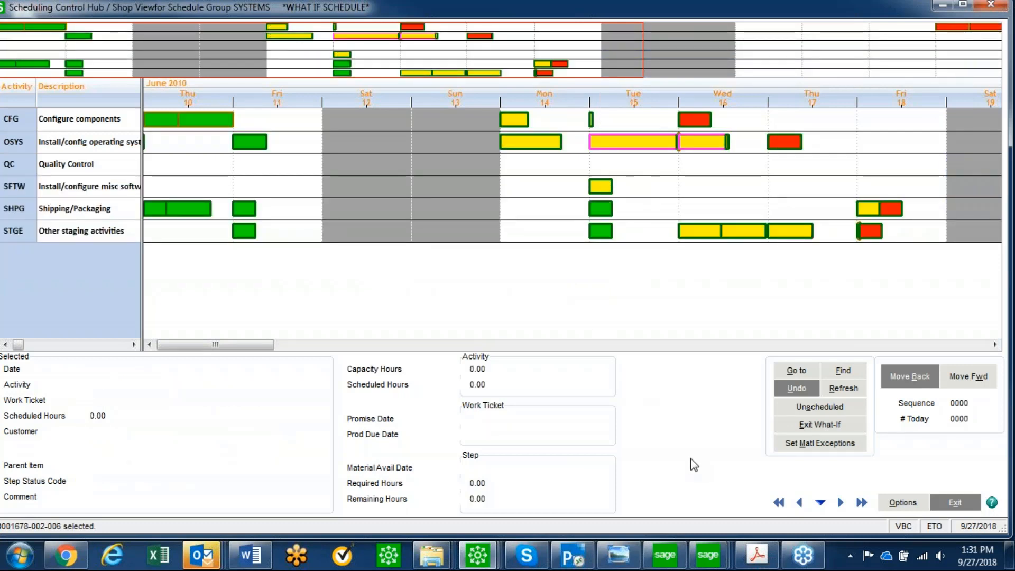
{"action": "left_click", "coordinate": [820, 426]}
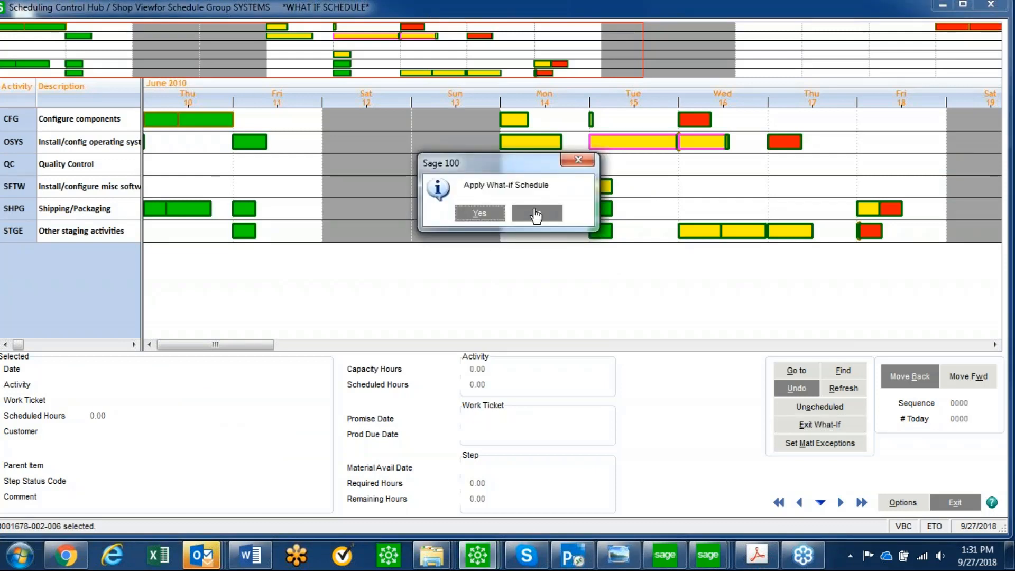
{"action": "left_click", "coordinate": [536, 213]}
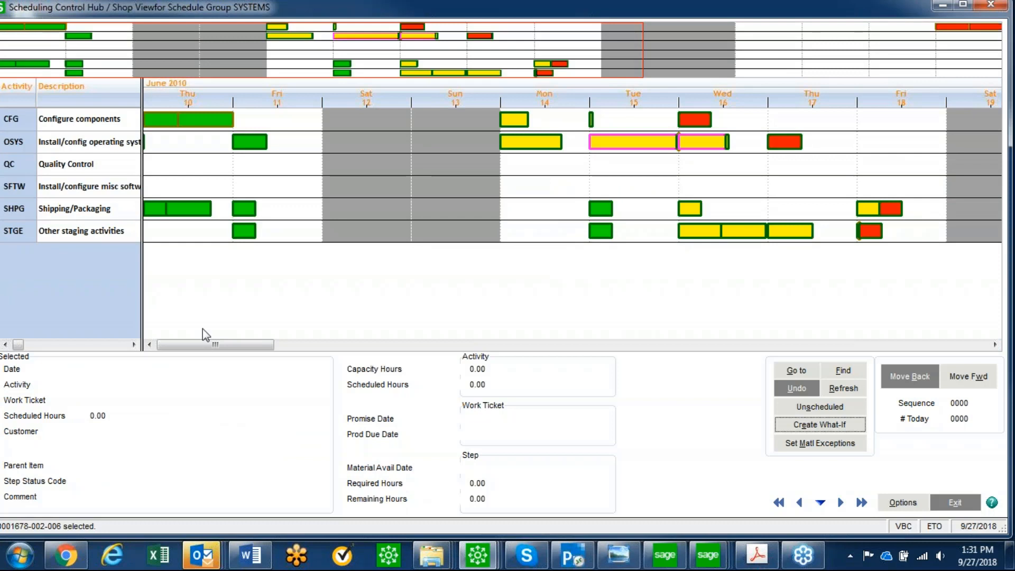
{"action": "key", "text": "alt+Tab"}
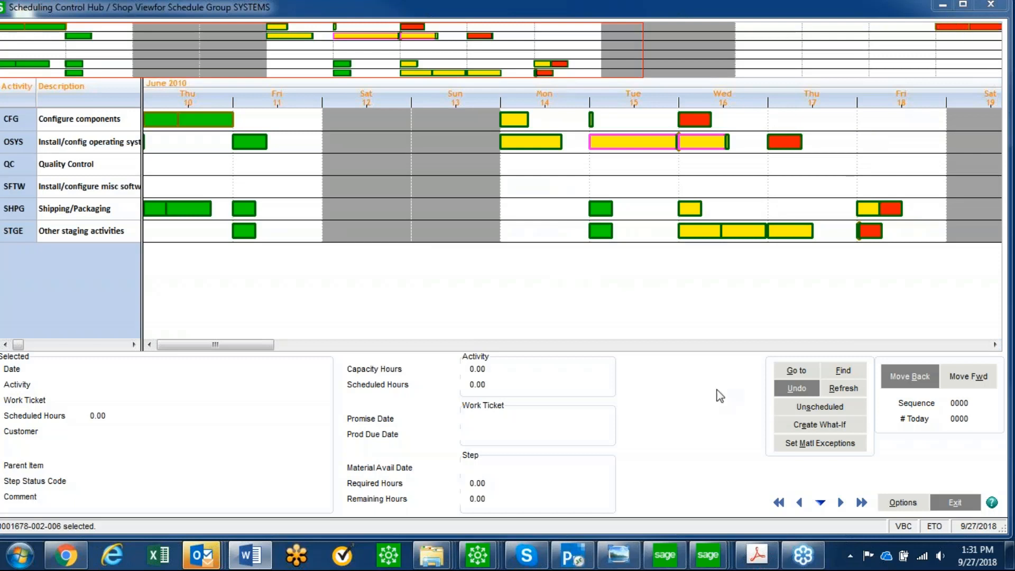
{"action": "left_click", "coordinate": [609, 552]}
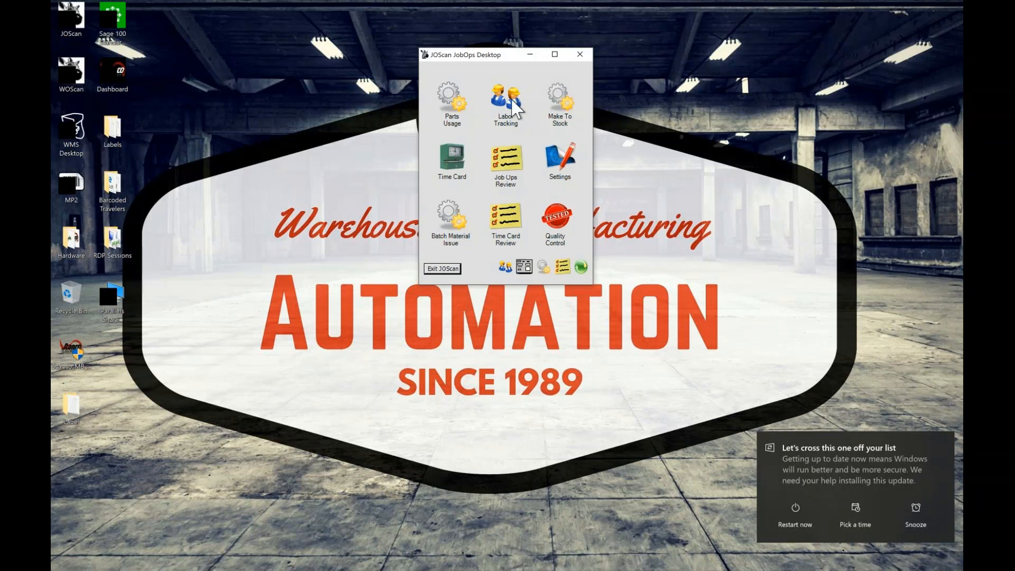
{"action": "left_click", "coordinate": [422, 453]}
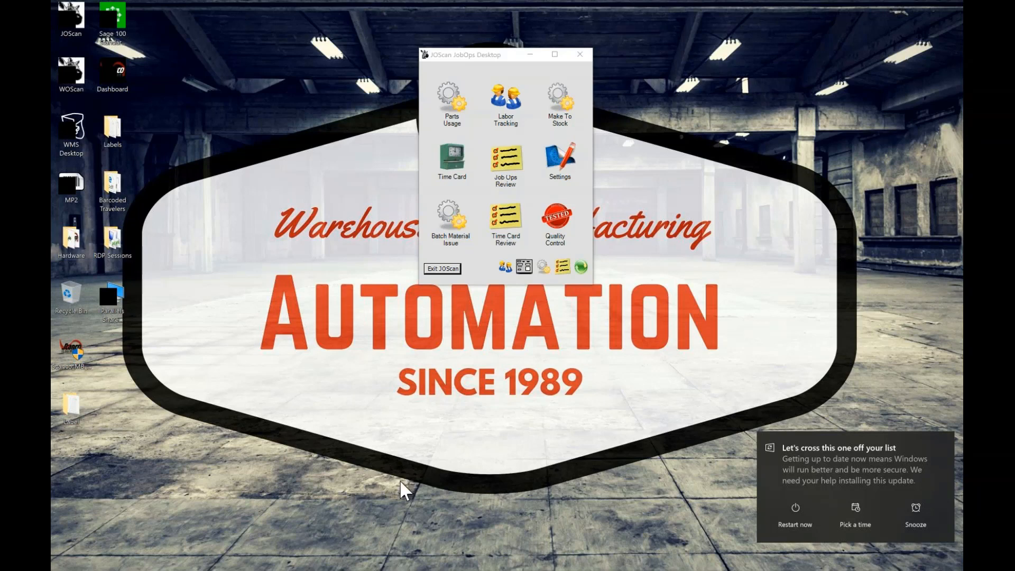
View the SP-850 and QuestTablet device pictures from the Hardware folder, and close the viewer and folder
{"action": "double_click", "coordinate": [70, 242]}
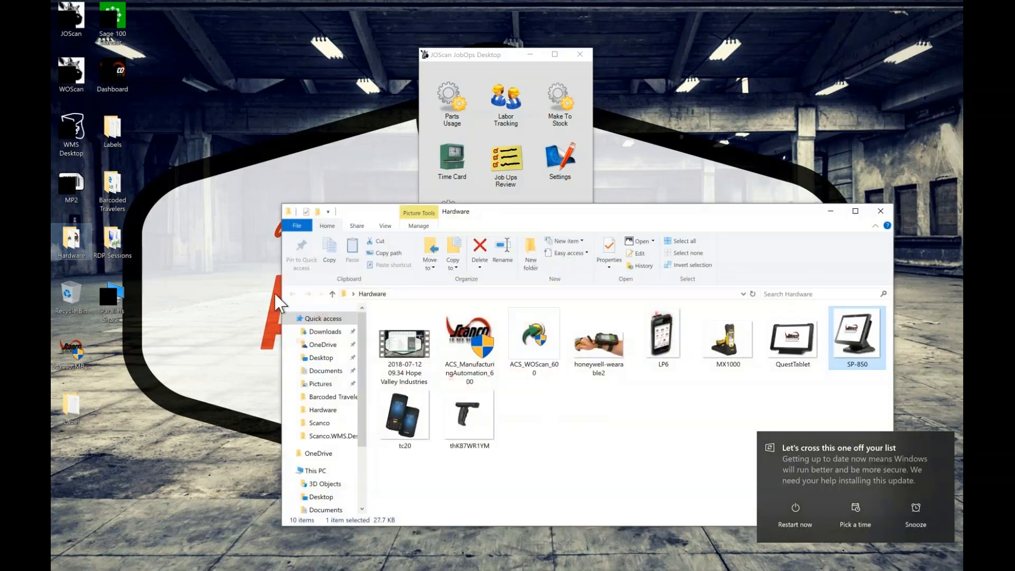
{"action": "double_click", "coordinate": [857, 336]}
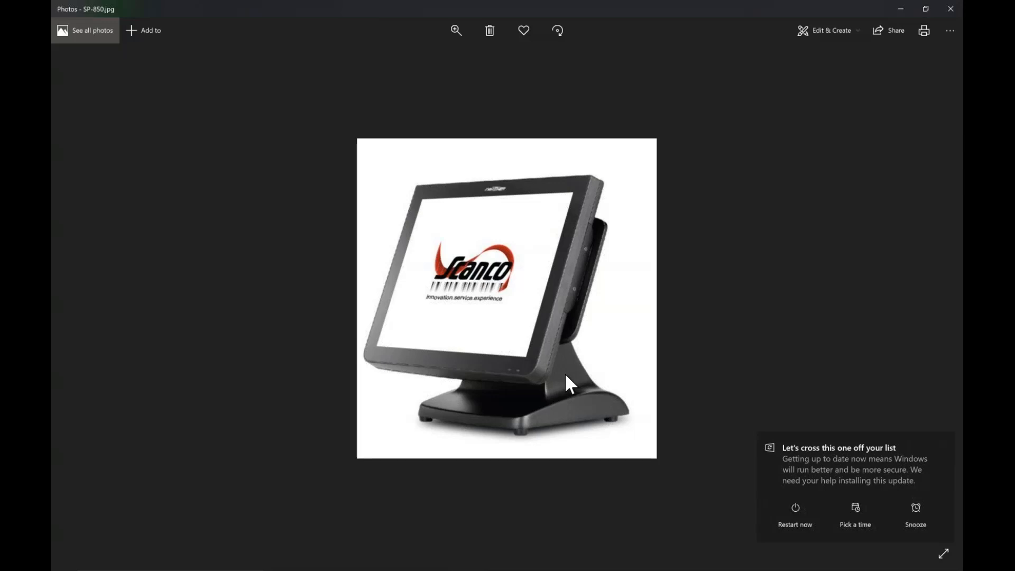
{"action": "key", "text": "Right"}
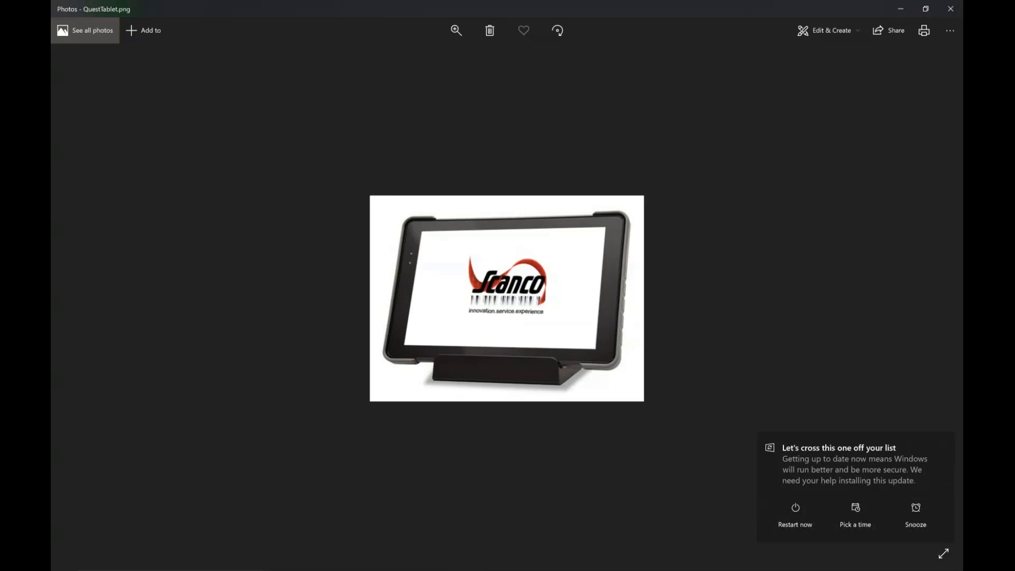
{"action": "left_click", "coordinate": [950, 9]}
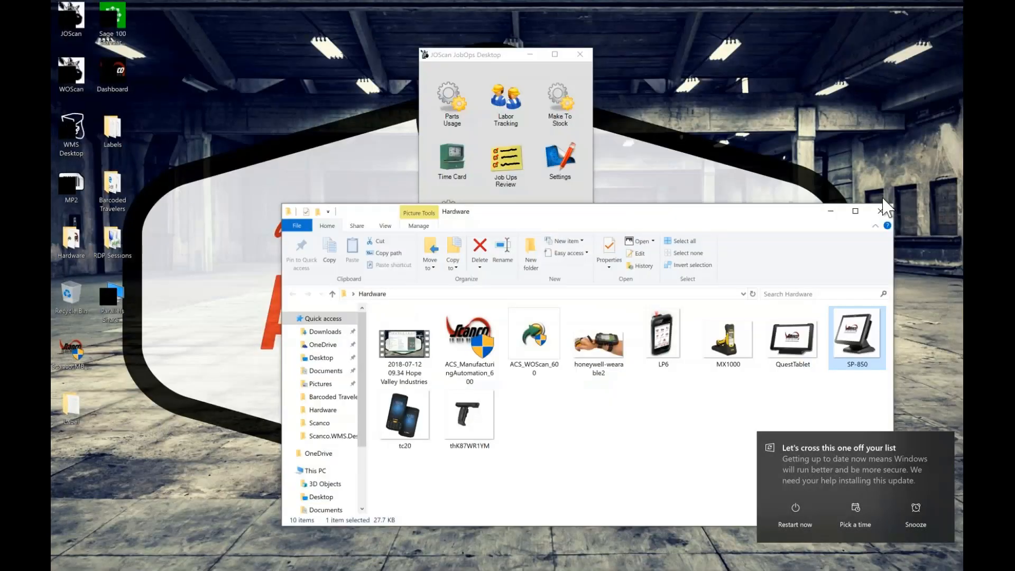
{"action": "left_click", "coordinate": [880, 212]}
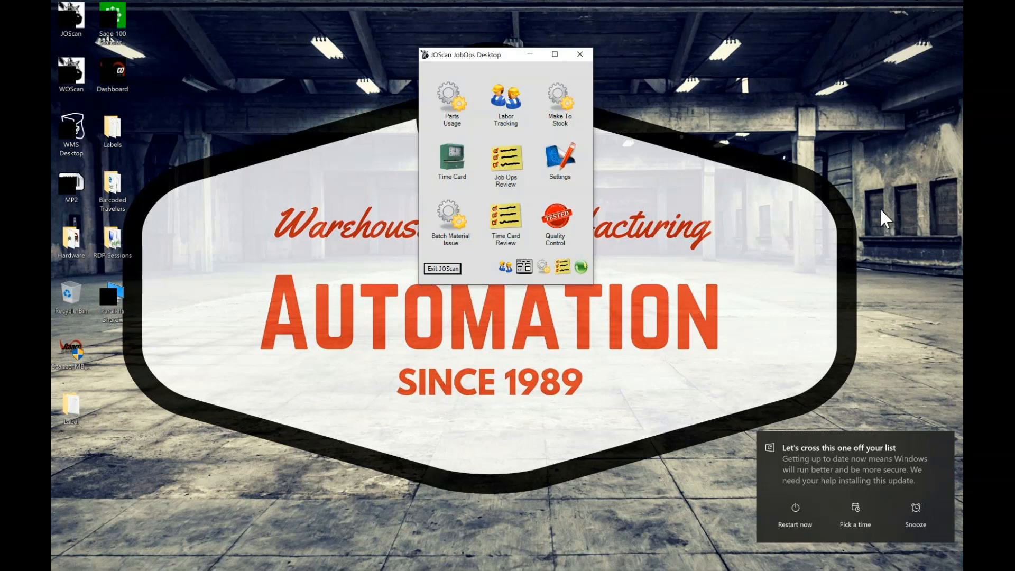
Review the barcoded work ticket traveler in WT Barcoded.pdf and close it
{"action": "mouse_move", "coordinate": [529, 569]}
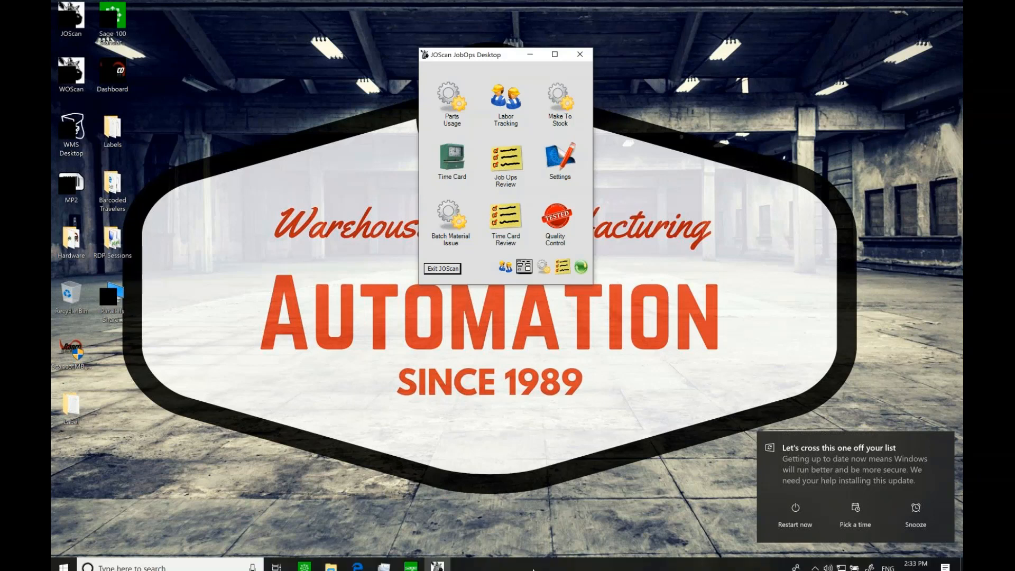
{"action": "mouse_move", "coordinate": [448, 563]}
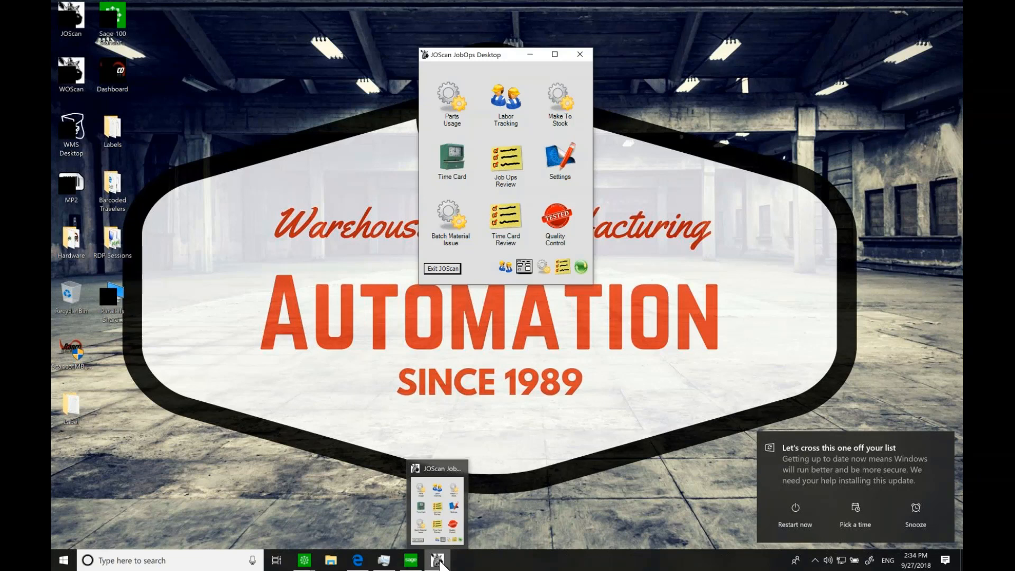
{"action": "left_click", "coordinate": [359, 563]}
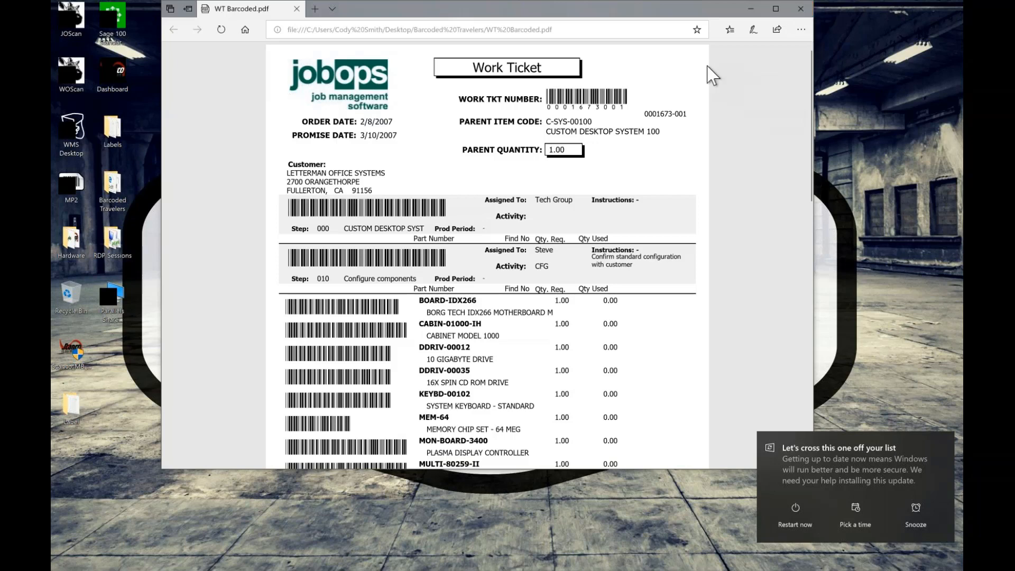
{"action": "left_click", "coordinate": [800, 13]}
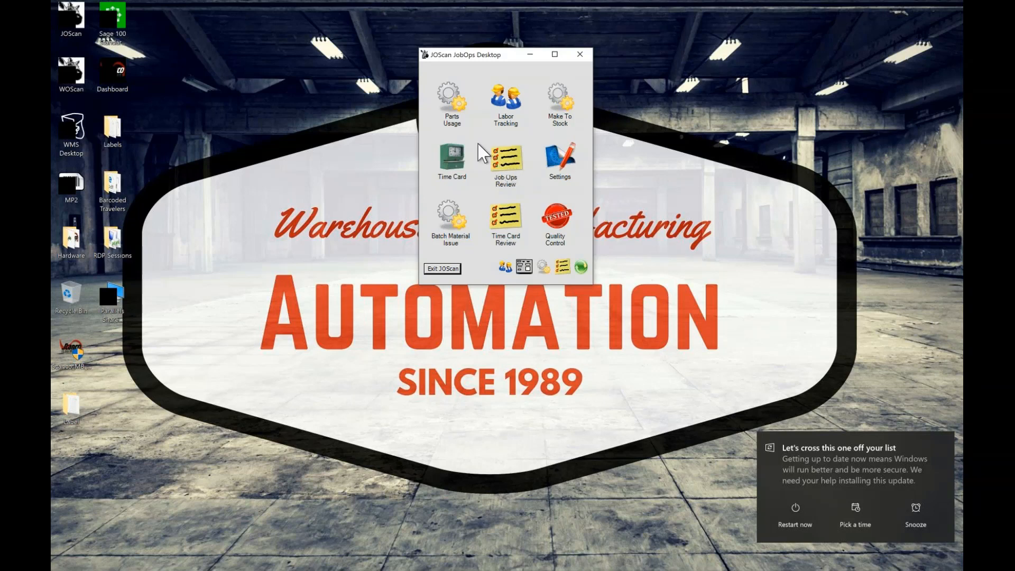
Open Parts Usage in JOScan JobOps Desktop and sign in with the employee number
{"action": "left_click", "coordinate": [450, 101]}
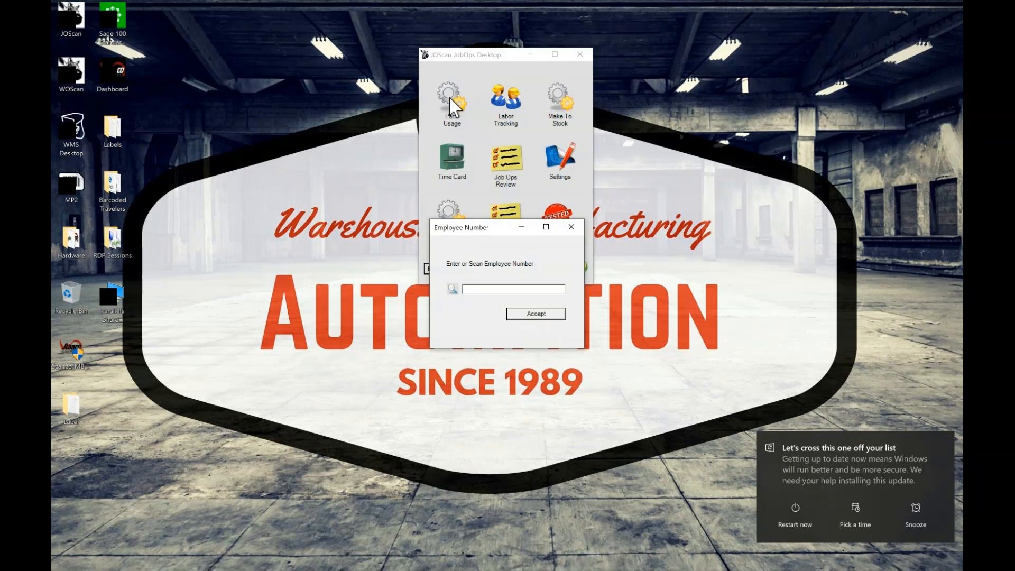
{"action": "type", "text": "010000100"}
{"action": "key", "text": "Return"}
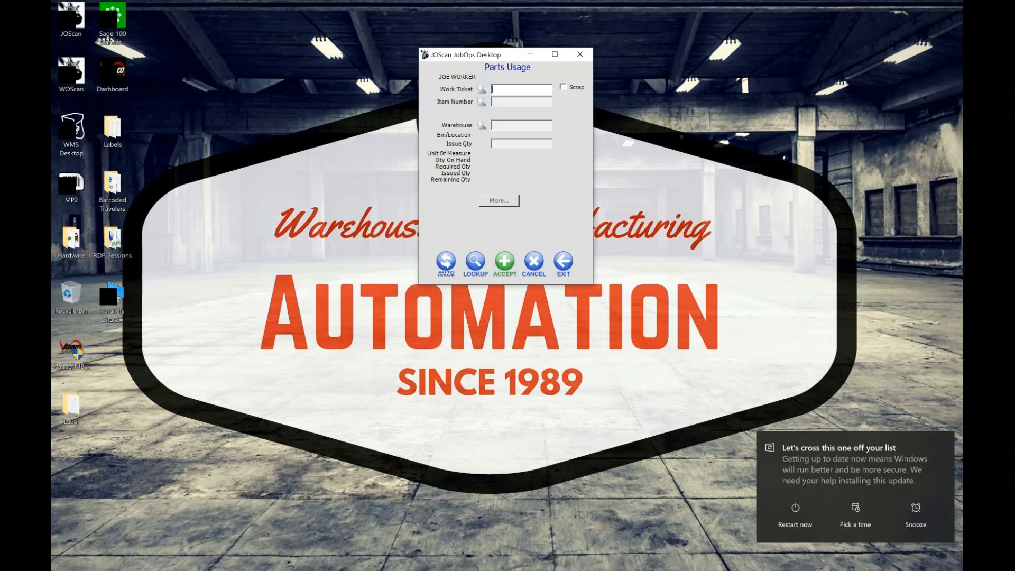
{"action": "type", "text": "0001678-001-001"}
{"action": "key", "text": "Return"}
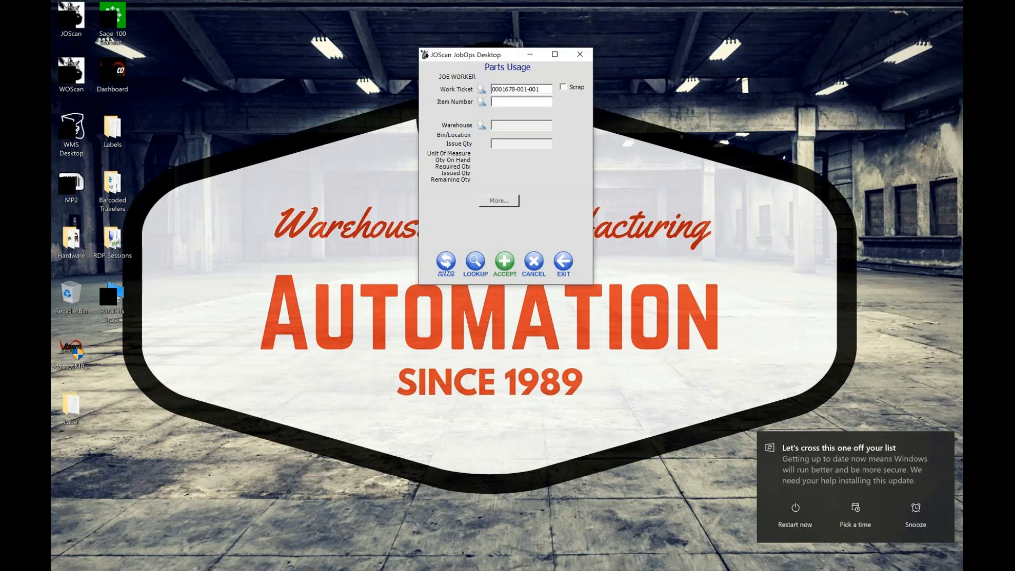
{"action": "type", "text": "BOARD-IDX266"}
{"action": "key", "text": "Return"}
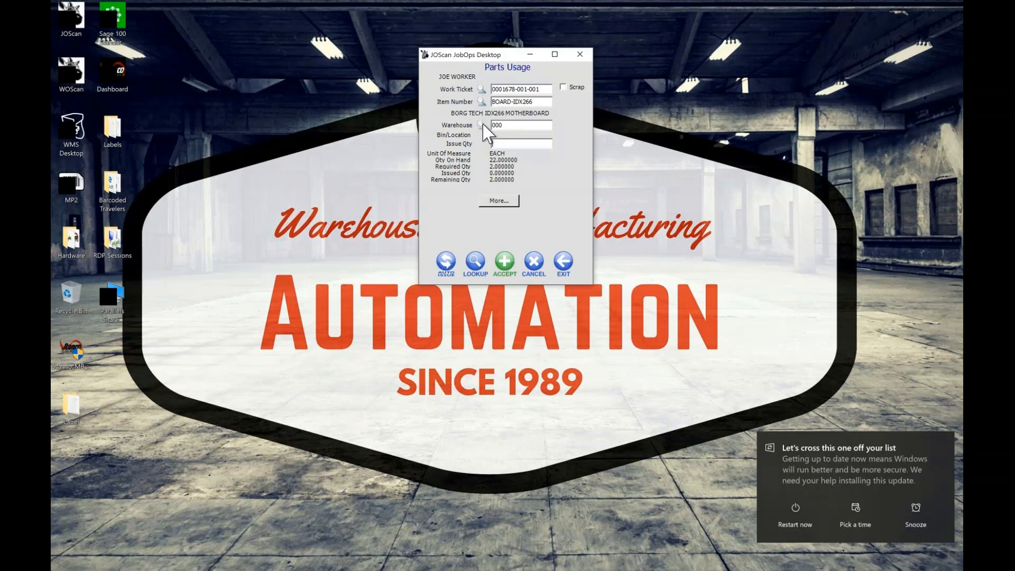
Select warehouse 000 from the warehouse lookup and issue a quantity of 2 for BOARD-IDX266 to the work ticket
{"action": "left_click", "coordinate": [481, 125]}
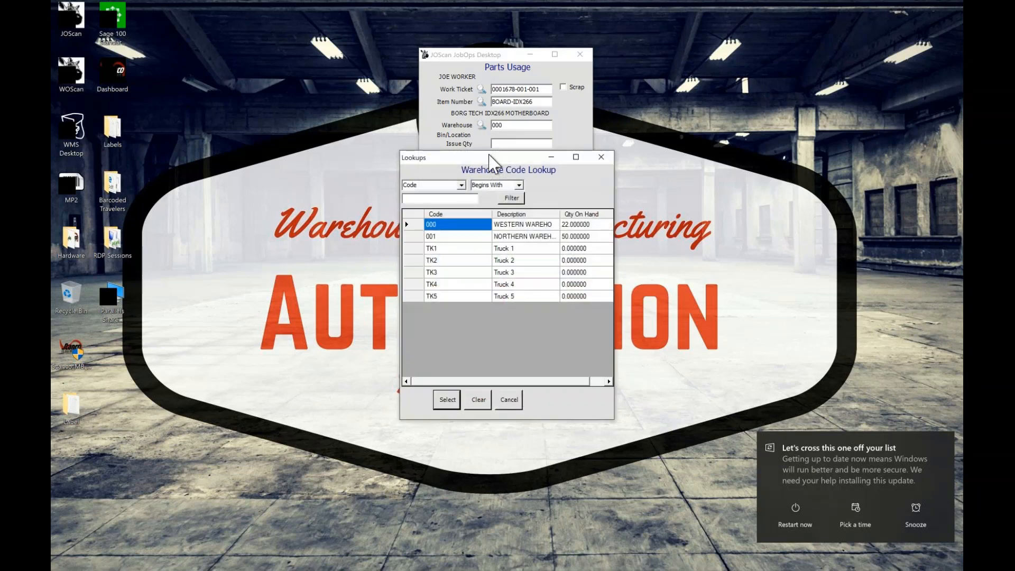
{"action": "left_click_drag", "start_coordinate": [489, 155], "coordinate": [264, 58]}
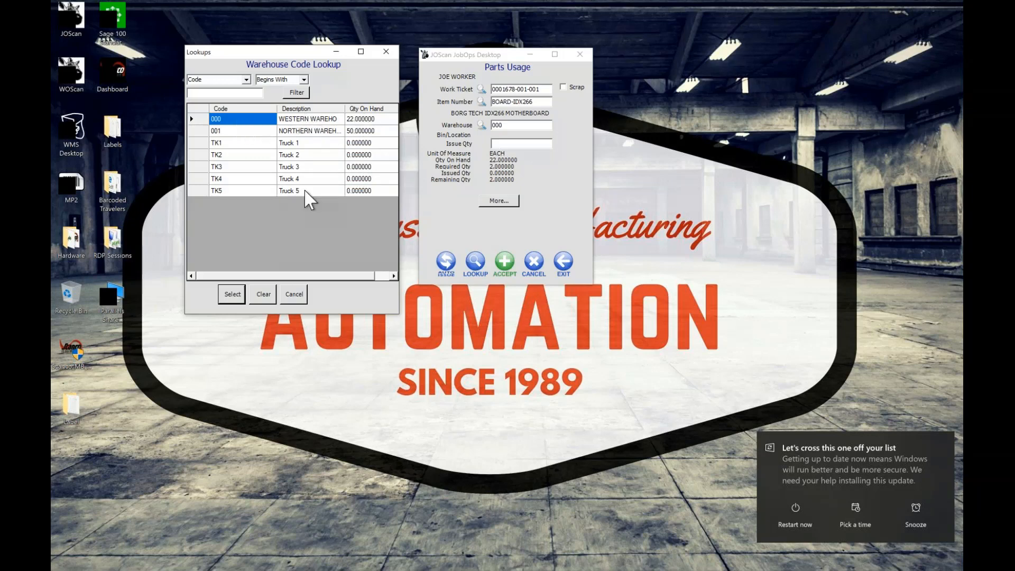
{"action": "left_click", "coordinate": [233, 294]}
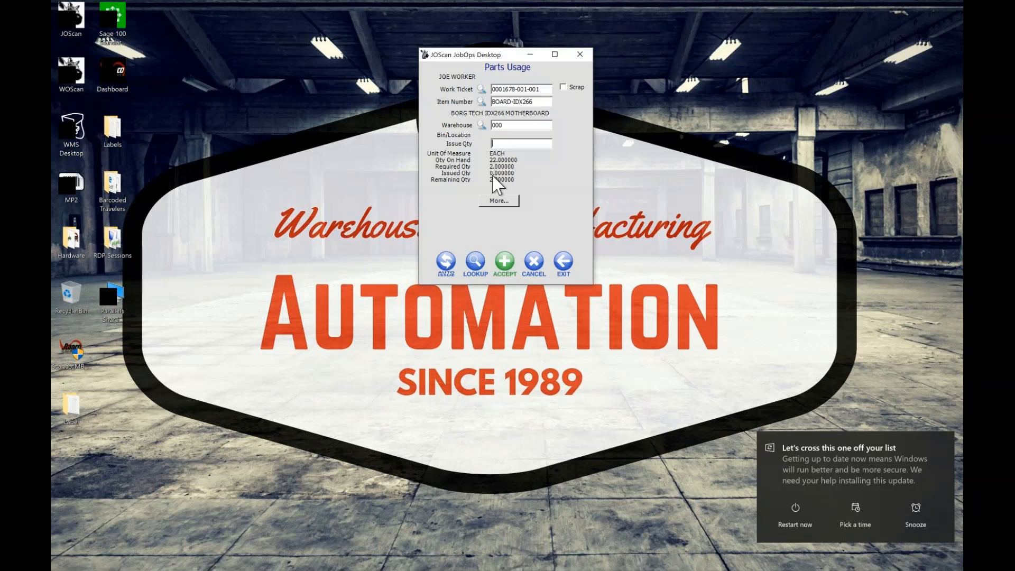
{"action": "type", "text": "2"}
{"action": "left_click", "coordinate": [505, 262]}
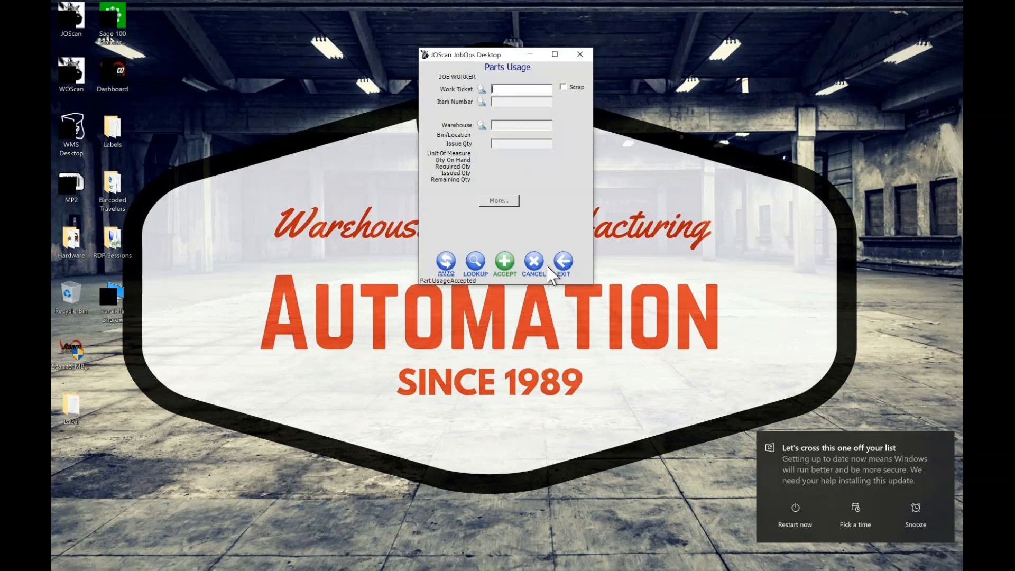
{"action": "type", "text": "C-0000001"}
{"action": "key", "text": "Return"}
{"action": "type", "text": "0001678-001-001"}
{"action": "key", "text": "Return"}
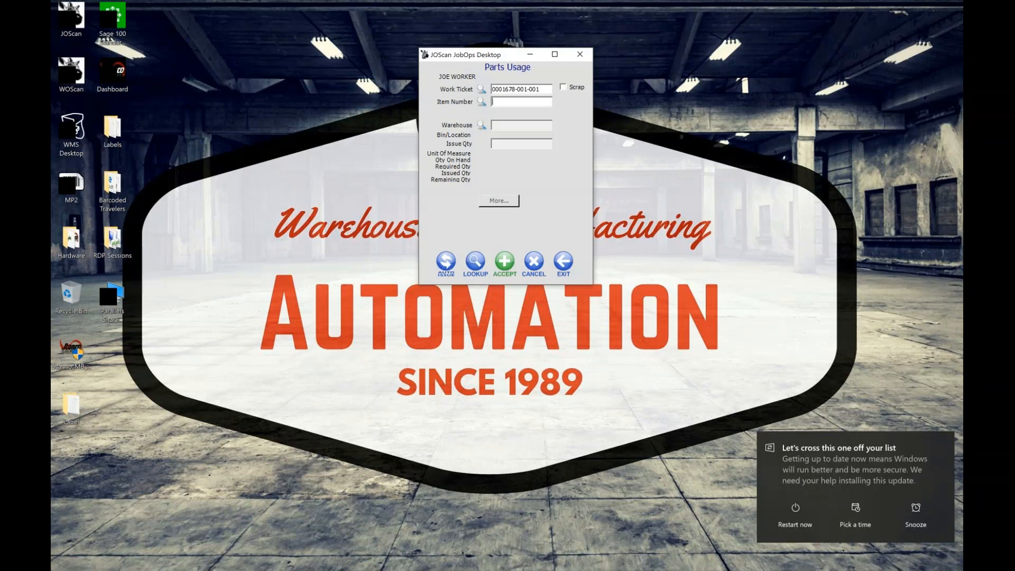
{"action": "type", "text": "BOARD-IDX266"}
{"action": "key", "text": "Return"}
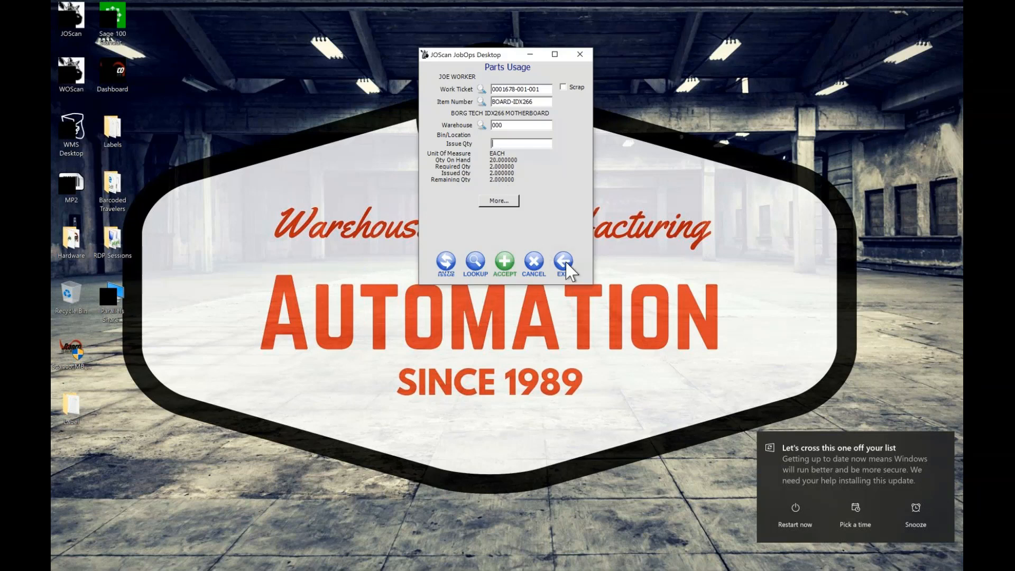
{"action": "left_click", "coordinate": [568, 270]}
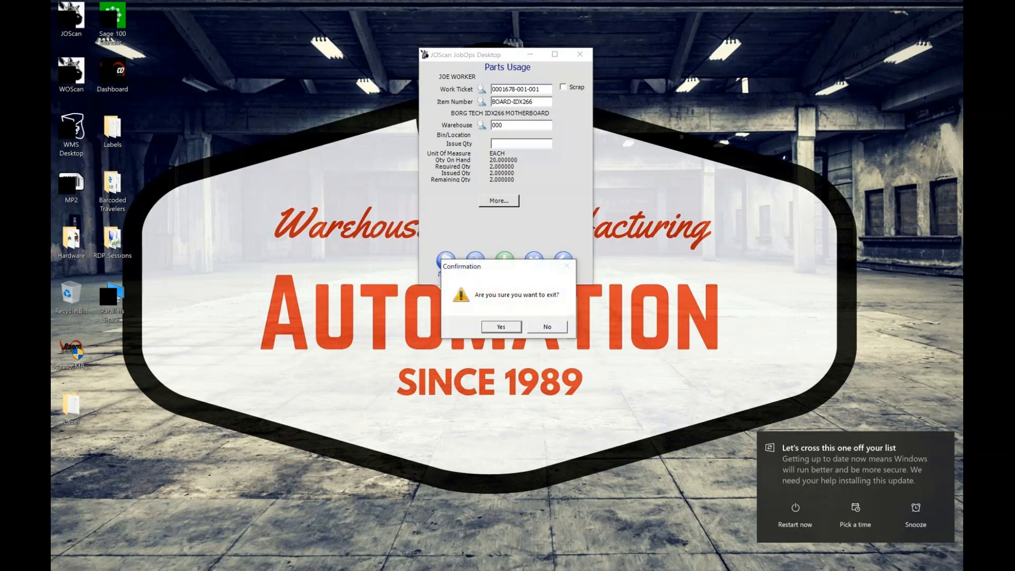
{"action": "left_click", "coordinate": [552, 323]}
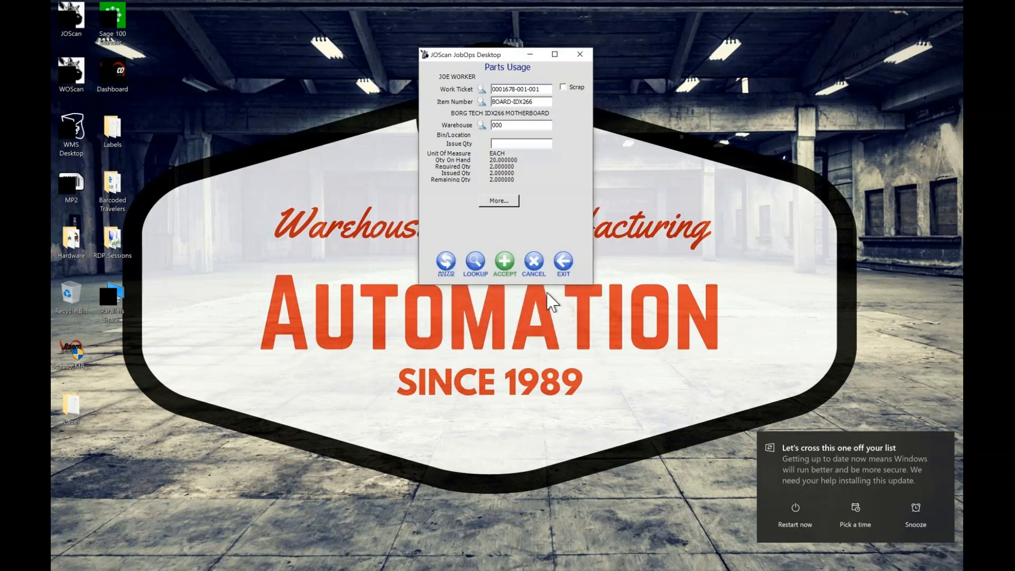
{"action": "left_click", "coordinate": [534, 264]}
{"action": "left_click", "coordinate": [506, 328]}
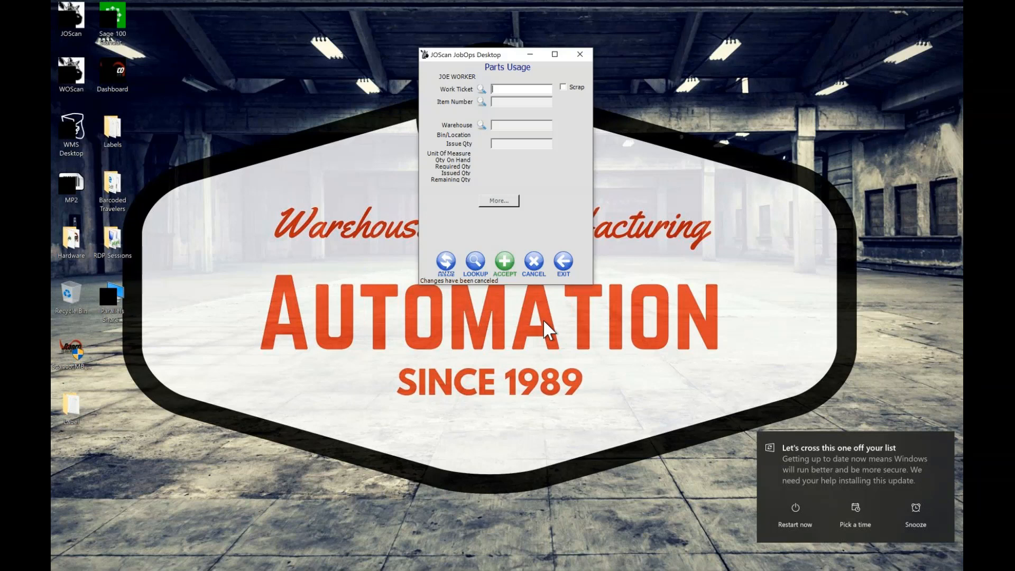
{"action": "type", "text": "0001678-001-001"}
{"action": "key", "text": "Return"}
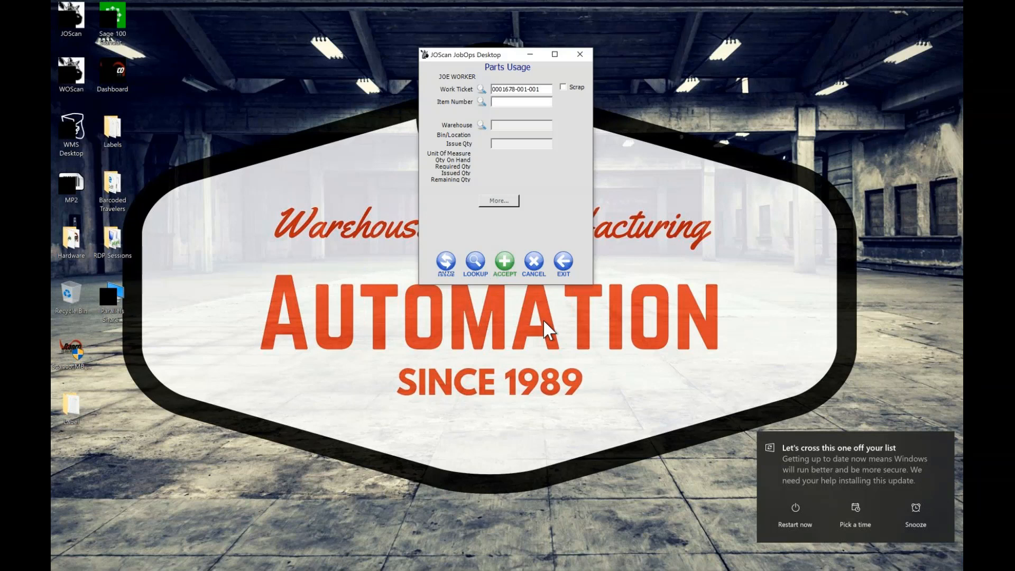
{"action": "type", "text": "BOARD-IDX266"}
{"action": "key", "text": "Return"}
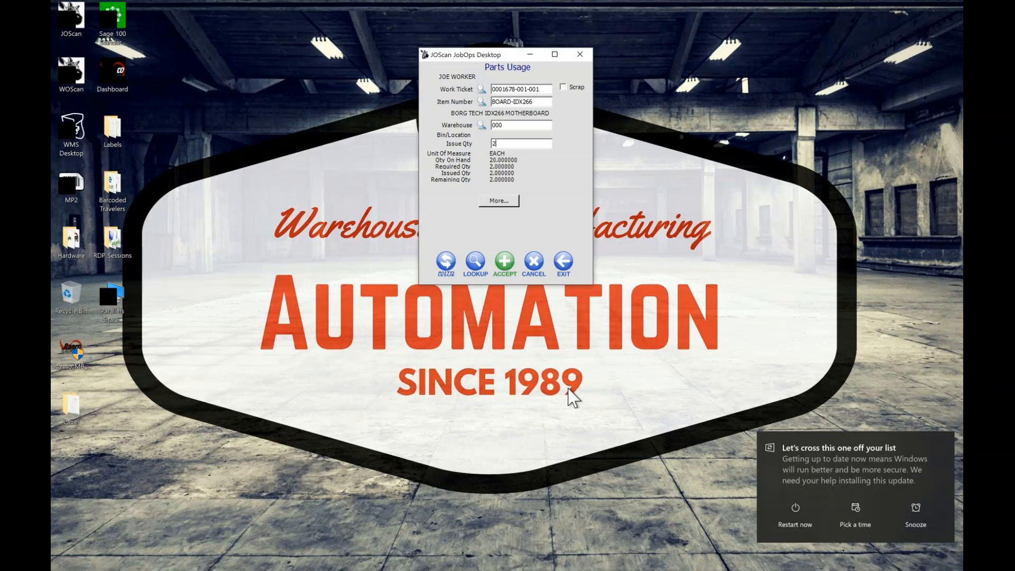
{"action": "key", "text": "BackSpace"}
{"action": "type", "text": "-2"}
{"action": "left_click", "coordinate": [505, 264]}
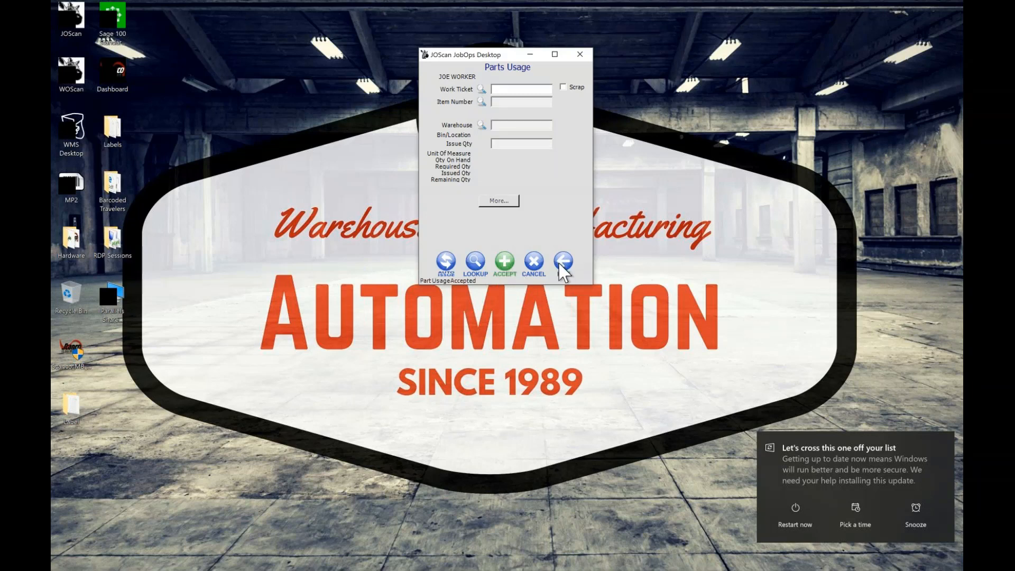
{"action": "type", "text": "200000"}
{"action": "key", "text": "Return"}
{"action": "type", "text": "003402001000"}
{"action": "key", "text": "Return"}
{"action": "type", "text": "0001678-001-001"}
{"action": "key", "text": "Return"}
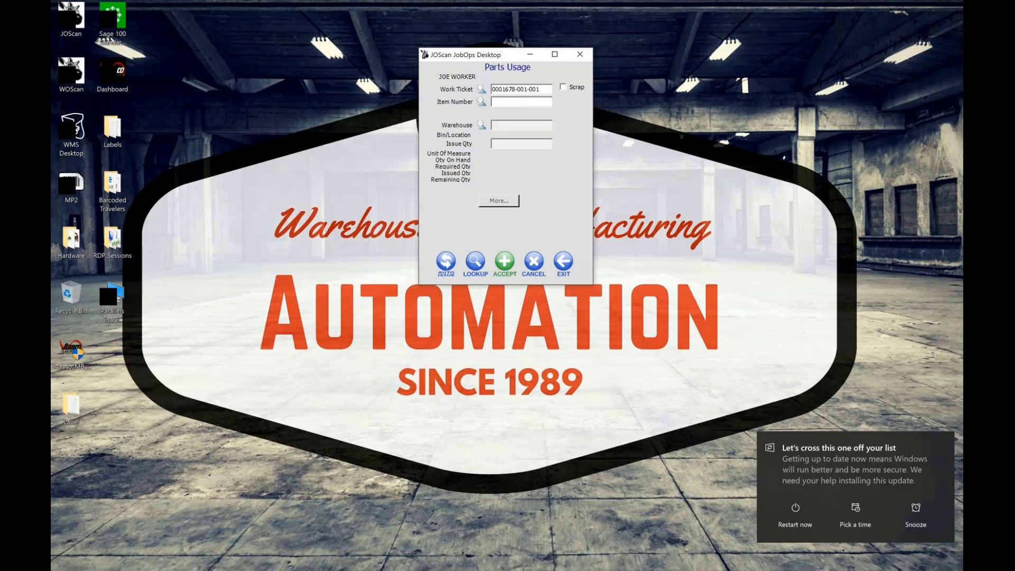
{"action": "type", "text": "BOARD-IDX266"}
{"action": "key", "text": "Return"}
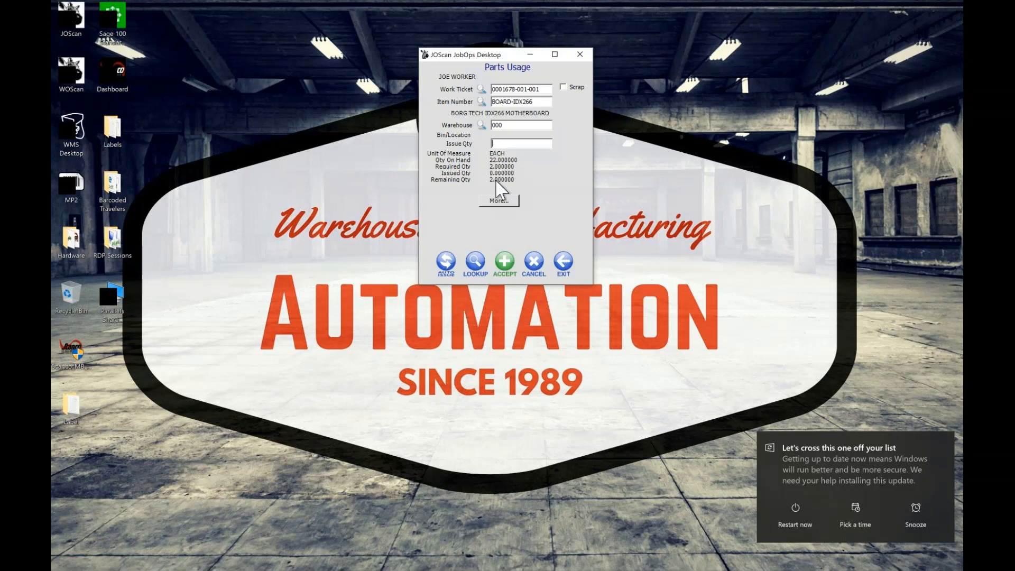
{"action": "left_click", "coordinate": [535, 269]}
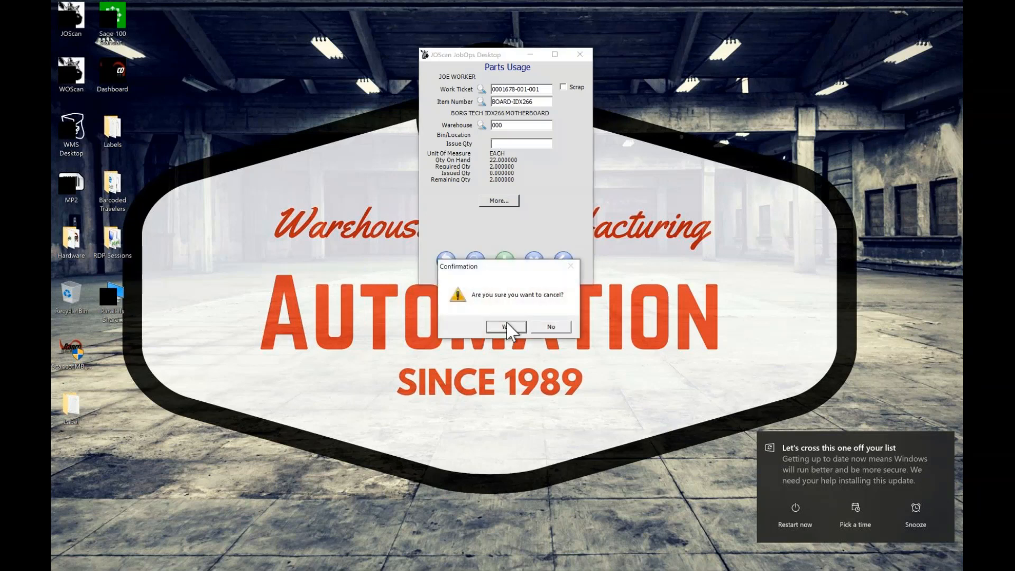
{"action": "left_click", "coordinate": [511, 328]}
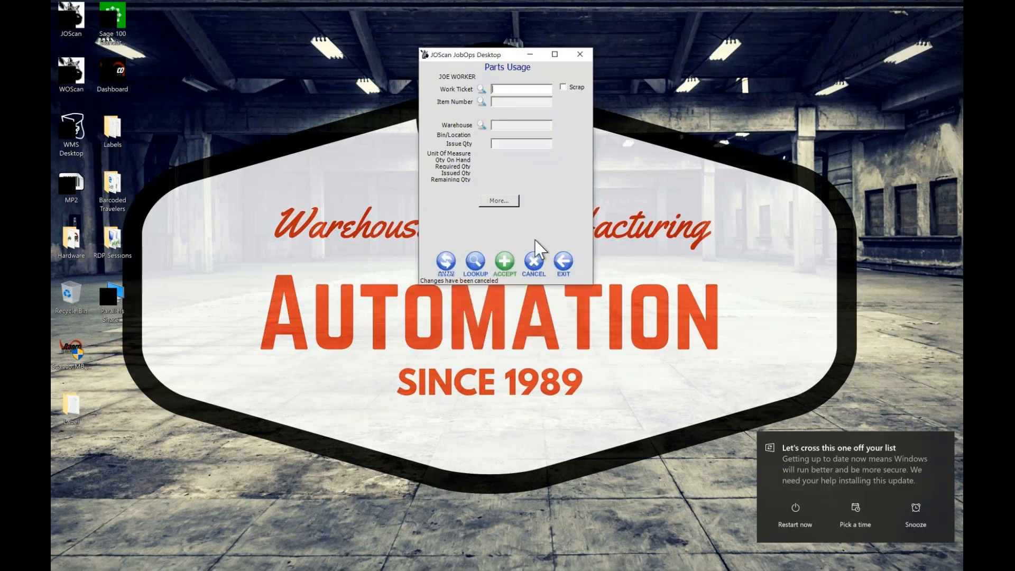
{"action": "type", "text": "0001678-001-001"}
{"action": "key", "text": "Return"}
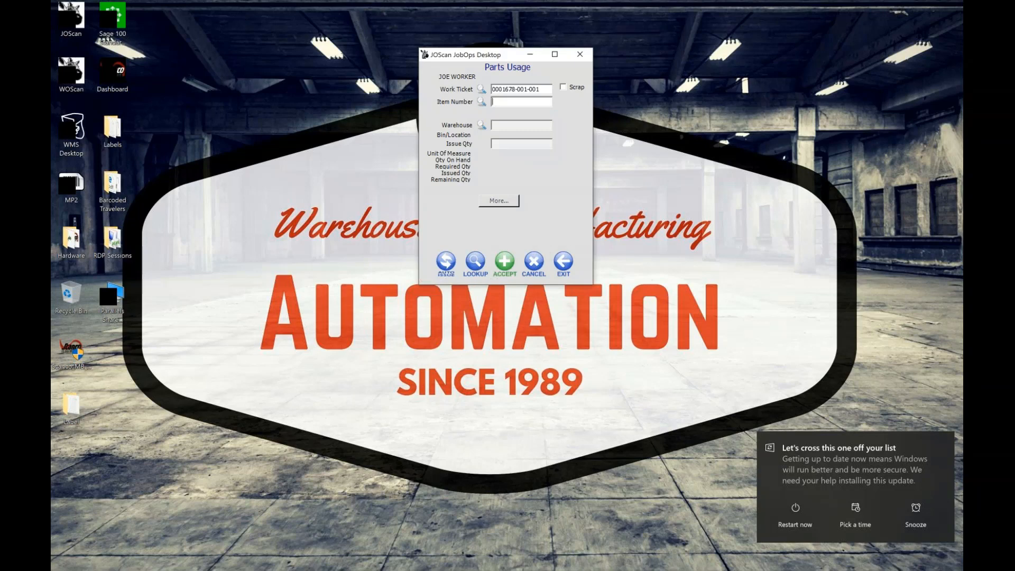
{"action": "type", "text": "MEM-64"}
{"action": "key", "text": "Return"}
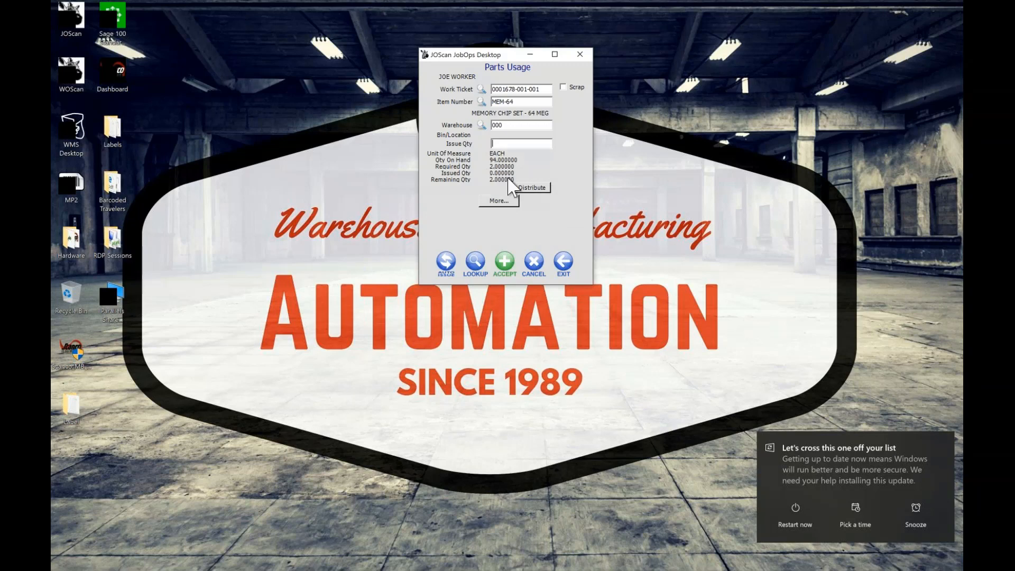
{"action": "type", "text": "2"}
Distribute the MEM-64 issue quantity from lot 6223, accept the parts usage and exit the form
{"action": "left_click", "coordinate": [534, 189]}
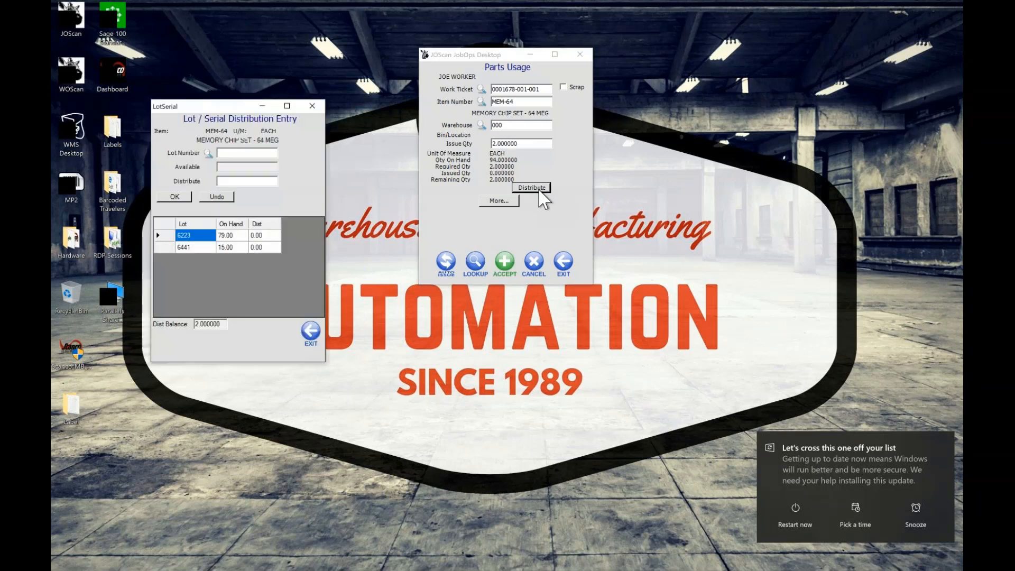
{"action": "left_click_drag", "start_coordinate": [233, 111], "coordinate": [259, 36]}
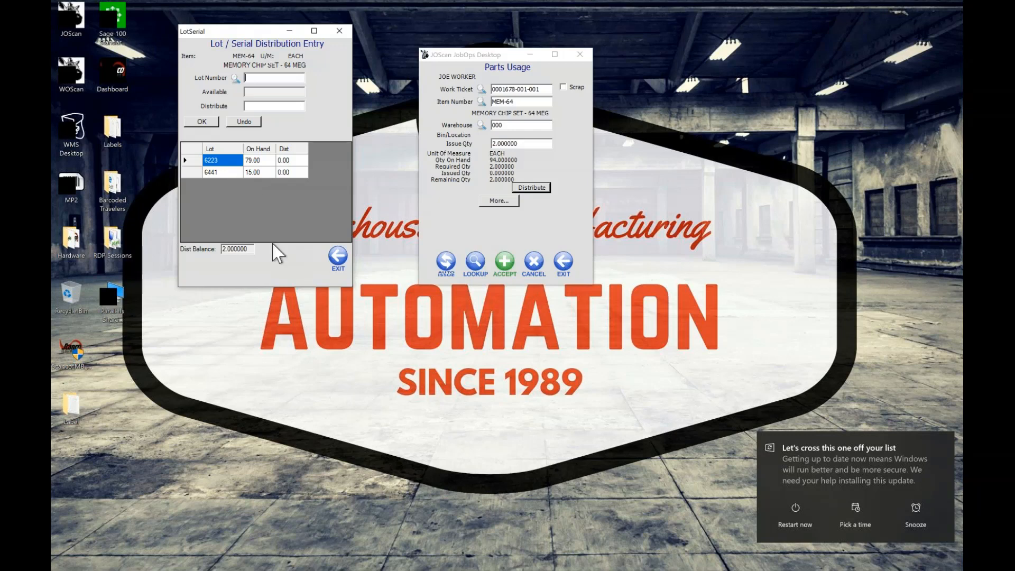
{"action": "double_click", "coordinate": [221, 164]}
{"action": "left_click", "coordinate": [208, 121]}
{"action": "left_click", "coordinate": [338, 259]}
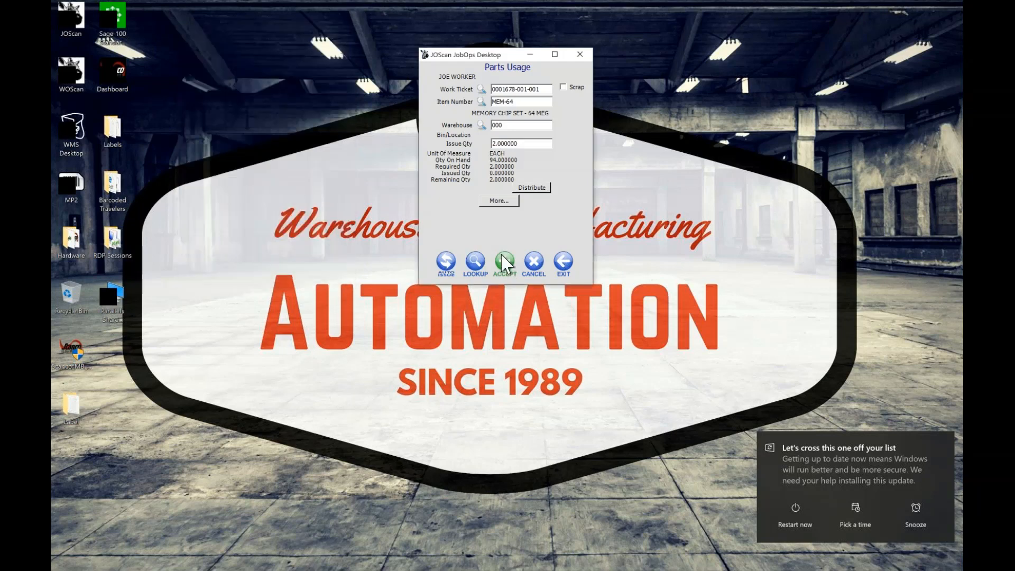
{"action": "left_click", "coordinate": [505, 262]}
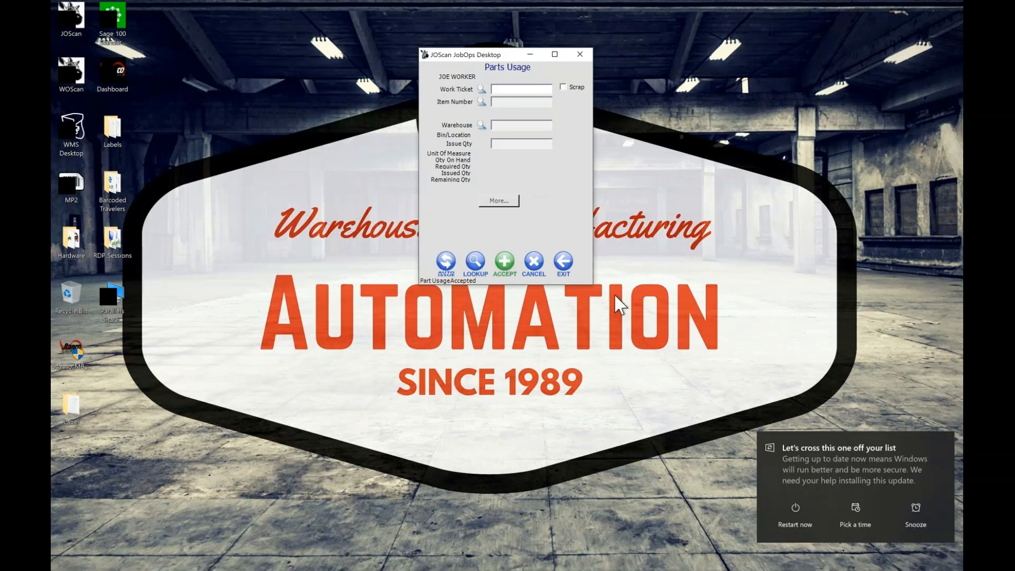
{"action": "left_click", "coordinate": [563, 264]}
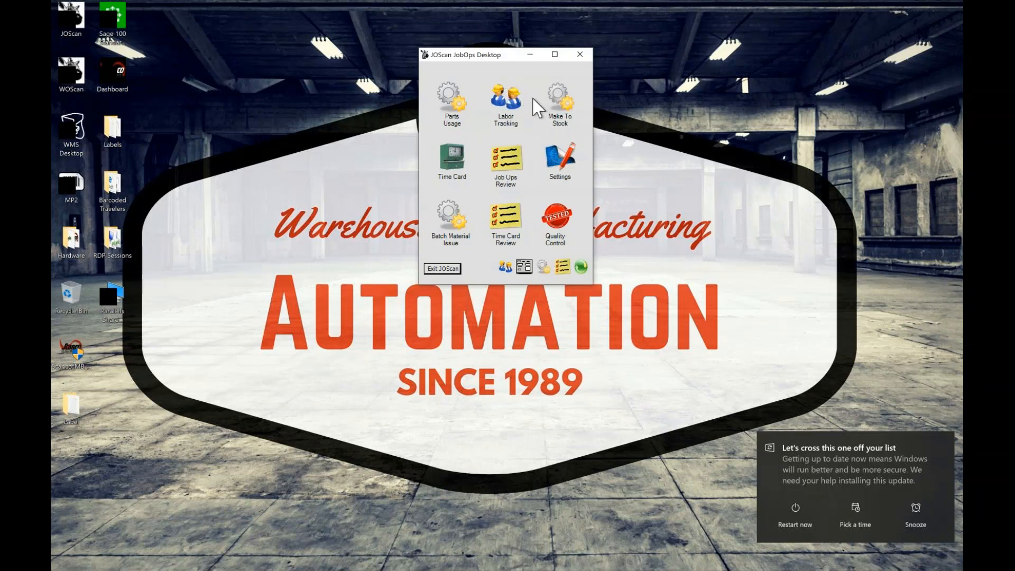
{"action": "left_click", "coordinate": [509, 103]}
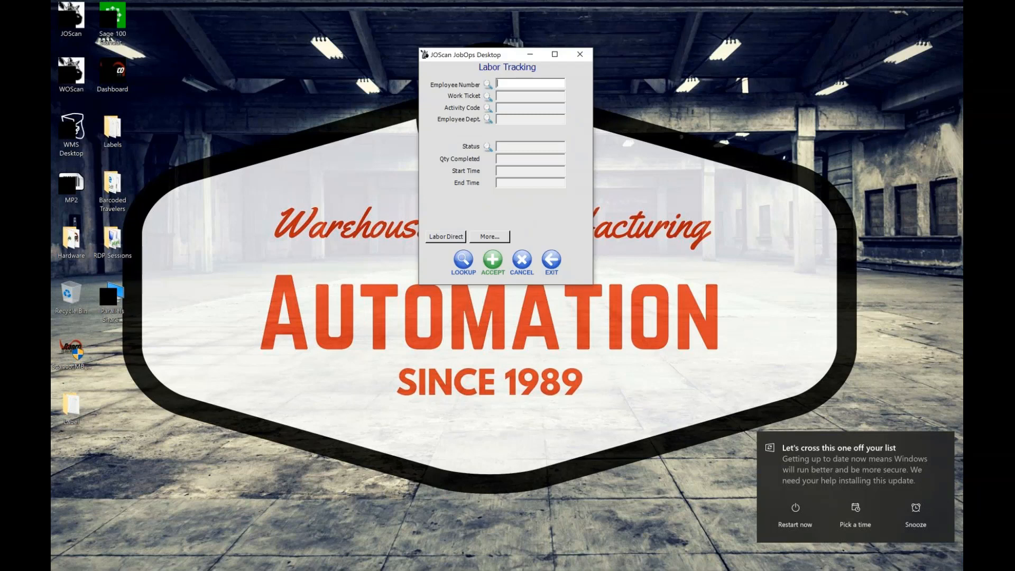
{"action": "type", "text": "WORKER, JOE"}
{"action": "key", "text": "Return"}
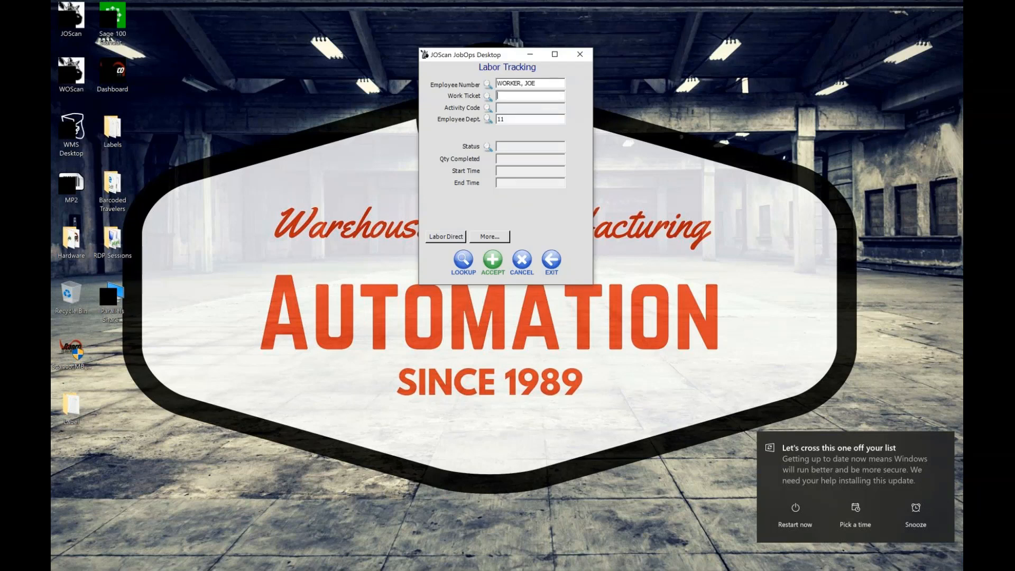
{"action": "type", "text": "0001678-001-001"}
{"action": "key", "text": "Return"}
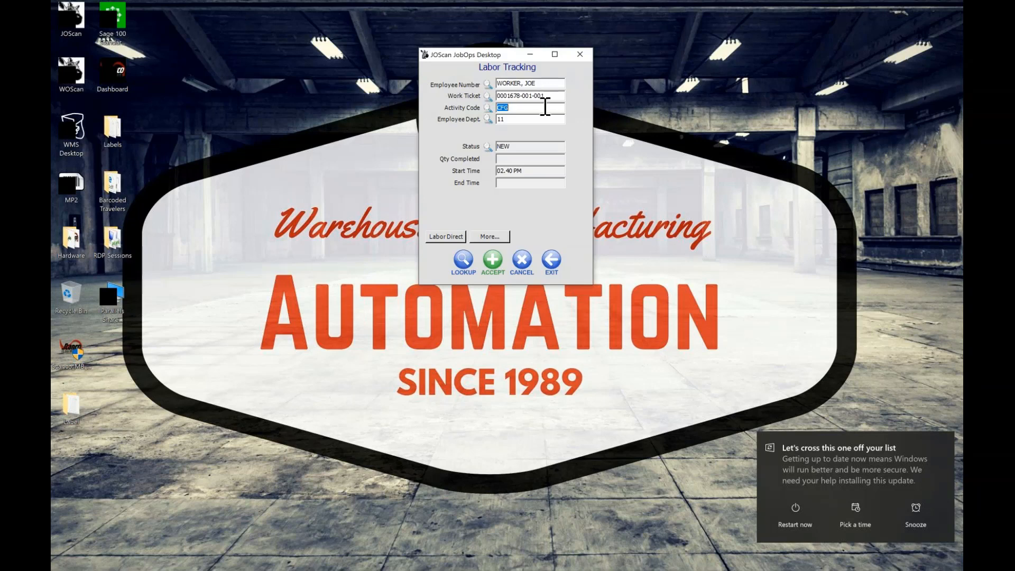
{"action": "left_click", "coordinate": [495, 258]}
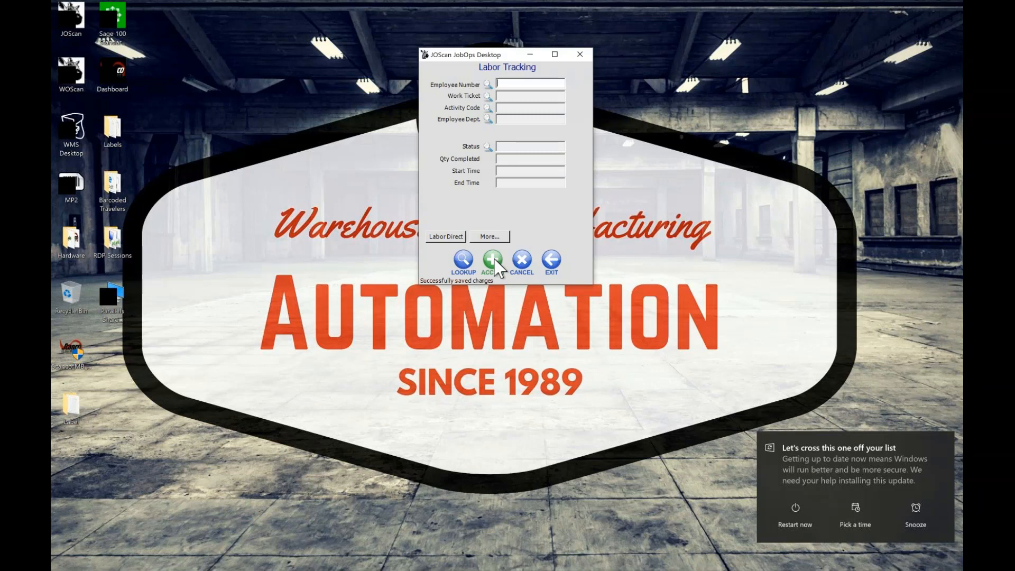
{"action": "type", "text": "12345"}
{"action": "key", "text": "Return"}
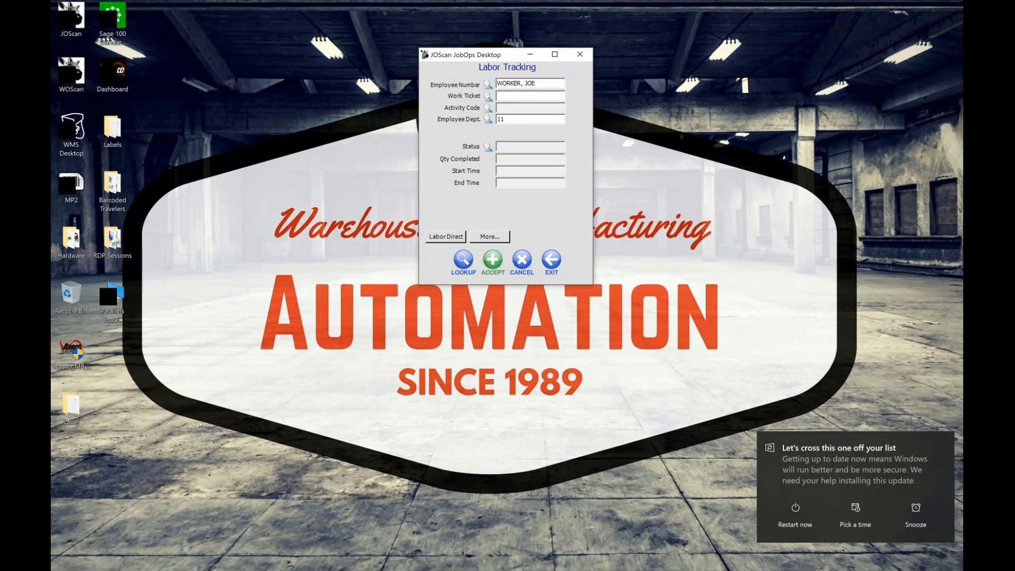
{"action": "type", "text": "0001678-001-001"}
{"action": "key", "text": "Return"}
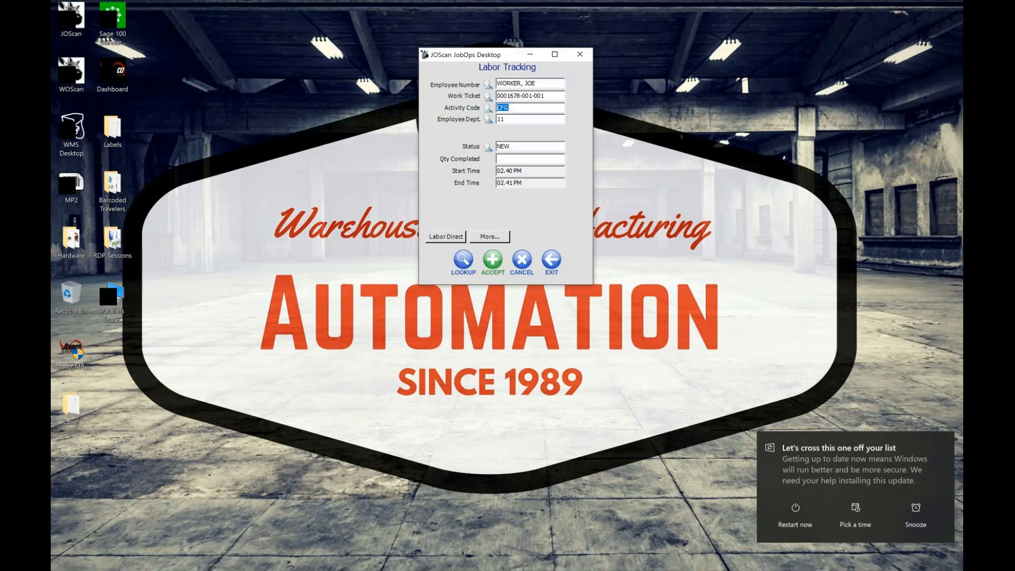
{"action": "left_click", "coordinate": [493, 267]}
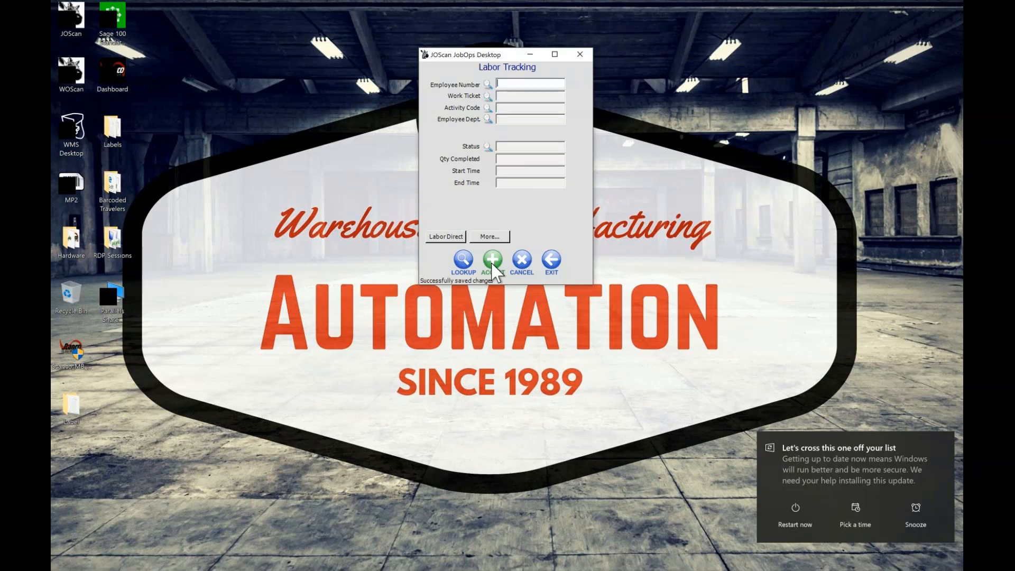
{"action": "left_click", "coordinate": [551, 261]}
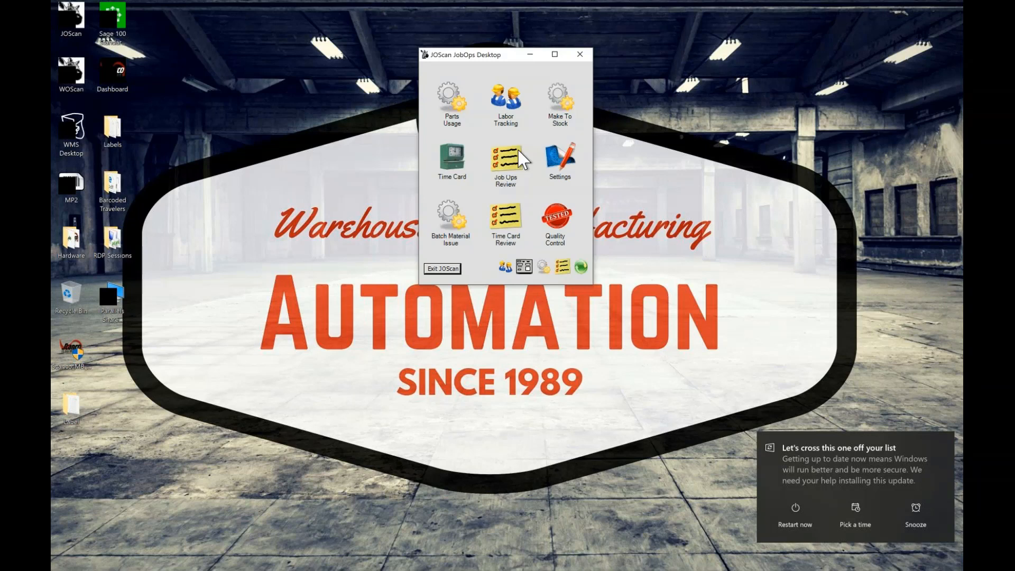
{"action": "left_click", "coordinate": [510, 265]}
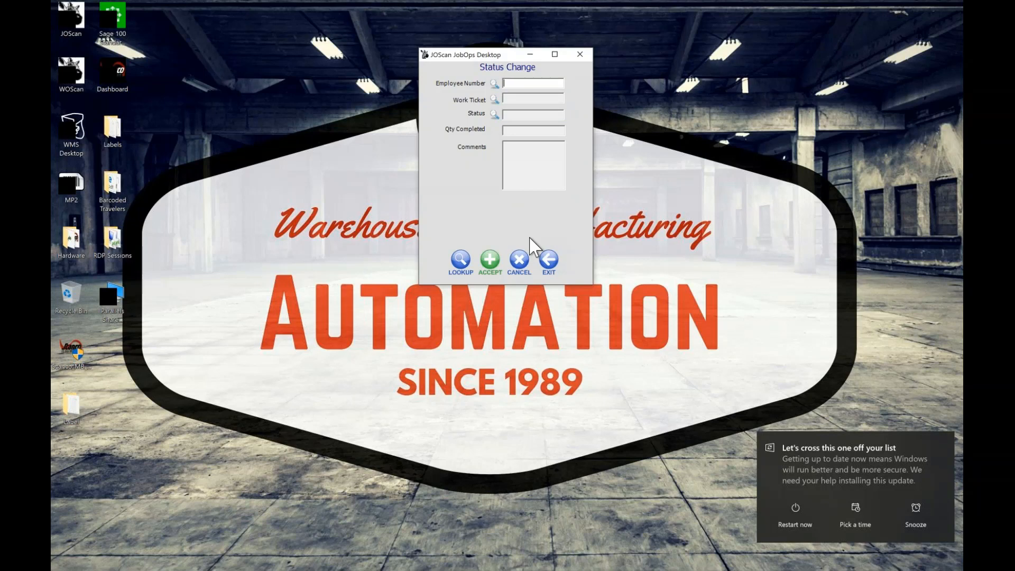
{"action": "type", "text": "WORKER, JOE"}
{"action": "key", "text": "Return"}
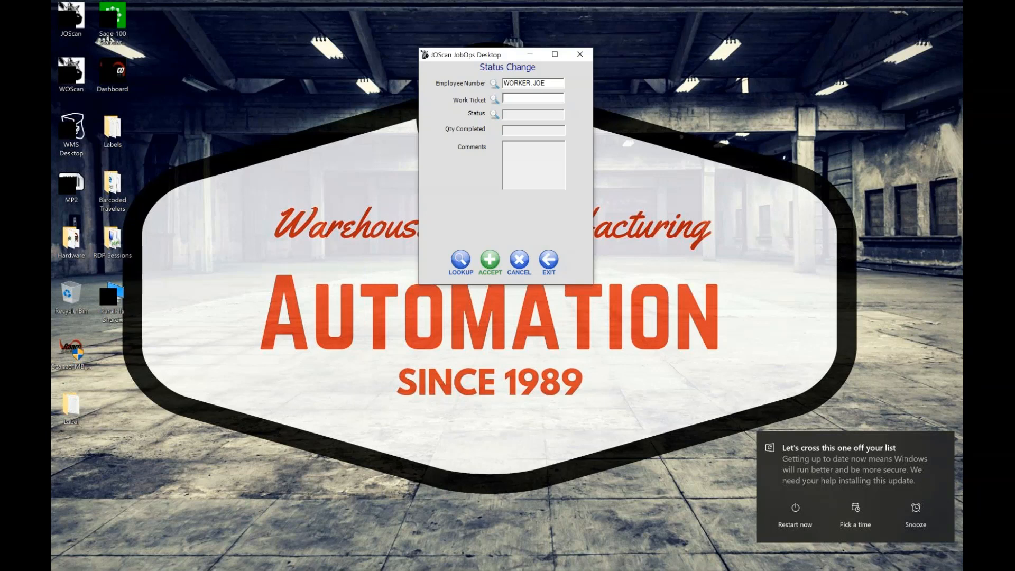
{"action": "type", "text": "0001678-001-000"}
{"action": "key", "text": "Return"}
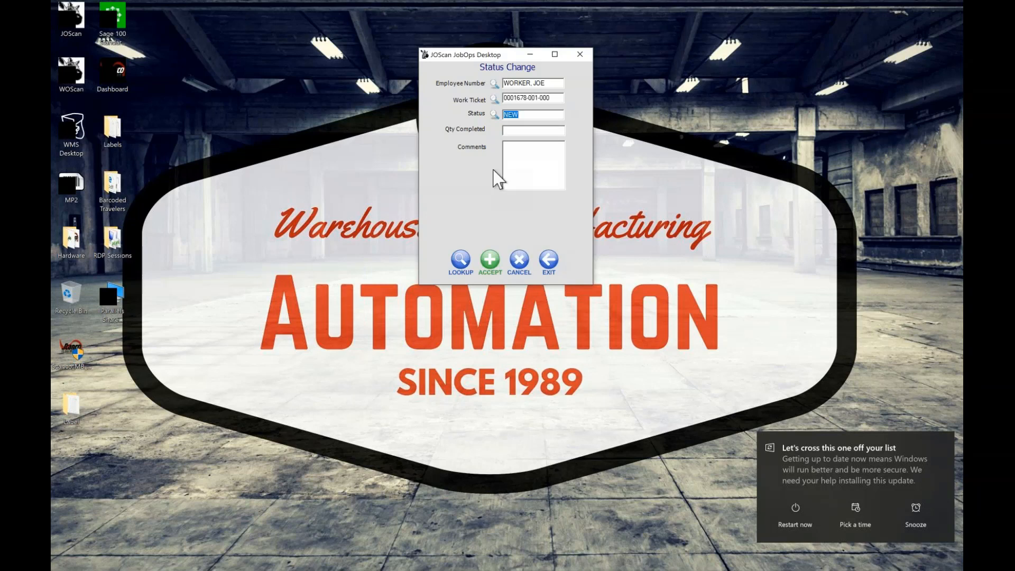
{"action": "left_click", "coordinate": [493, 113]}
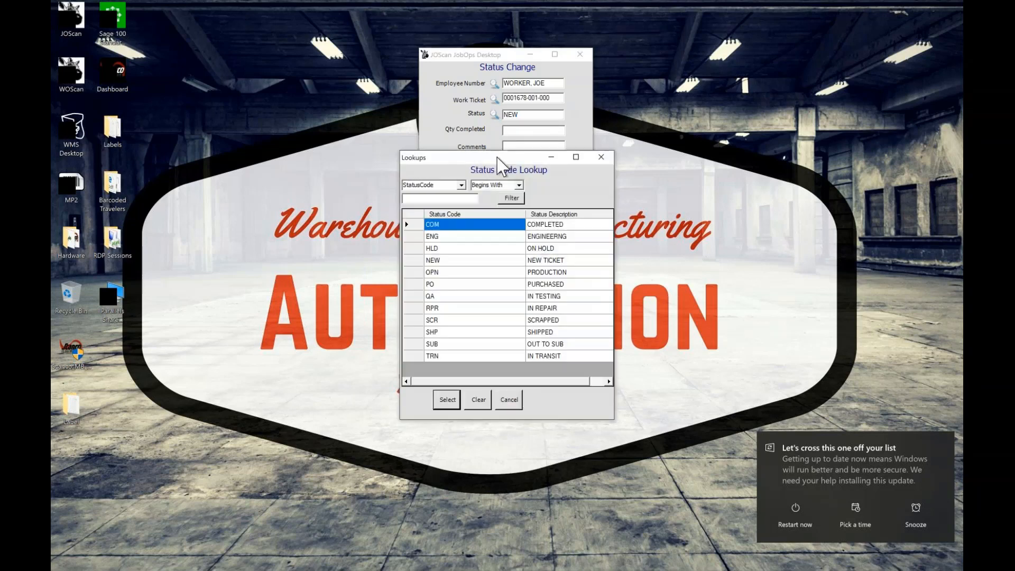
{"action": "left_click_drag", "start_coordinate": [497, 158], "coordinate": [302, 55]}
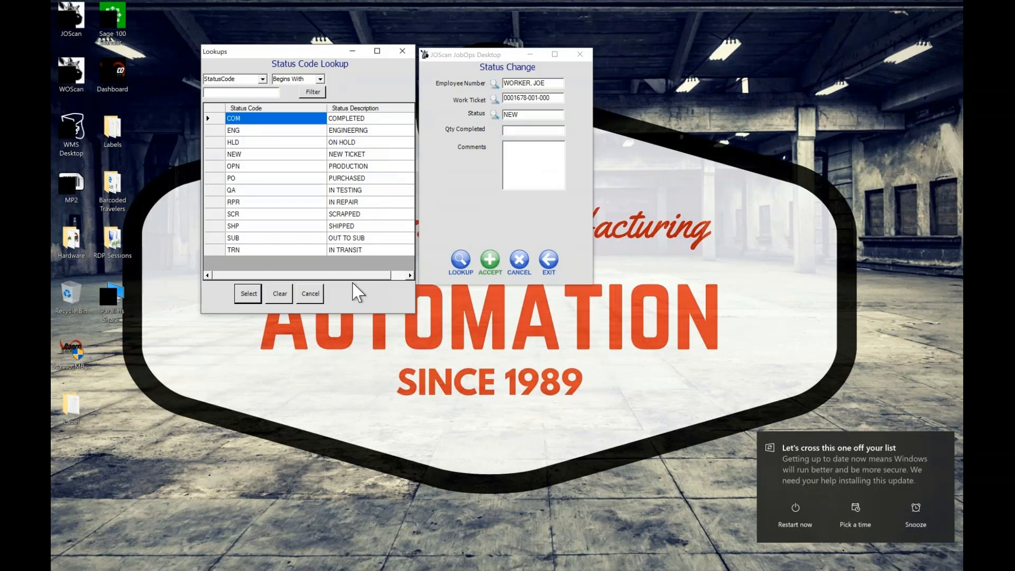
{"action": "left_click", "coordinate": [272, 141]}
{"action": "left_click", "coordinate": [250, 295]}
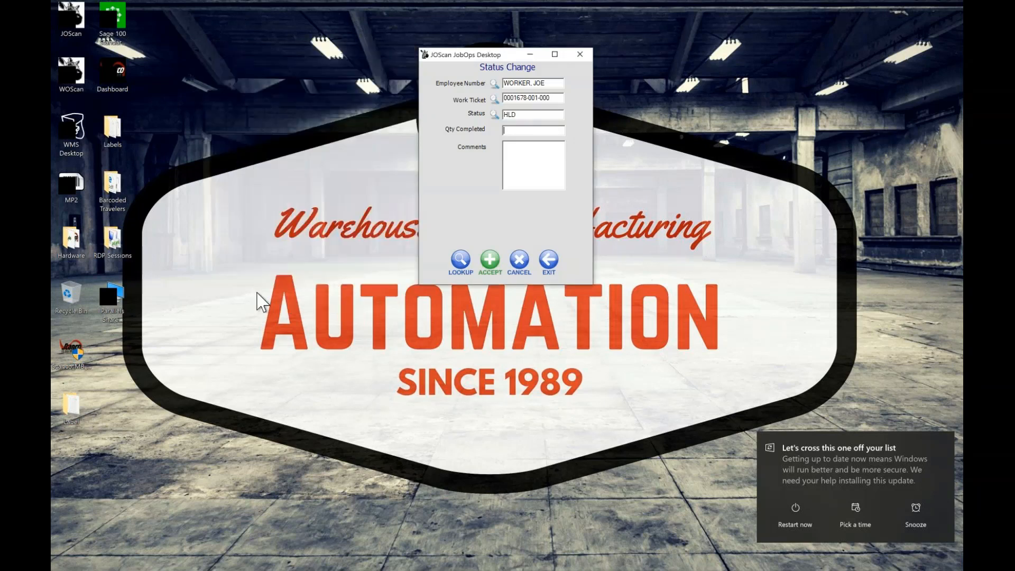
{"action": "left_click", "coordinate": [489, 259]}
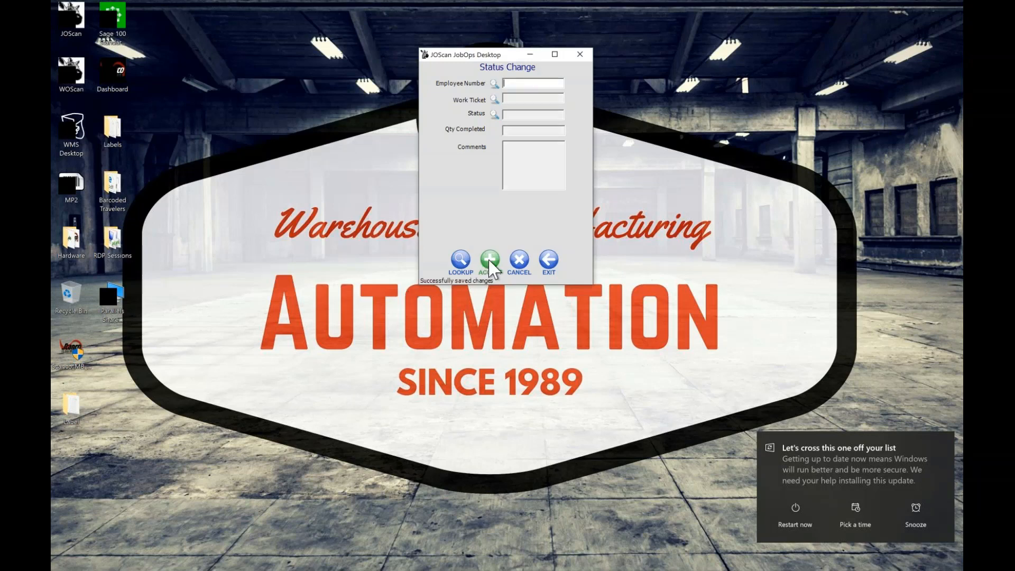
{"action": "key", "text": "Return"}
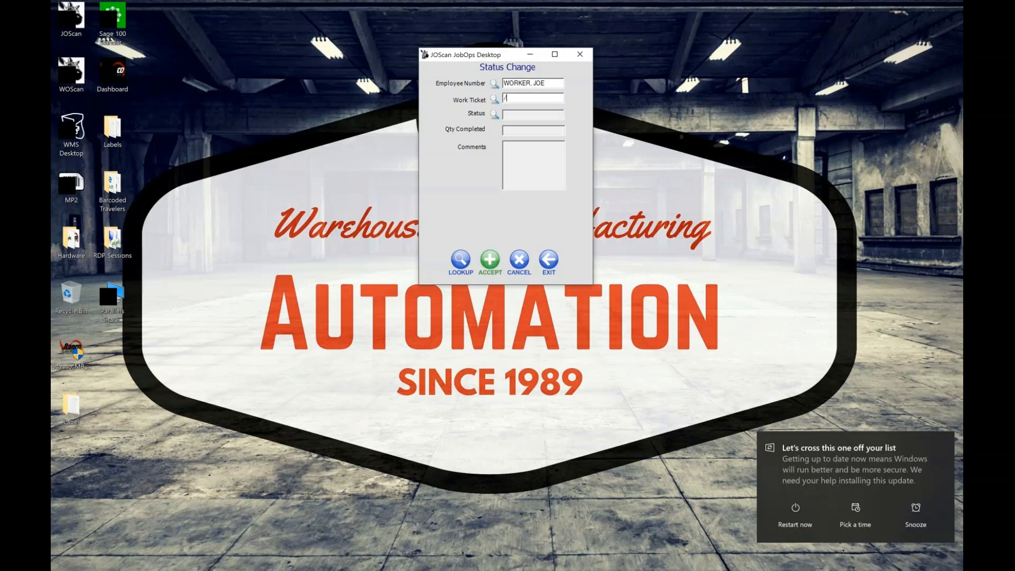
{"action": "type", "text": "/"}
{"action": "key", "text": "Return"}
{"action": "type", "text": "0001678-001-001"}
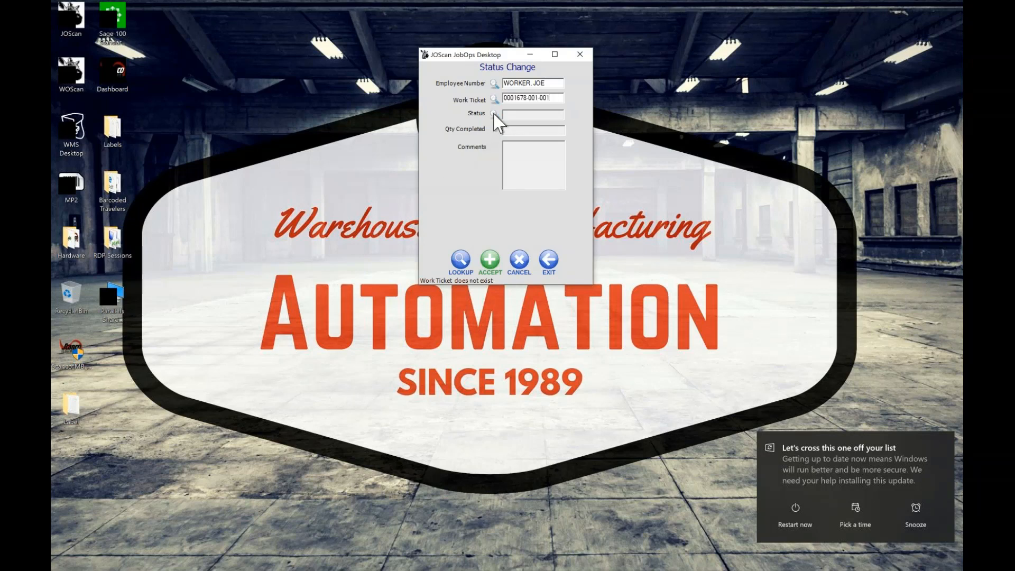
{"action": "left_click", "coordinate": [548, 260]}
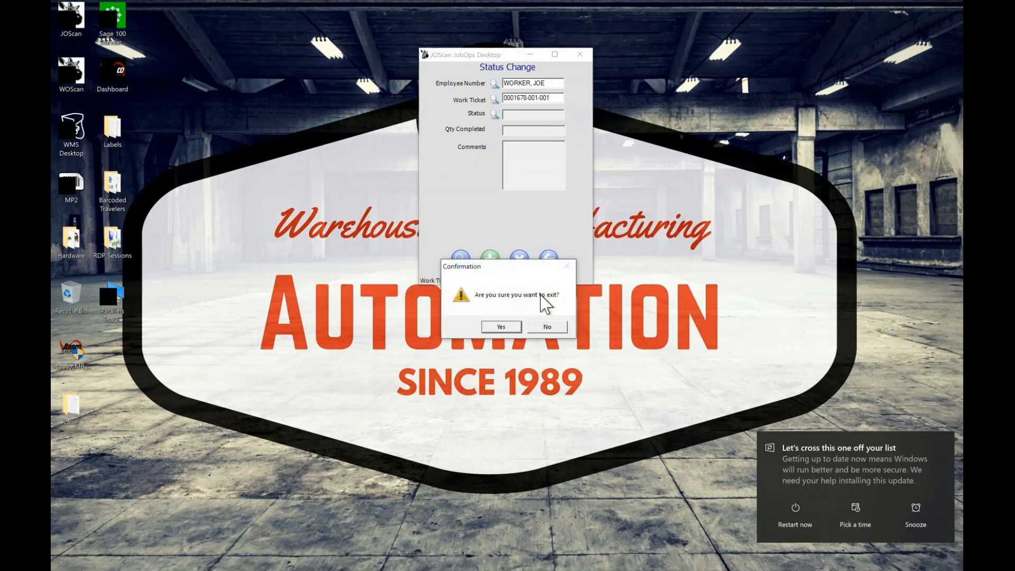
{"action": "left_click", "coordinate": [547, 326]}
{"action": "key", "text": "BackSpace"}
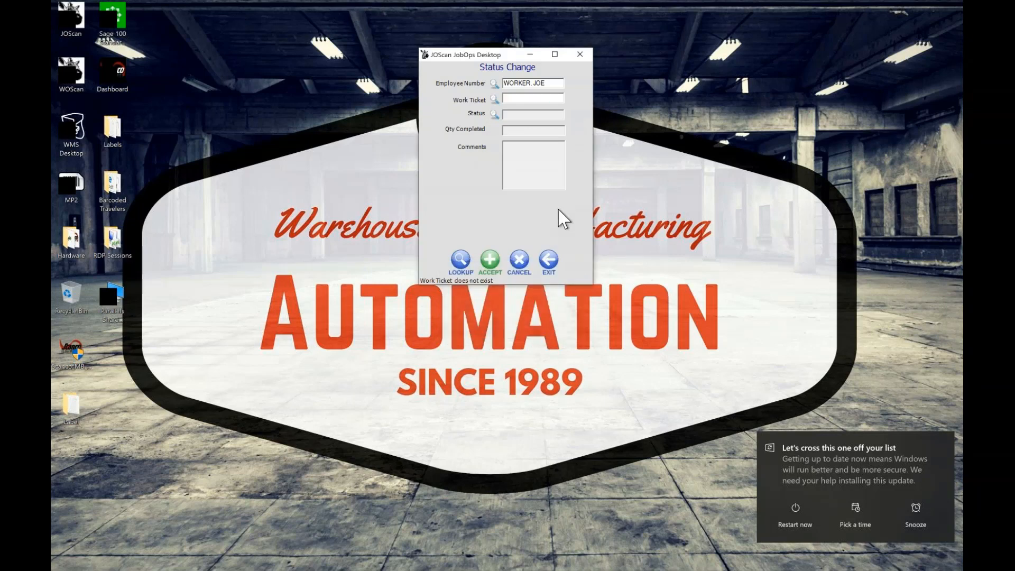
{"action": "type", "text": "0001678-001-001"}
{"action": "key", "text": "Return"}
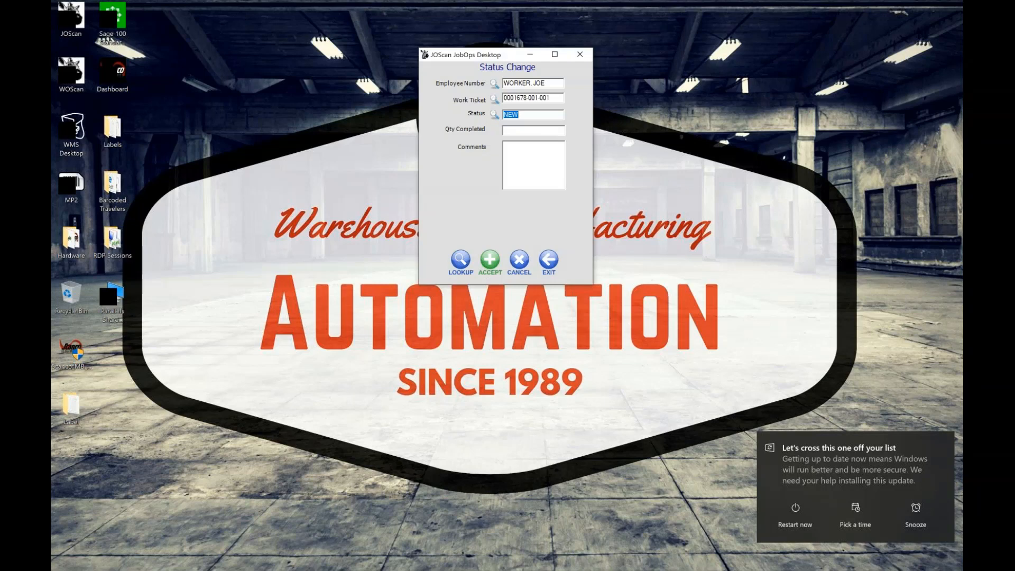
{"action": "left_click", "coordinate": [494, 114]}
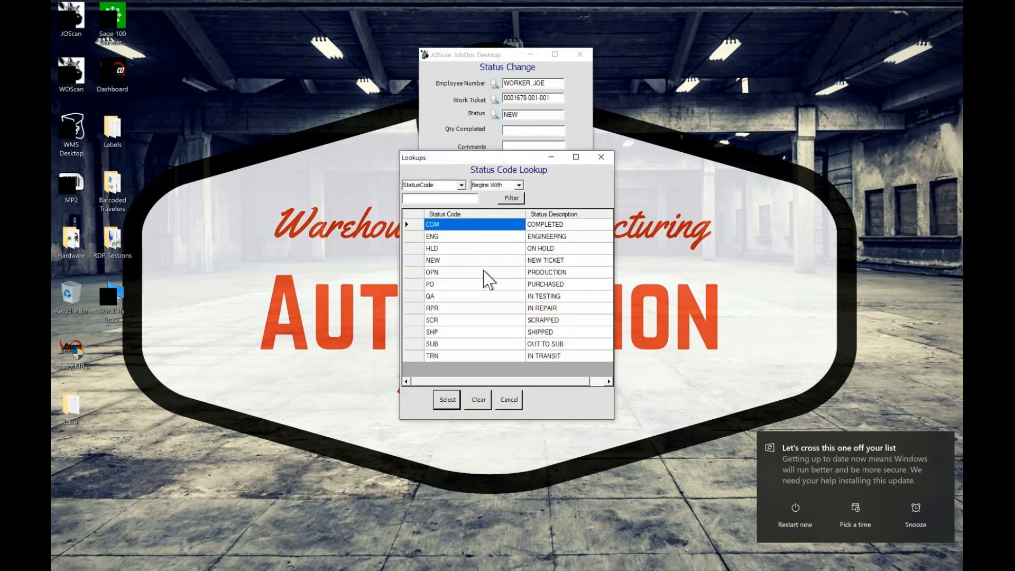
{"action": "left_click", "coordinate": [486, 272]}
{"action": "left_click", "coordinate": [448, 400]}
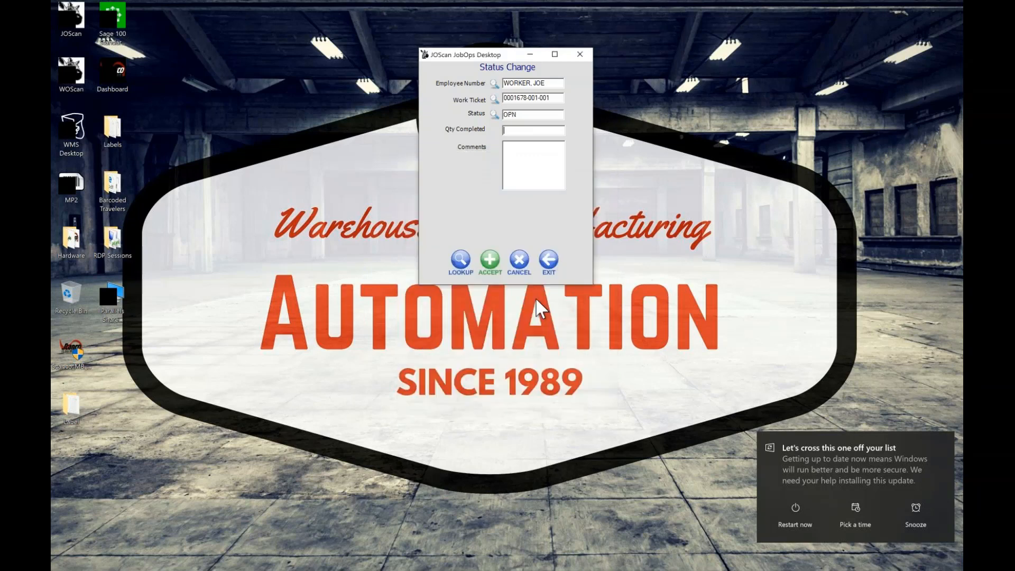
{"action": "left_click", "coordinate": [490, 261]}
{"action": "left_click", "coordinate": [549, 260]}
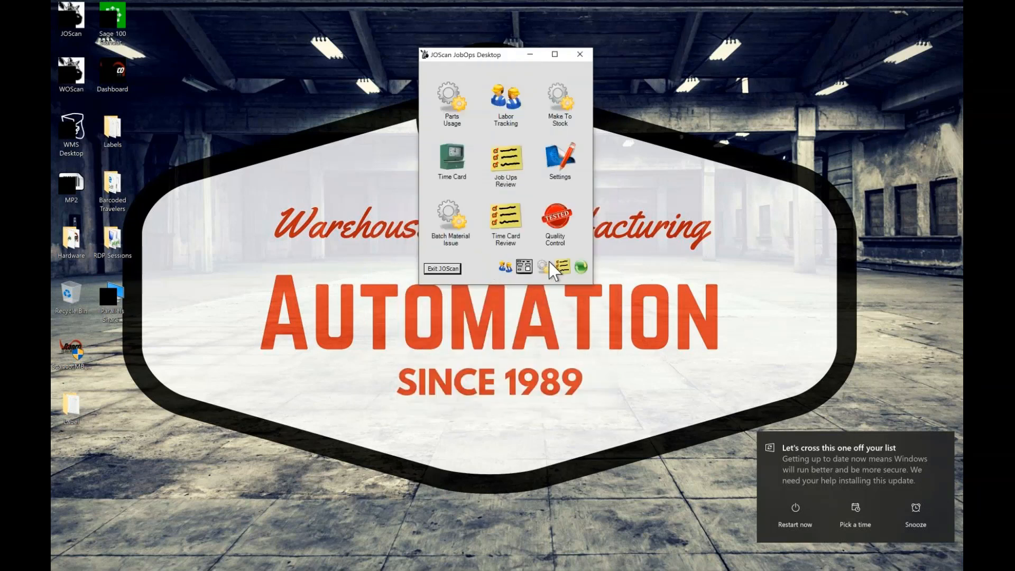
Open Job Ops Review with the password and examine the labor tracking records in a widened window
{"action": "left_click", "coordinate": [508, 163]}
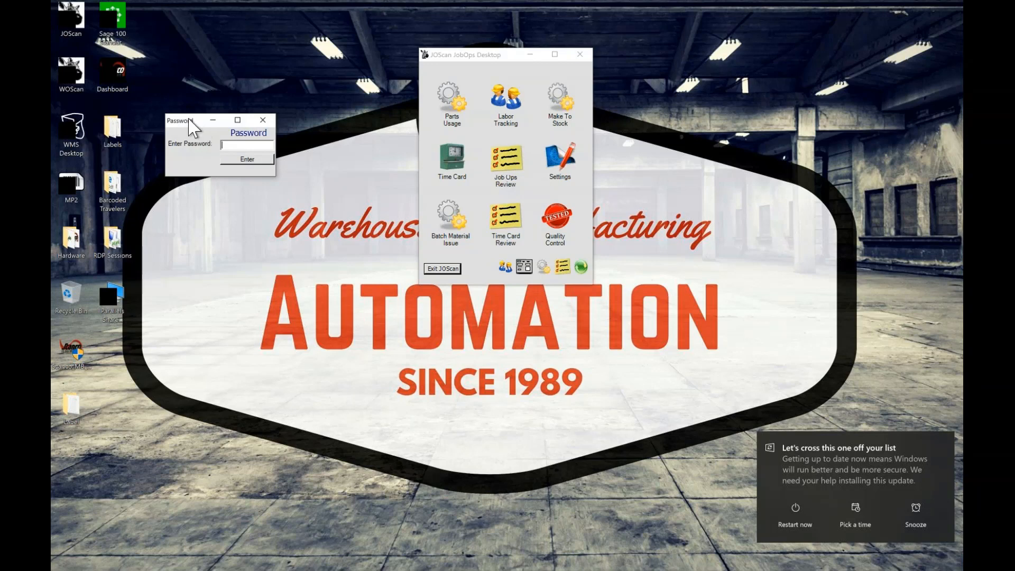
{"action": "left_click_drag", "start_coordinate": [199, 130], "coordinate": [242, 153]}
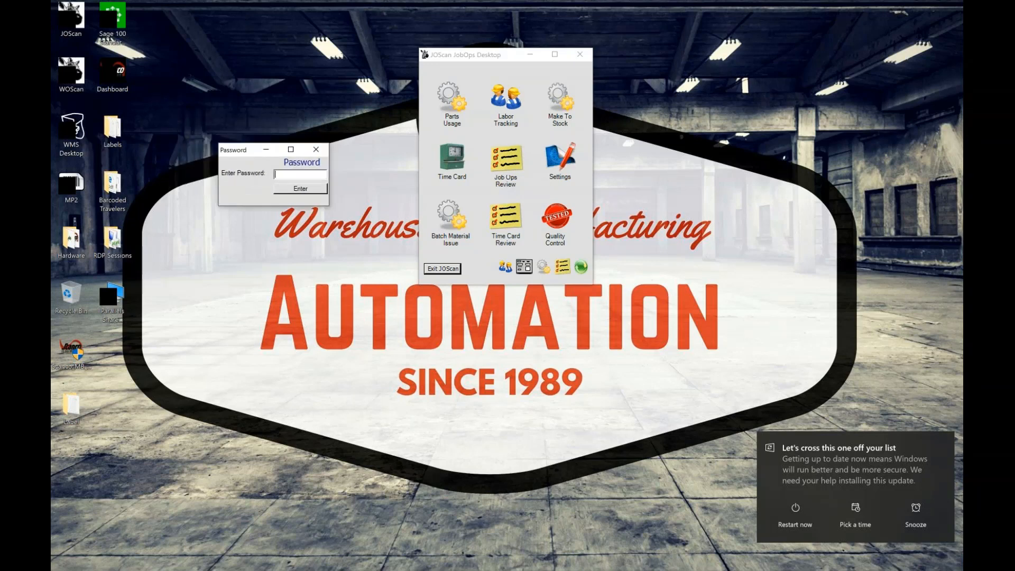
{"action": "type", "text": "**"}
{"action": "key", "text": "Return"}
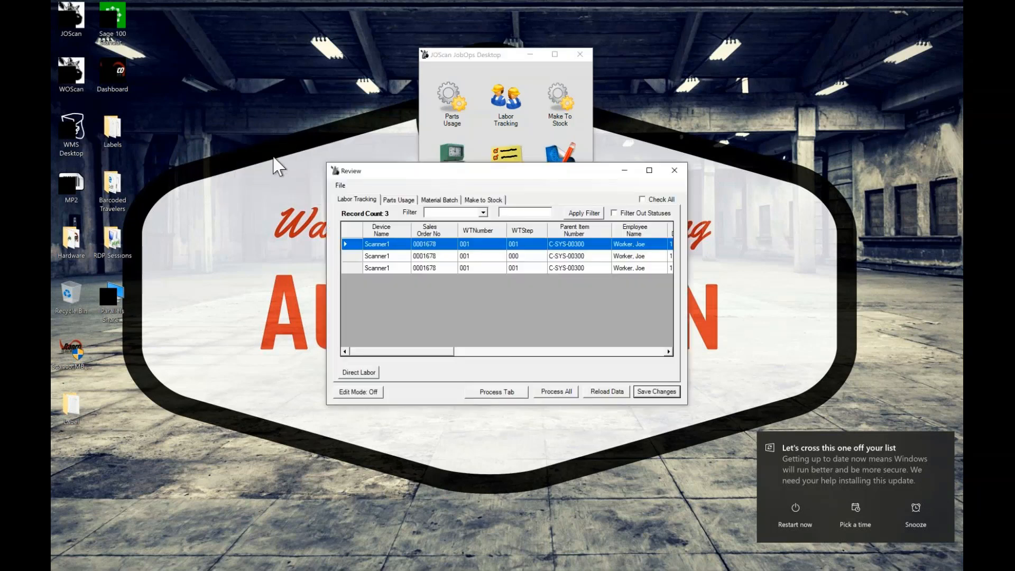
{"action": "left_click_drag", "start_coordinate": [324, 162], "coordinate": [114, 35]}
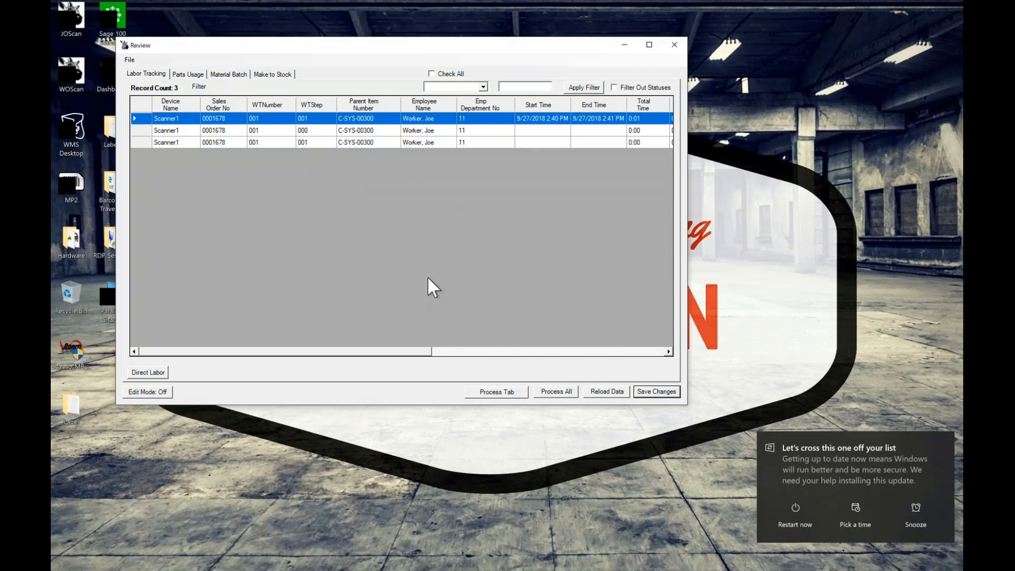
{"action": "left_click_drag", "start_coordinate": [419, 351], "coordinate": [554, 352]}
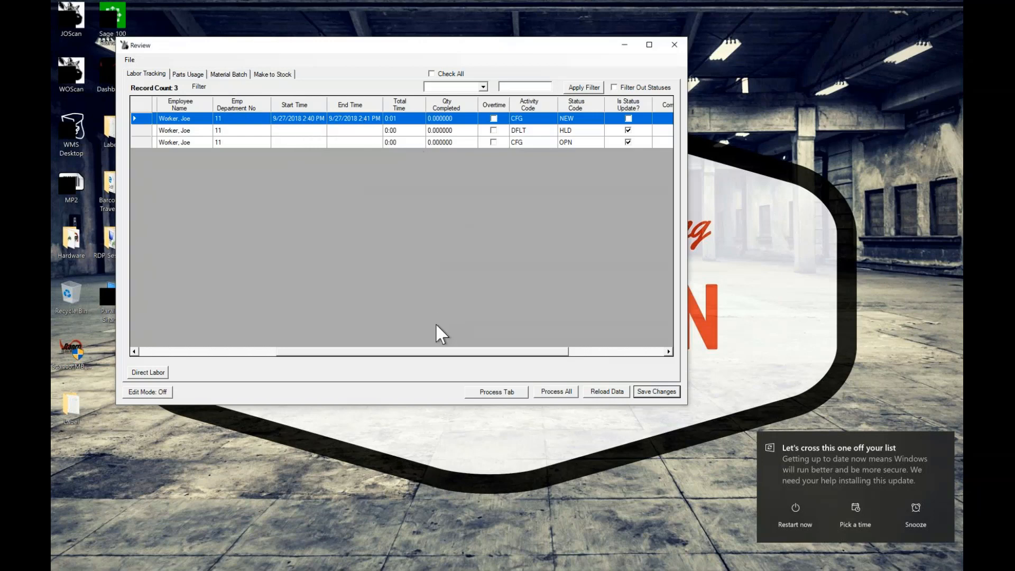
{"action": "left_click_drag", "start_coordinate": [439, 356], "coordinate": [271, 312]}
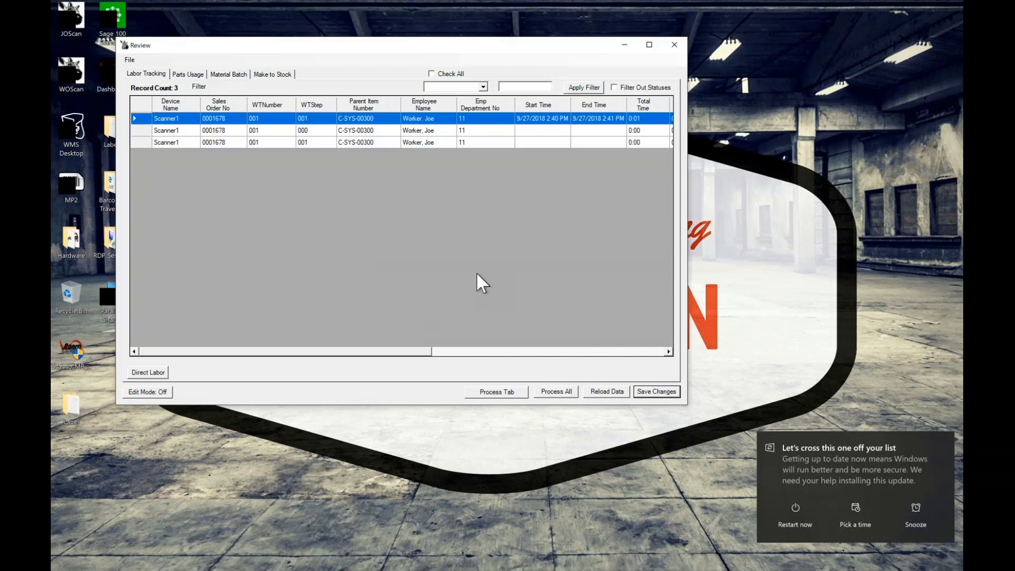
Turn on edit mode for the labor tracking records by entering the password
{"action": "left_click", "coordinate": [611, 119]}
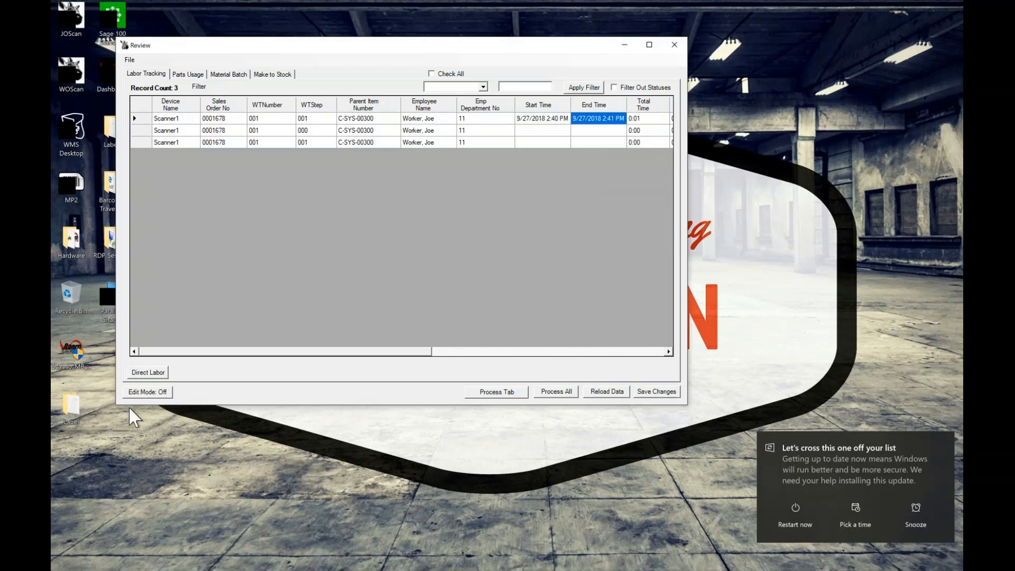
{"action": "left_click", "coordinate": [147, 391]}
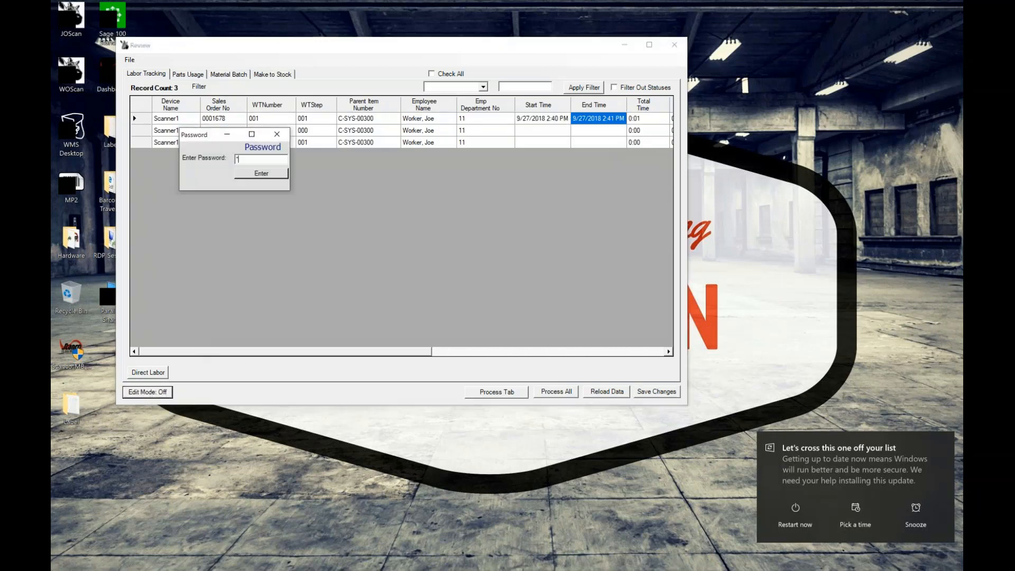
{"action": "type", "text": "***"}
{"action": "key", "text": "Return"}
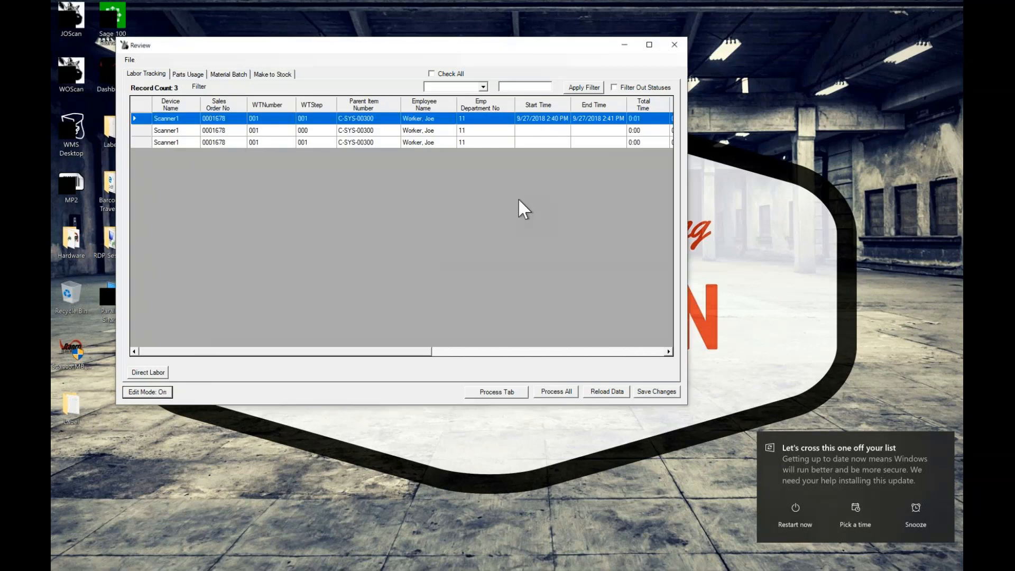
Set the end time of the first labor record to 9/27/2018 2:51 PM and save the changes
{"action": "left_click", "coordinate": [611, 120]}
{"action": "left_click", "coordinate": [608, 118]}
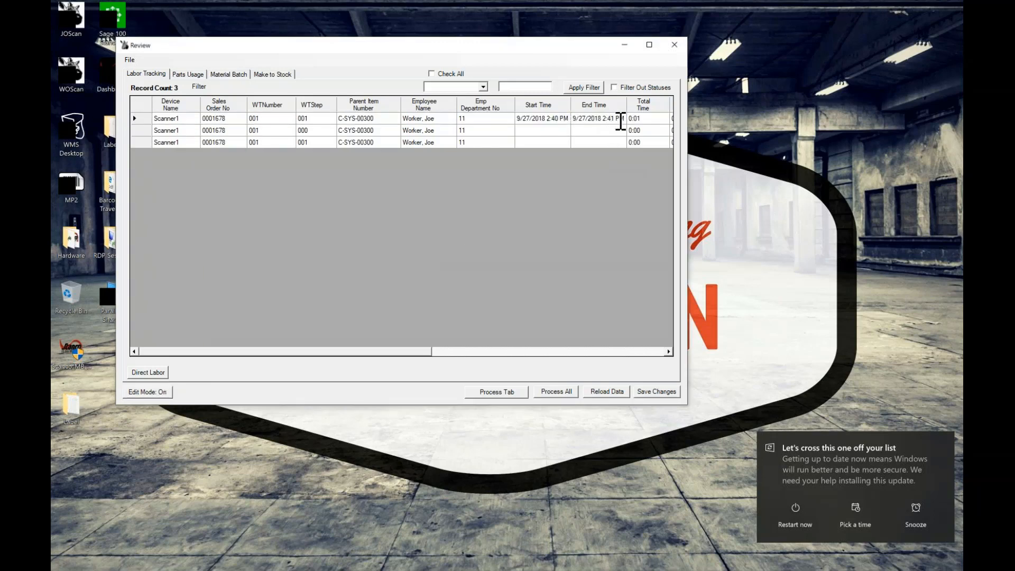
{"action": "key", "text": "BackSpace"}
{"action": "type", "text": "5"}
{"action": "left_click", "coordinate": [667, 392]}
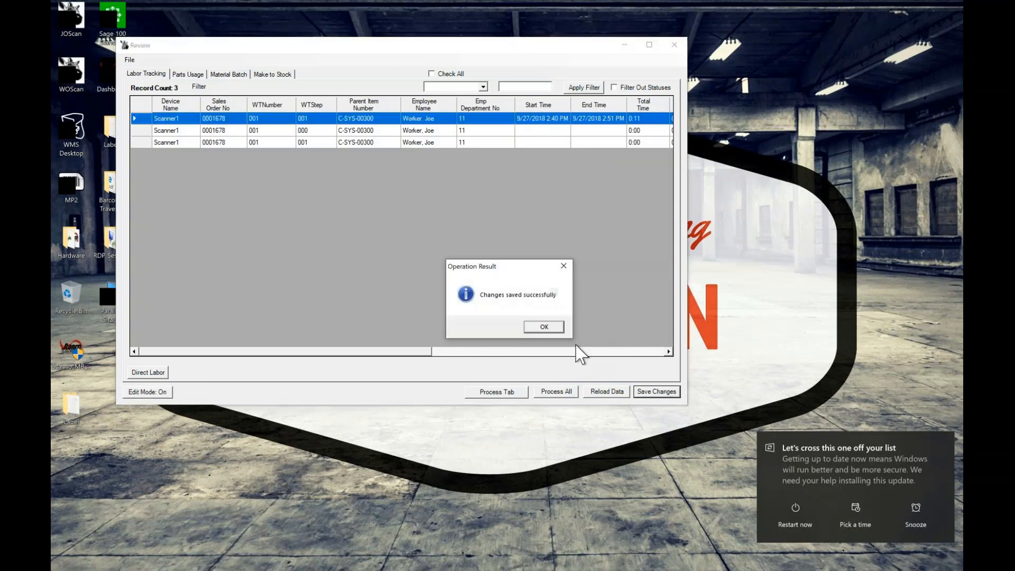
{"action": "left_click", "coordinate": [540, 328]}
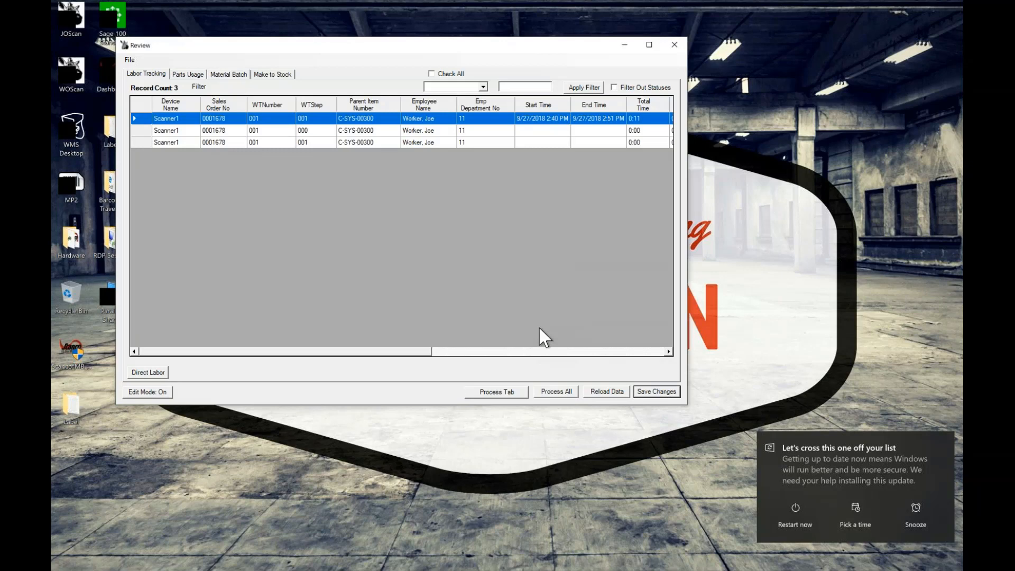
Examine the parts usage records and the lot distribution of the MEM-64 issue, and close the review
{"action": "left_click", "coordinate": [188, 74]}
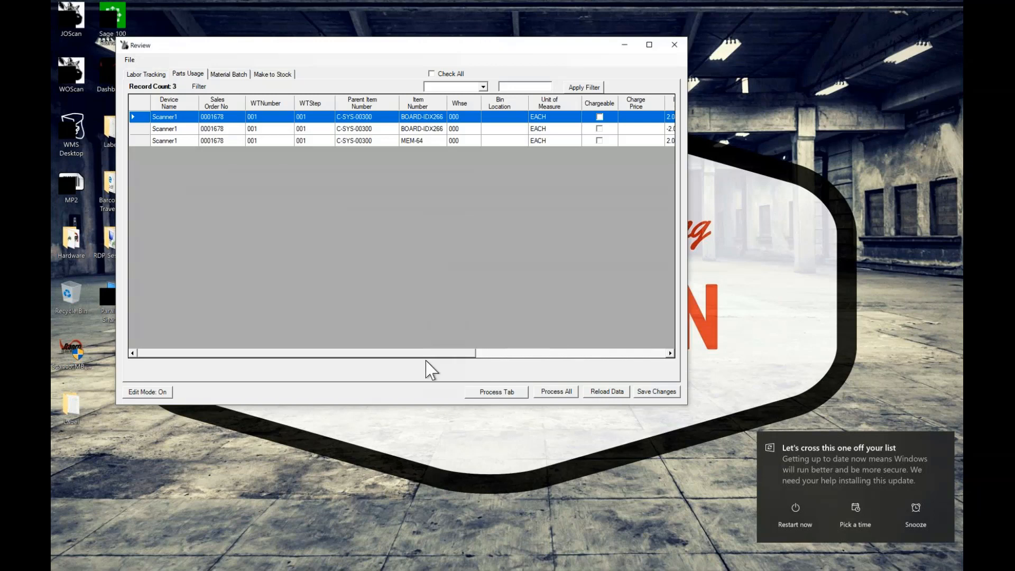
{"action": "left_click_drag", "start_coordinate": [426, 353], "coordinate": [580, 353]}
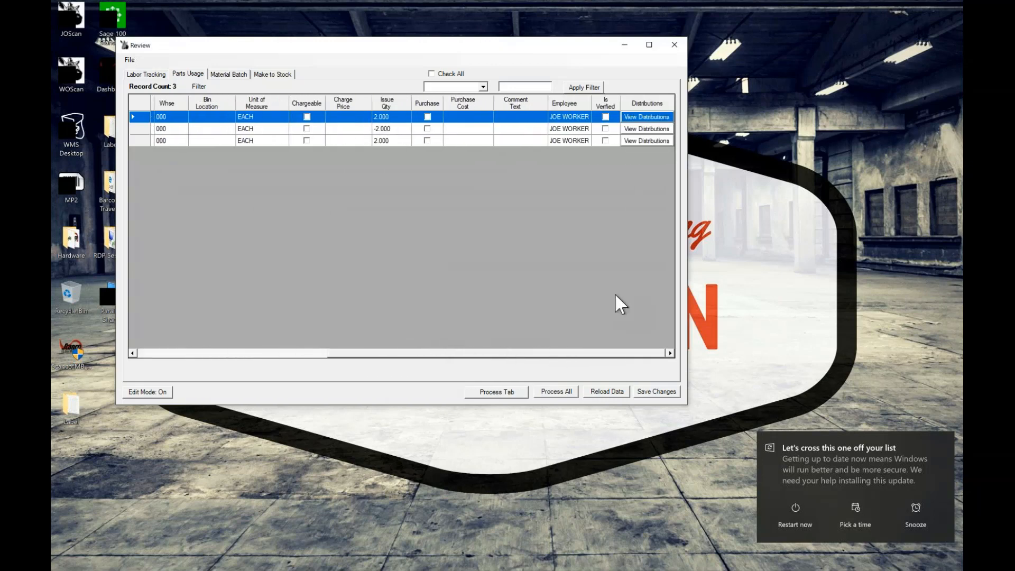
{"action": "left_click", "coordinate": [657, 140]}
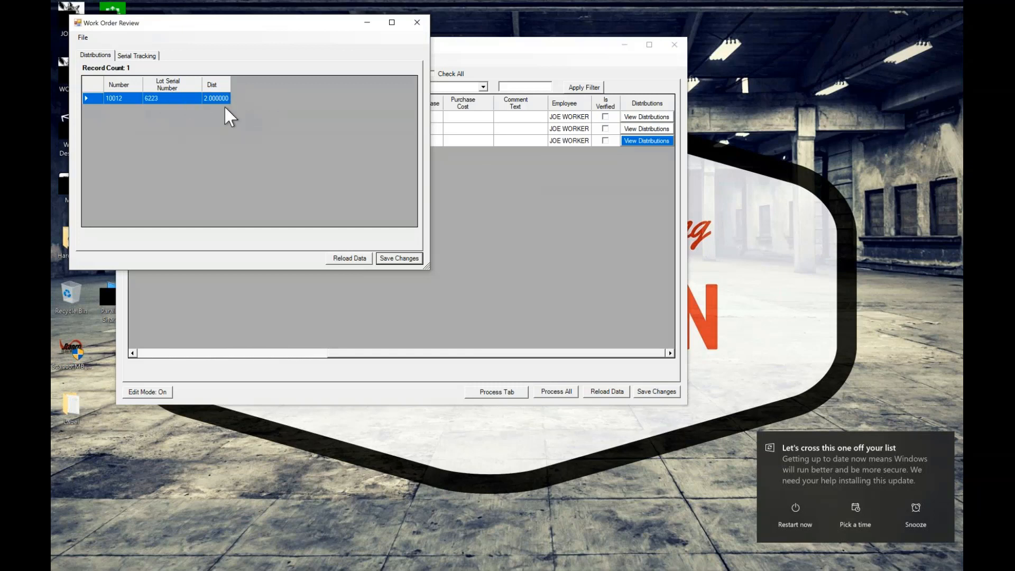
{"action": "left_click", "coordinate": [416, 22]}
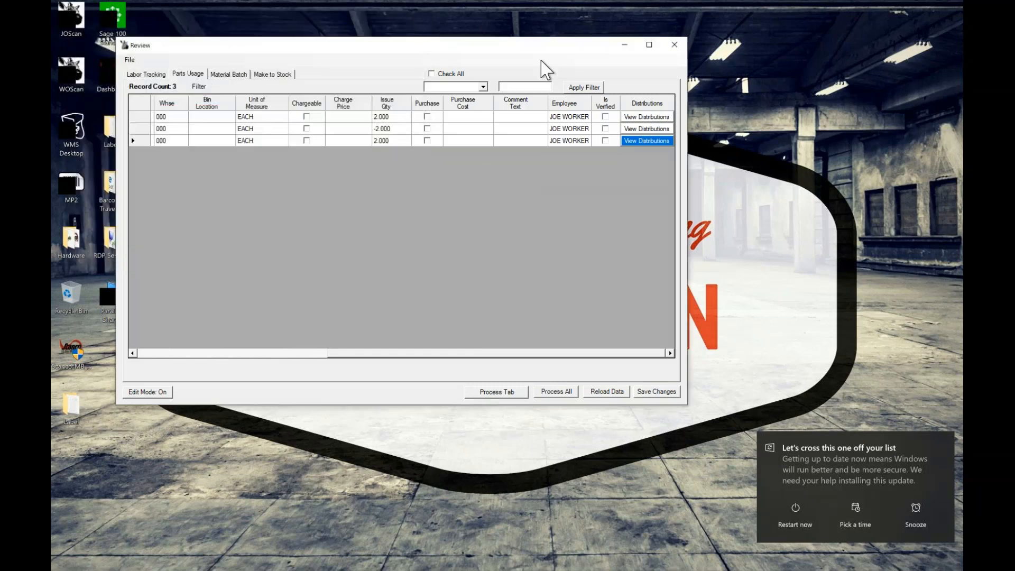
{"action": "left_click", "coordinate": [675, 45]}
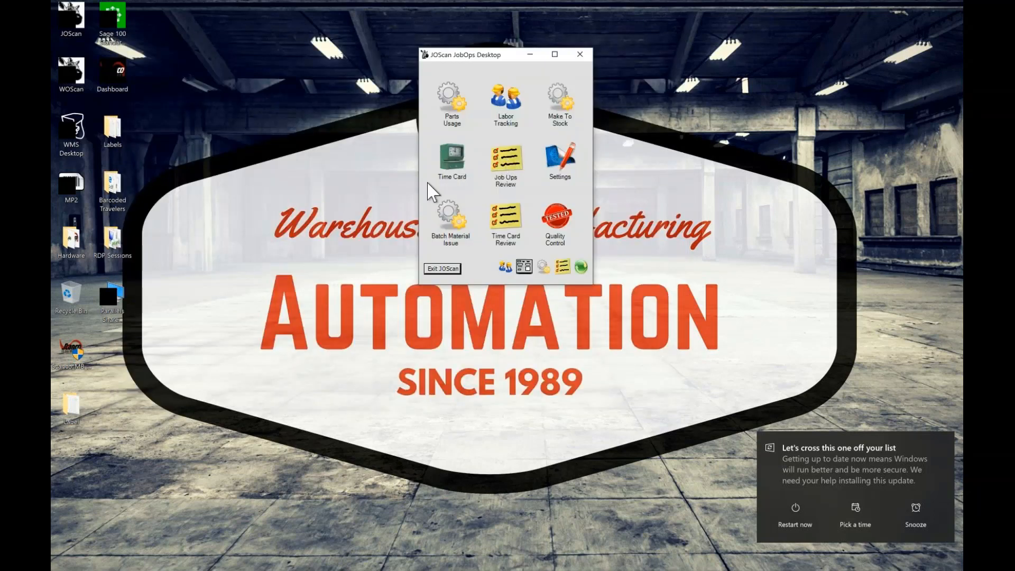
Open Time Card, enter the employee number and clock the employee out
{"action": "left_click", "coordinate": [457, 159]}
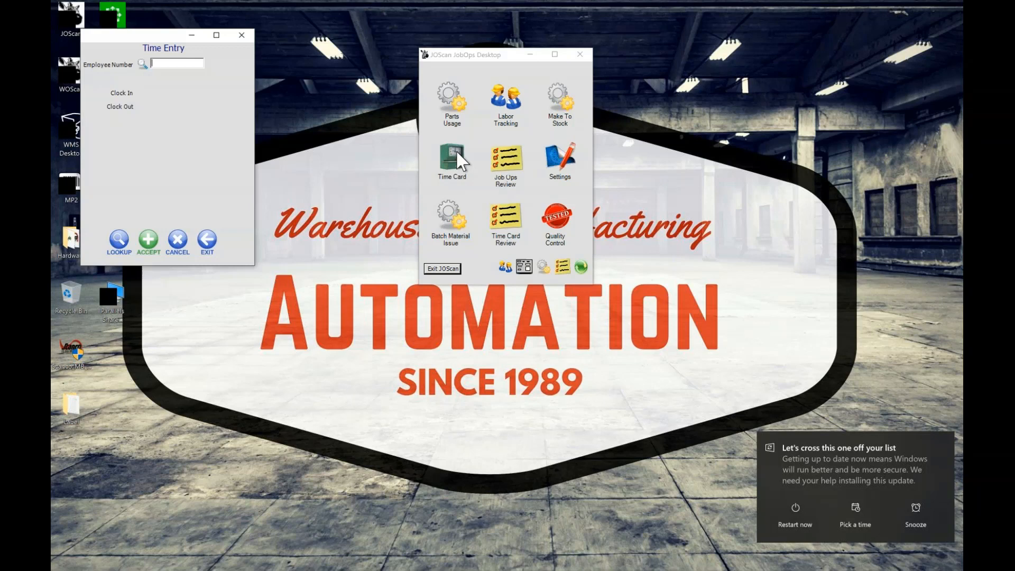
{"action": "type", "text": "11-0000100"}
{"action": "key", "text": "Return"}
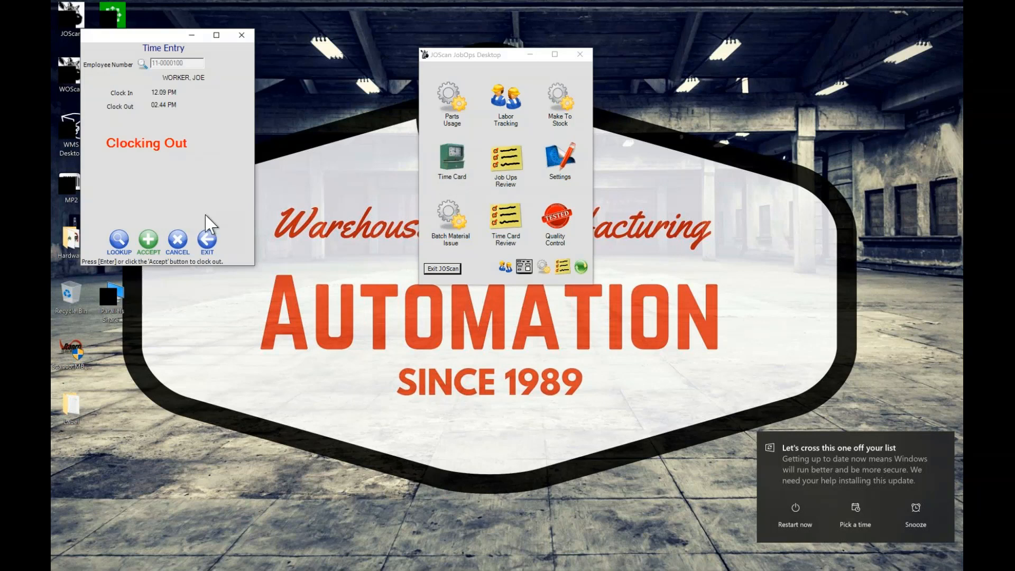
{"action": "left_click", "coordinate": [152, 245]}
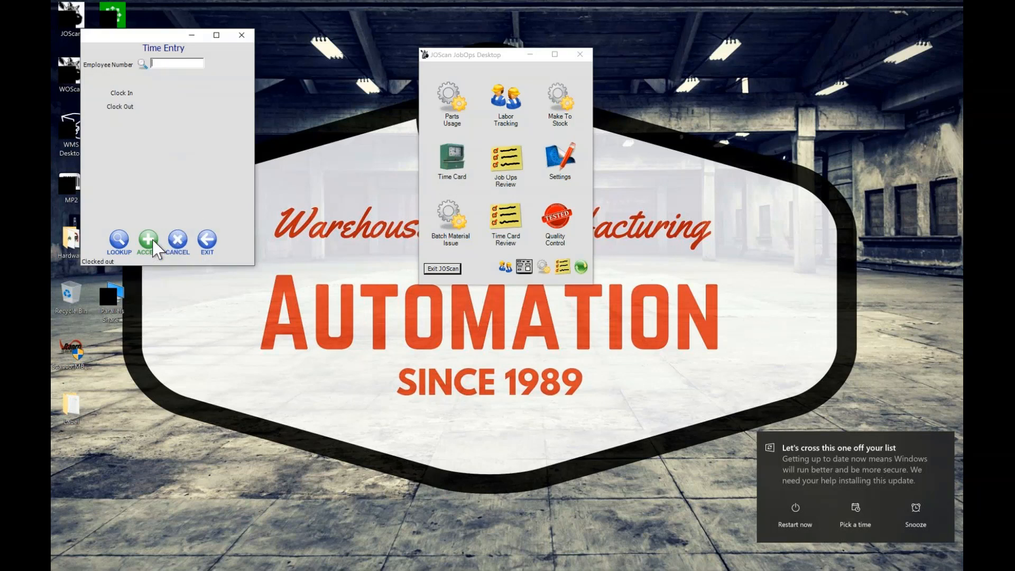
Close the time entry form and open Quality Control, placing its form beside the JobOps desktop
{"action": "left_click", "coordinate": [208, 241]}
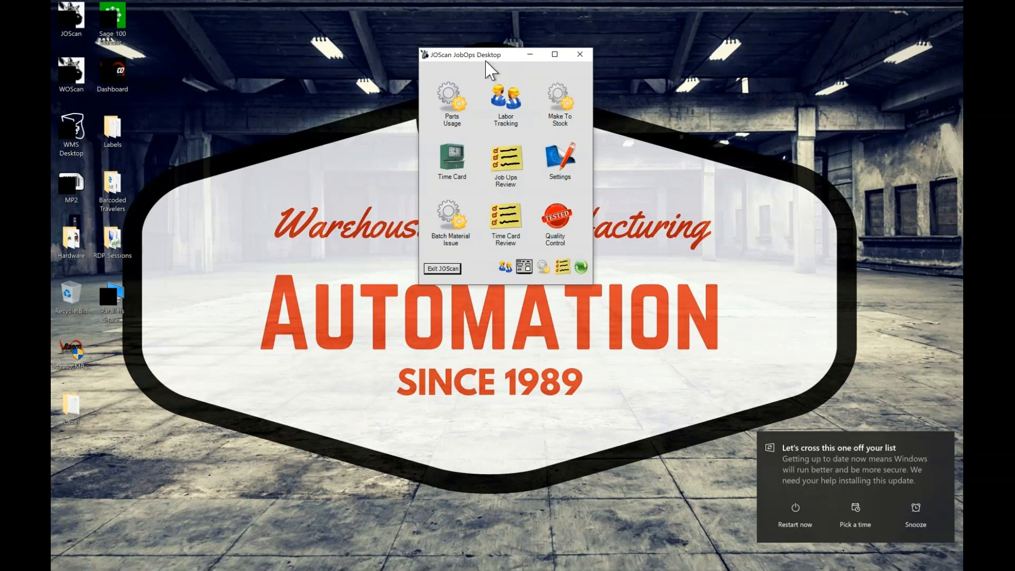
{"action": "left_click_drag", "start_coordinate": [475, 55], "coordinate": [649, 62]}
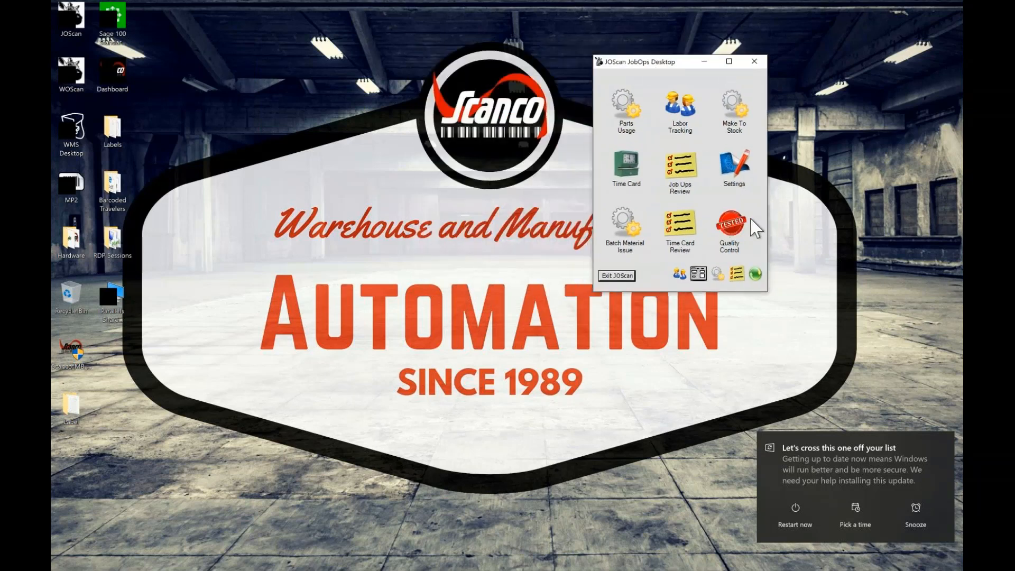
{"action": "left_click", "coordinate": [740, 230]}
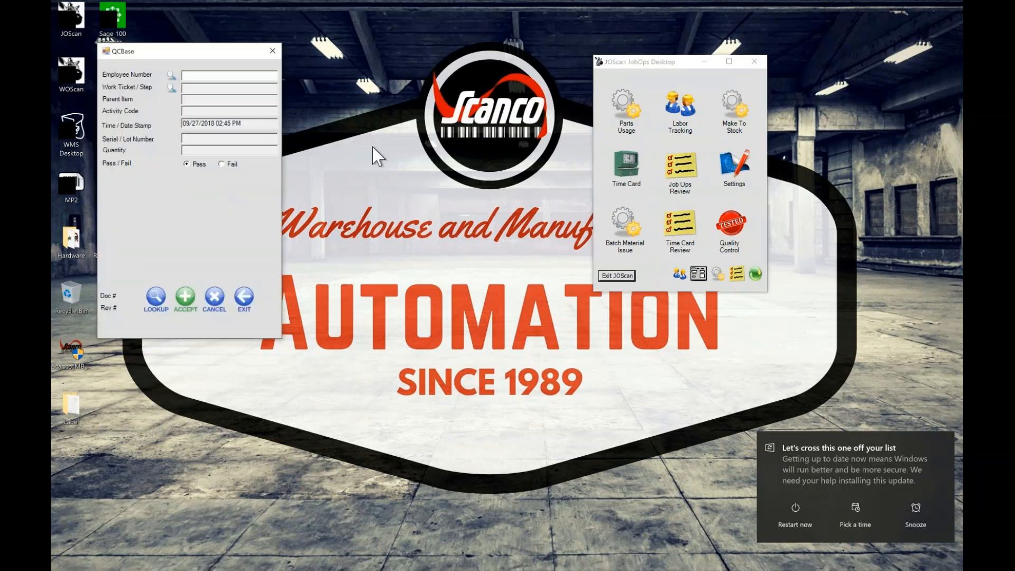
{"action": "left_click_drag", "start_coordinate": [195, 49], "coordinate": [385, 62]}
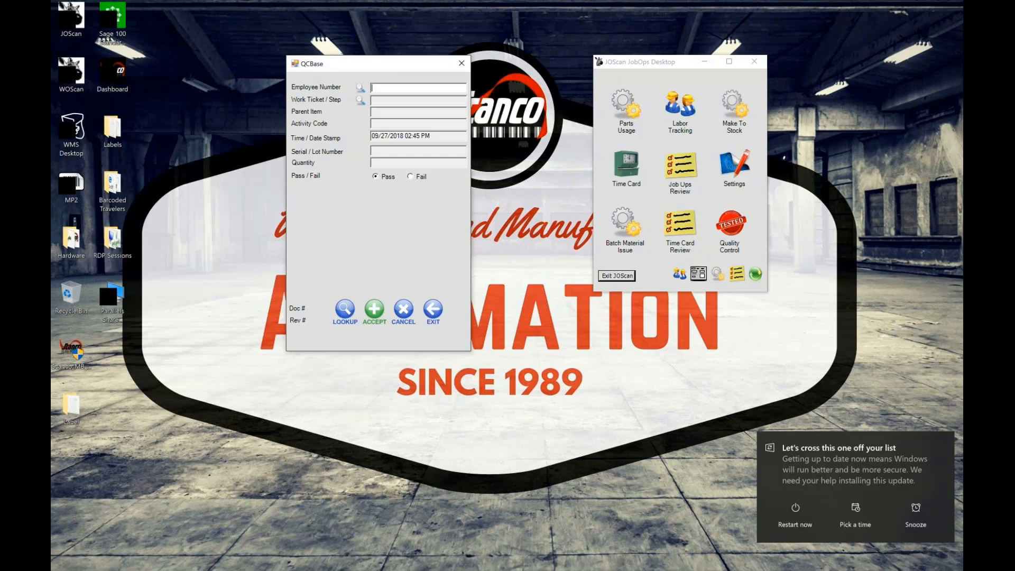
{"action": "type", "text": "110000100"}
{"action": "key", "text": "Return"}
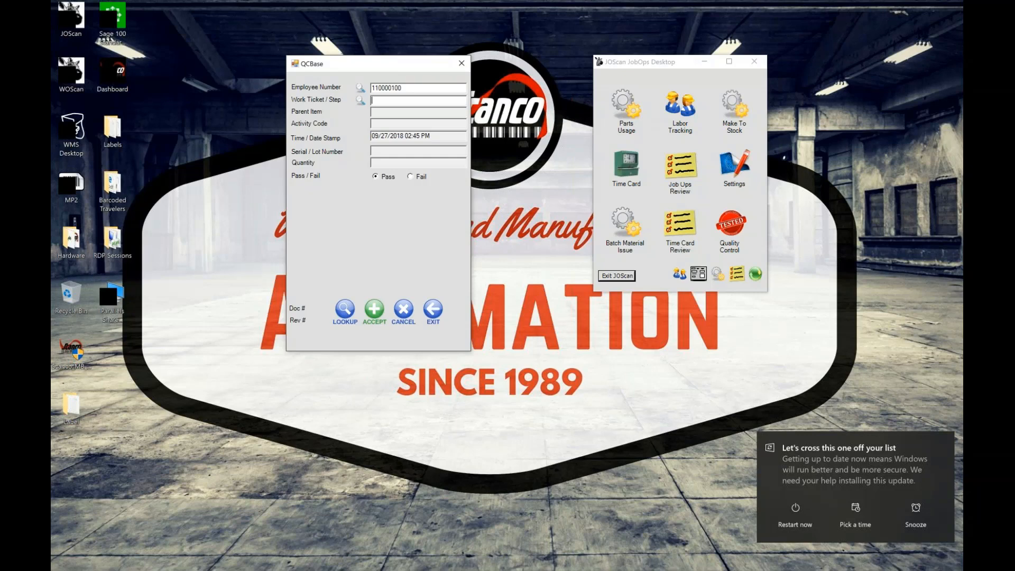
{"action": "type", "text": "0001678-001-001"}
{"action": "key", "text": "Return"}
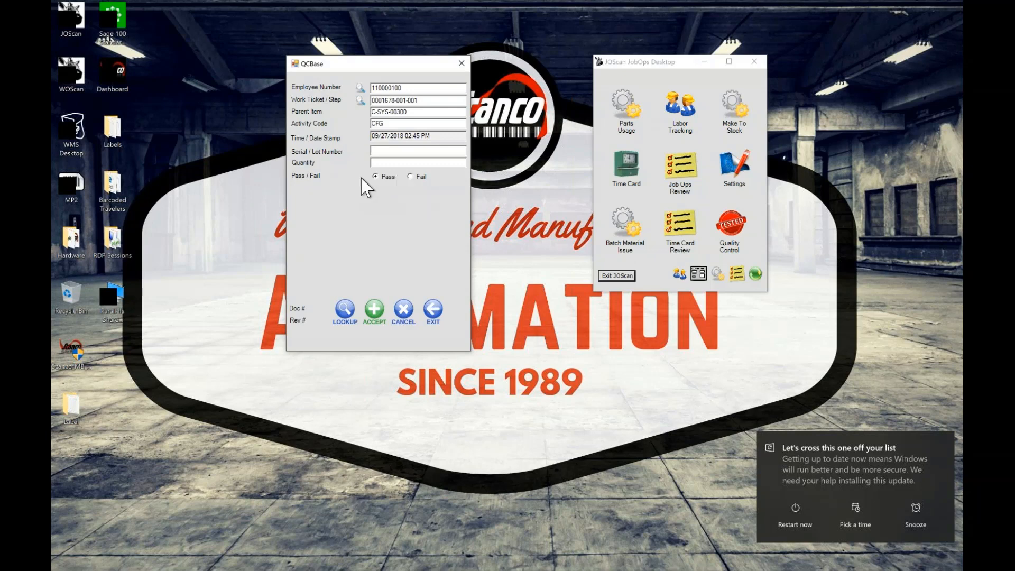
Mark the inspection as Fail to view the defect and rework fields, and exit the form without accepting the entry
{"action": "left_click", "coordinate": [411, 177]}
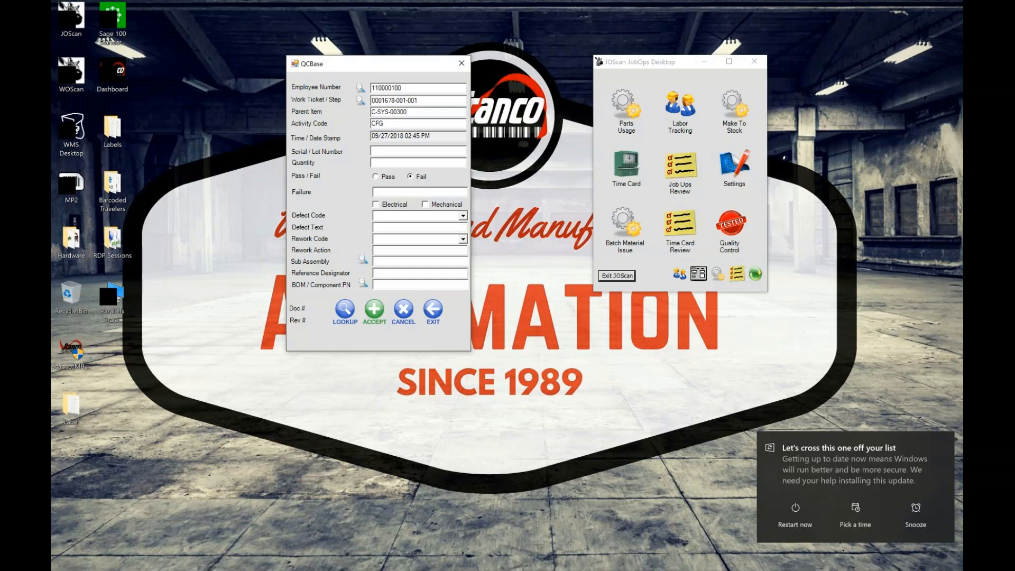
{"action": "left_click", "coordinate": [434, 313]}
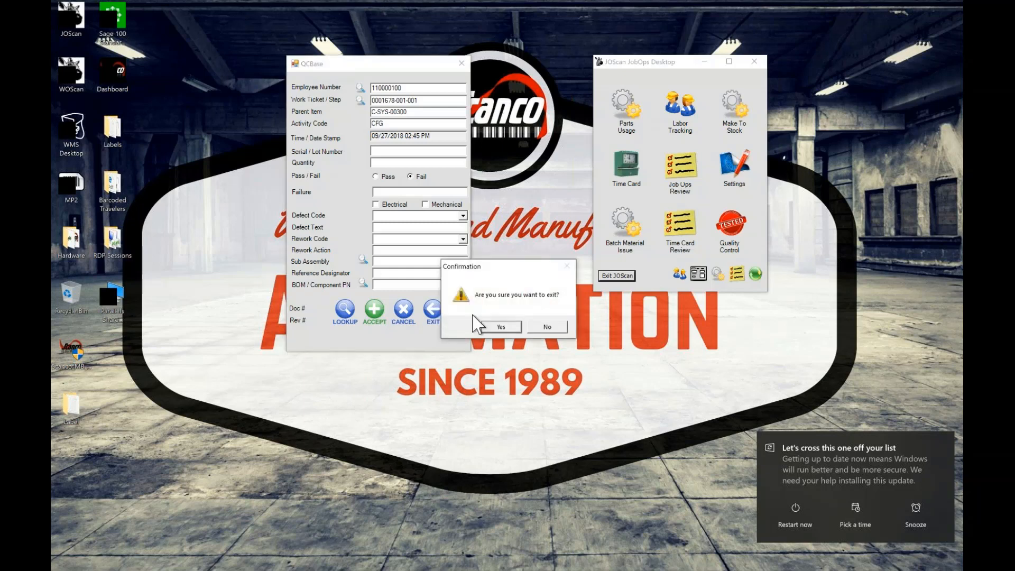
{"action": "left_click", "coordinate": [502, 328]}
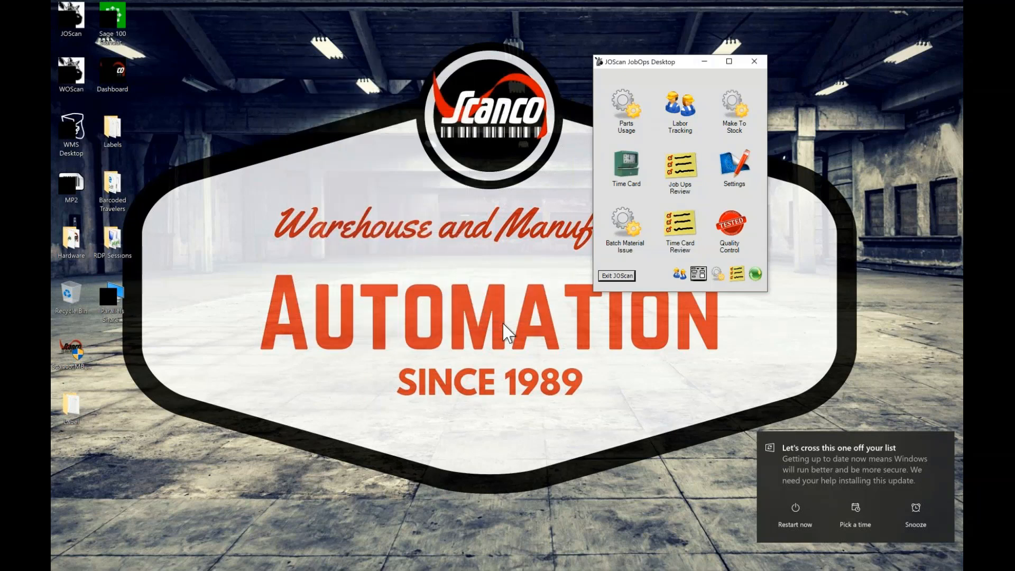
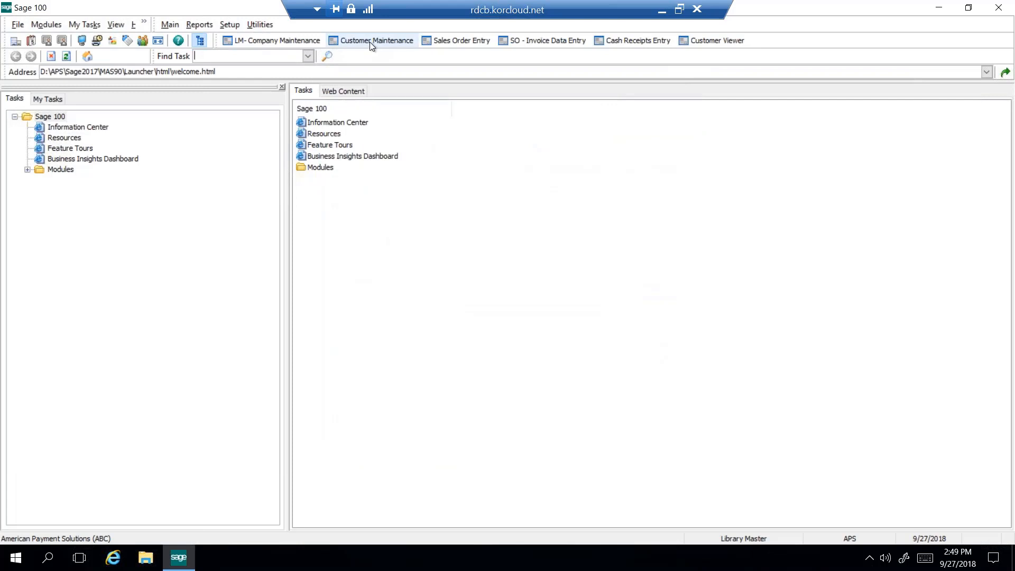
Open Customer Maintenance with accounting date 9/27/2018, bring up the American Business Futures record and dismiss its invoicing policy memo
{"action": "left_click", "coordinate": [370, 43]}
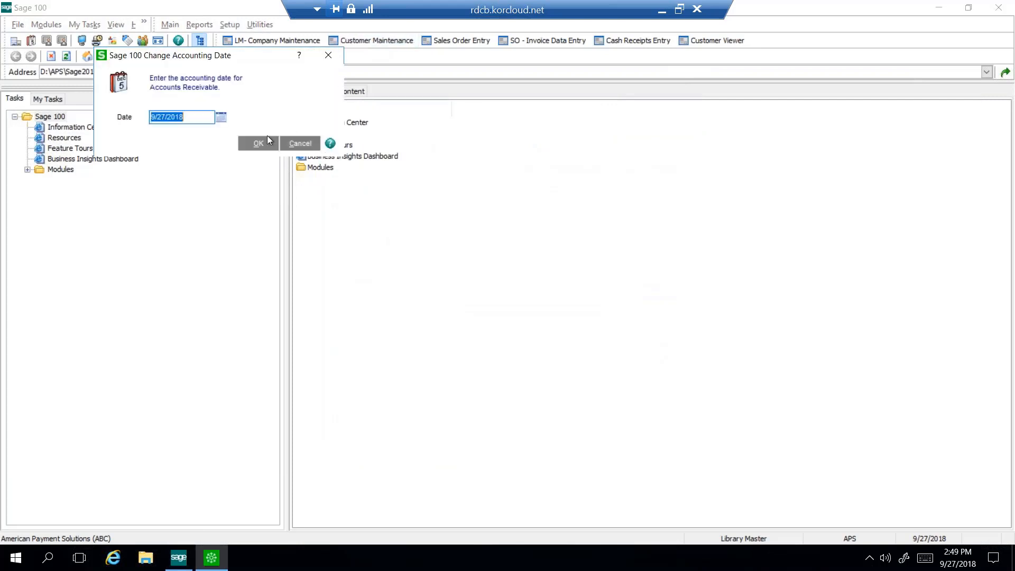
{"action": "left_click", "coordinate": [258, 143]}
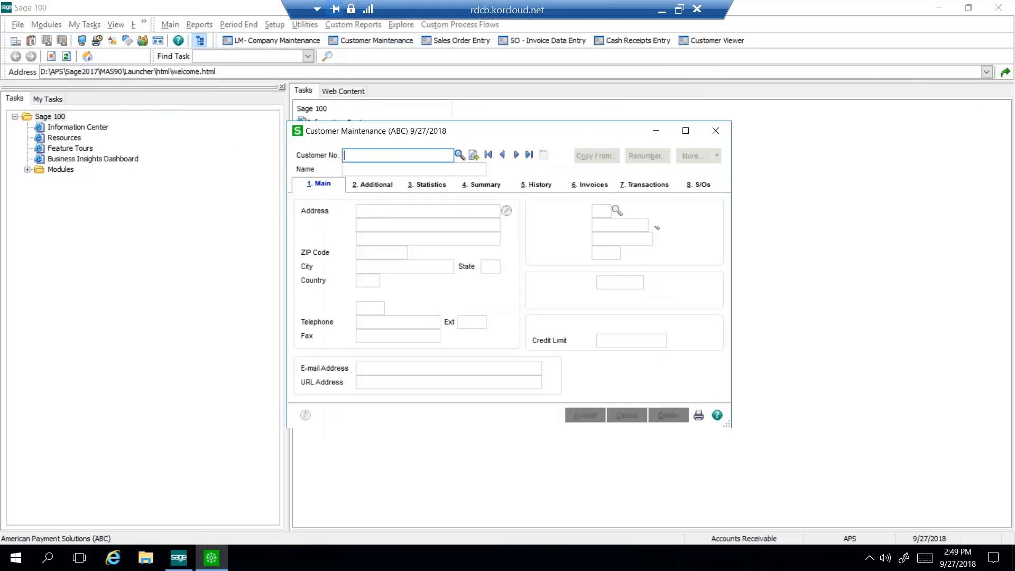
{"action": "left_click", "coordinate": [516, 154]}
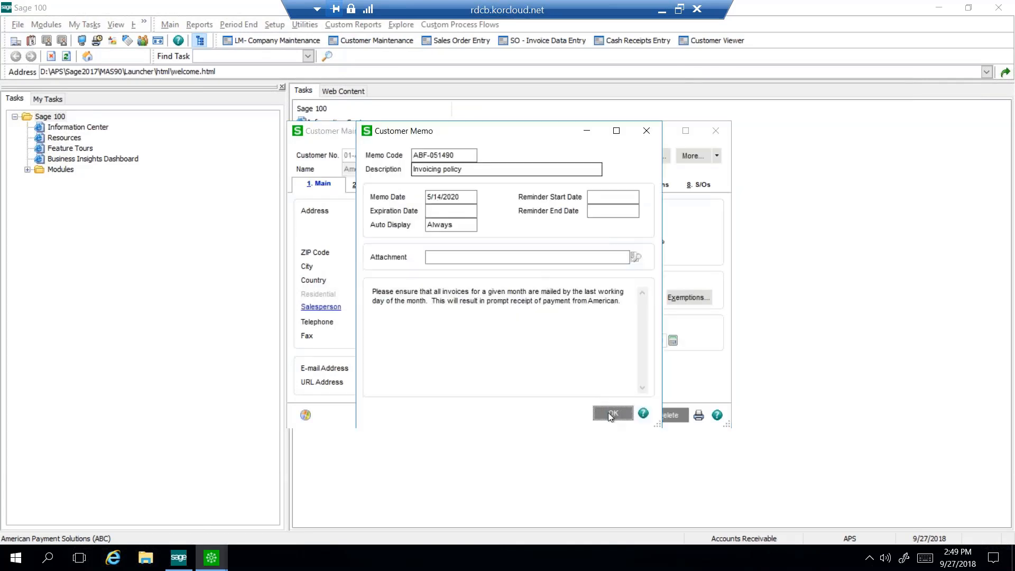
{"action": "left_click", "coordinate": [611, 413]}
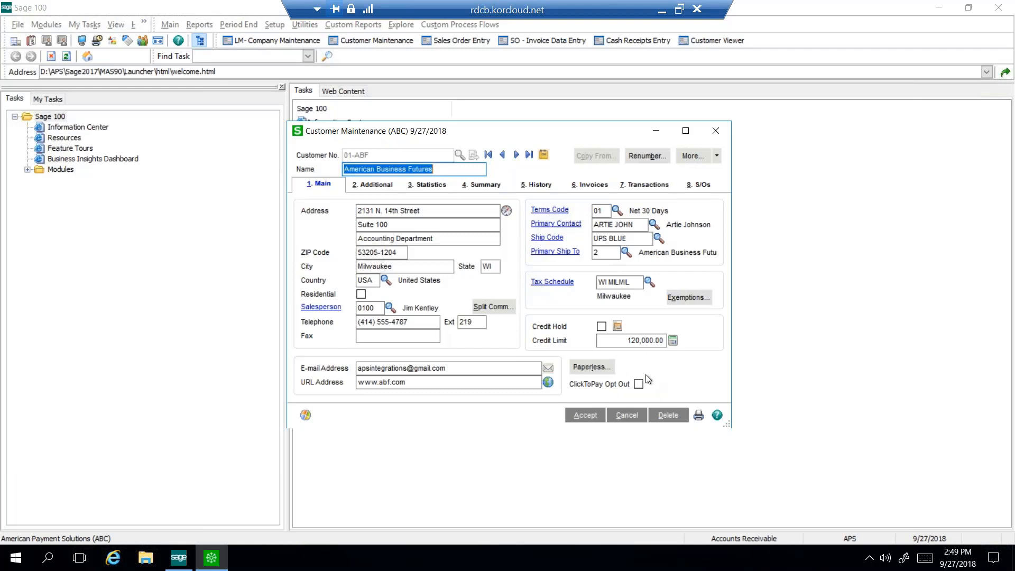
Open the credit card and ACH payment maintenance from the customer's additional information and choose payment type APSCC
{"action": "left_click", "coordinate": [371, 187]}
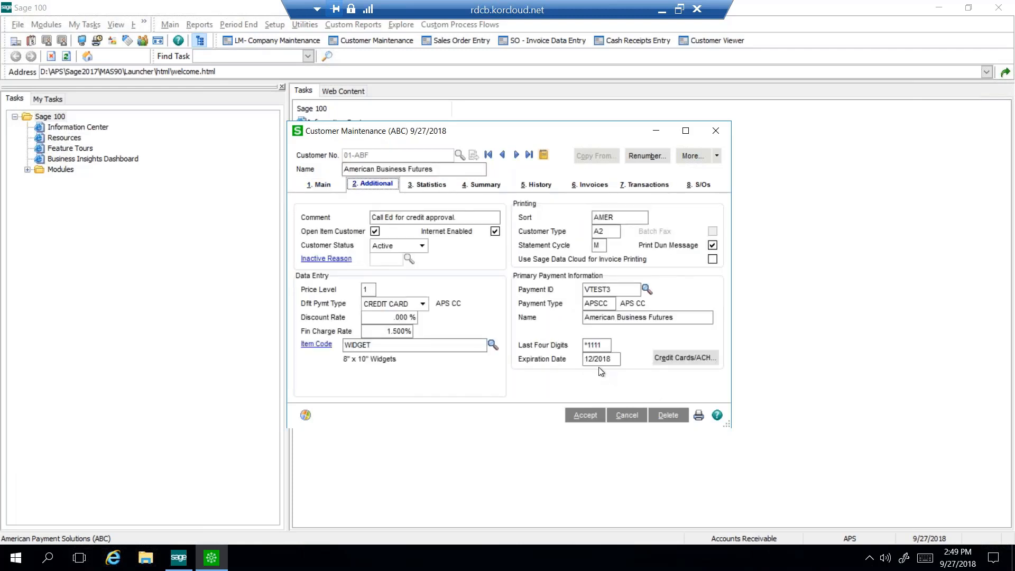
{"action": "left_click", "coordinate": [683, 360]}
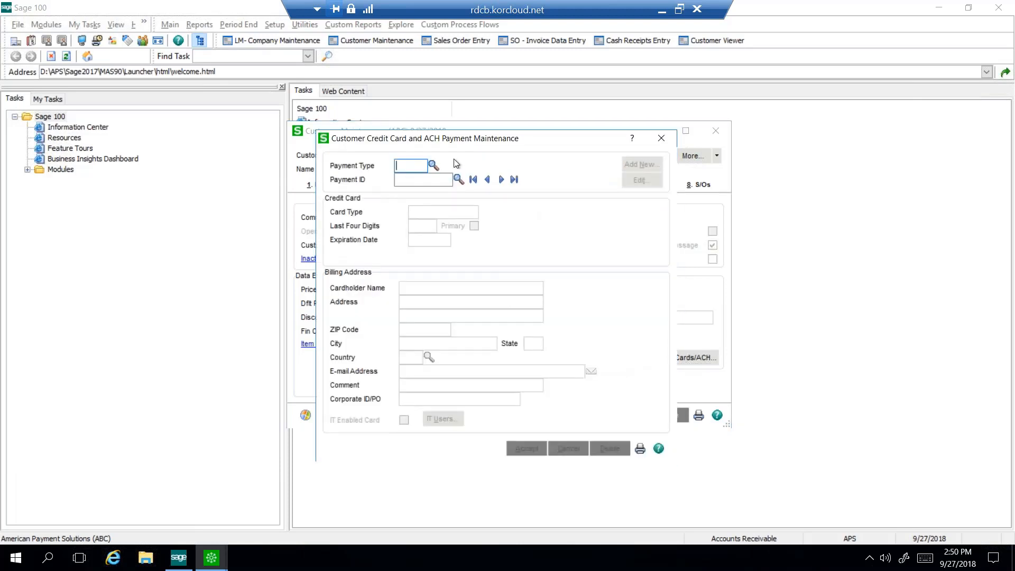
{"action": "left_click", "coordinate": [434, 166]}
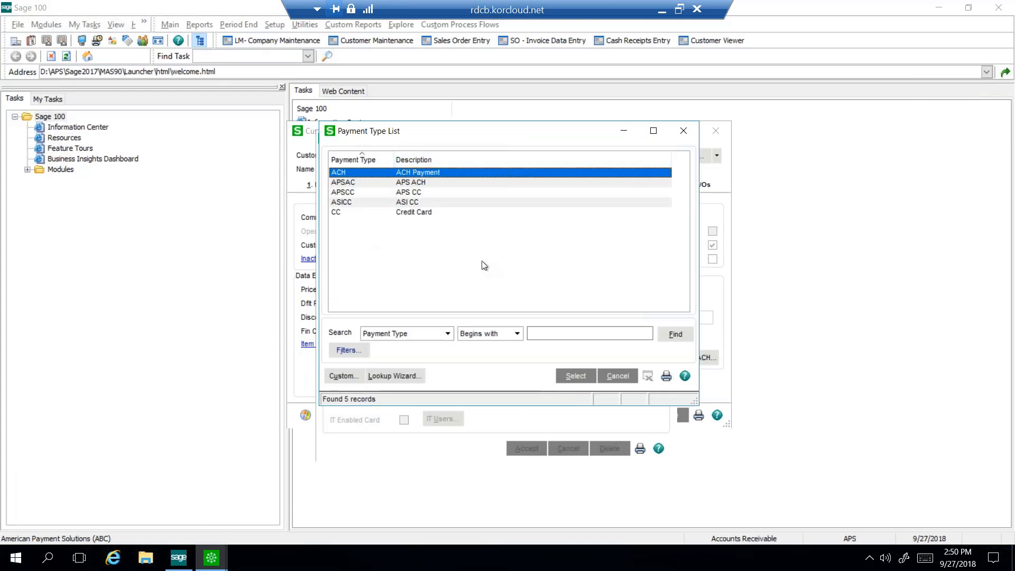
{"action": "left_click", "coordinate": [406, 192]}
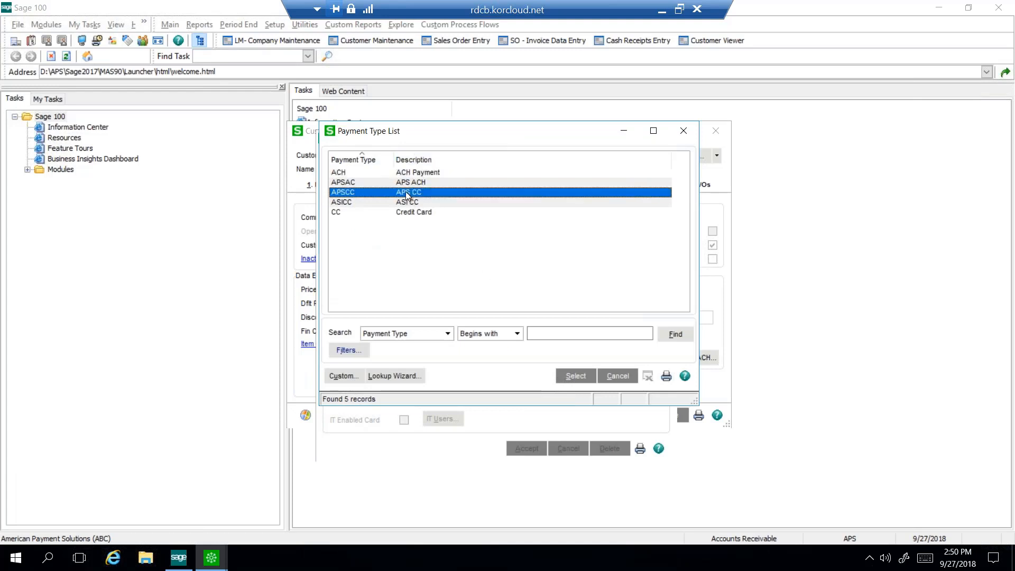
{"action": "left_click", "coordinate": [570, 376]}
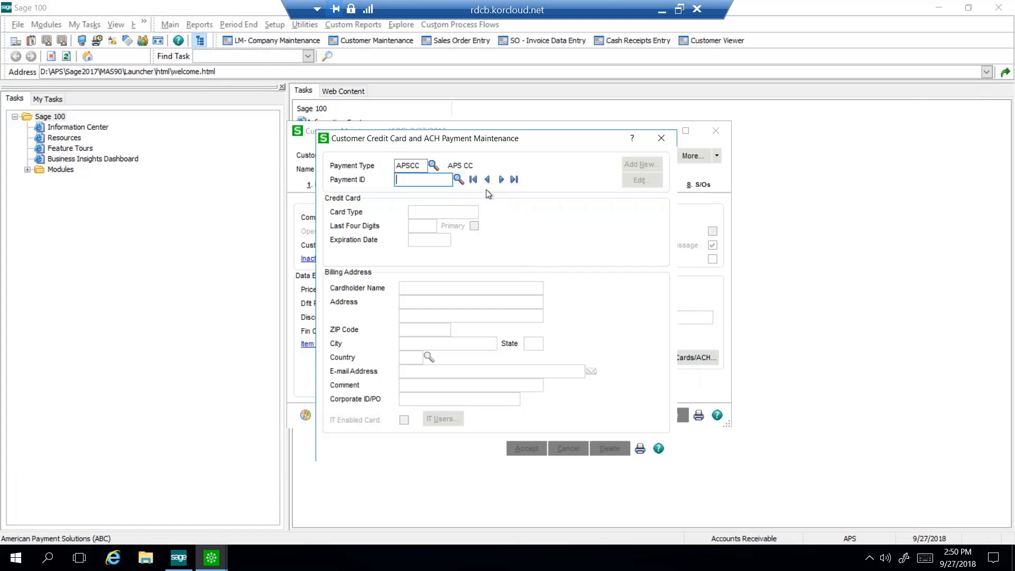
Browse through the customer's saved ACH and credit card payment records
{"action": "left_click", "coordinate": [501, 179]}
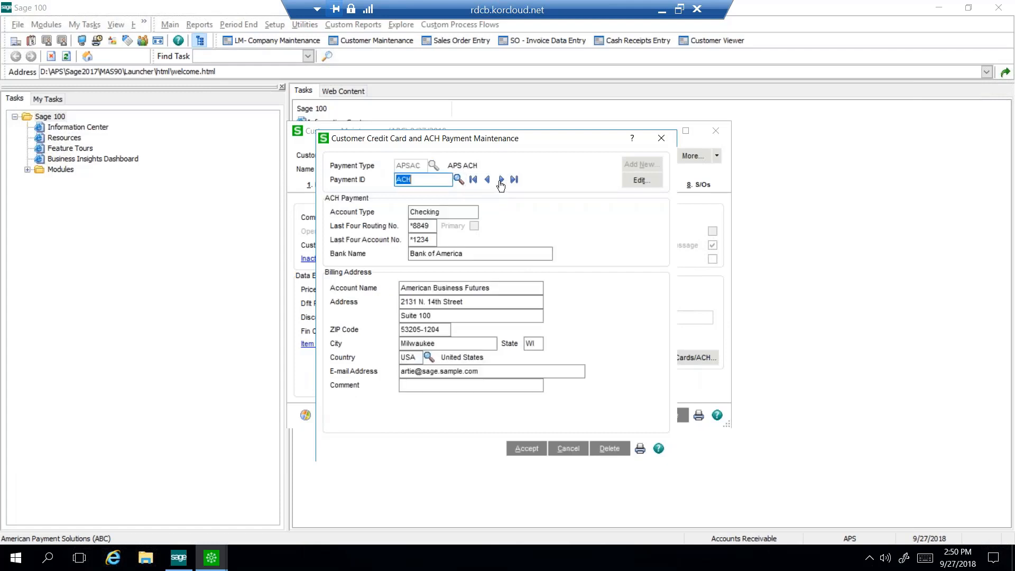
{"action": "left_click", "coordinate": [501, 180]}
{"action": "left_click", "coordinate": [501, 180]}
{"action": "left_click", "coordinate": [501, 180]}
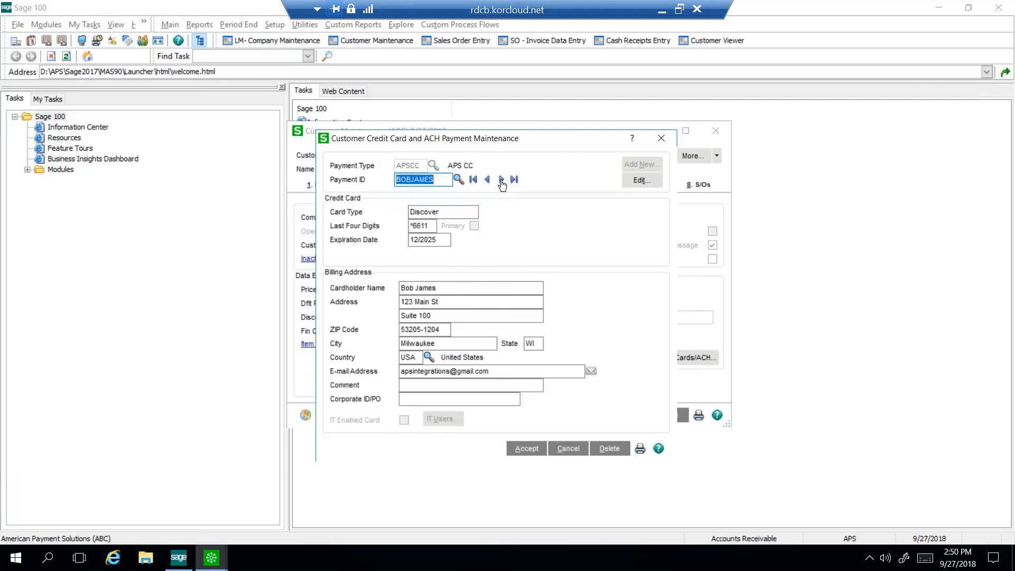
{"action": "left_click", "coordinate": [501, 180]}
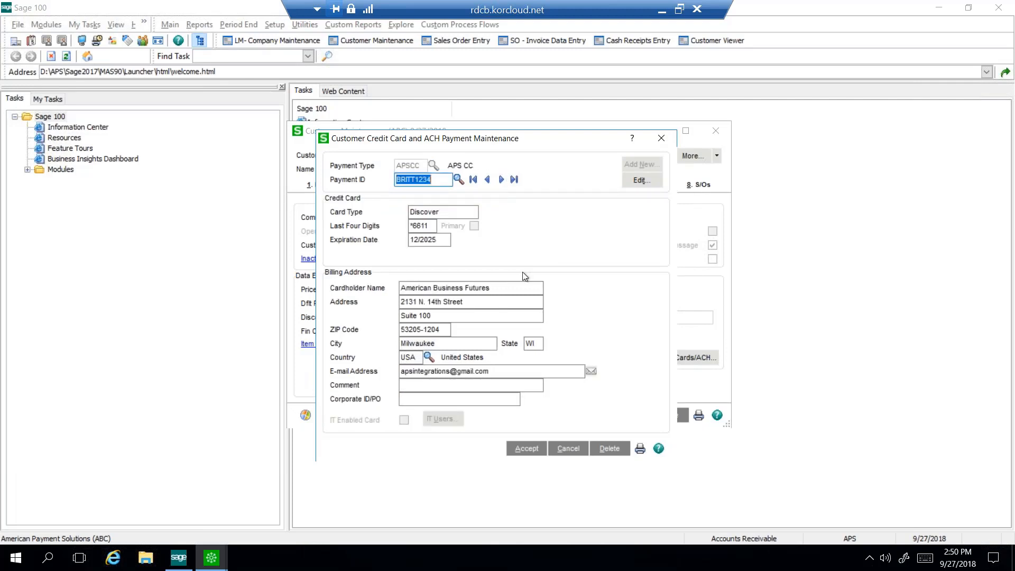
Leave the payment record without saving, accept the customer record and close Customer Maintenance
{"action": "left_click", "coordinate": [573, 450]}
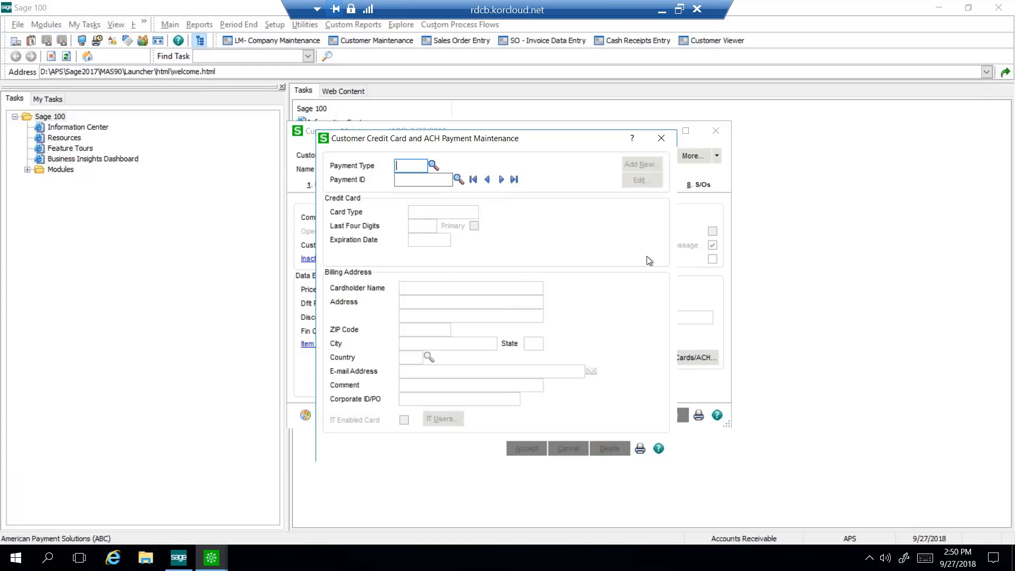
{"action": "left_click", "coordinate": [668, 139]}
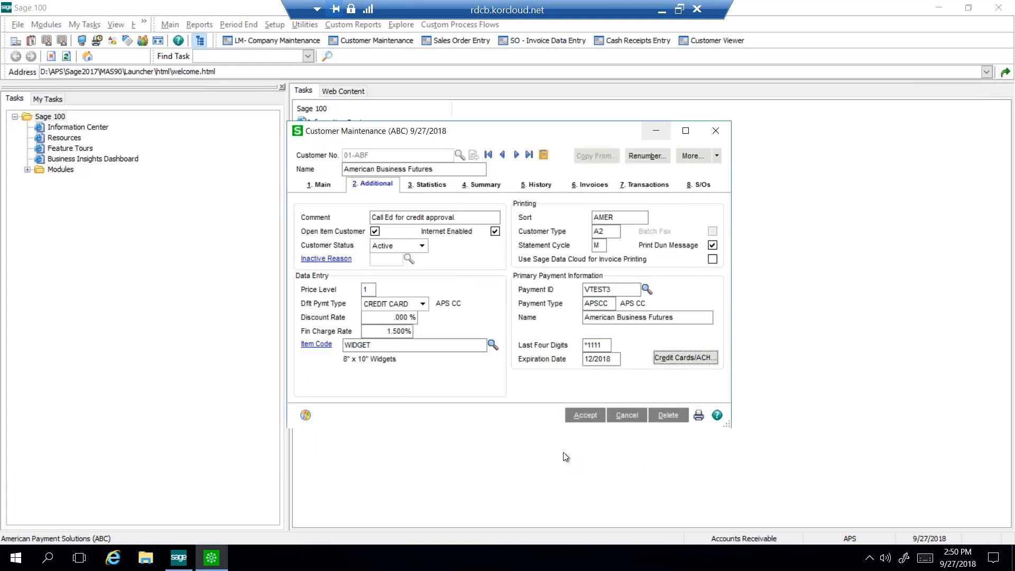
{"action": "left_click", "coordinate": [579, 419]}
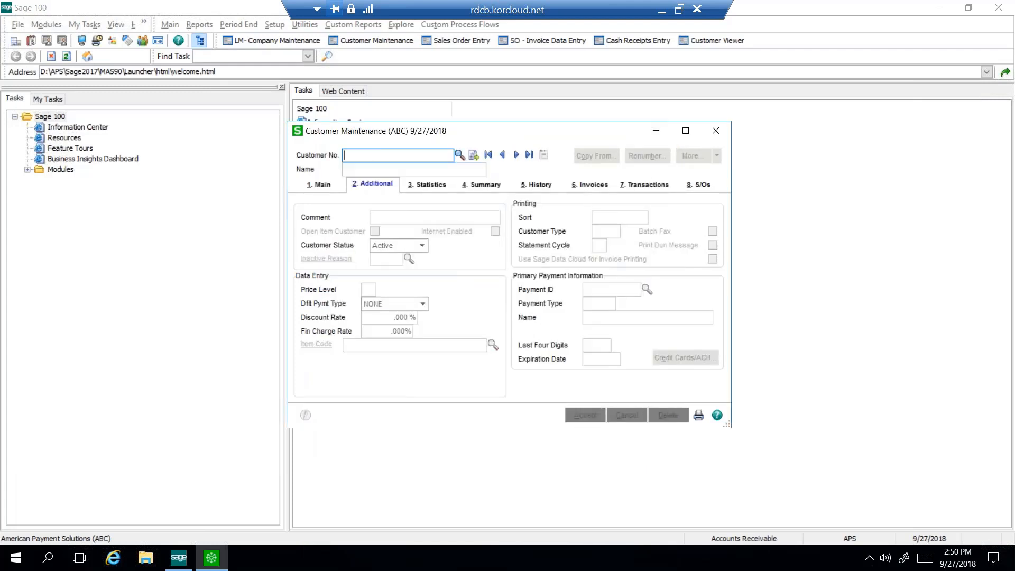
{"action": "left_click", "coordinate": [717, 131]}
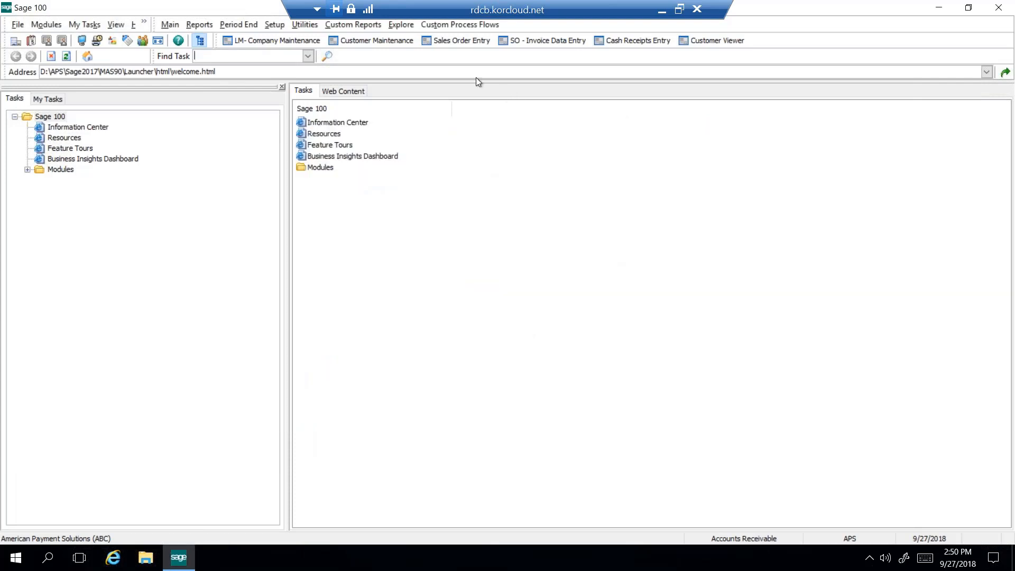
Minimize the remote session, switch to the Gmail inbox in Edge and open the American Business Futures invoice email dated 9/27/2018
{"action": "left_click", "coordinate": [549, 46]}
{"action": "left_click", "coordinate": [660, 12]}
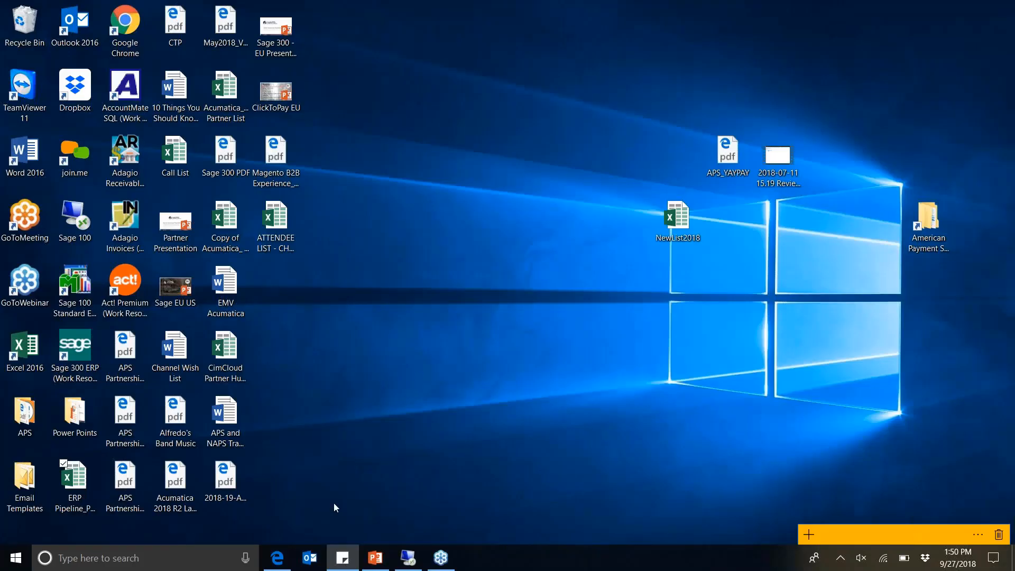
{"action": "left_click", "coordinate": [278, 557]}
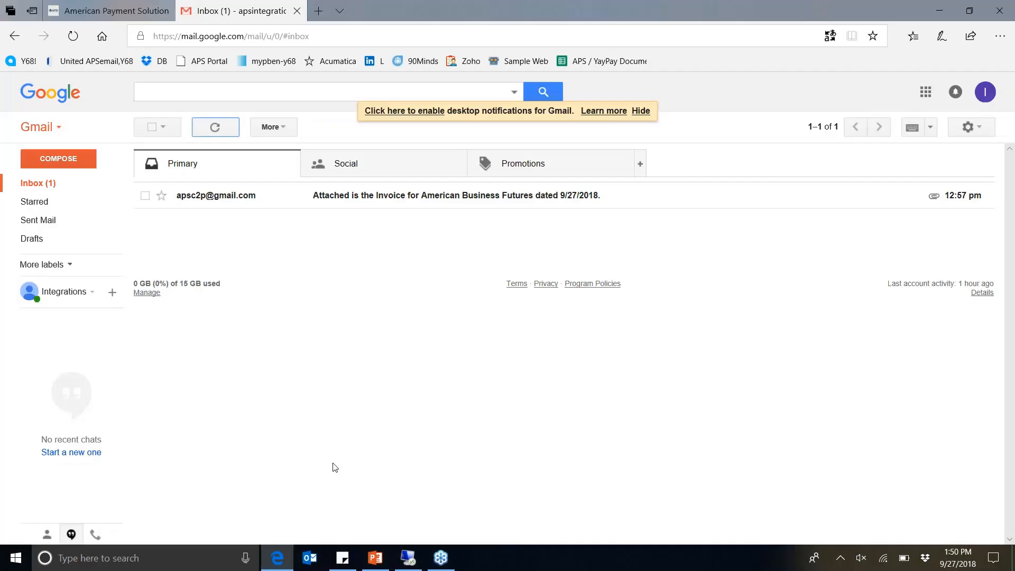
{"action": "left_click", "coordinate": [331, 200]}
Open the email's PDF invoice attachment directly and follow the Pay Here link near its totals
{"action": "mouse_move", "coordinate": [228, 255]}
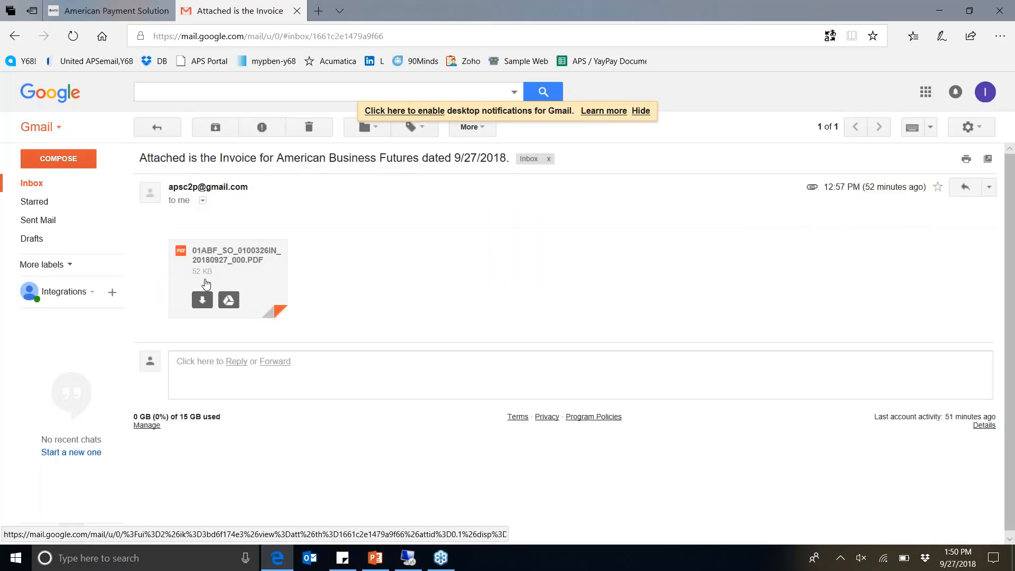
{"action": "left_click", "coordinate": [204, 299]}
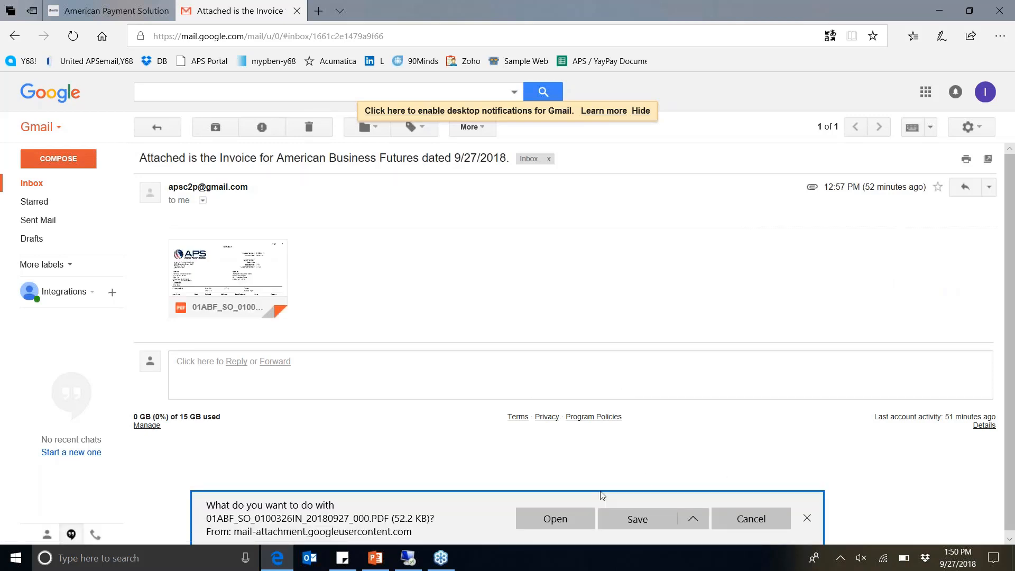
{"action": "left_click", "coordinate": [551, 523]}
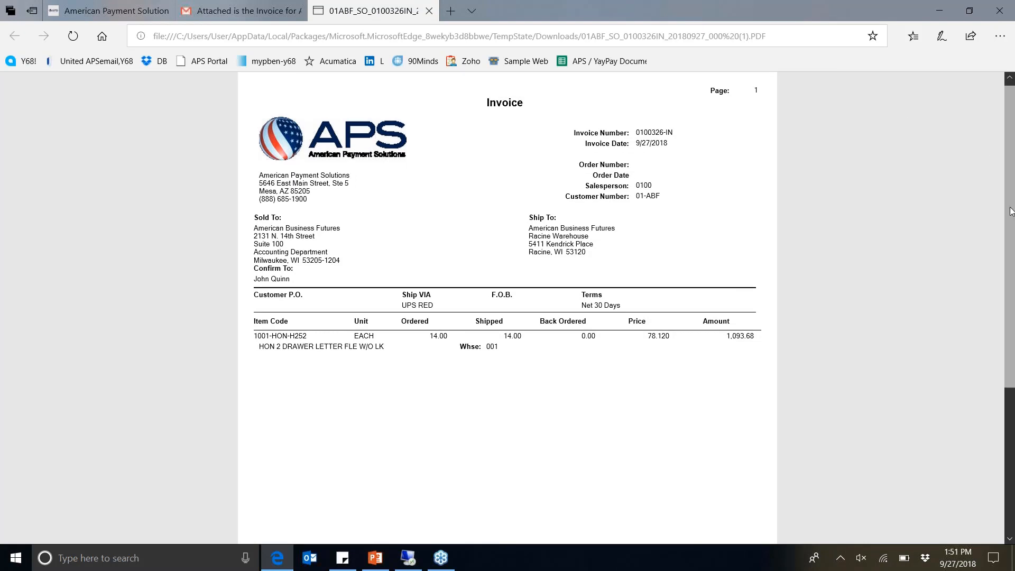
{"action": "scroll", "coordinate": [1007, 333], "scroll_direction": "down", "scroll_amount": 4}
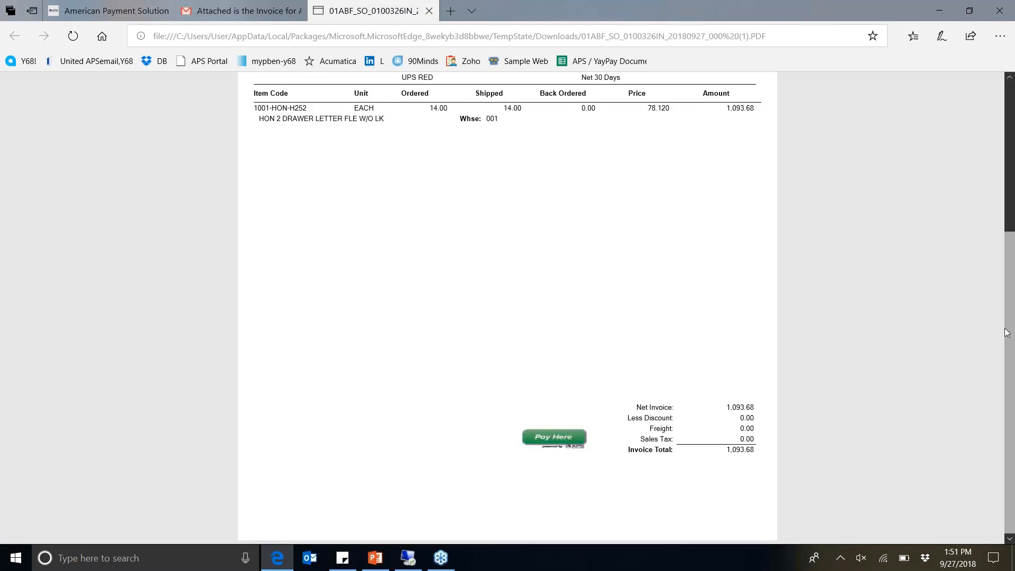
{"action": "left_click", "coordinate": [560, 443]}
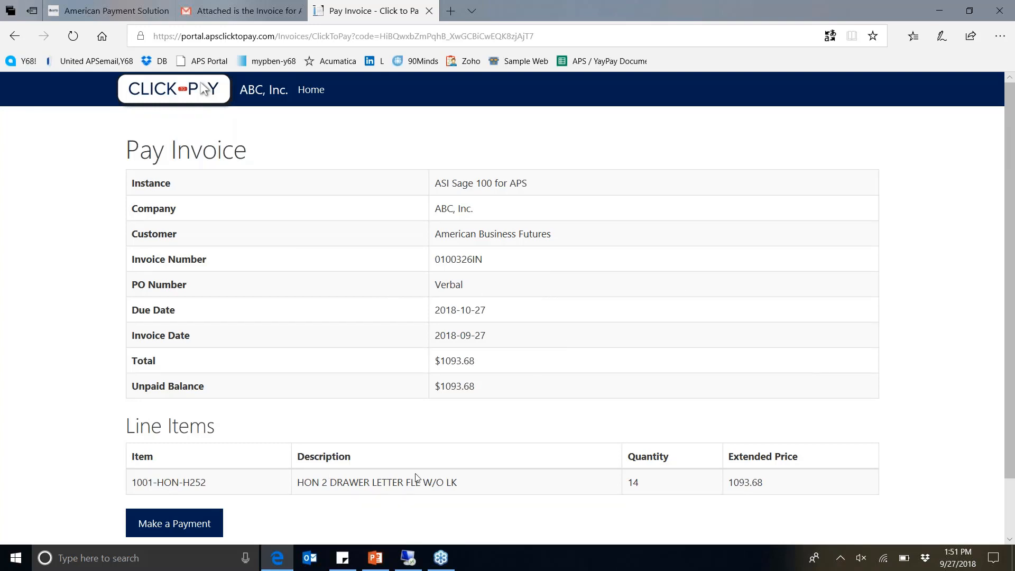
Start a payment for the full invoice balance of 1093.68, paying by entering a credit card number
{"action": "left_click", "coordinate": [168, 521]}
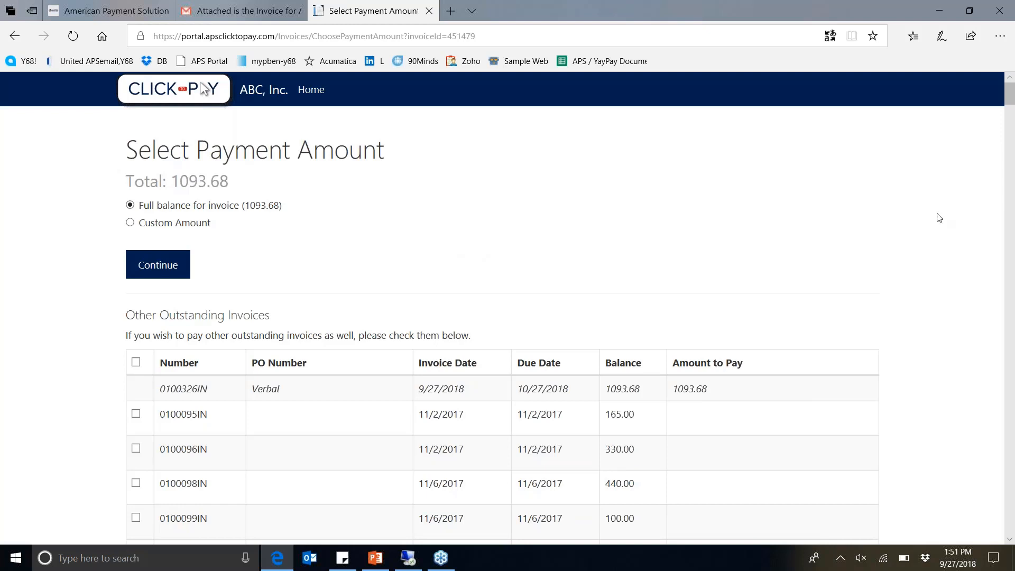
{"action": "mouse_move", "coordinate": [1011, 94]}
{"action": "left_mouse_down"}
{"action": "mouse_move", "coordinate": [1011, 182]}
{"action": "mouse_move", "coordinate": [1008, 92]}
{"action": "left_mouse_up"}
{"action": "left_click", "coordinate": [156, 267]}
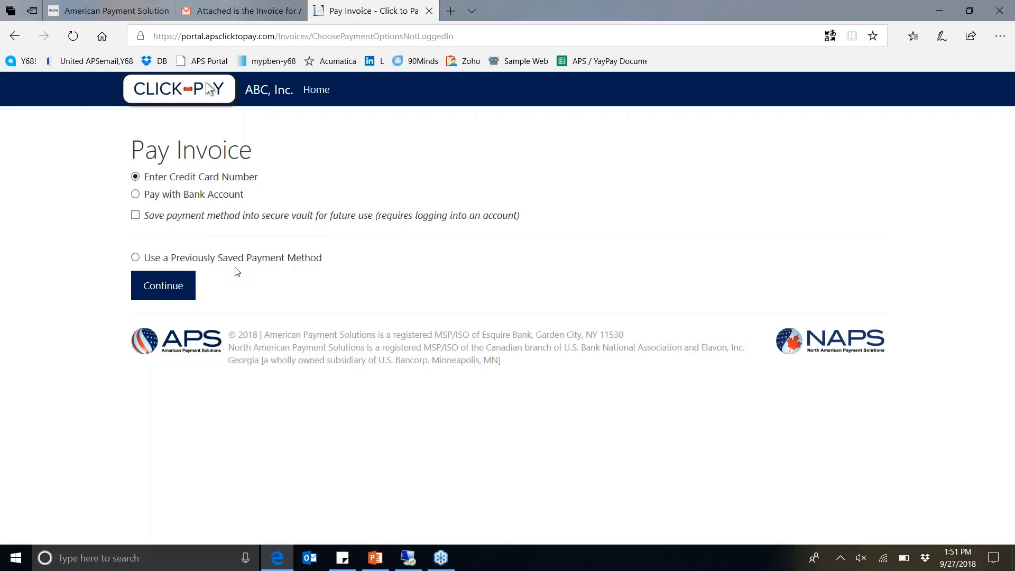
{"action": "left_click", "coordinate": [191, 286]}
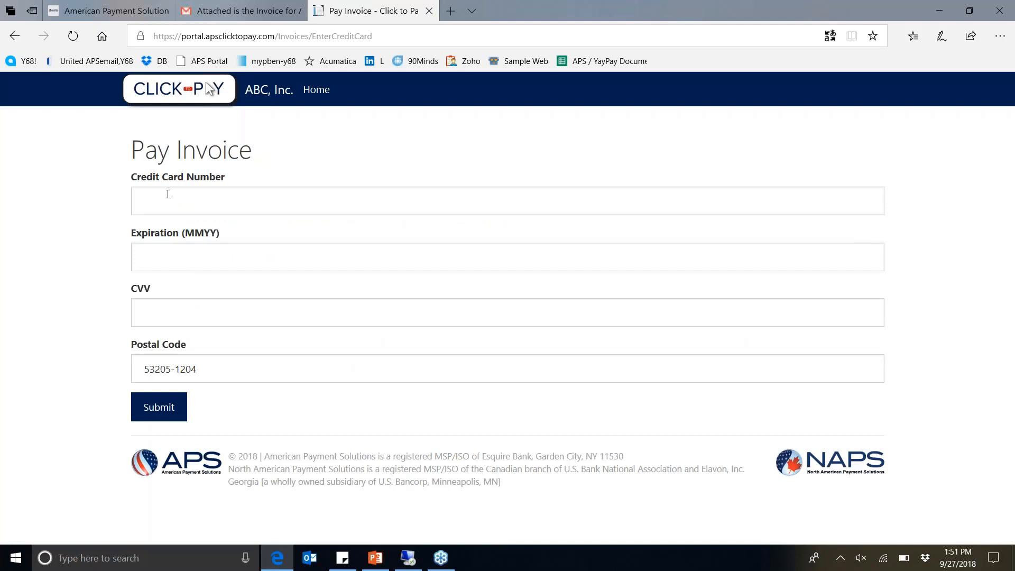
Fill in the credit card number, expiration date and CVV, keep the prefilled postal code, and submit the payment
{"action": "left_click", "coordinate": [165, 194]}
{"action": "type", "text": "4"}
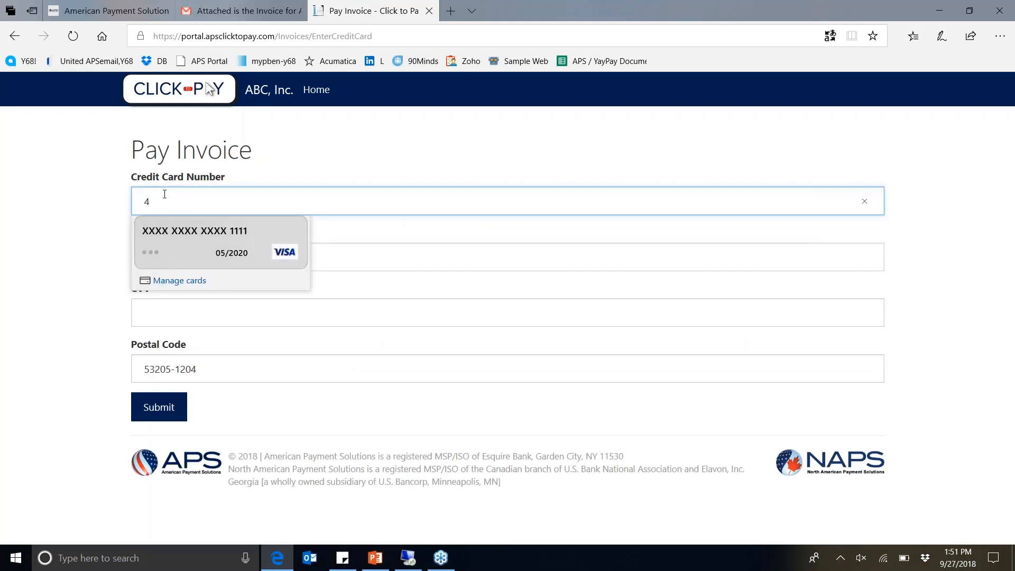
{"action": "type", "text": "111111111111111"}
{"action": "key", "text": "Tab"}
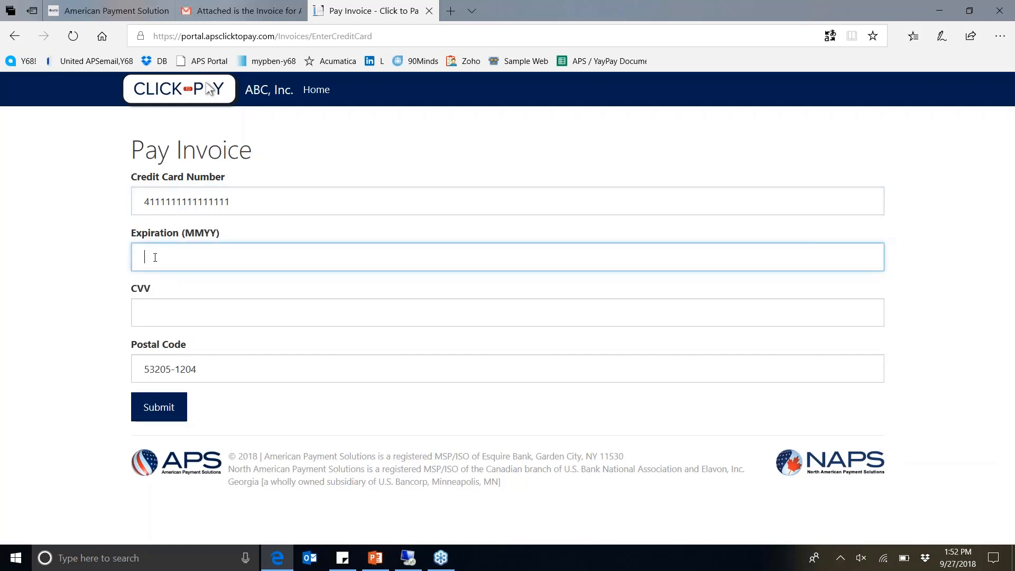
{"action": "type", "text": "0520"}
{"action": "key", "text": "Tab"}
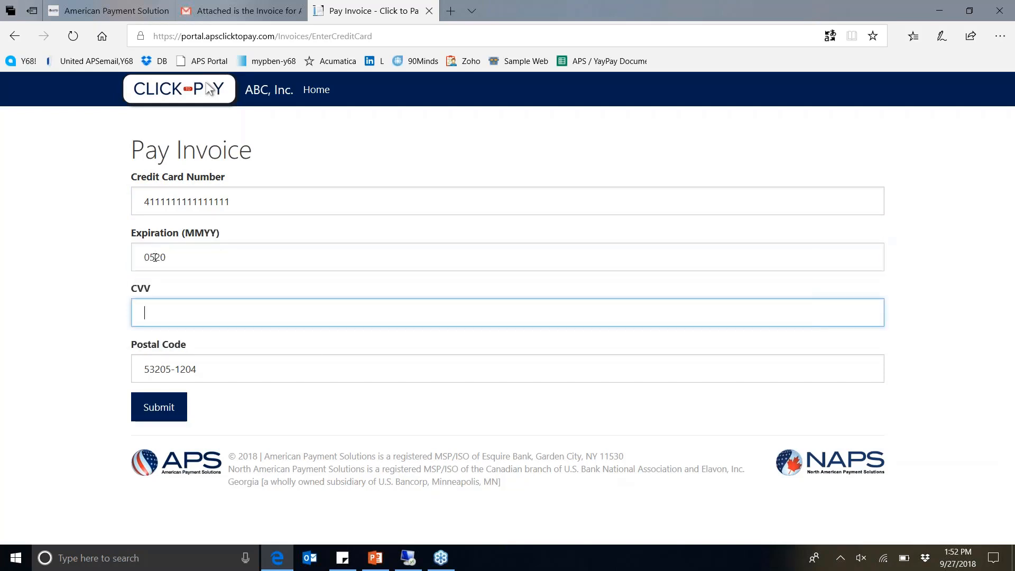
{"action": "type", "text": "520"}
{"action": "key", "text": "Tab"}
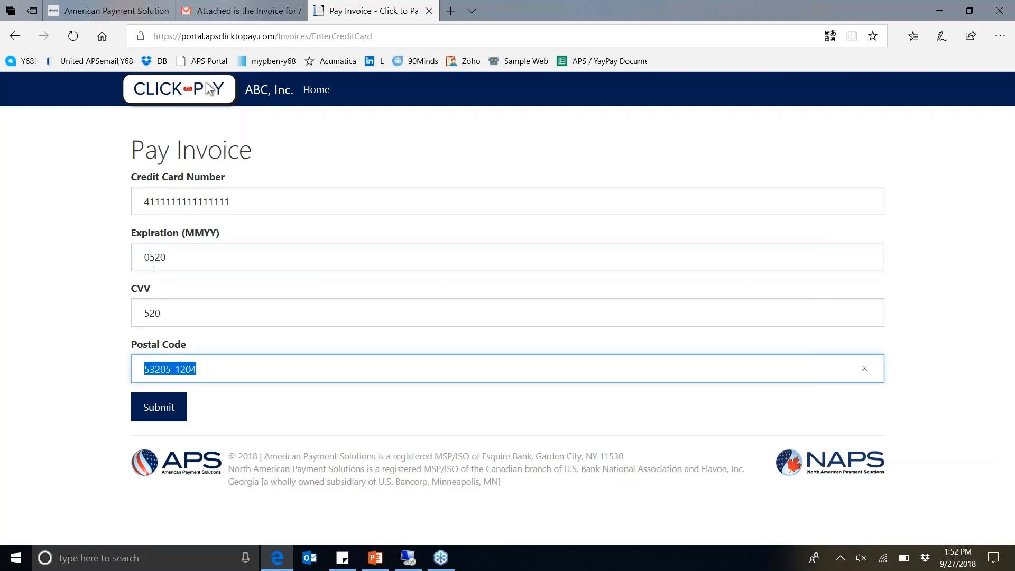
{"action": "left_click", "coordinate": [167, 411]}
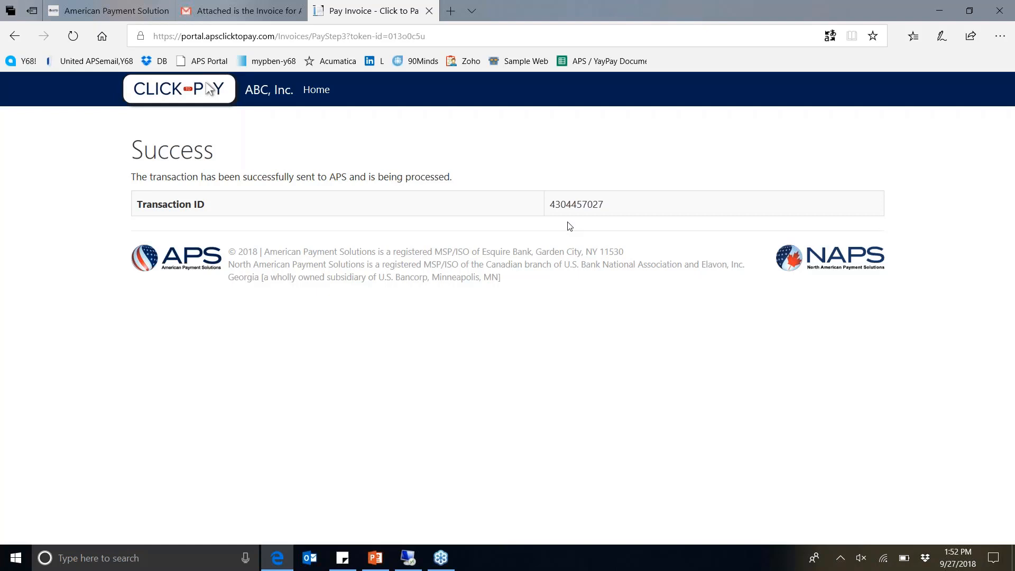
Switch back to Sage 100, open Cash Receipts Entry and create and accept a new batch without a comment
{"action": "left_click", "coordinate": [409, 556]}
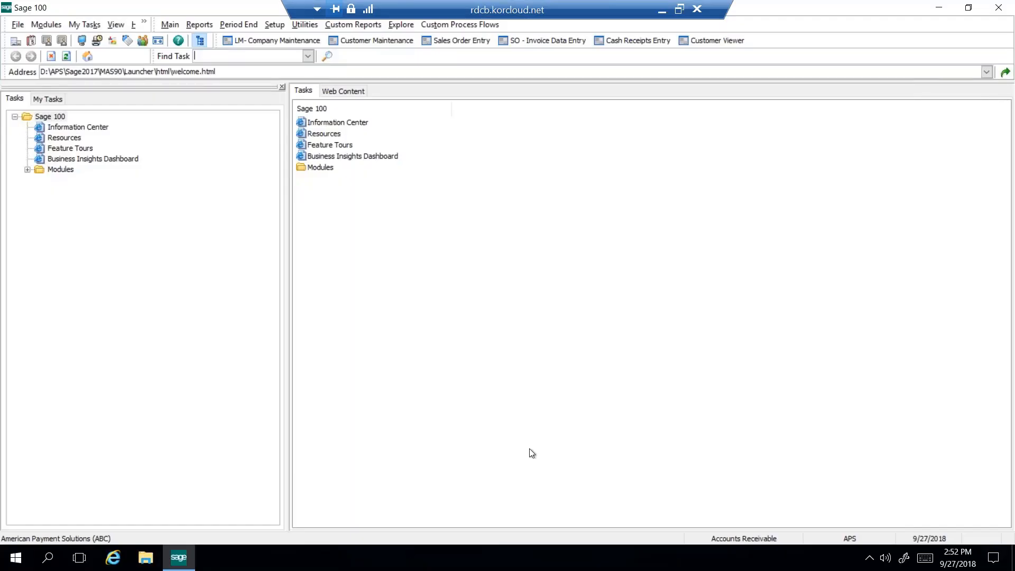
{"action": "left_click", "coordinate": [632, 44]}
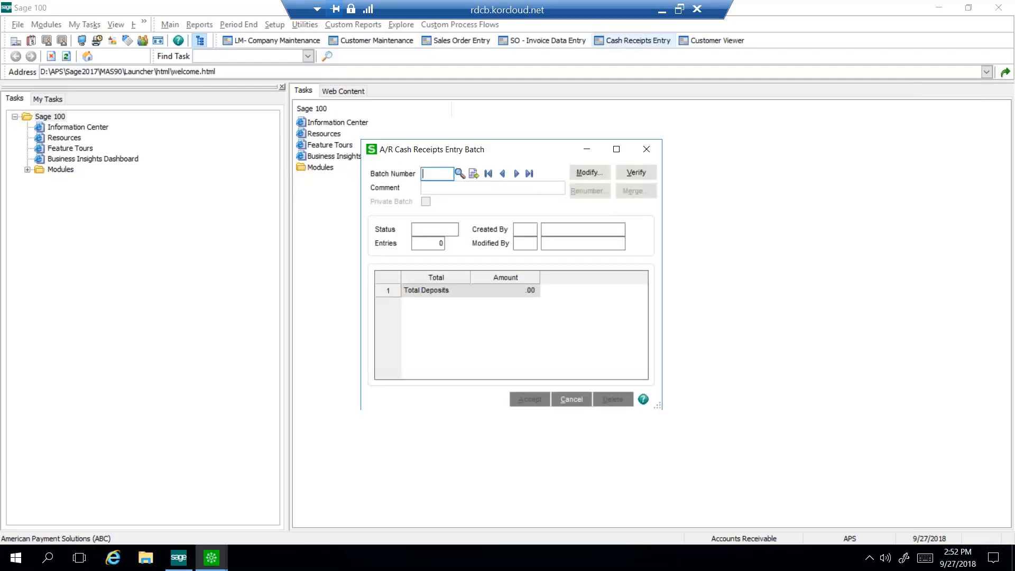
{"action": "left_click", "coordinate": [473, 174]}
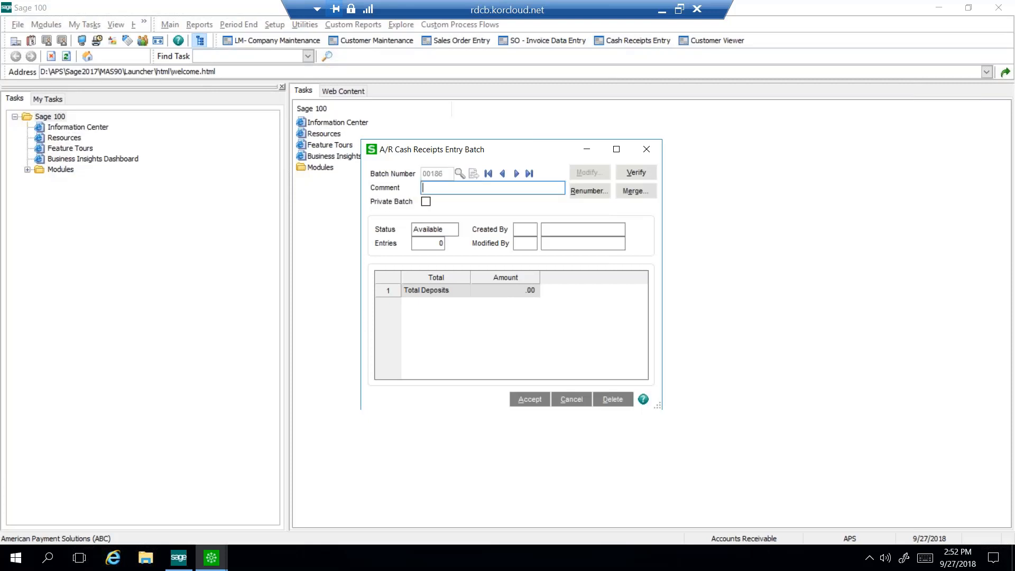
{"action": "left_click", "coordinate": [528, 401]}
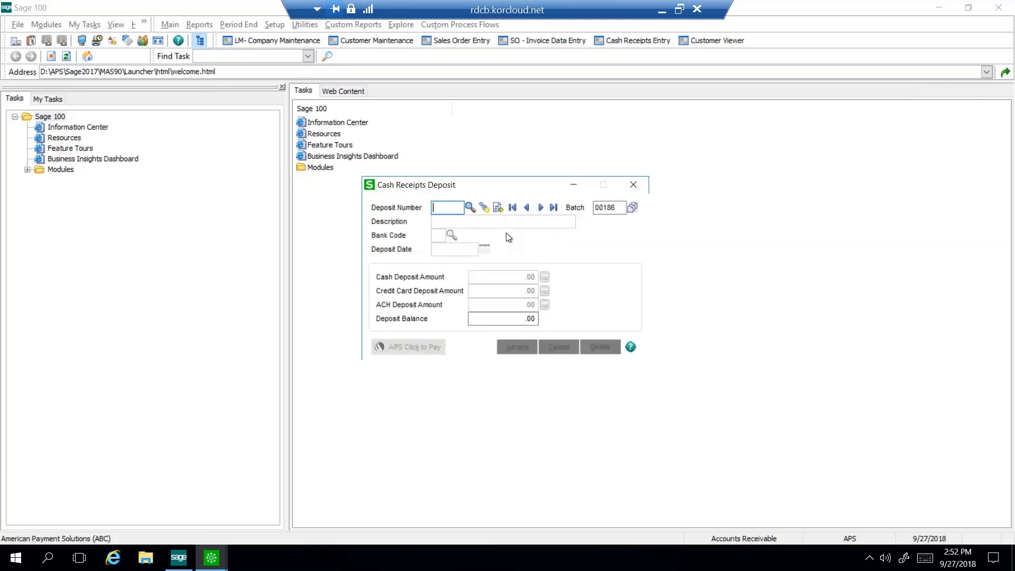
Create the next automatically numbered cash receipts deposit, fill it with the APS Click to Pay payments and accept it
{"action": "left_click", "coordinate": [497, 208]}
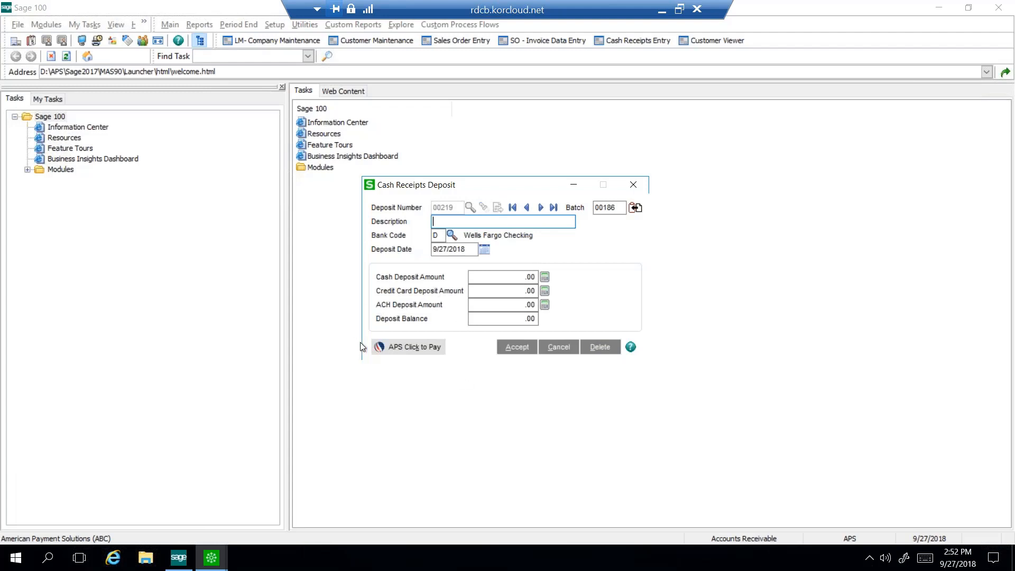
{"action": "left_click", "coordinate": [408, 350]}
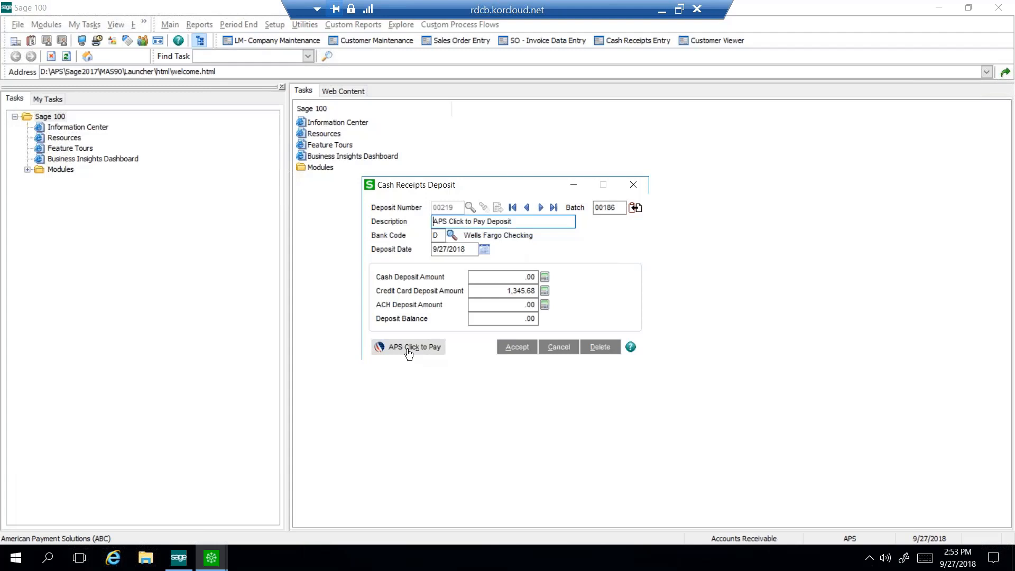
{"action": "left_click", "coordinate": [517, 348]}
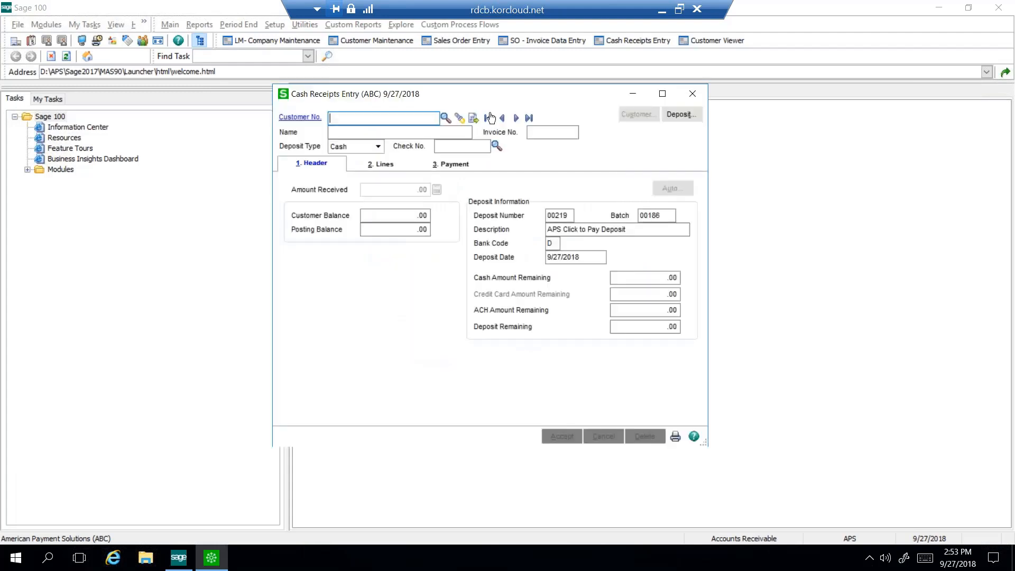
Open the first customer's receipt entry in the deposit, check its invoice lines, accept the entry and close Cash Receipts Entry
{"action": "left_click", "coordinate": [488, 118]}
{"action": "left_click", "coordinate": [380, 164]}
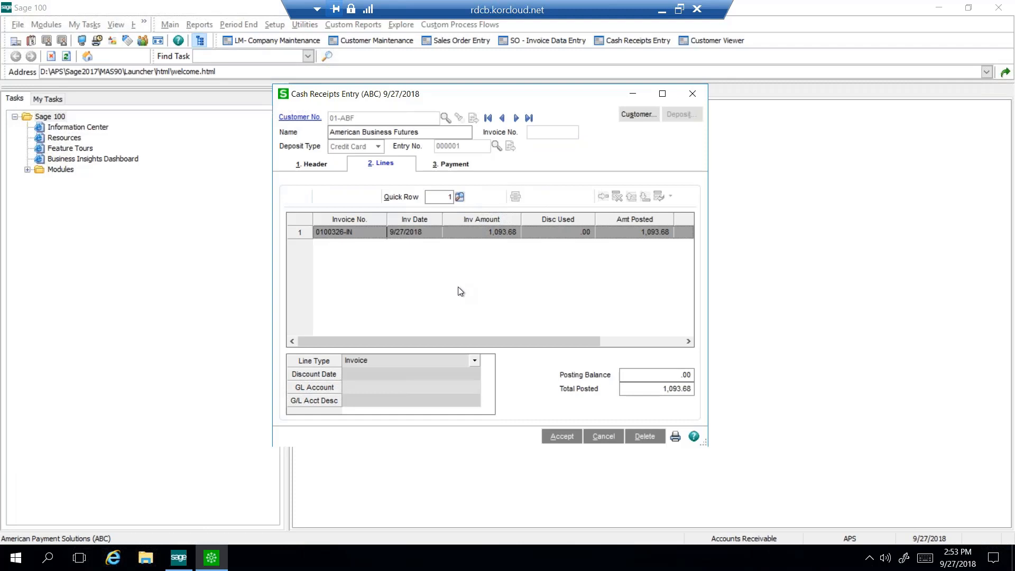
{"action": "left_click", "coordinate": [559, 436]}
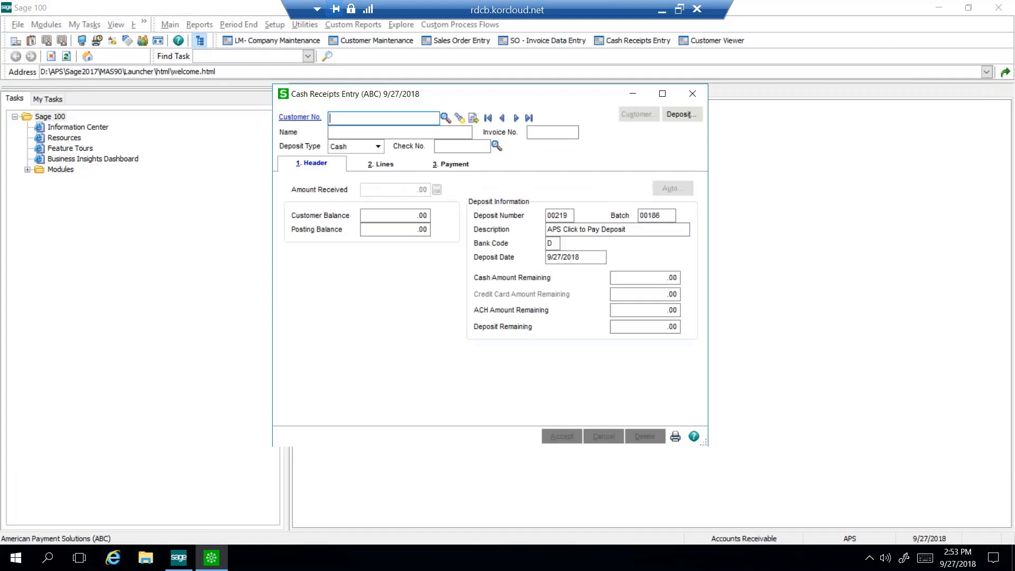
{"action": "left_click", "coordinate": [693, 94]}
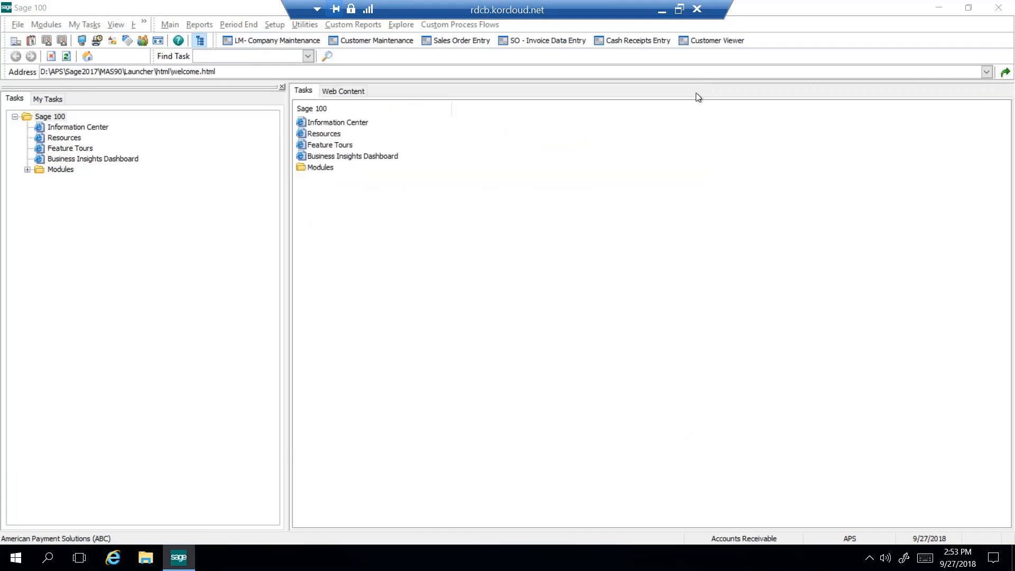
Minimize the remote session and the browser, switch to the Sage EU US presentation in PowerPoint and start the slide show from slide 7
{"action": "left_click", "coordinate": [662, 13]}
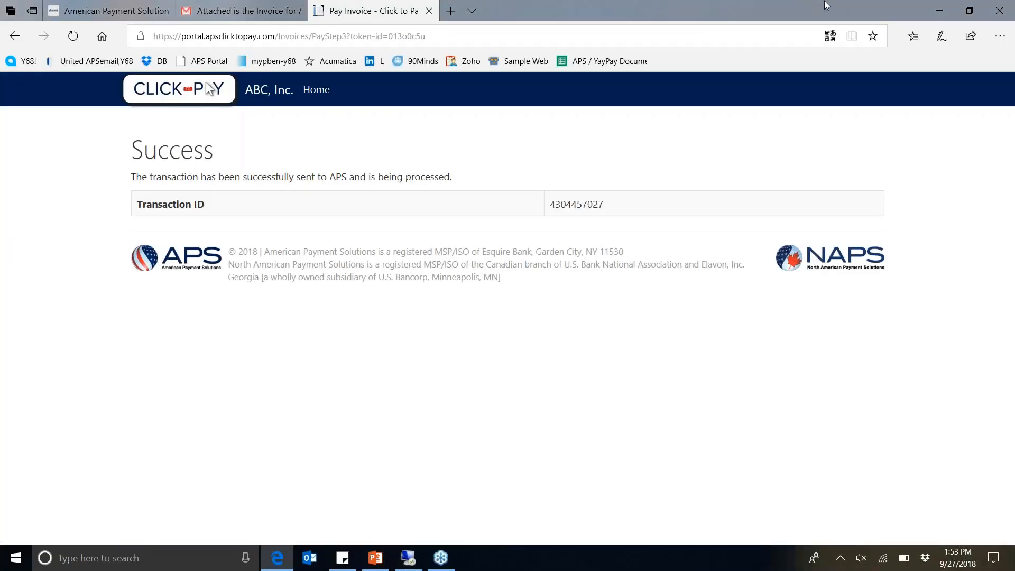
{"action": "left_click", "coordinate": [943, 11]}
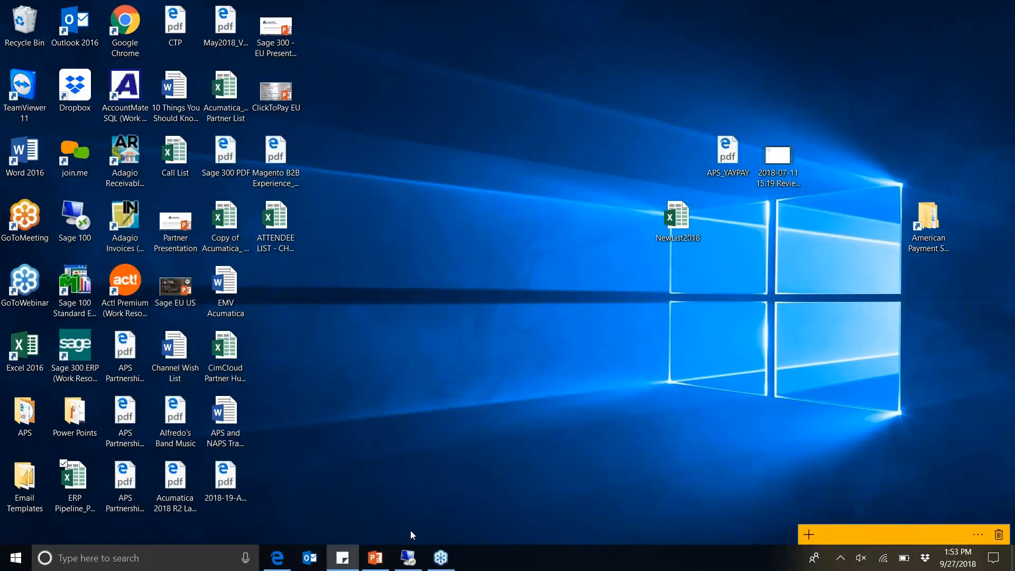
{"action": "left_click", "coordinate": [386, 558]}
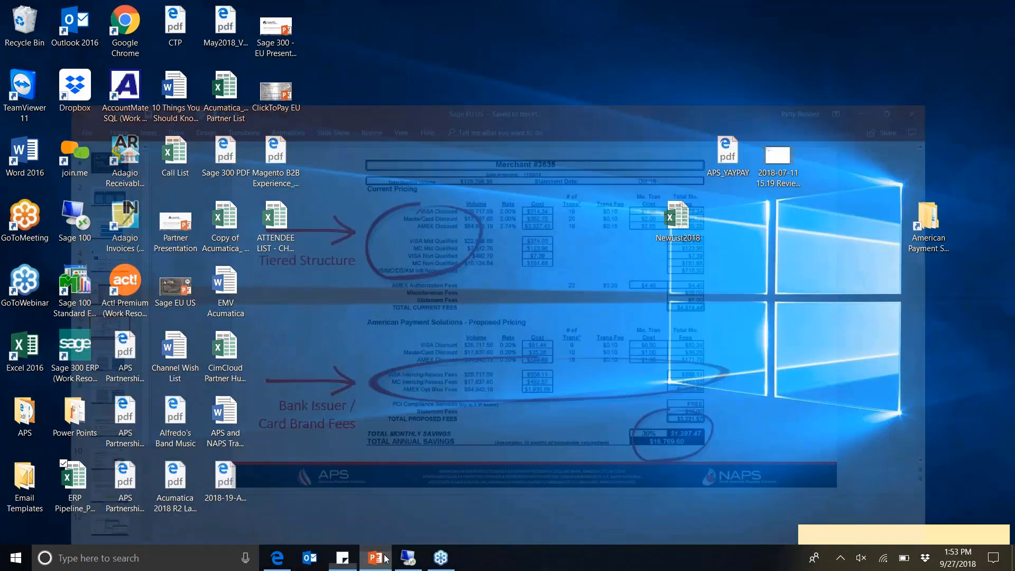
{"action": "left_click", "coordinate": [49, 301]}
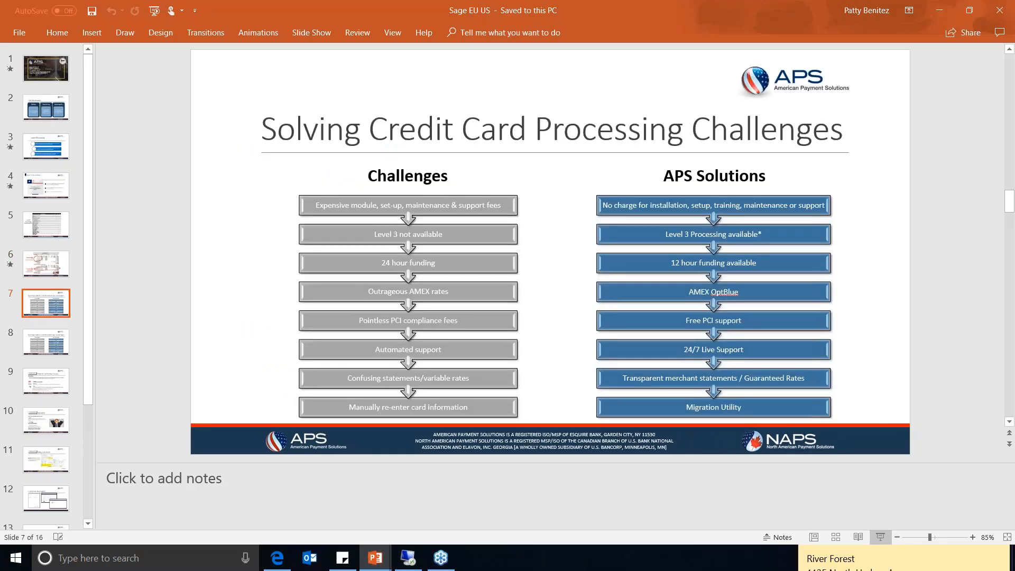
{"action": "left_click", "coordinate": [886, 538]}
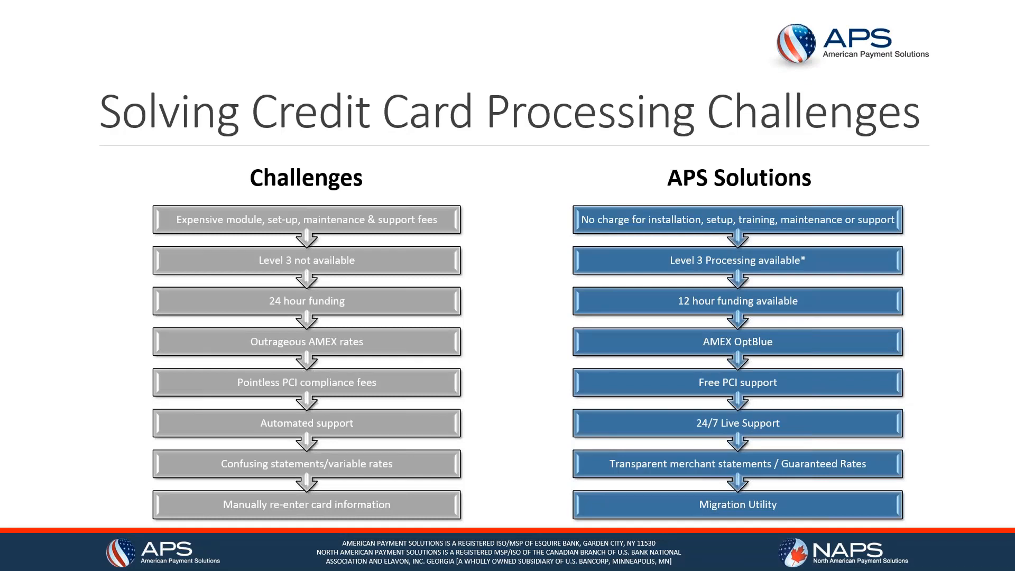